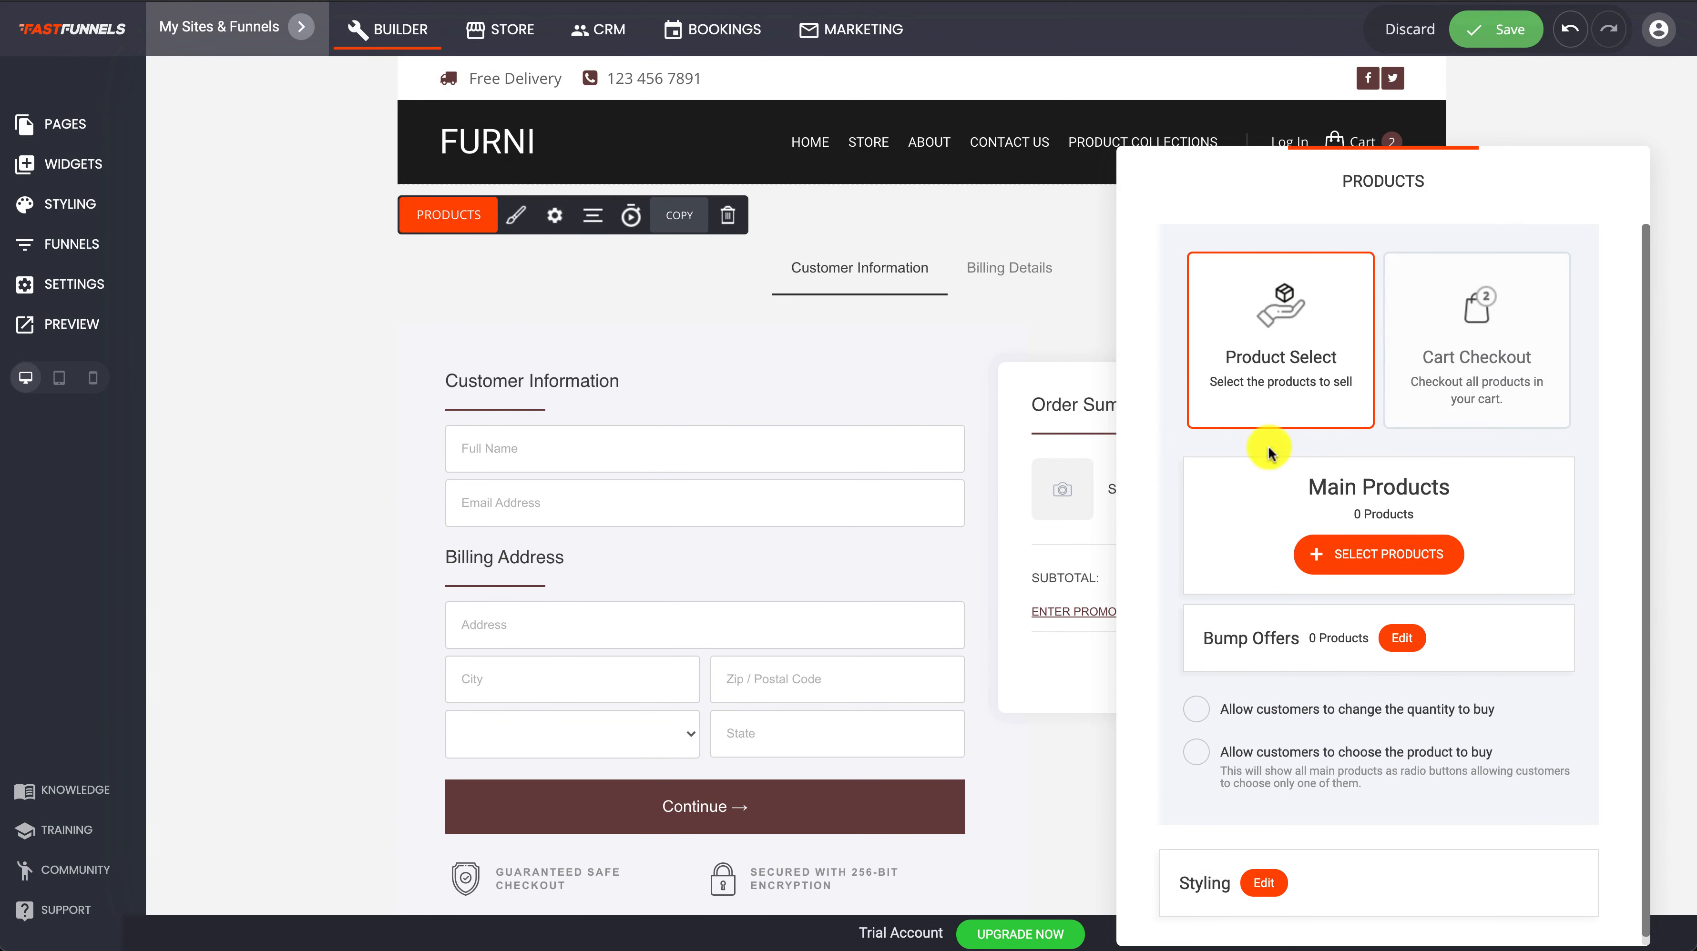
Close the product settings and save the checkout page.
left_click(1026, 334)
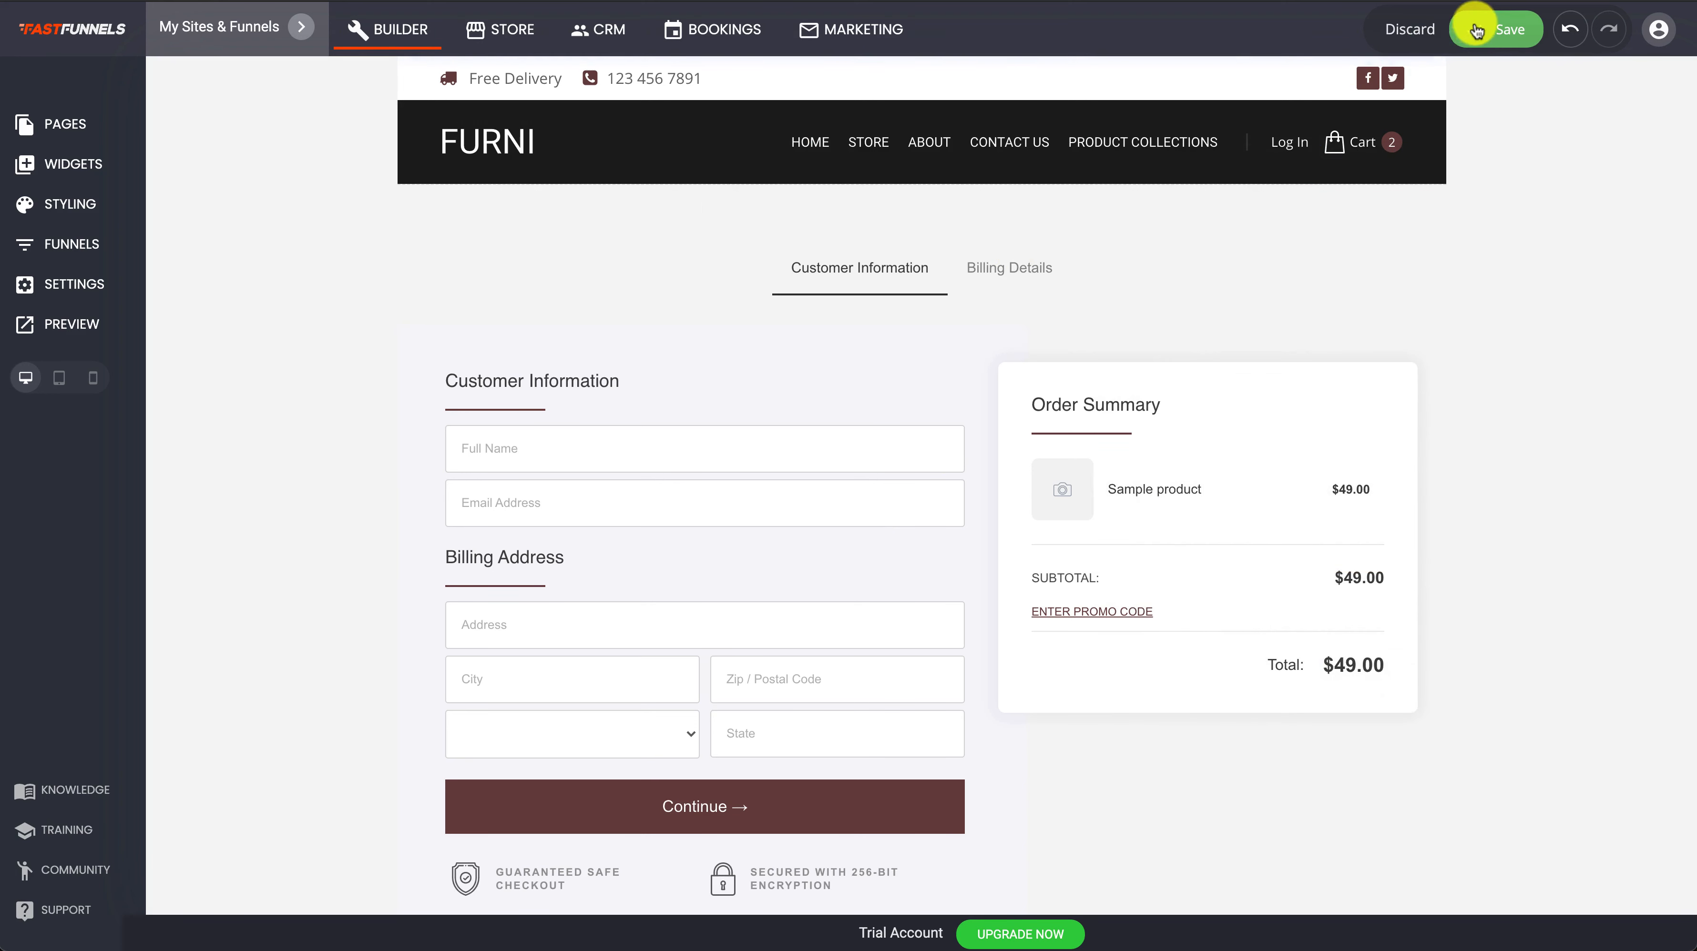
left_click(1496, 28)
scroll(1574, 580, "down", 2)
scroll(1573, 580, "down", 2)
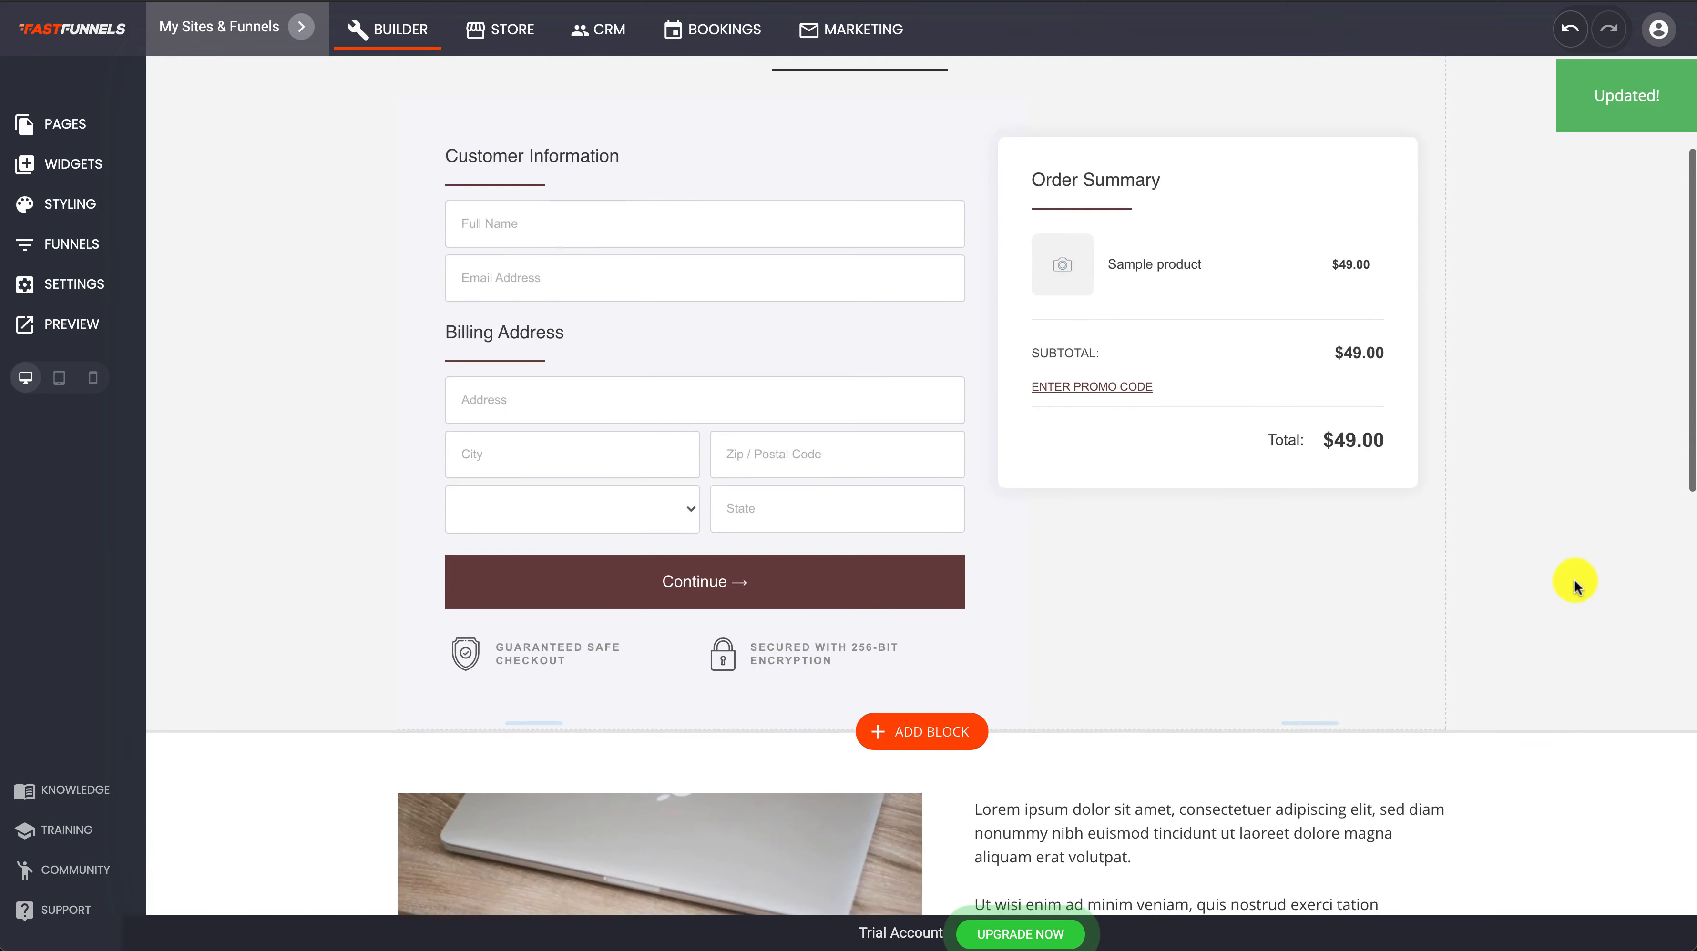
scroll(1573, 580, "up", 3)
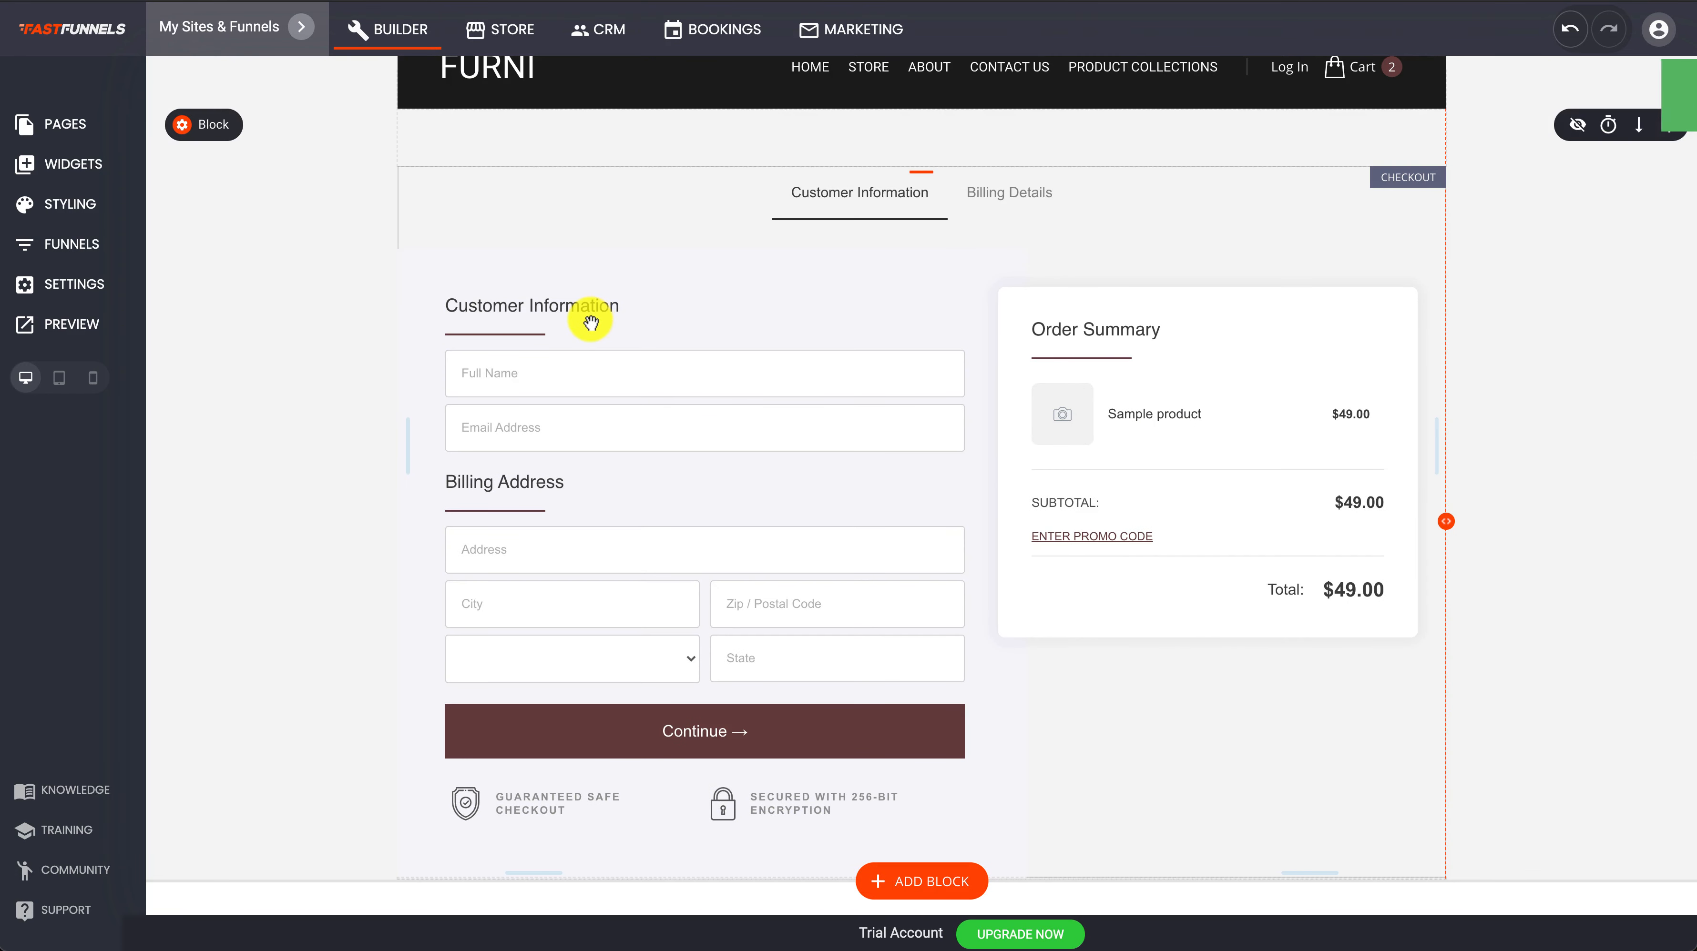
scroll(587, 318, "up", 1)
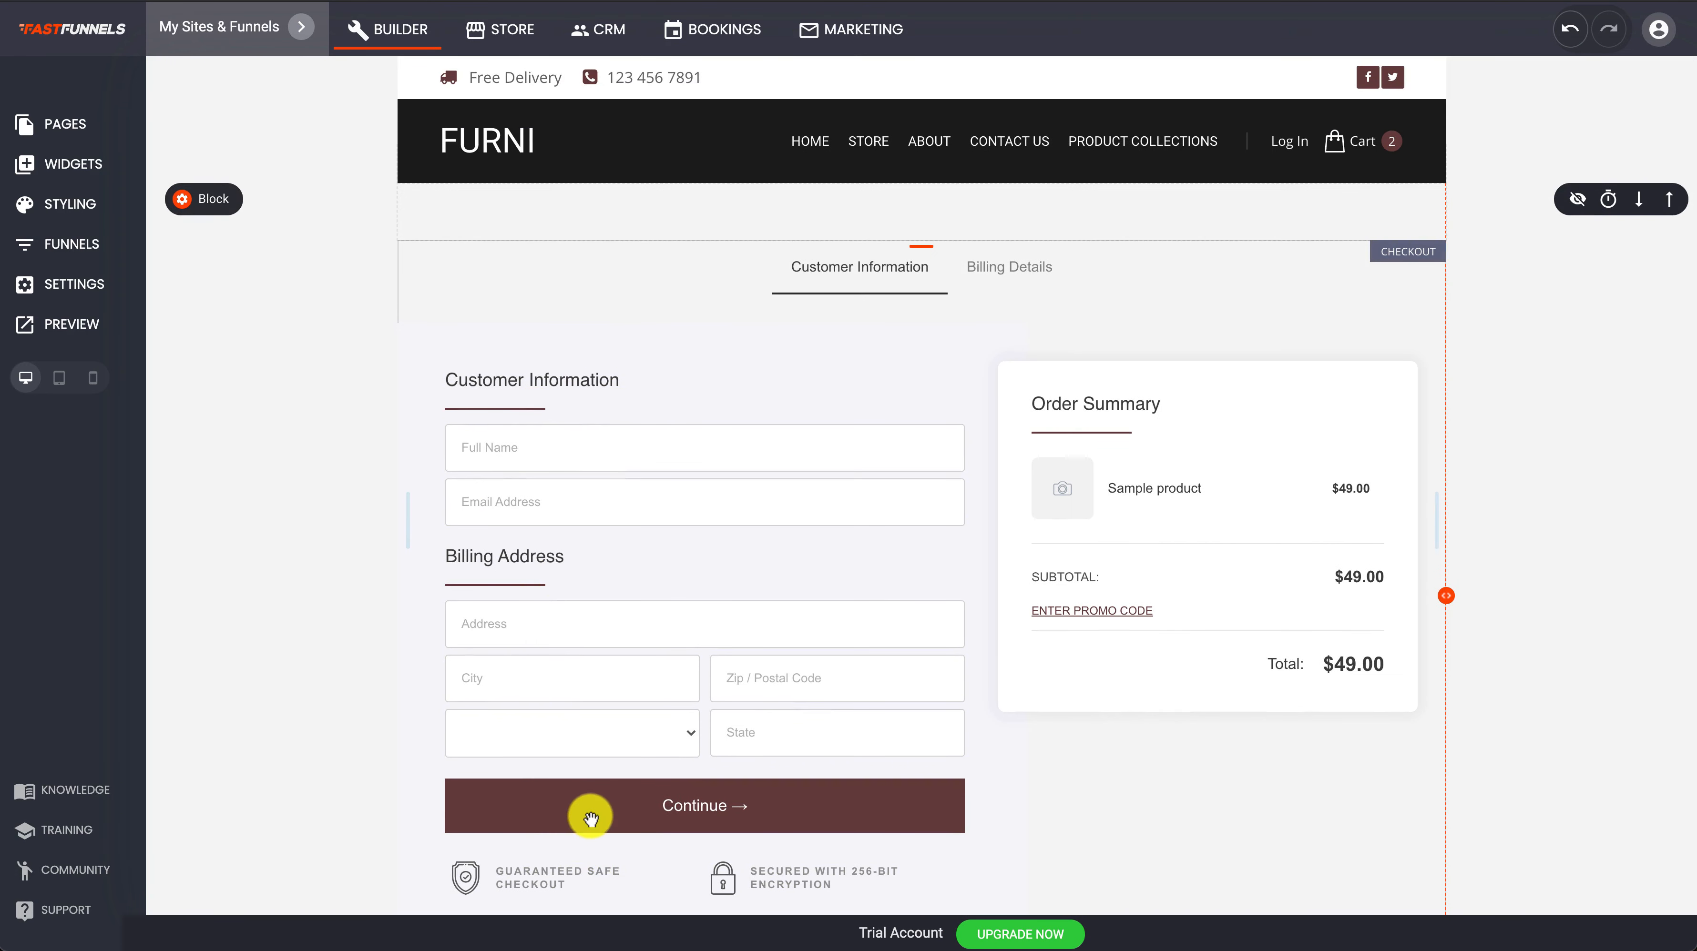
View the site's global color palette settings and close them without making changes.
left_click(65, 200)
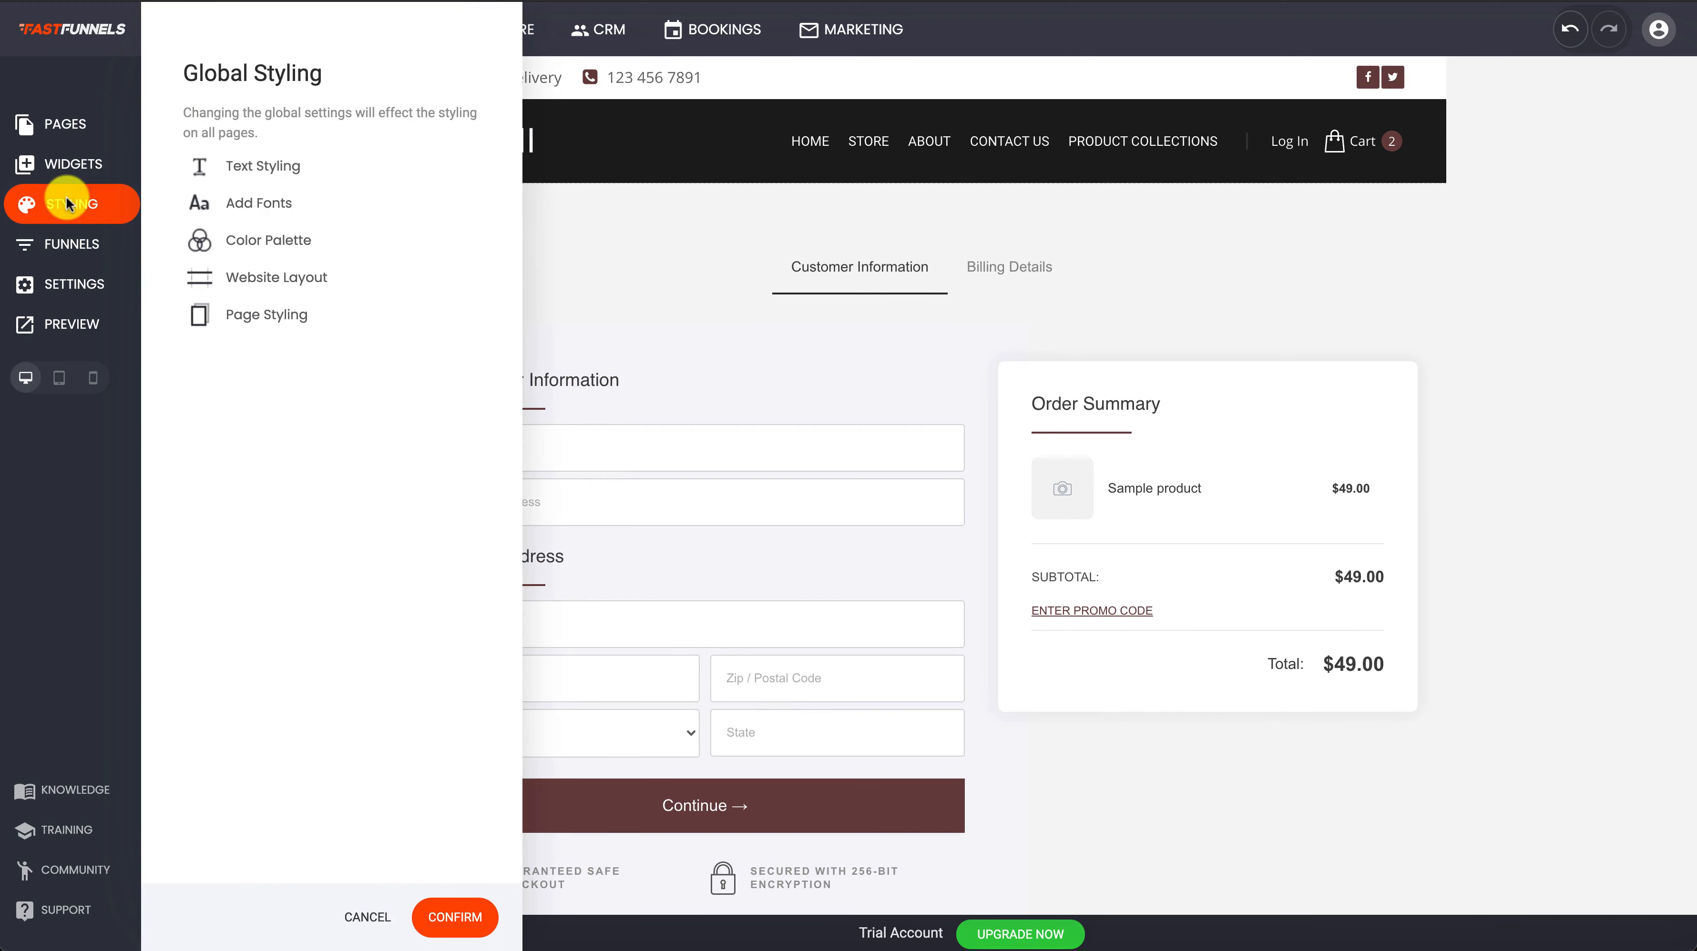
left_click(265, 238)
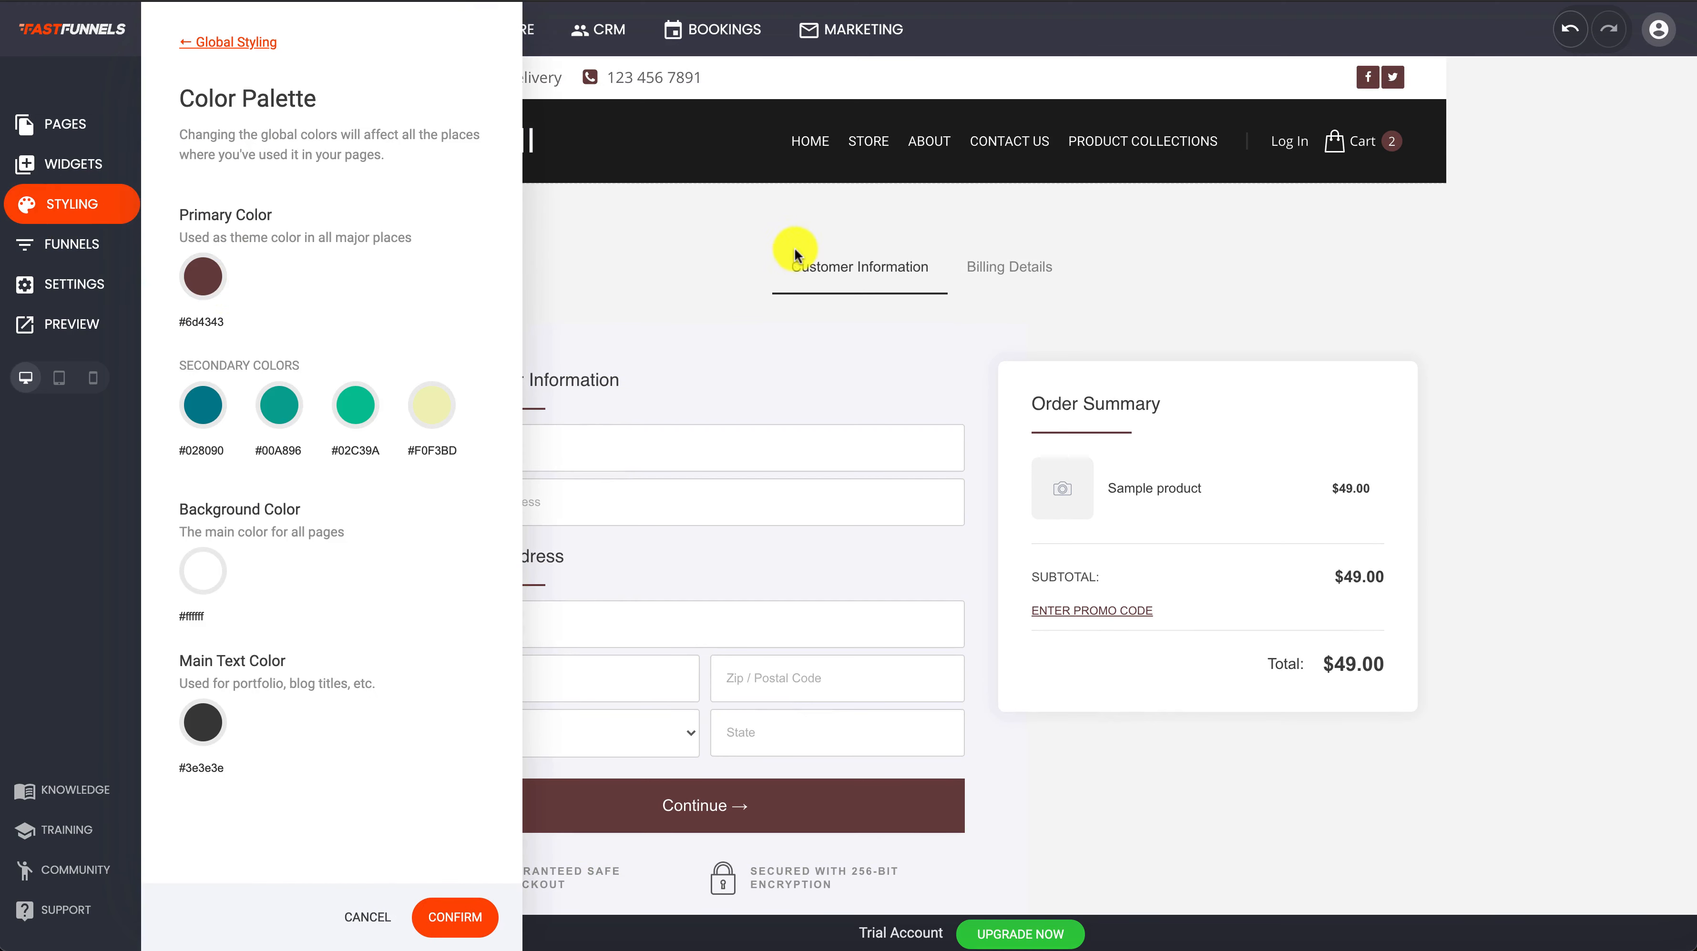
left_click(756, 273)
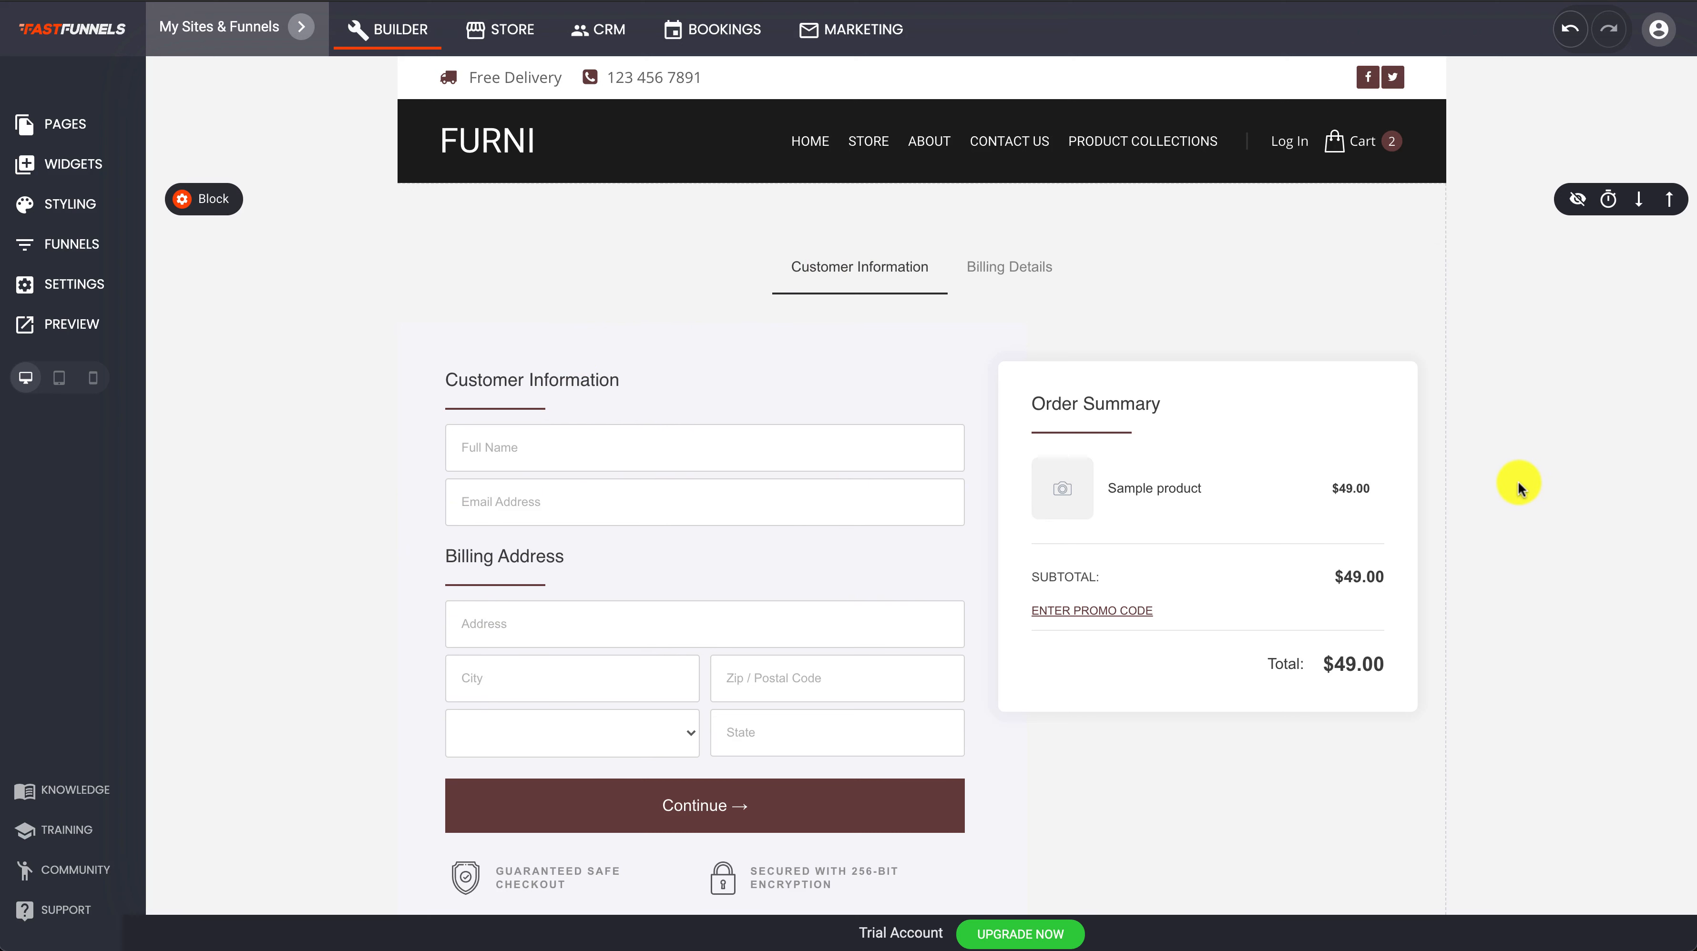
Try the Bounce From The Top animation on the checkout element.
scroll(1517, 484, "down", 2)
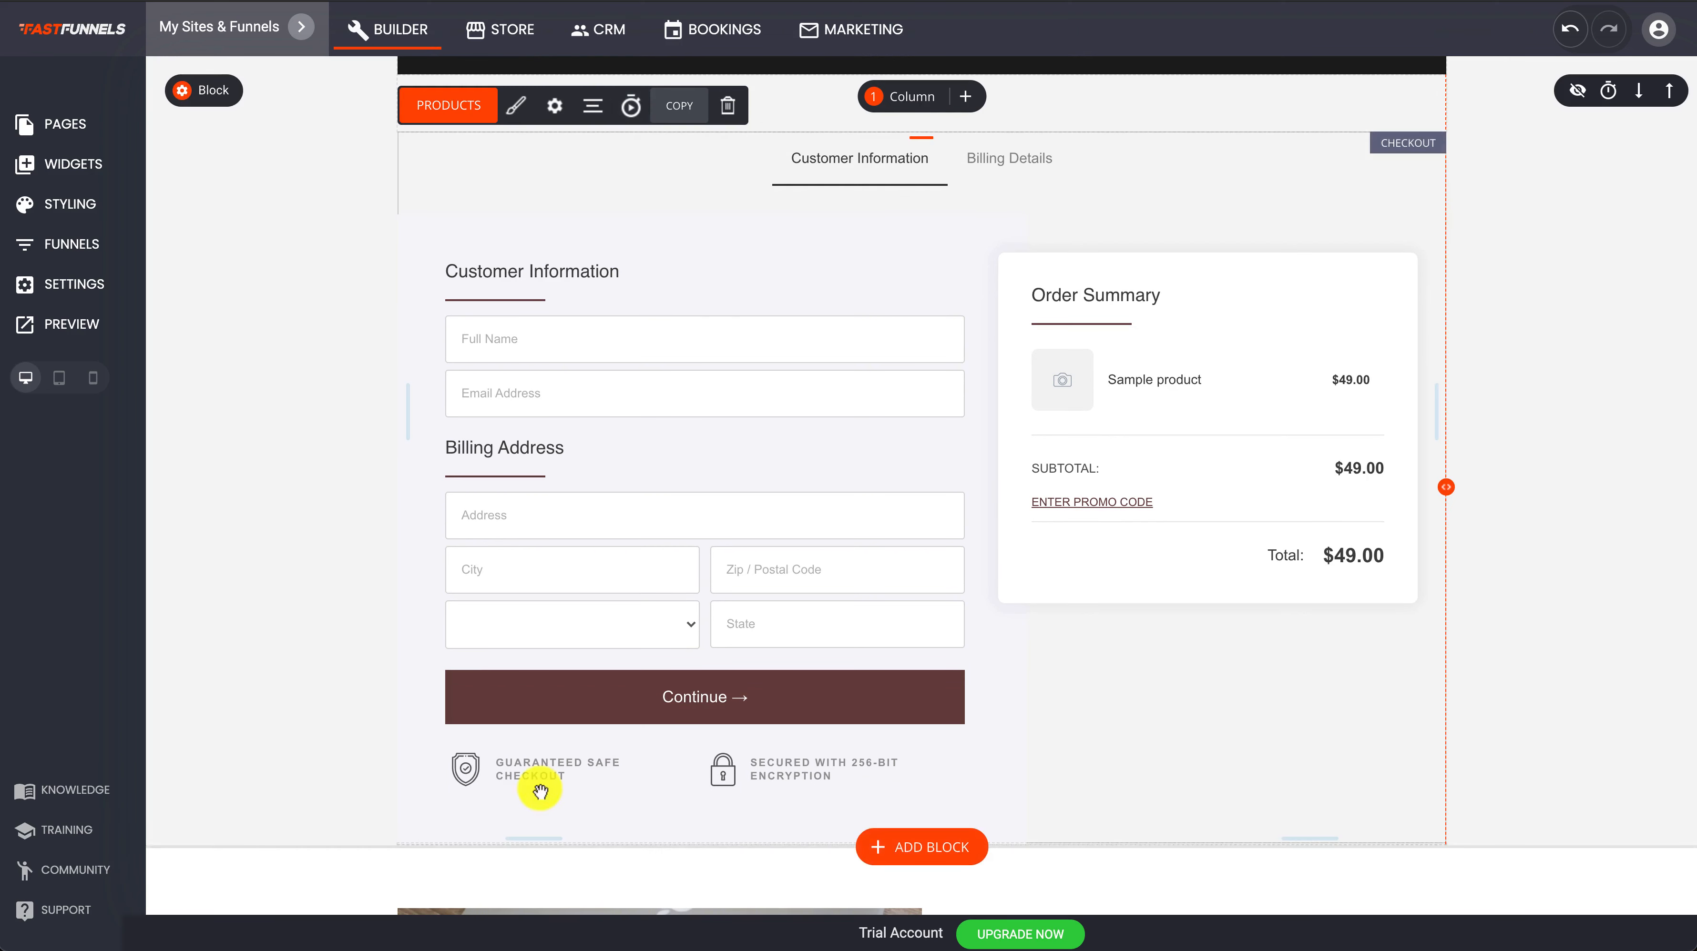
left_click(634, 107)
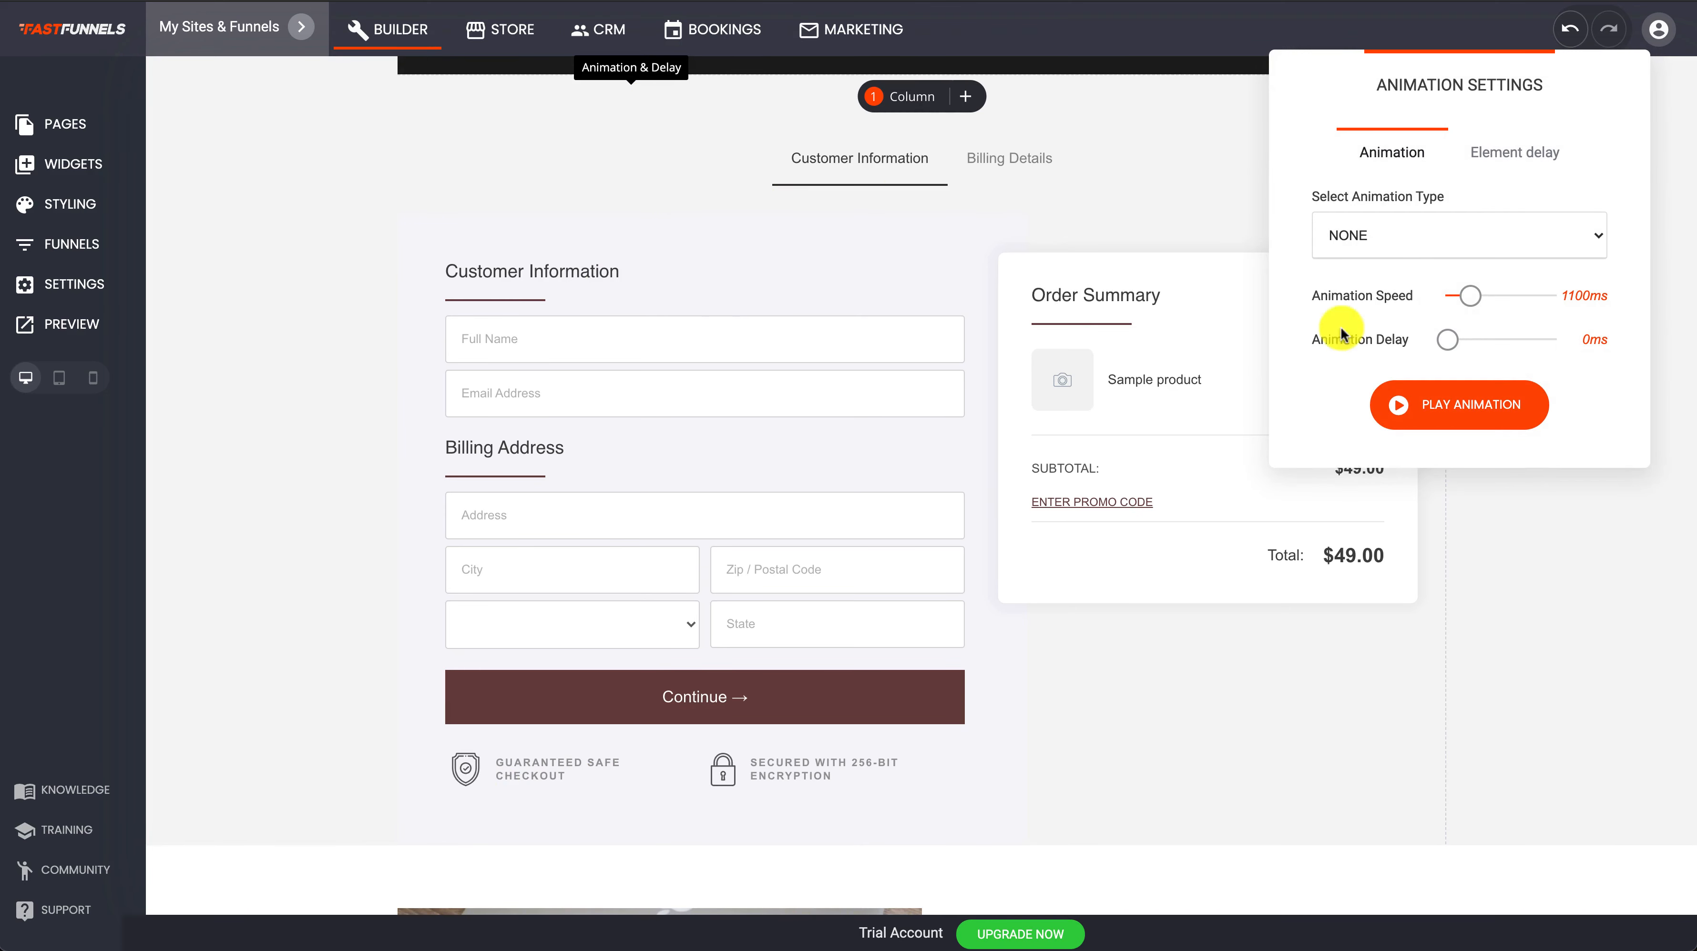
left_click(1420, 240)
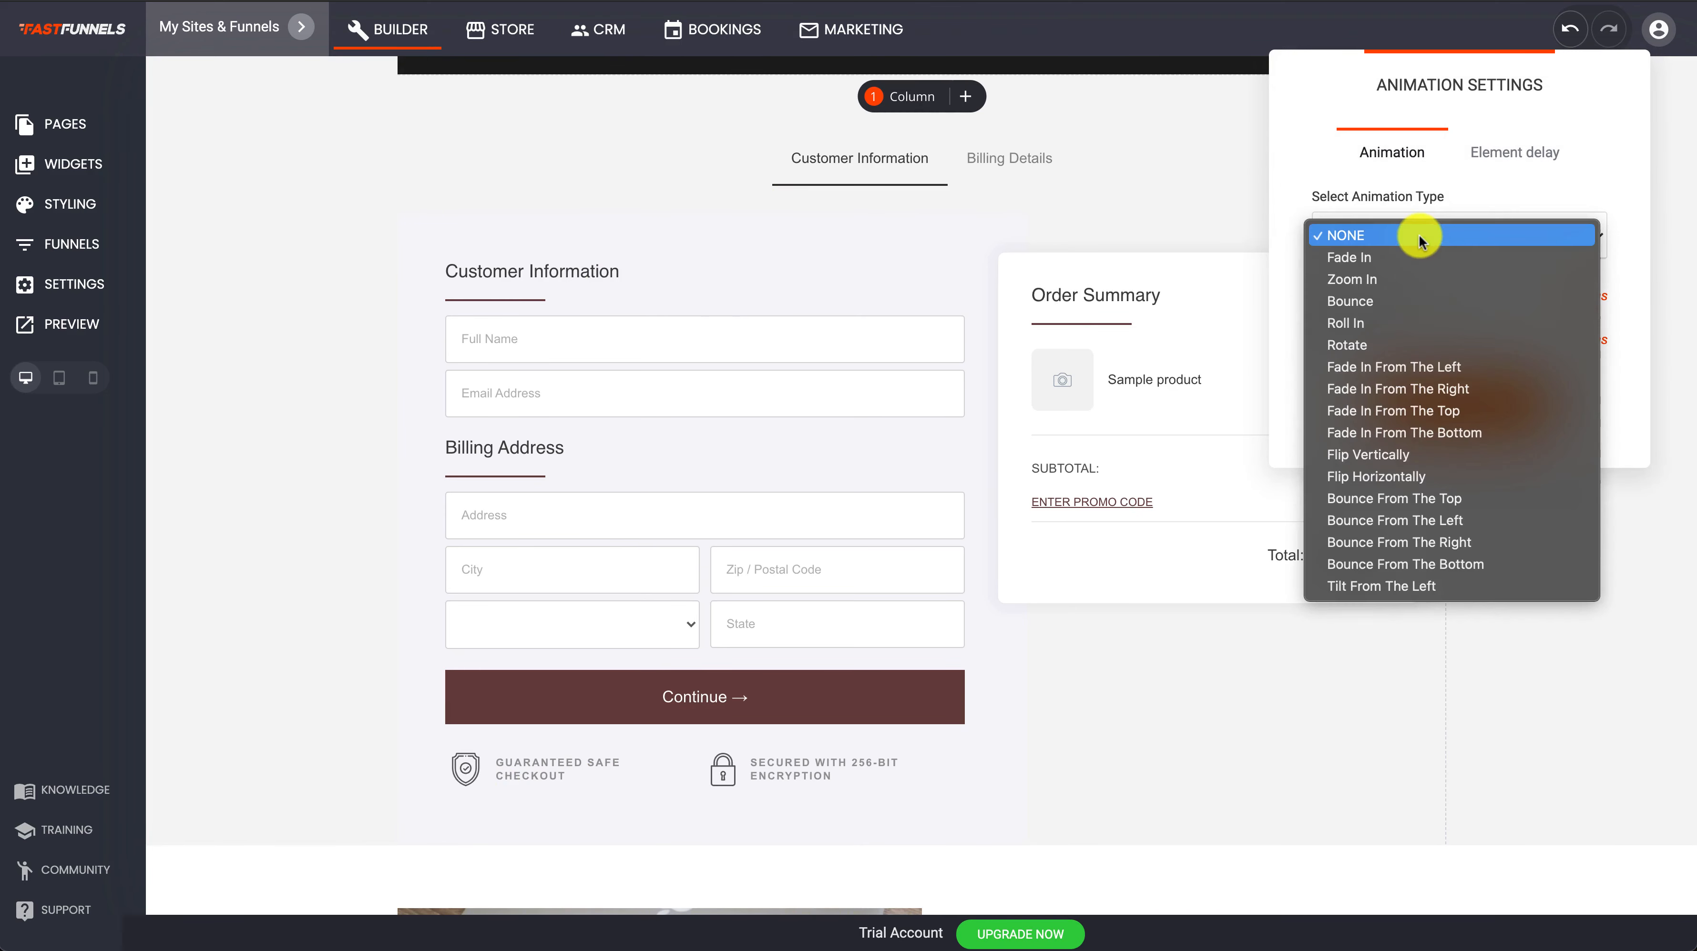
left_click(1391, 498)
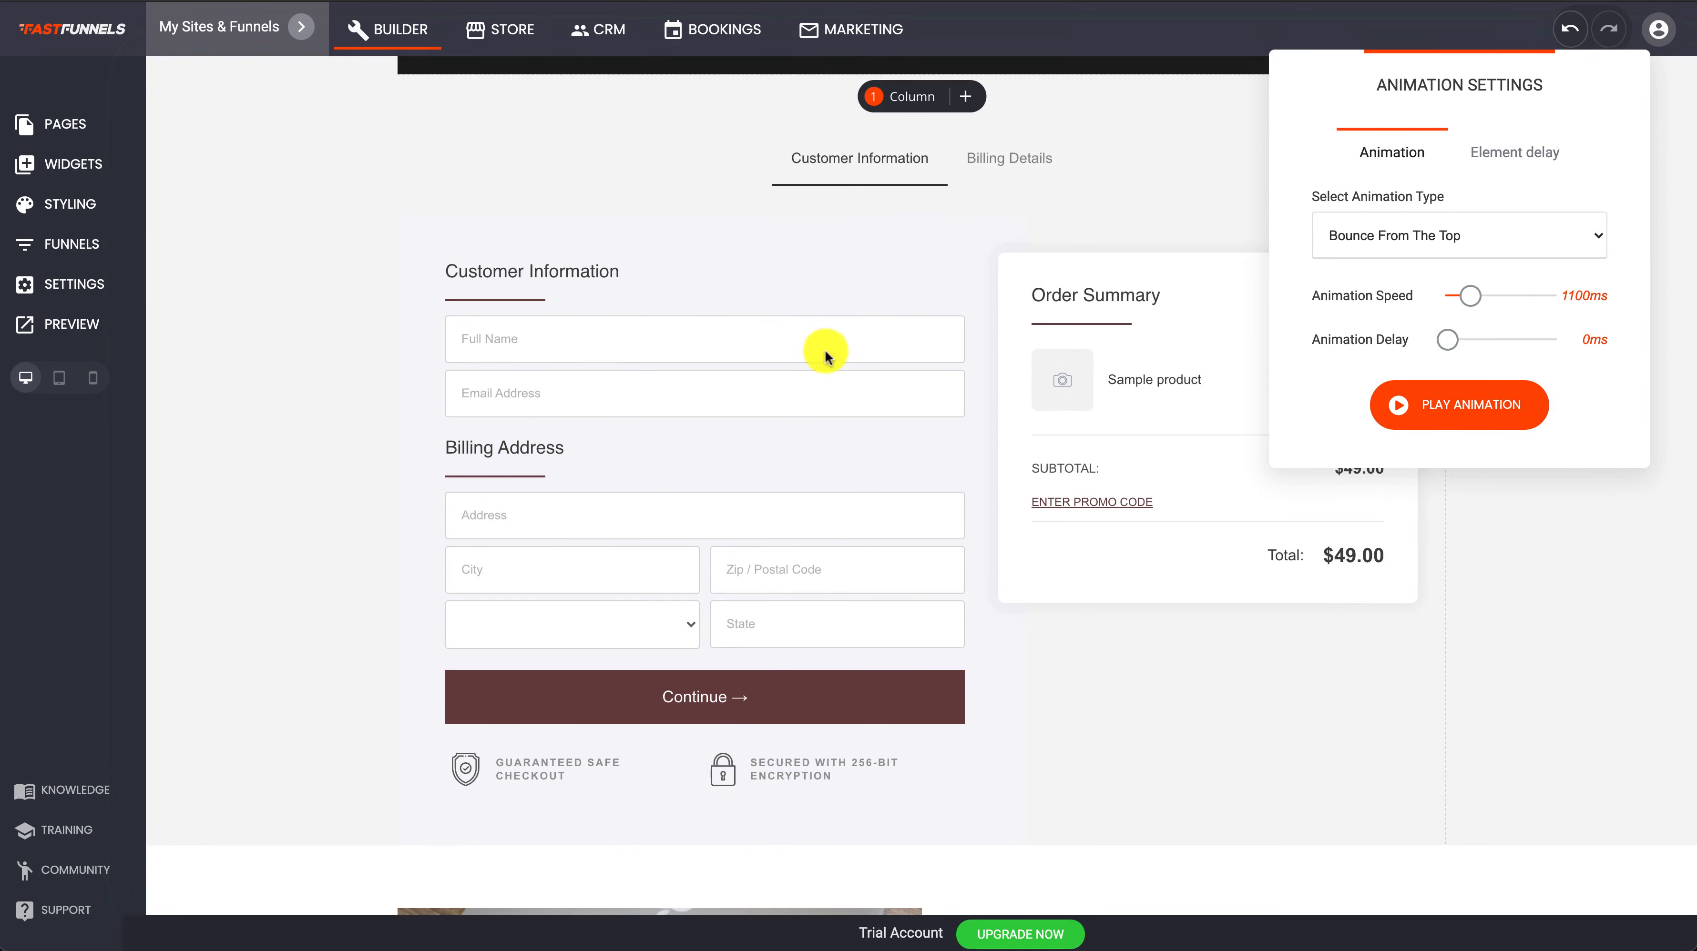
Reset the checkout element's animation type to None and close the animation settings.
left_click(1420, 236)
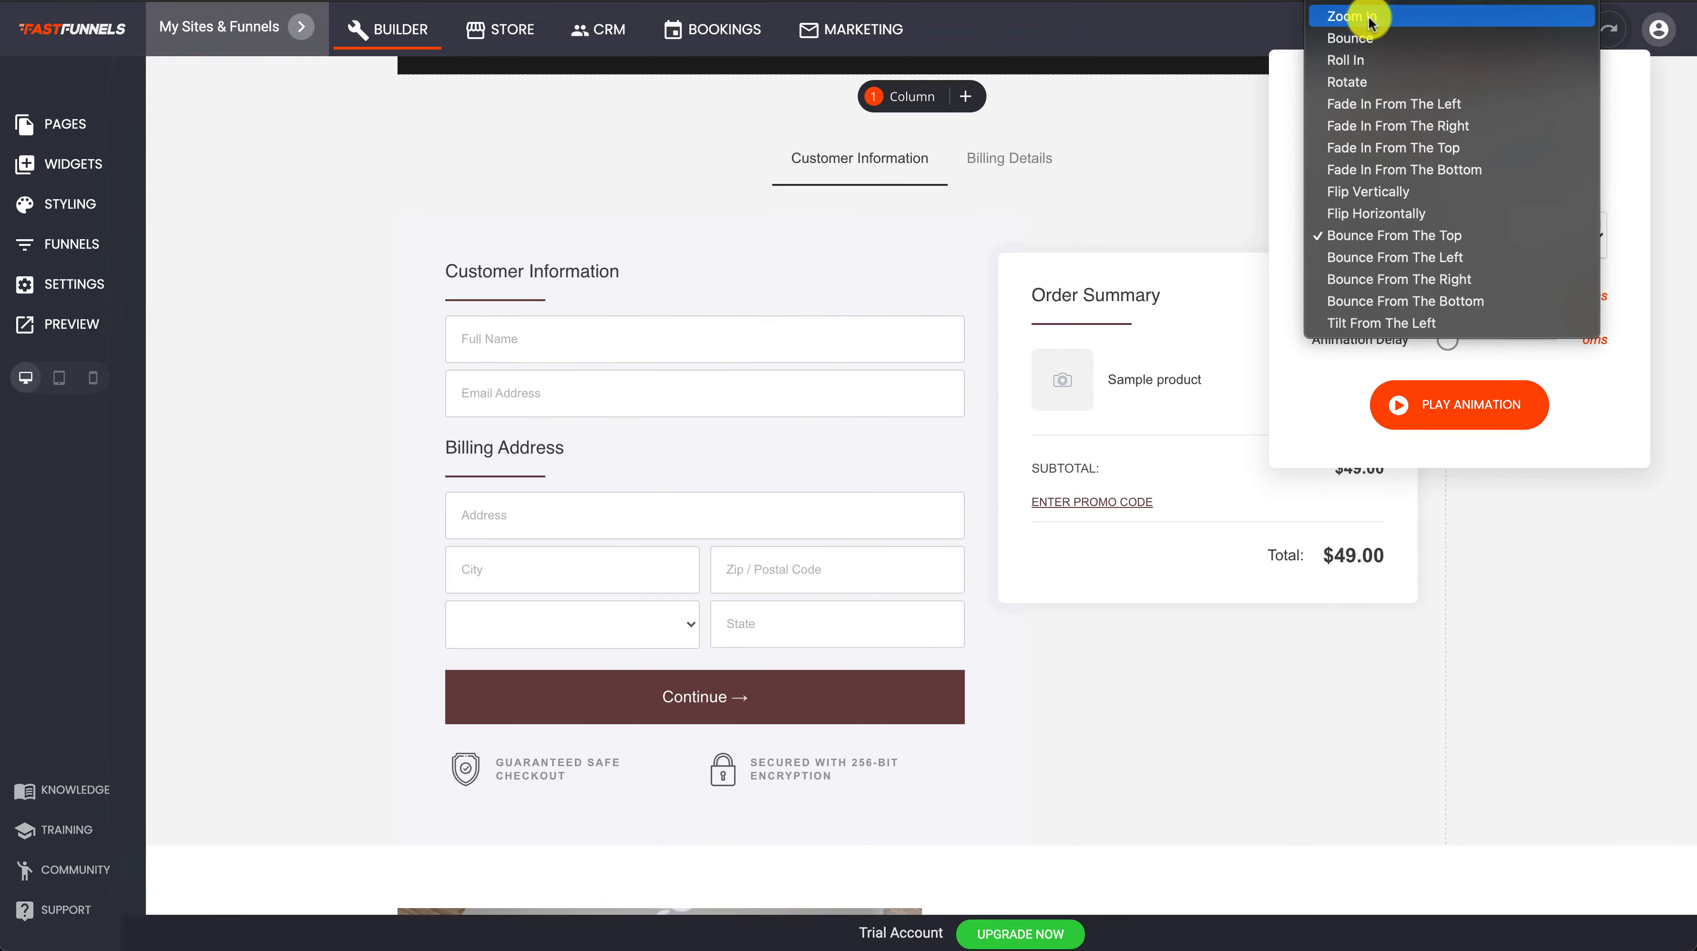
left_click(1471, 13)
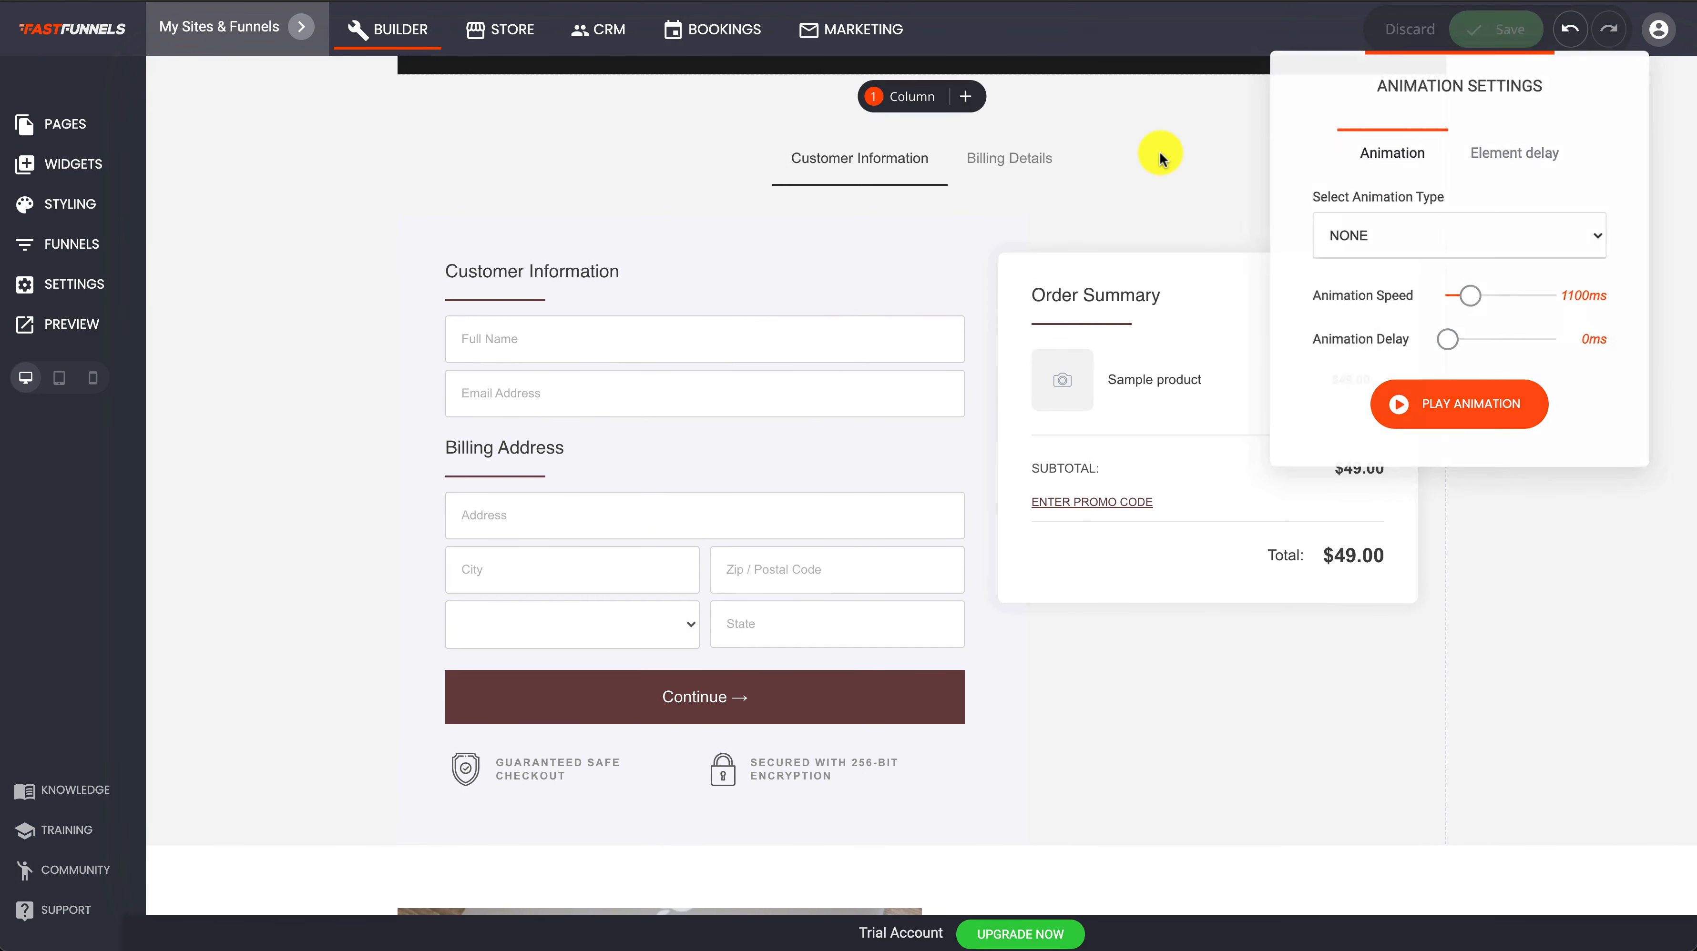
left_click(1147, 144)
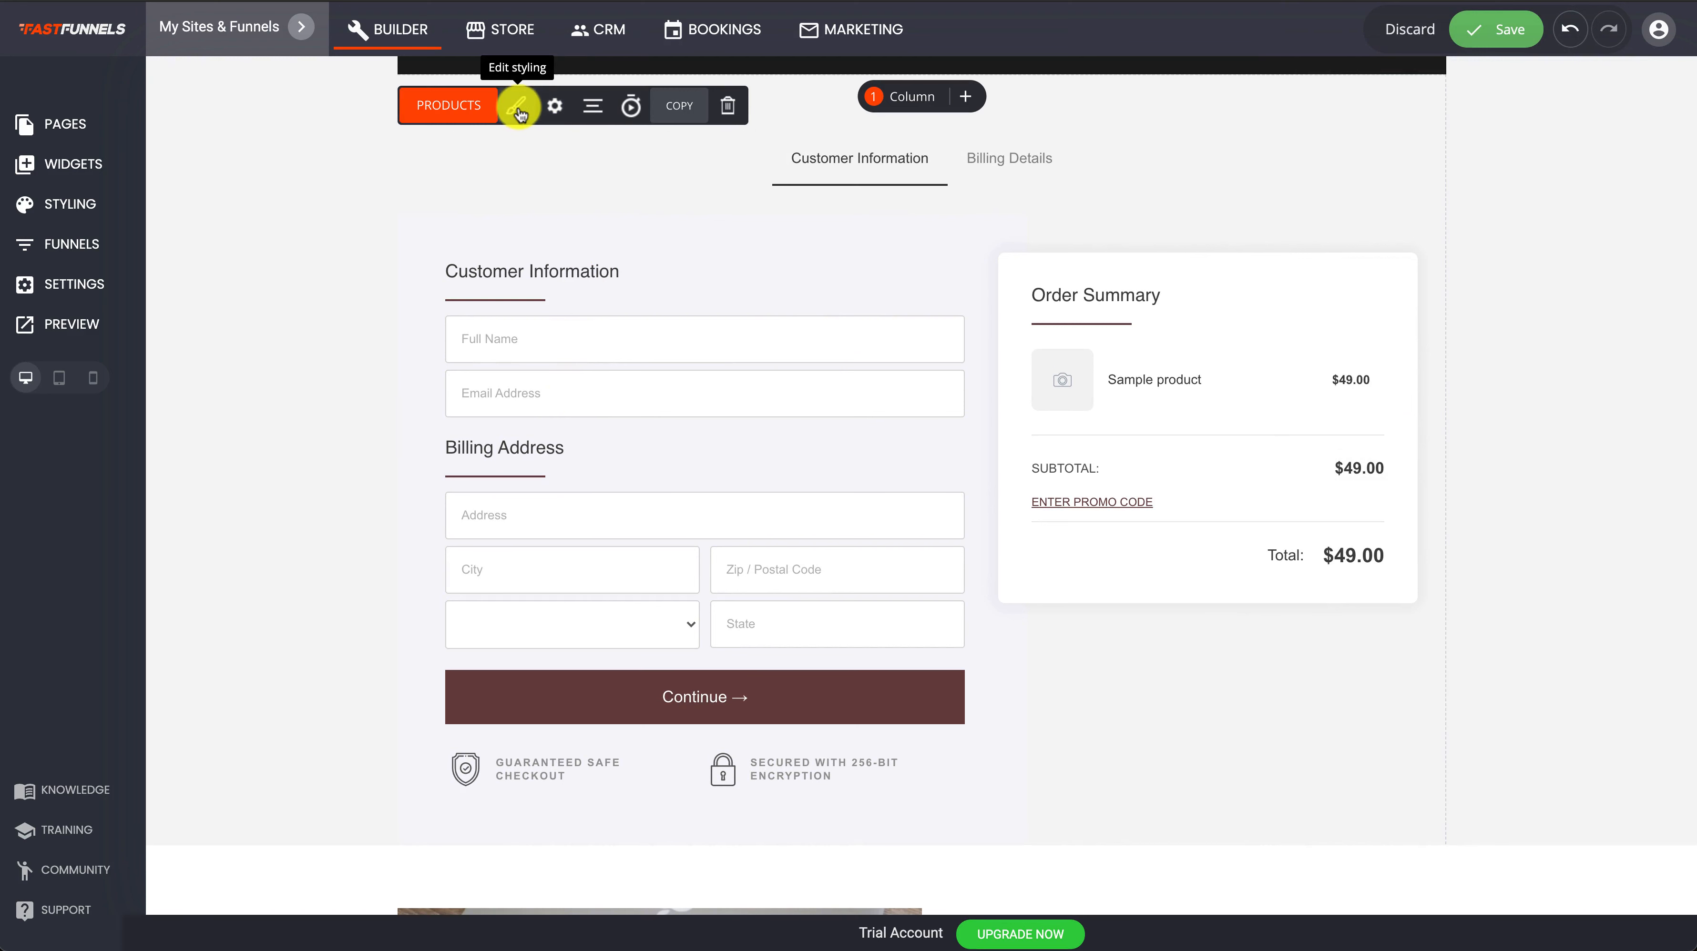
In the checkout element's styling, try a pale yellow #FEFFE9 background for the checkout wrapper.
left_click(517, 108)
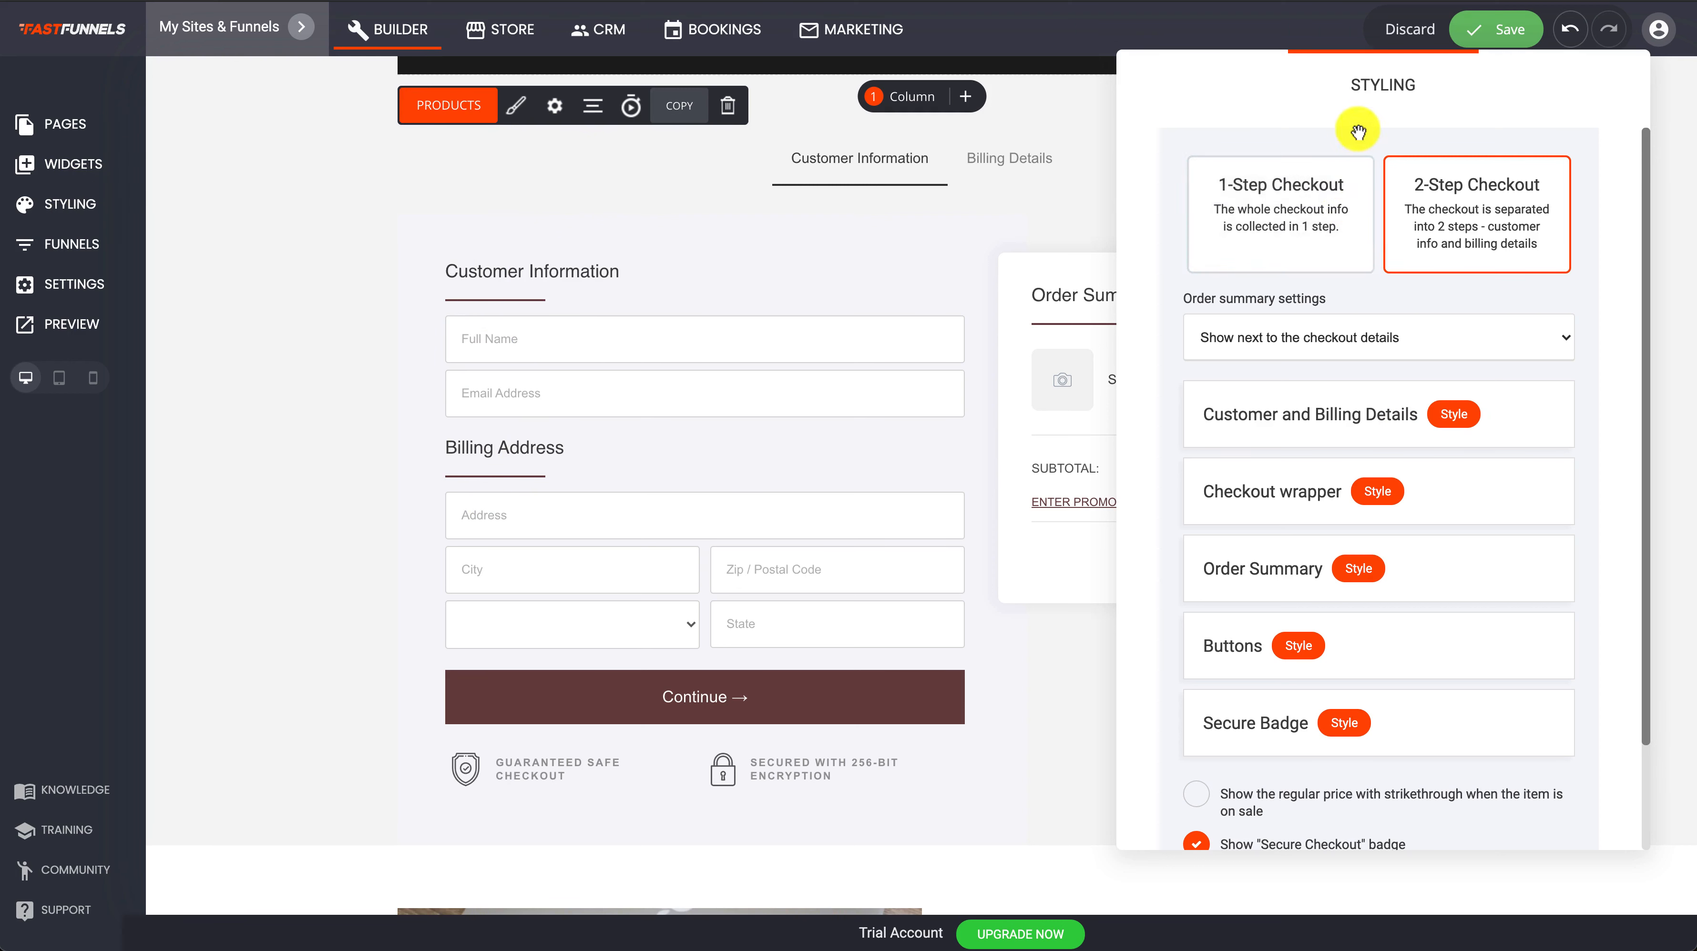
left_click_drag(1372, 110, 1365, 65)
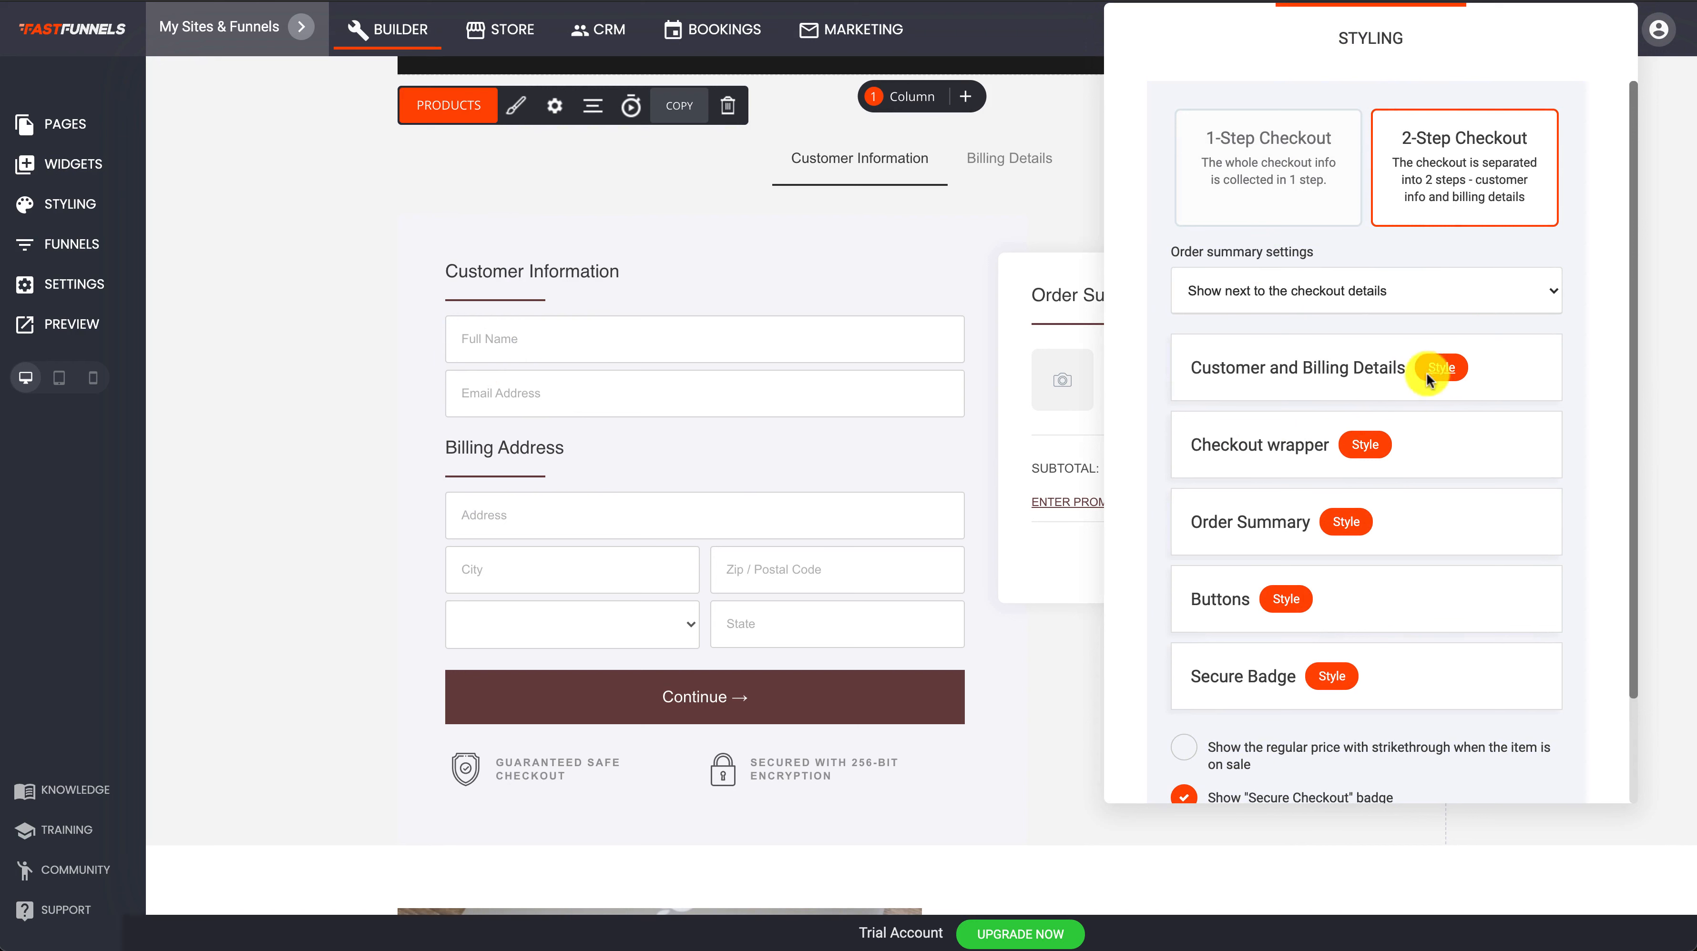
left_click(1365, 444)
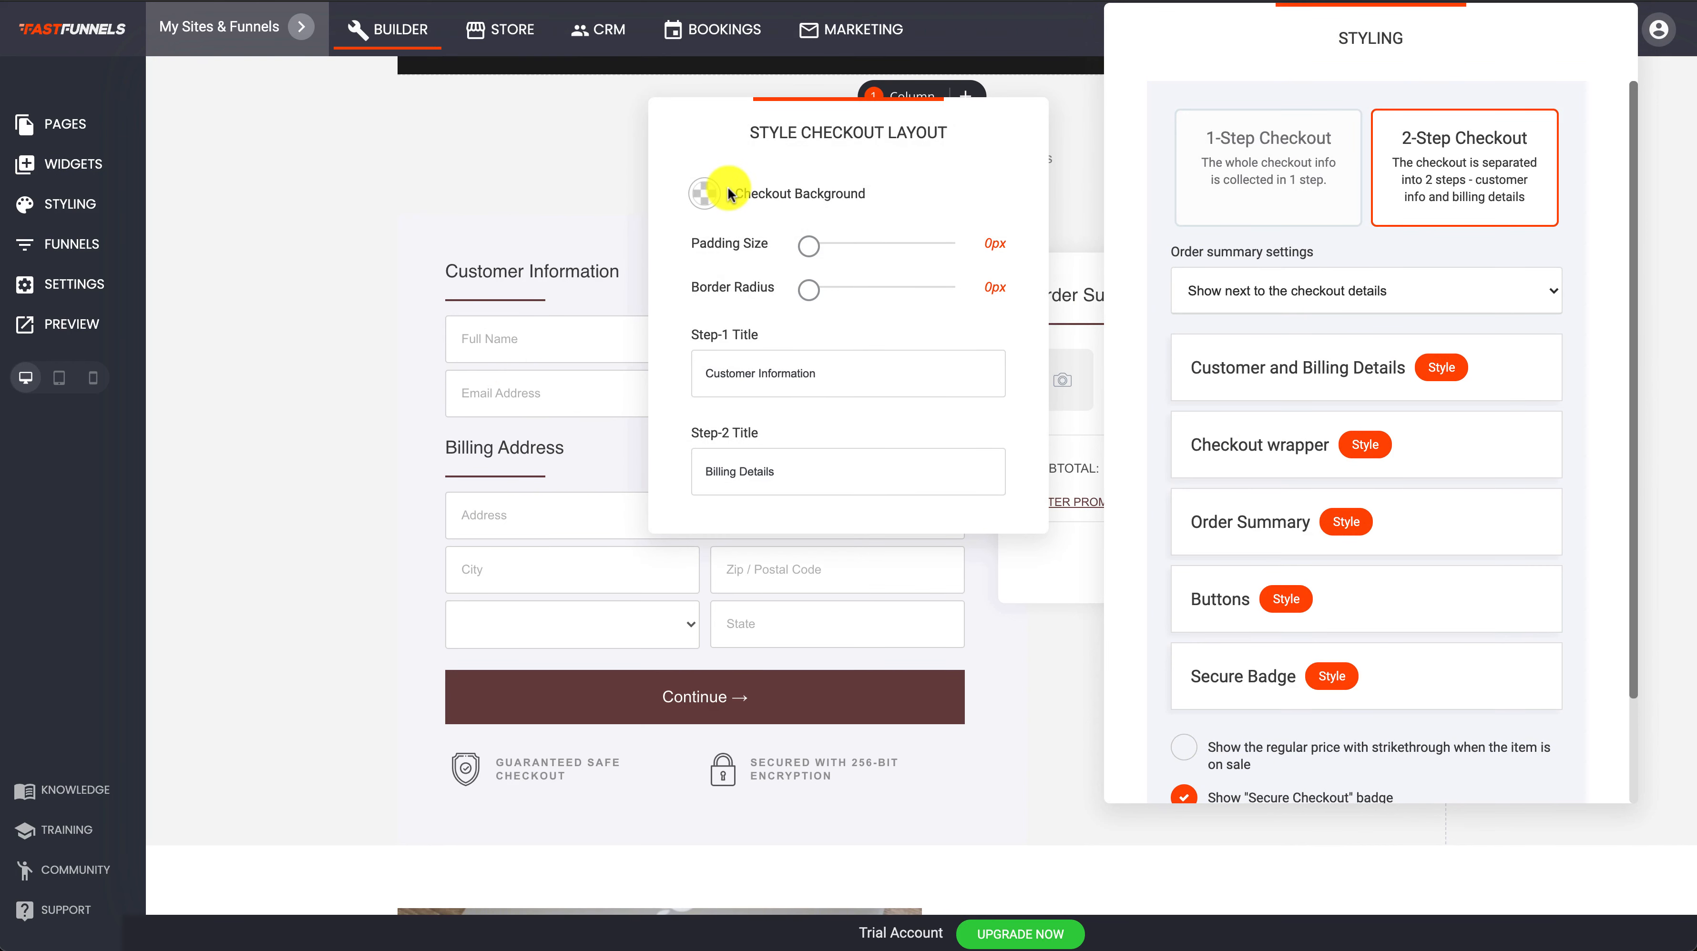
left_click_drag(805, 159, 324, 152)
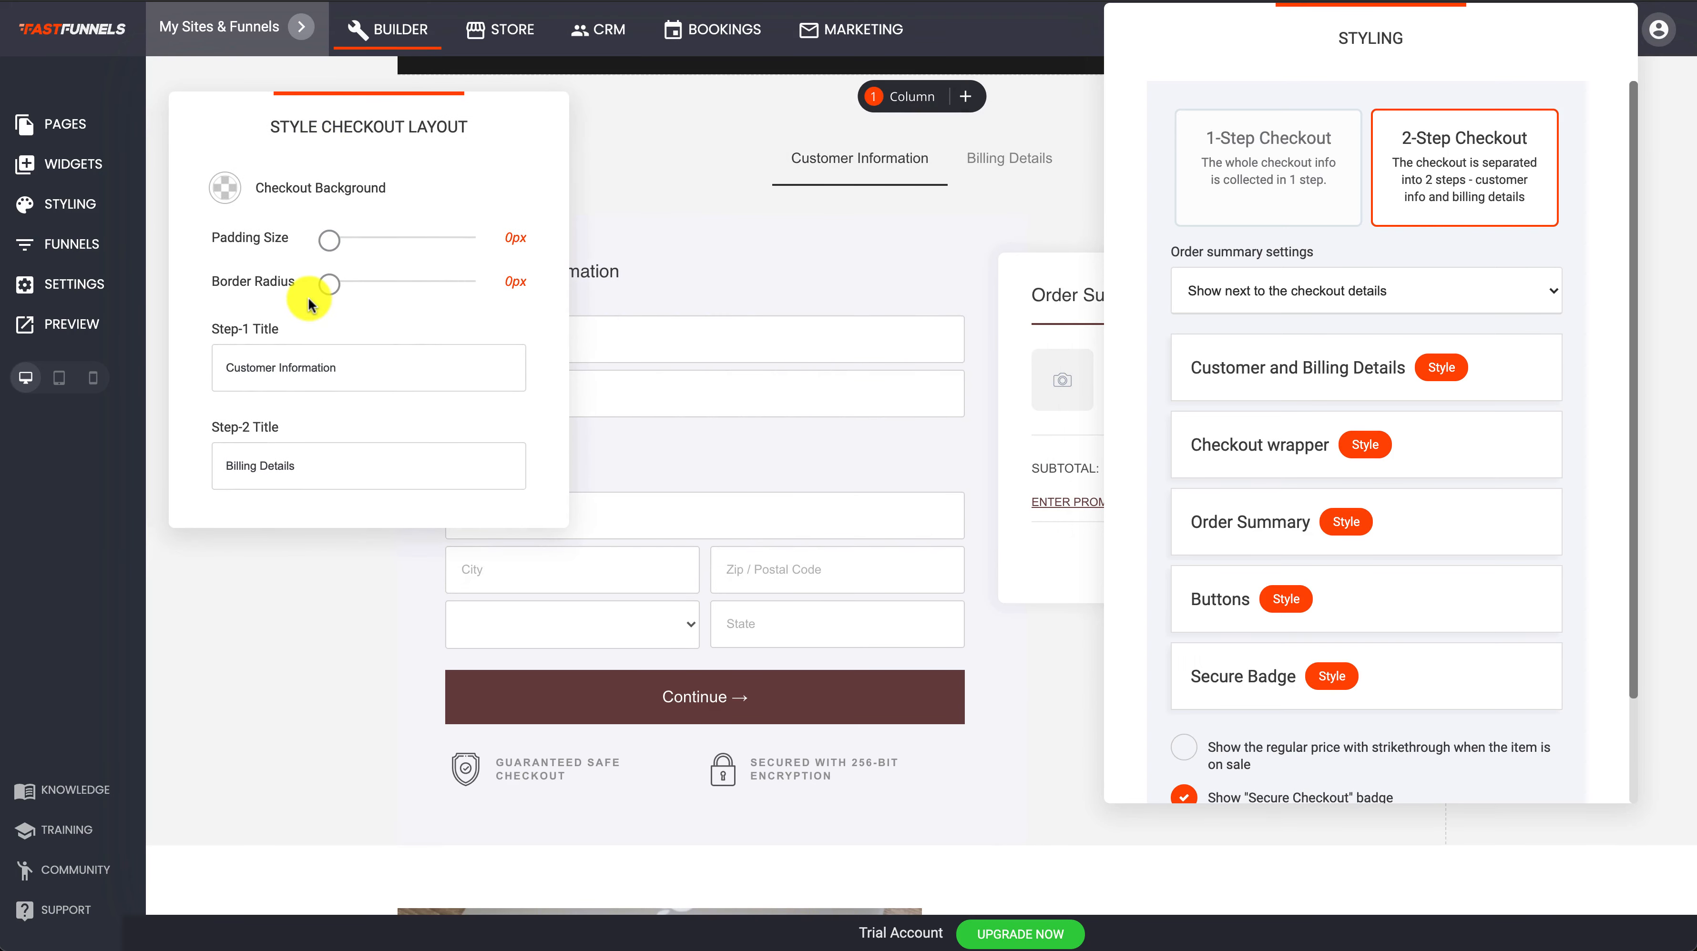
left_click(225, 187)
left_click_drag(263, 274, 240, 156)
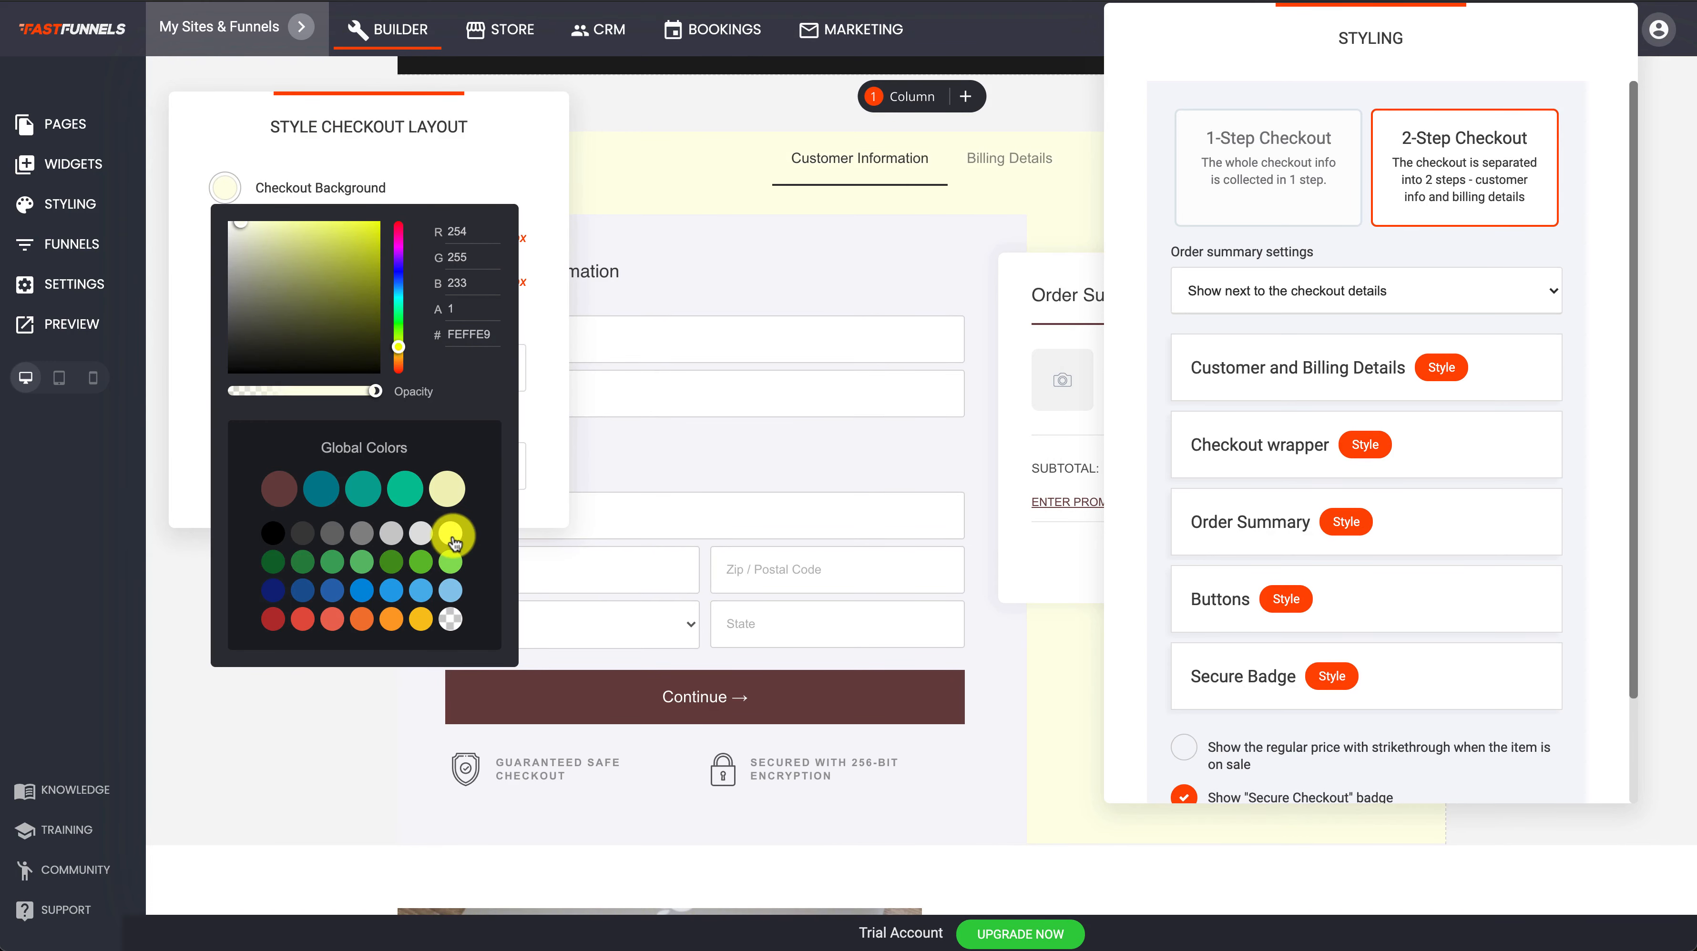
Reset the checkout wrapper's background to transparent and close its layout settings.
left_click(451, 620)
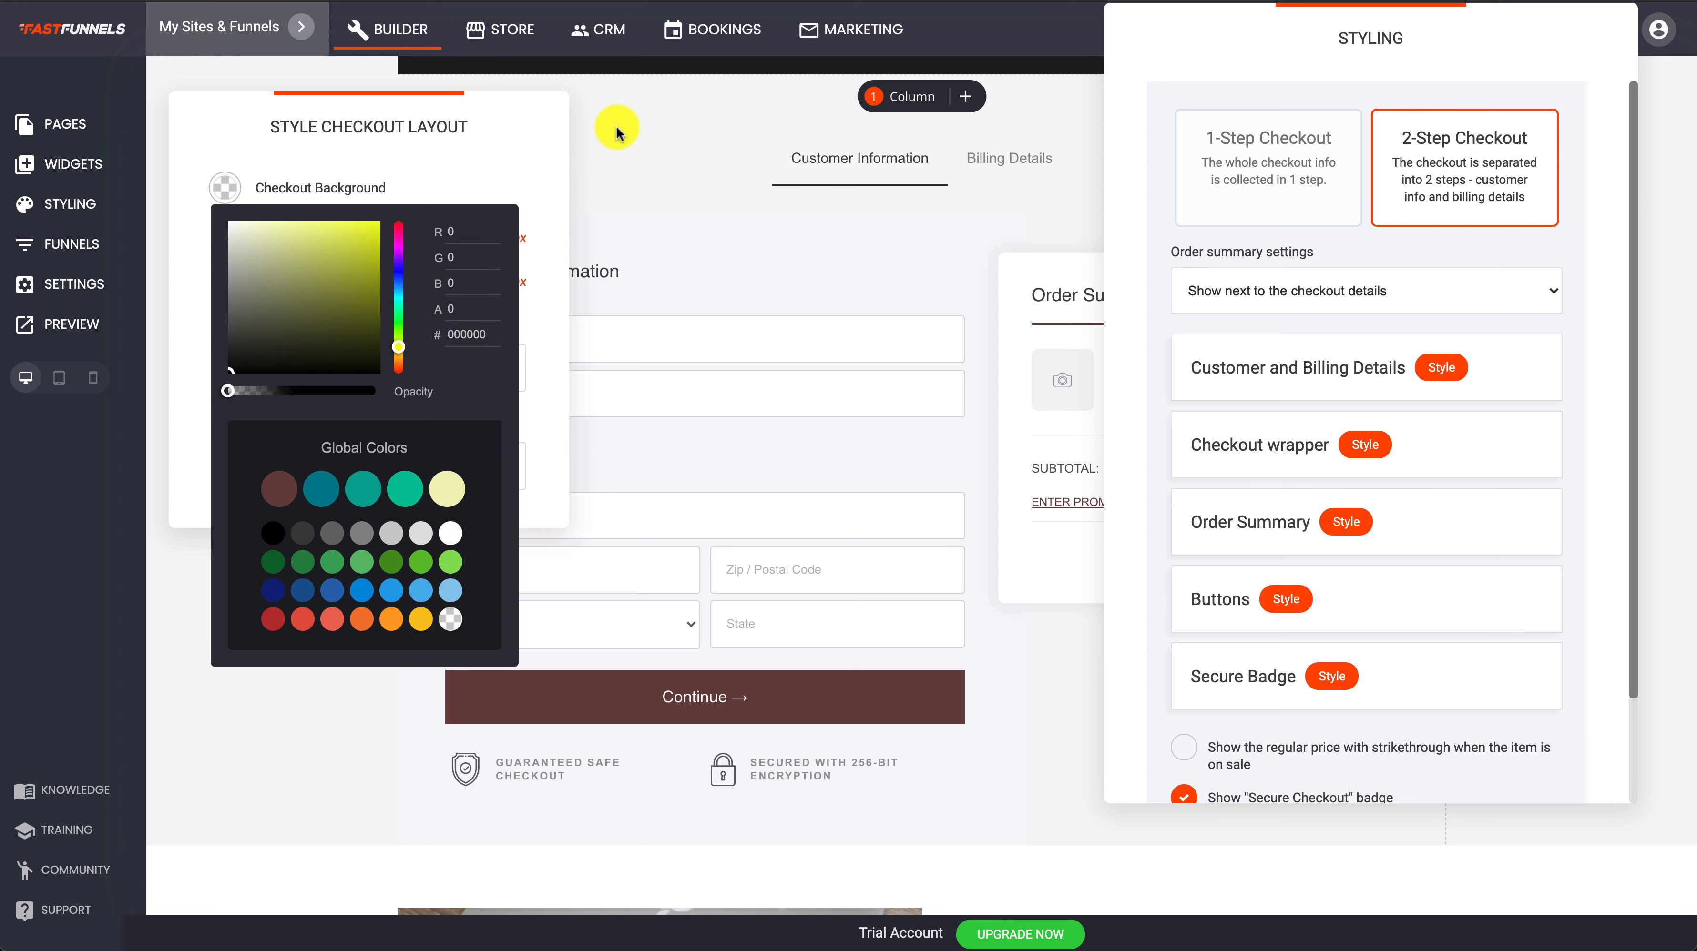
left_click(686, 247)
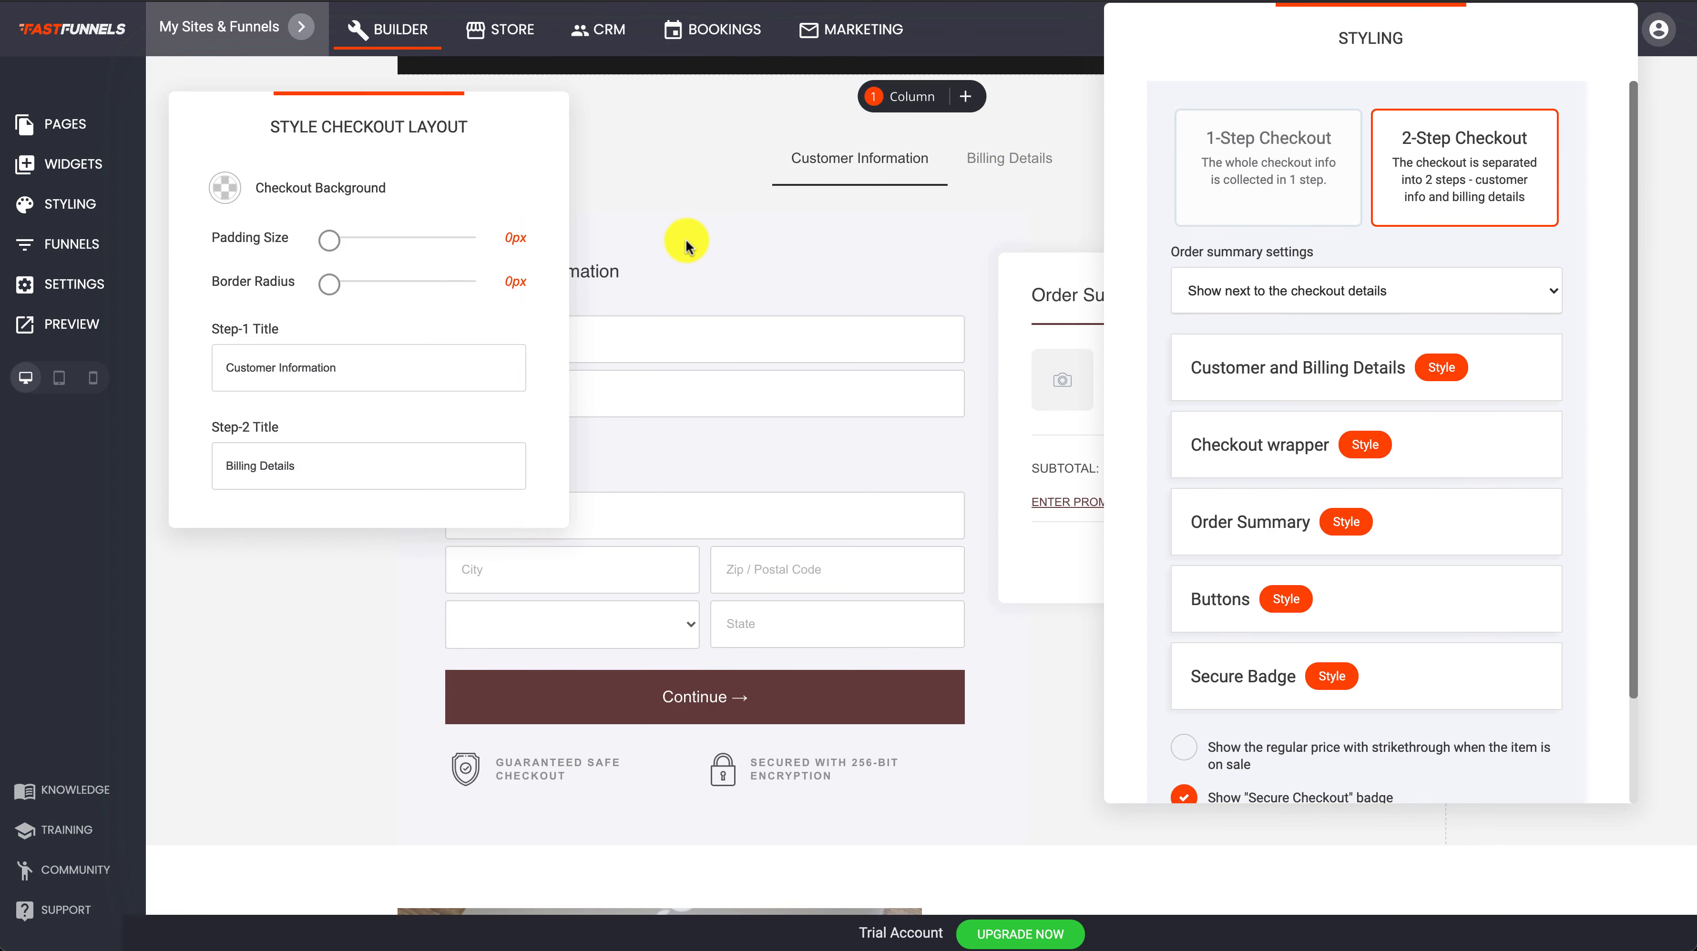
left_click(686, 247)
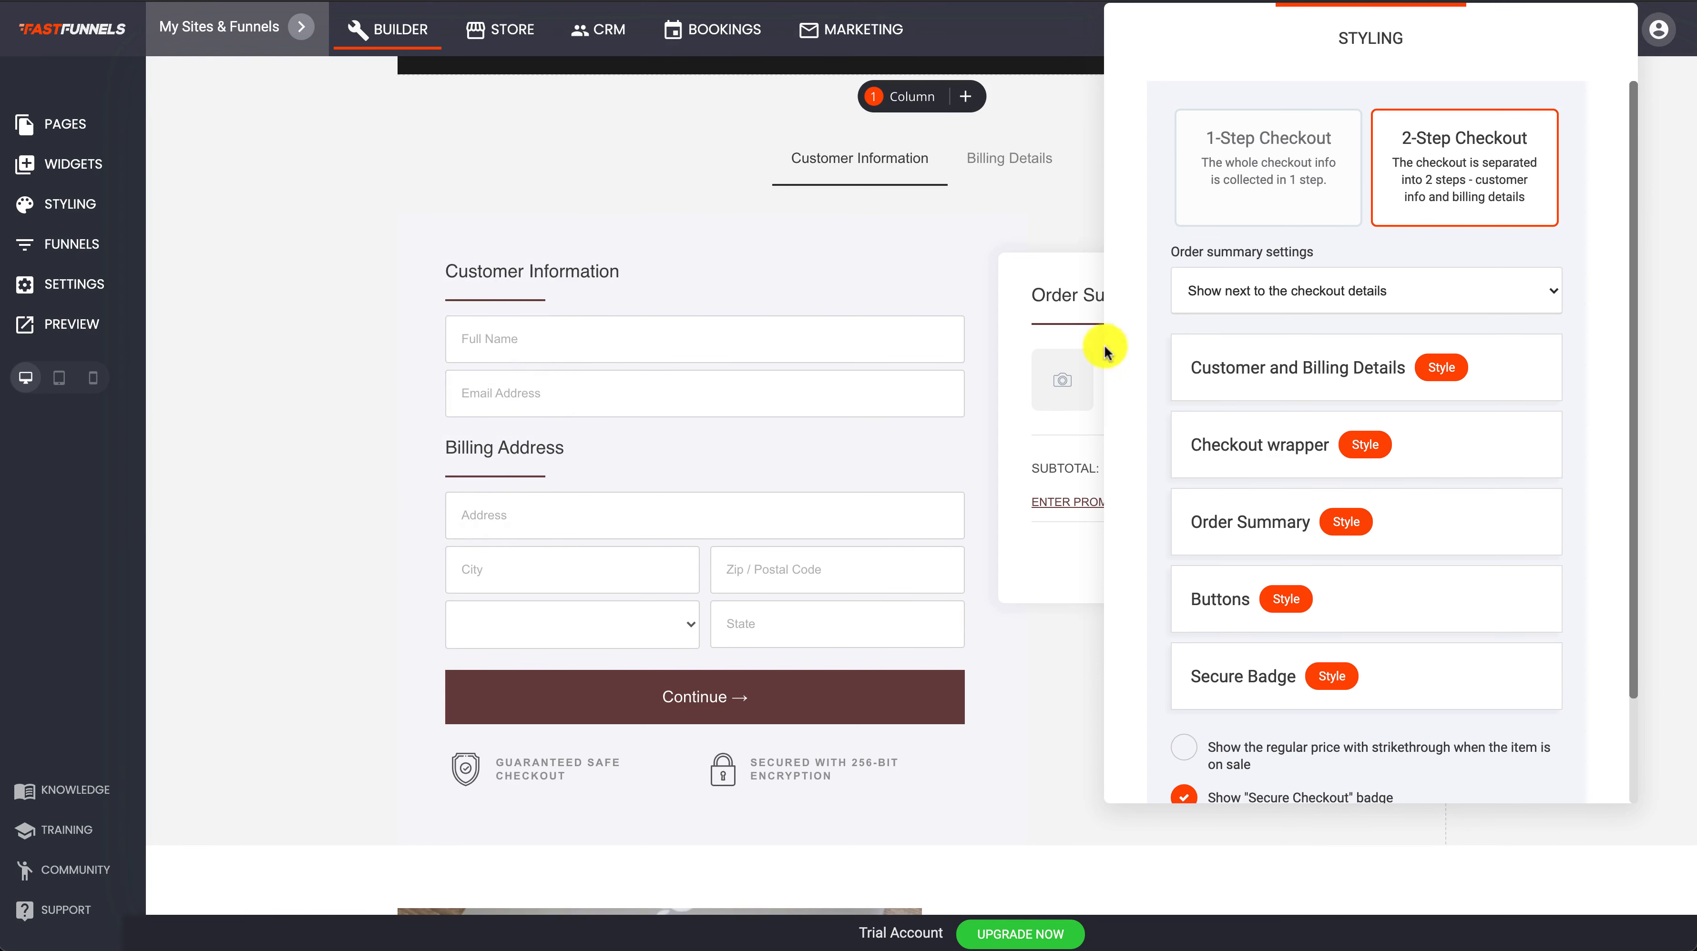
Set the order summary's text font family to Roboto.
left_click(1342, 527)
left_click(777, 315)
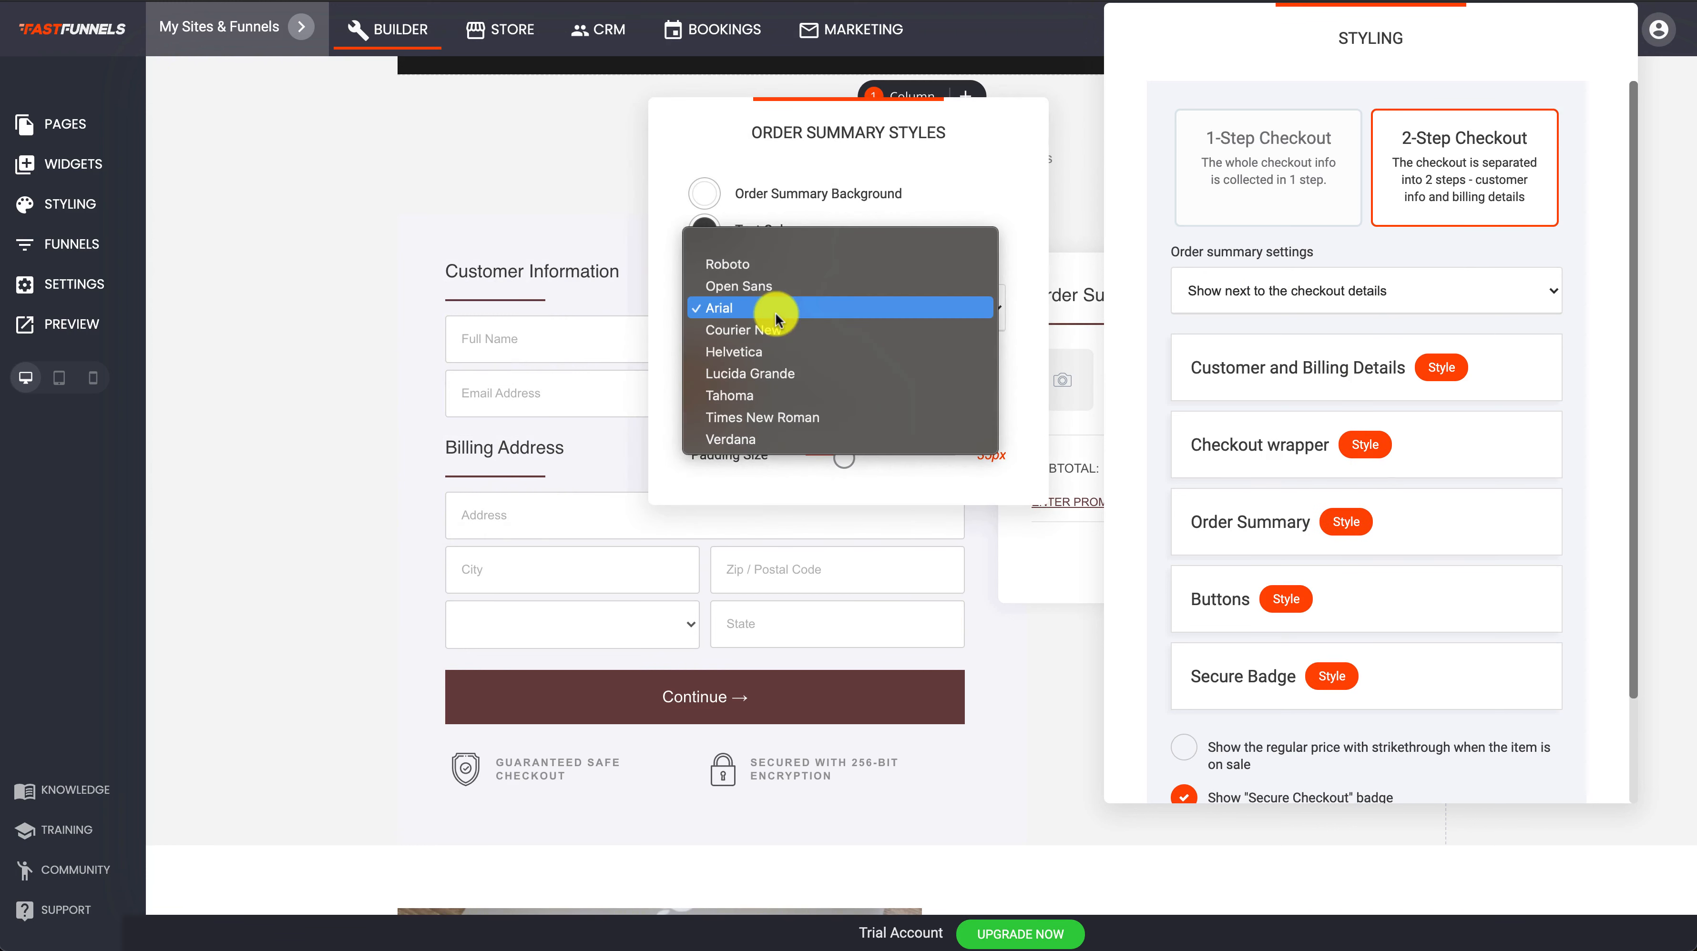
left_click(754, 265)
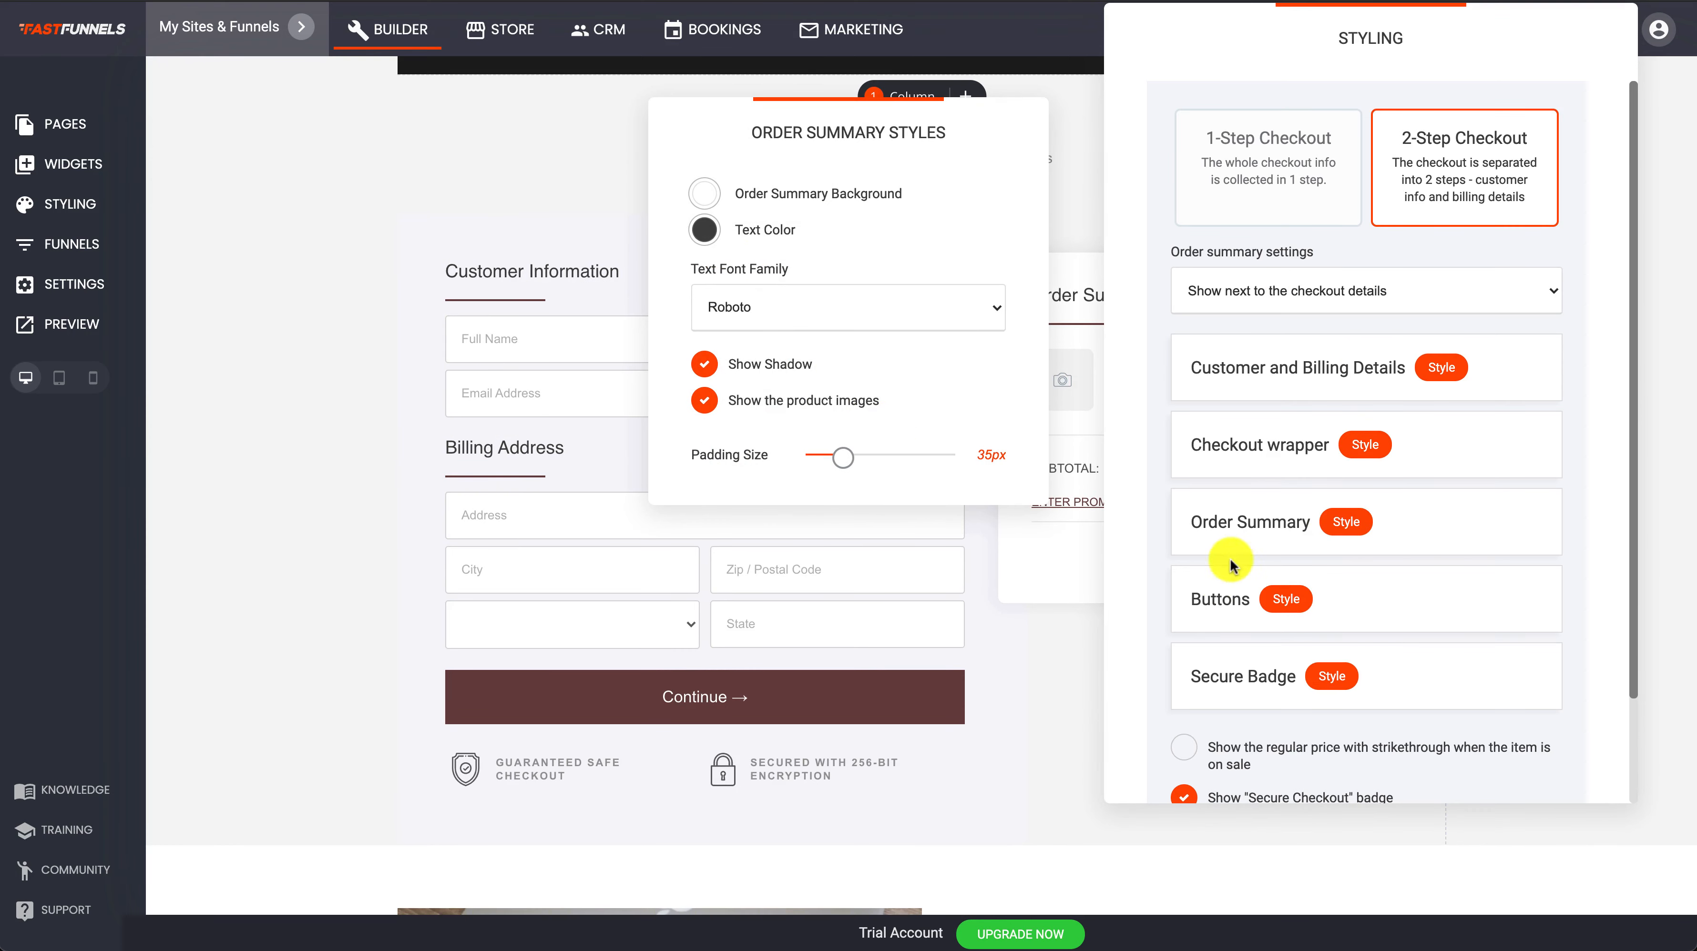
left_click(1142, 576)
Change the text of the checkout's next-step button to "Next Step".
scroll(1422, 568, "down", 2)
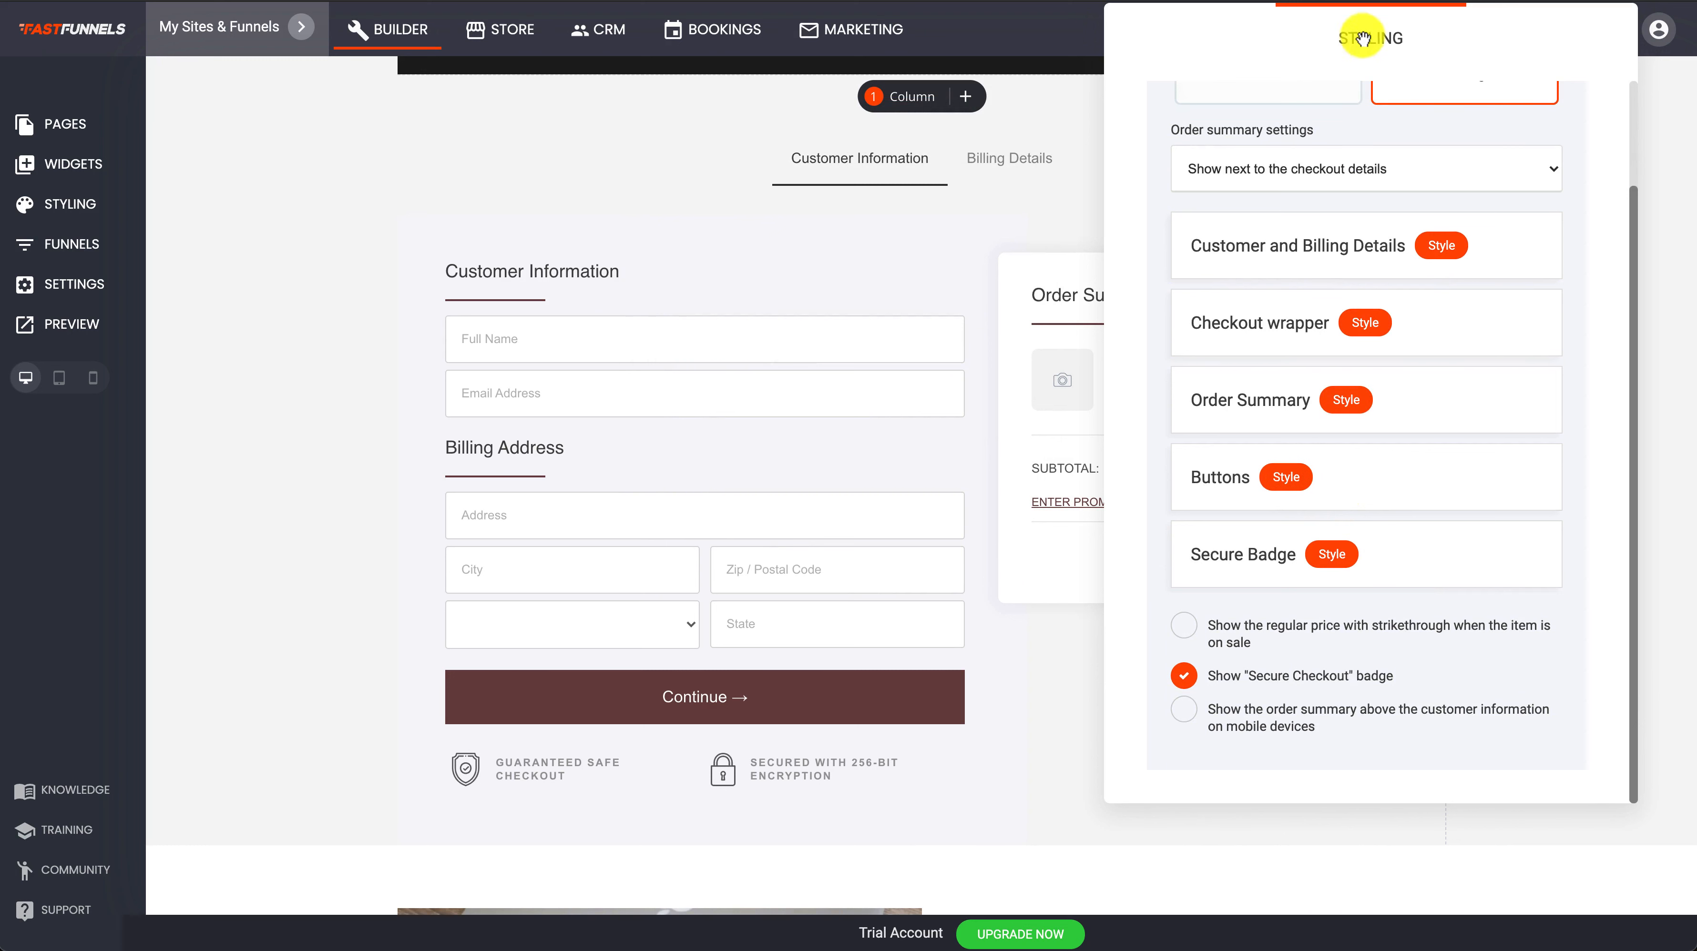
left_click_drag(1363, 36, 1358, 265)
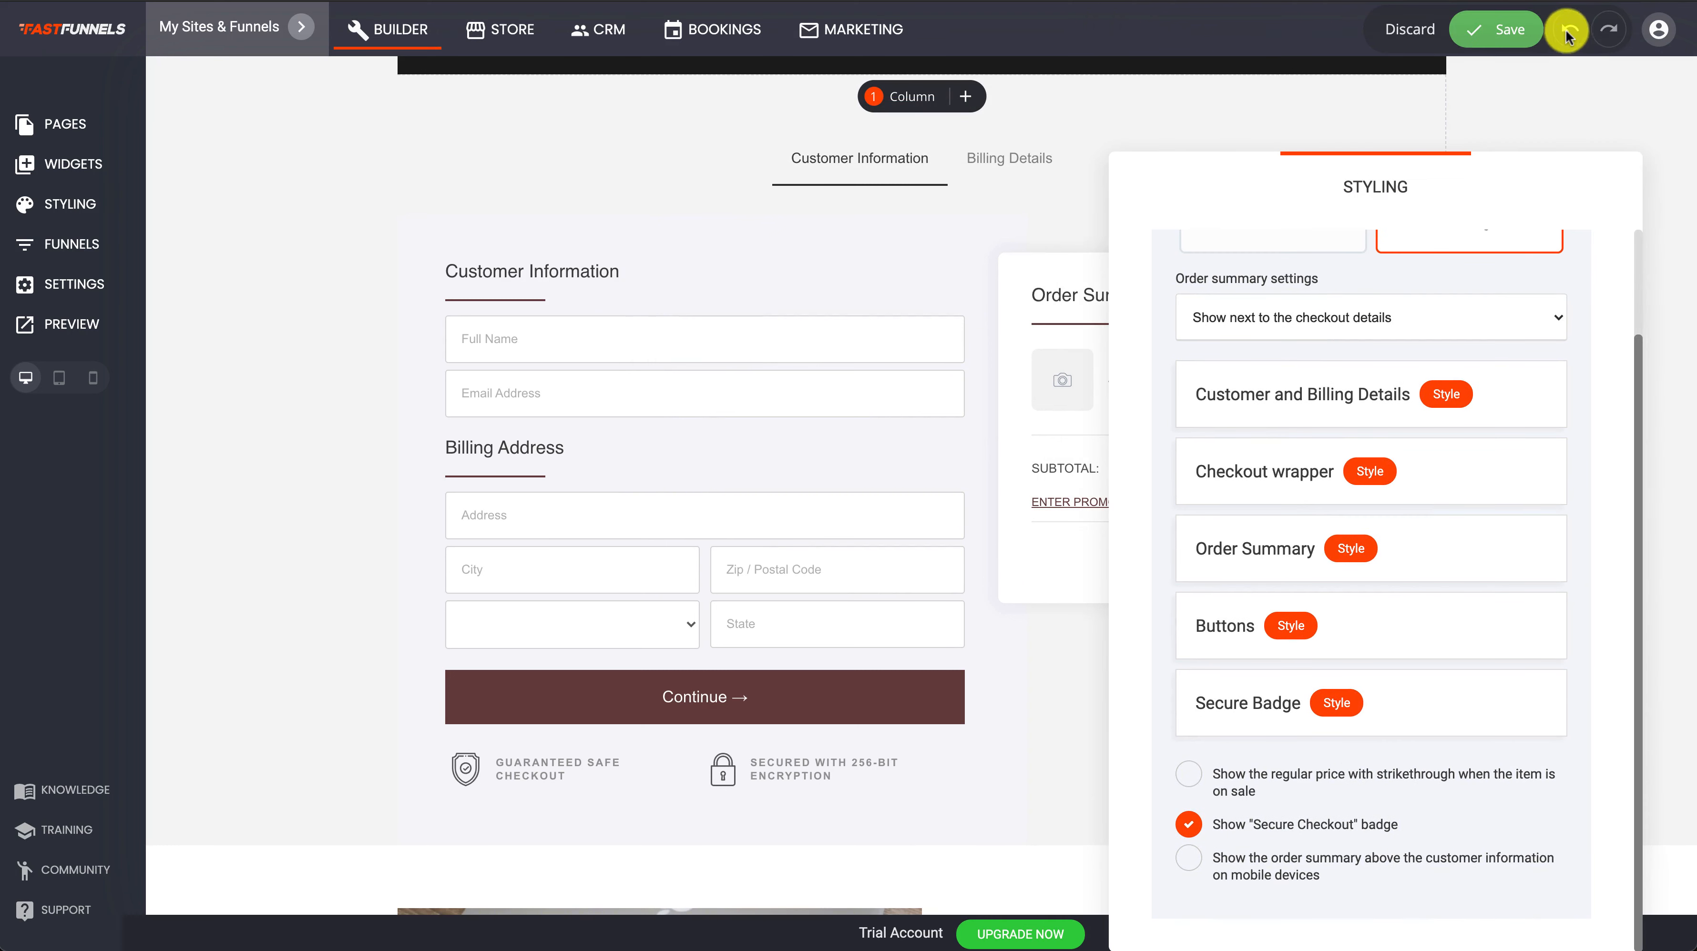
left_click_drag(1450, 189, 1288, 114)
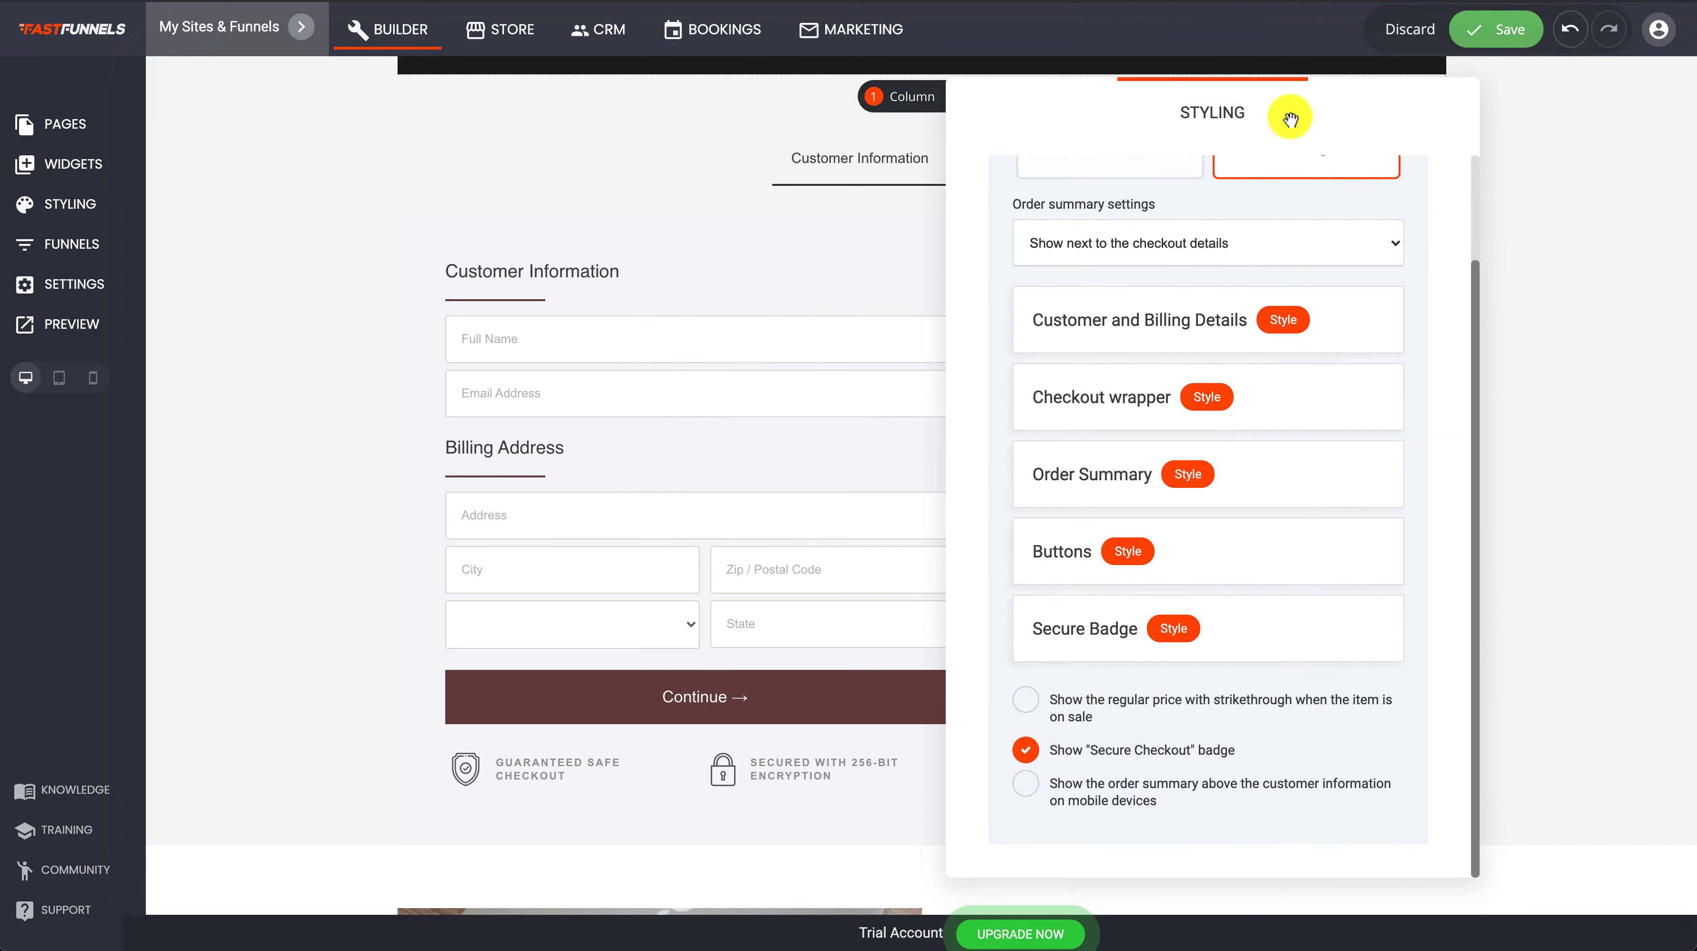
left_click(1125, 552)
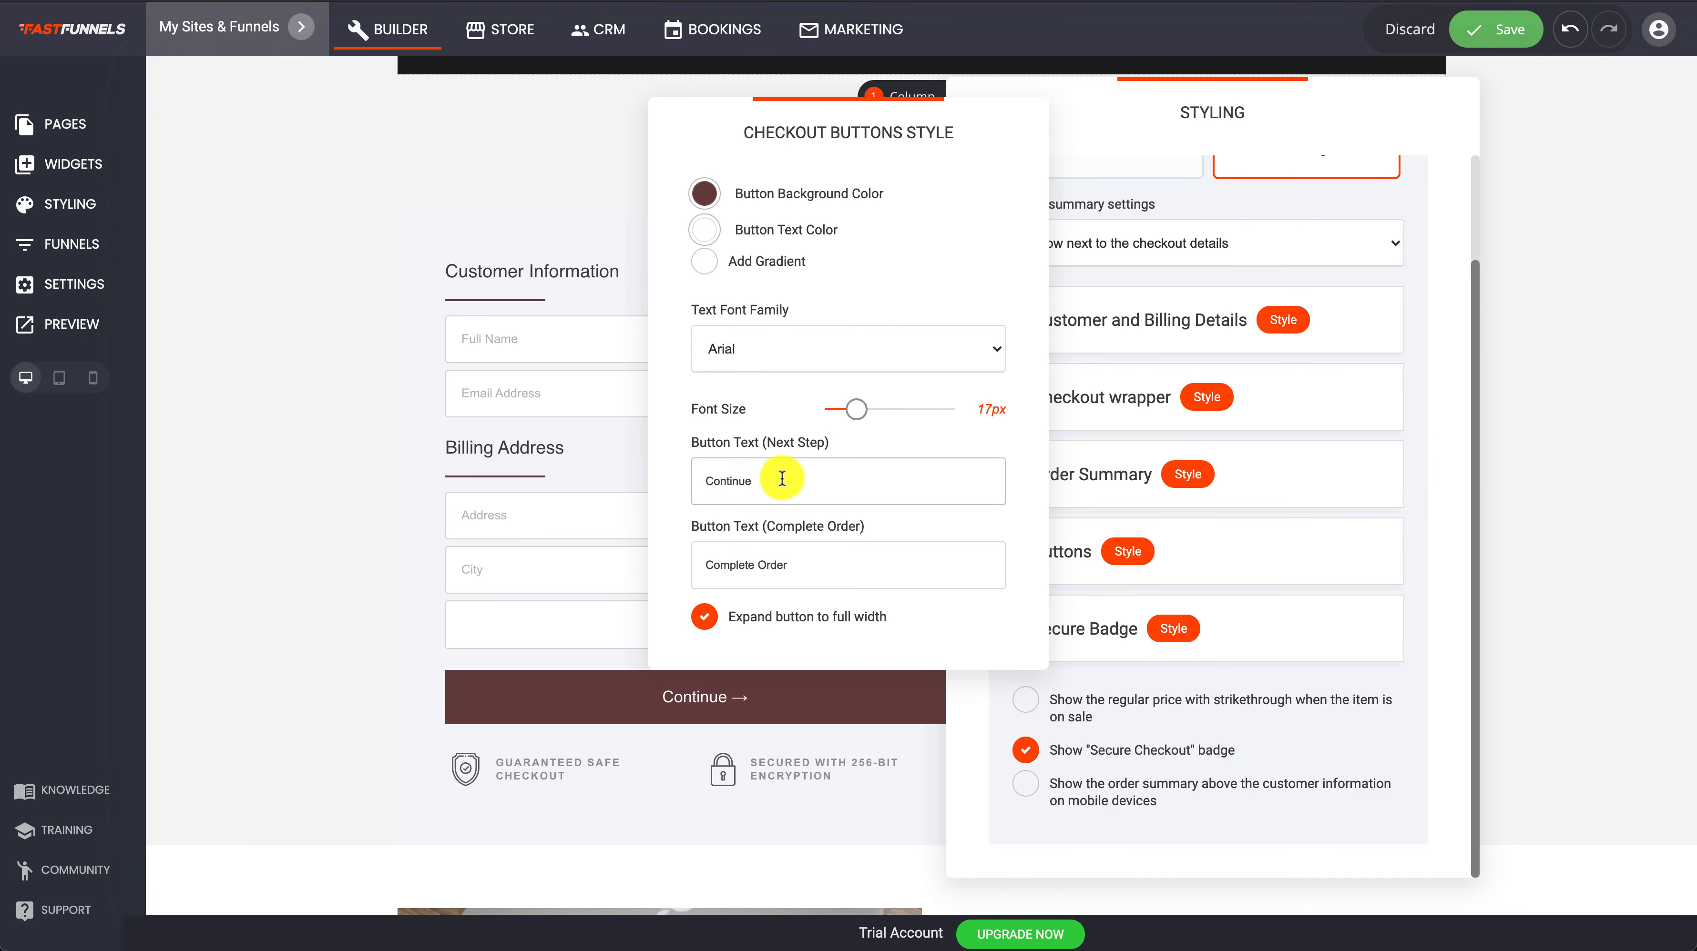
left_click_drag(773, 485, 663, 468)
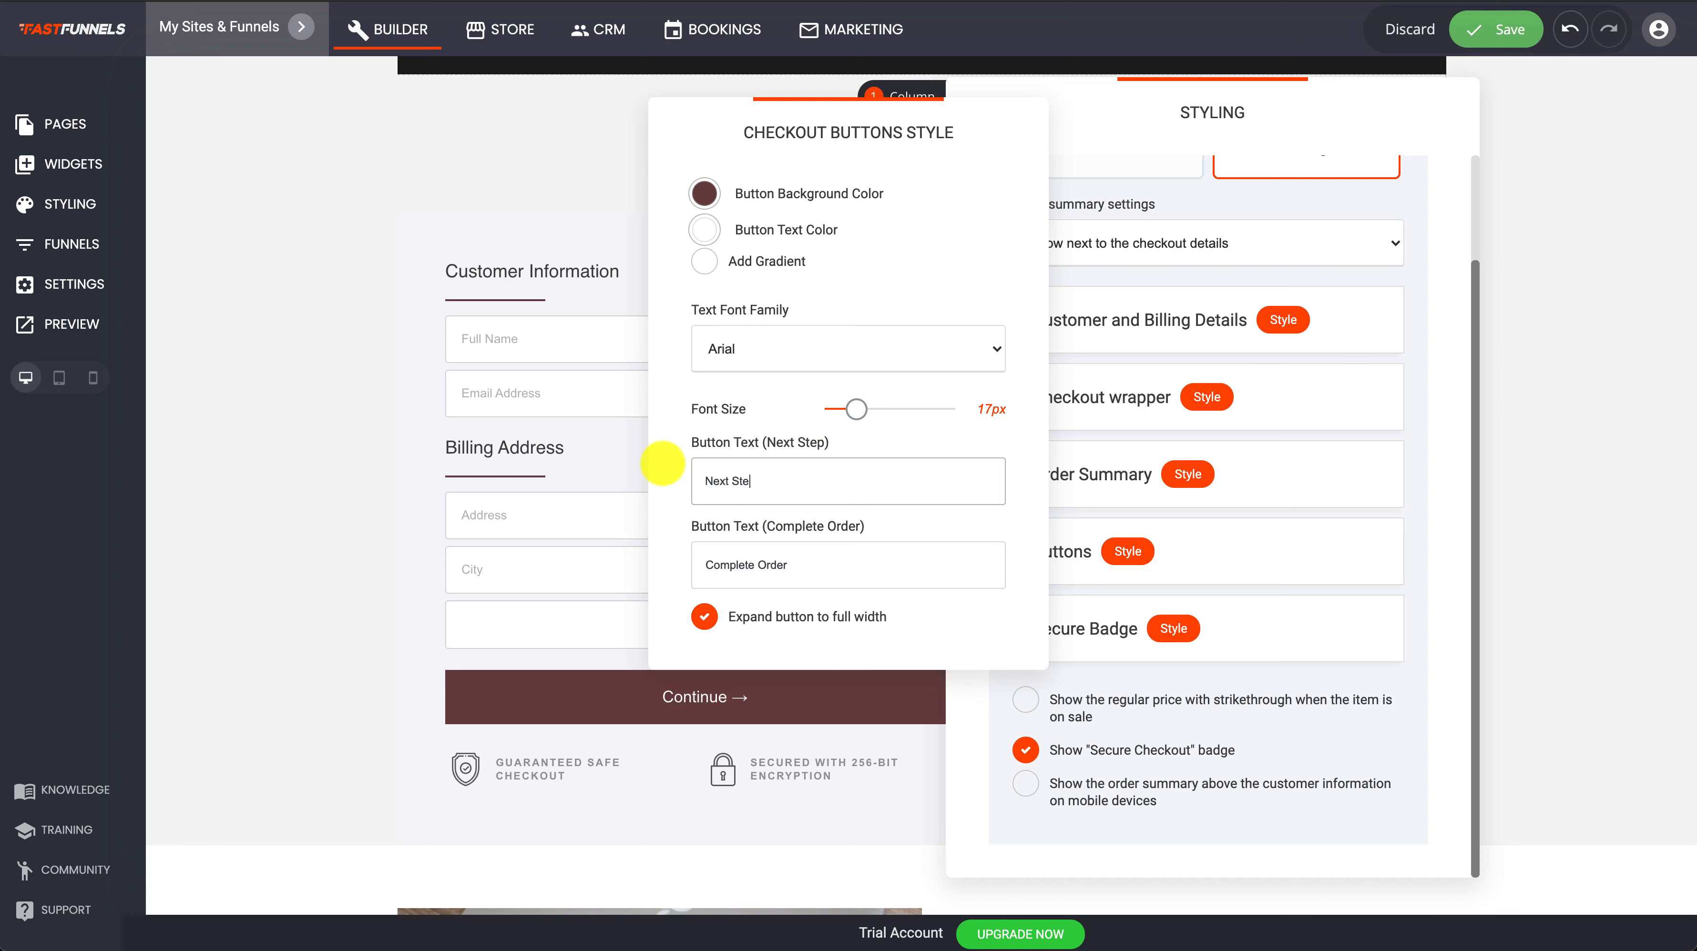
left_click(581, 560)
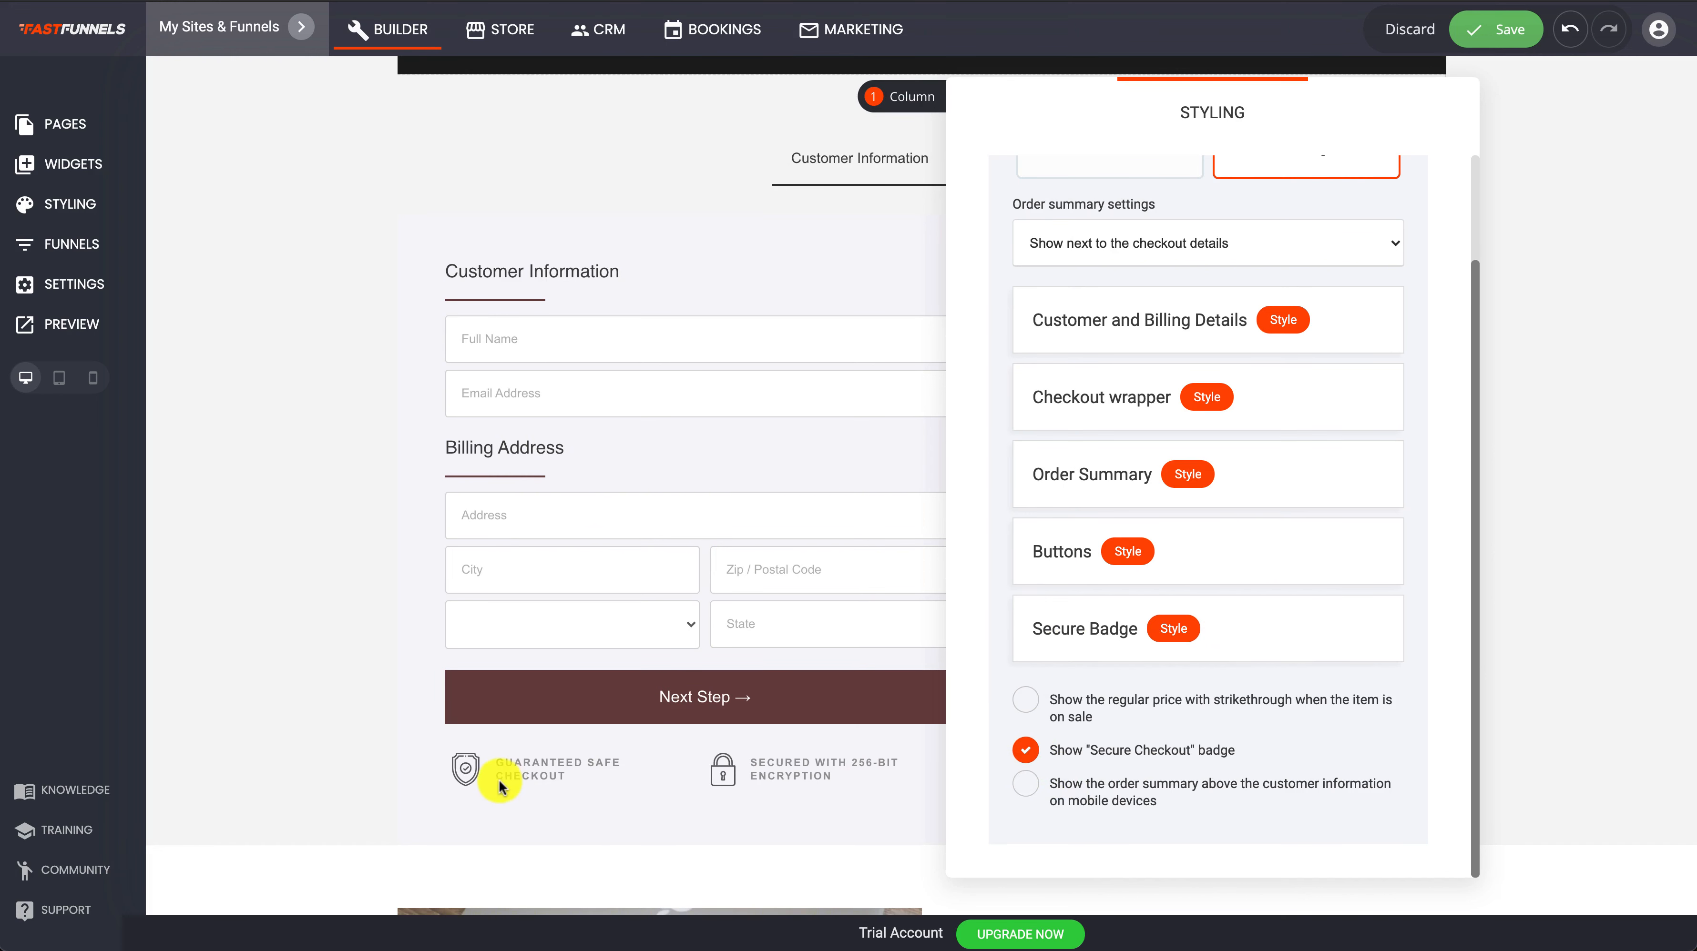
Enable showing the regular price with strikethrough when the item is on sale, and close the styling settings.
scroll(1025, 754, "up", 2)
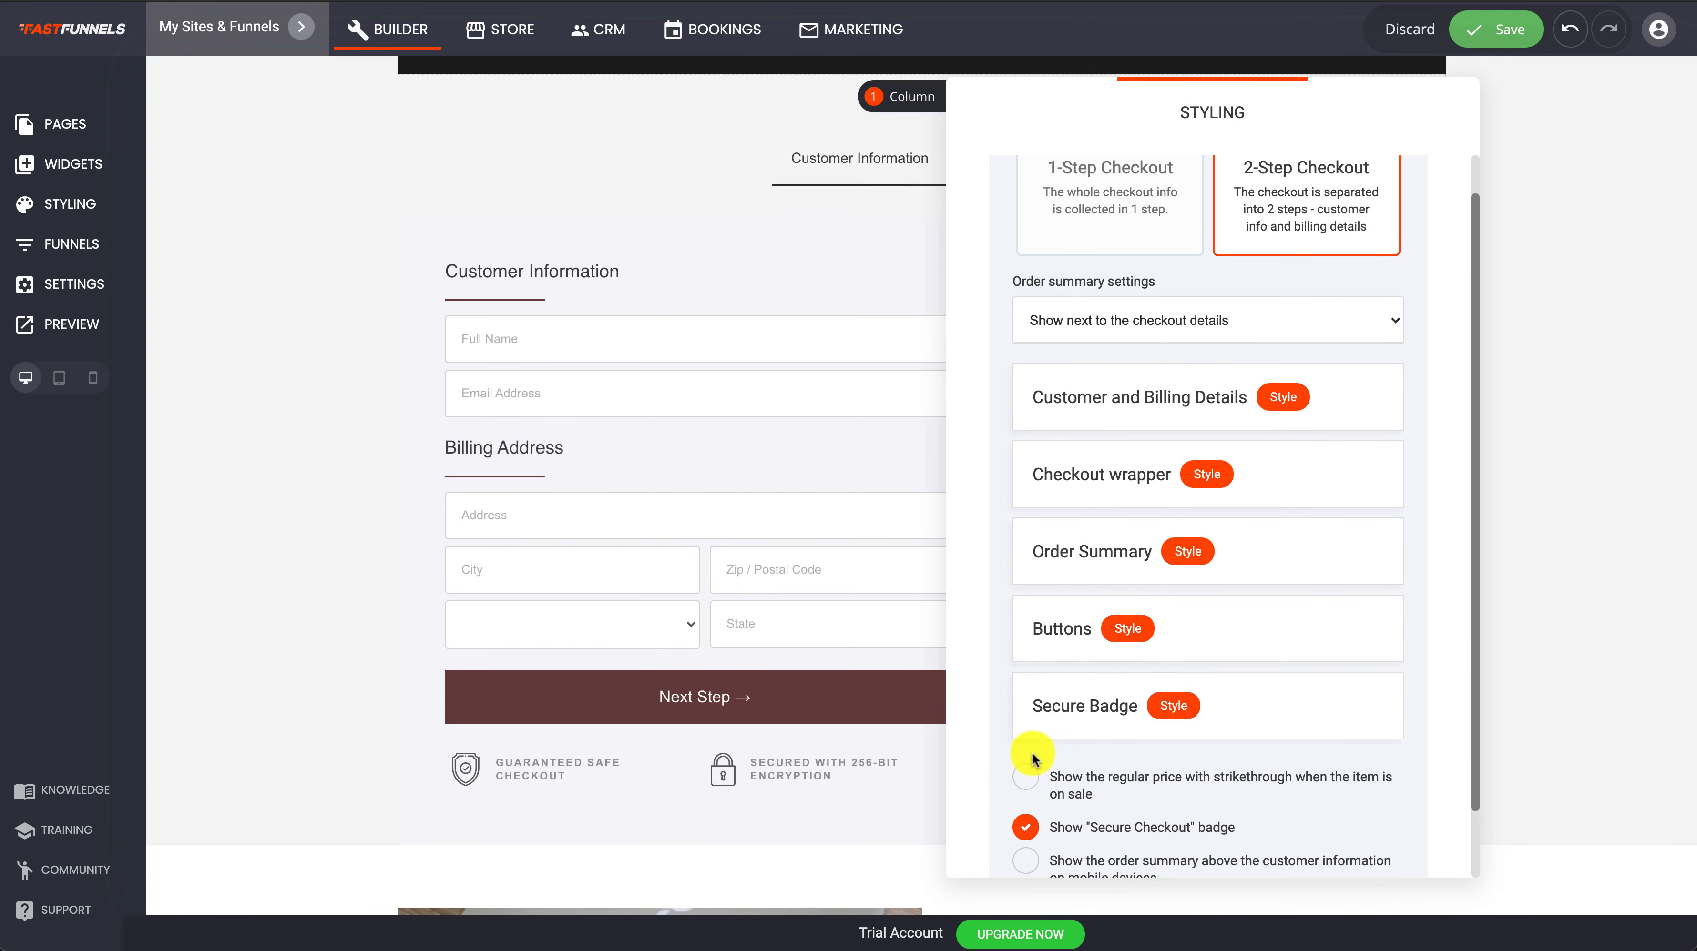
scroll(1031, 759, "down", 2)
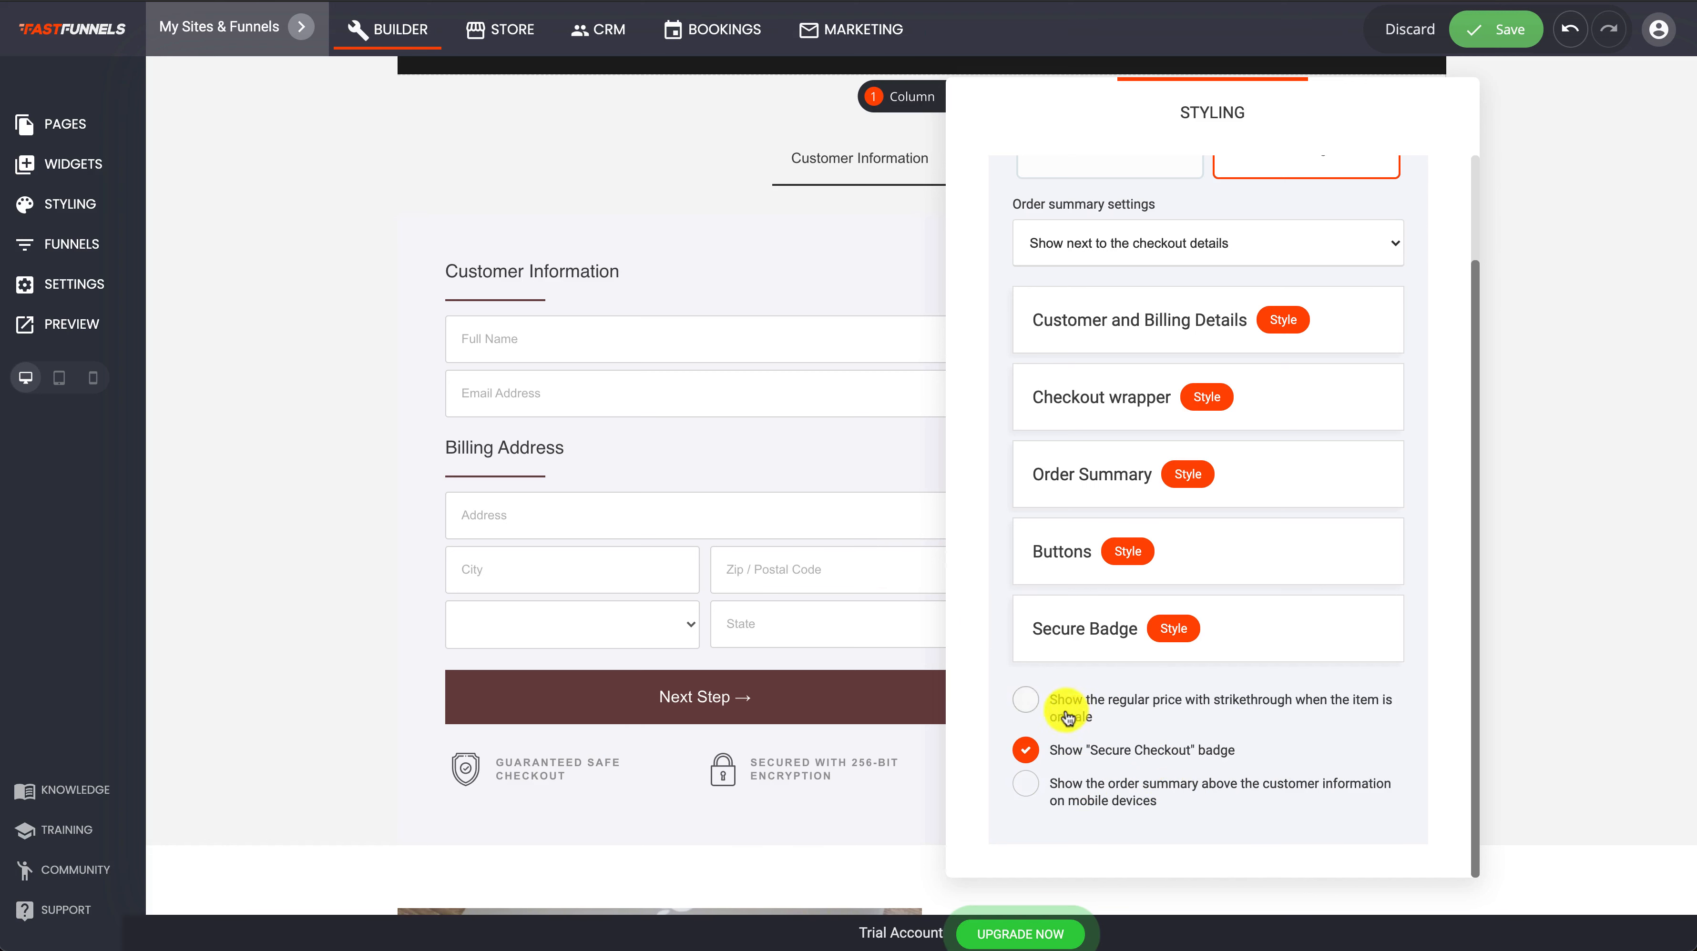
left_click(1033, 704)
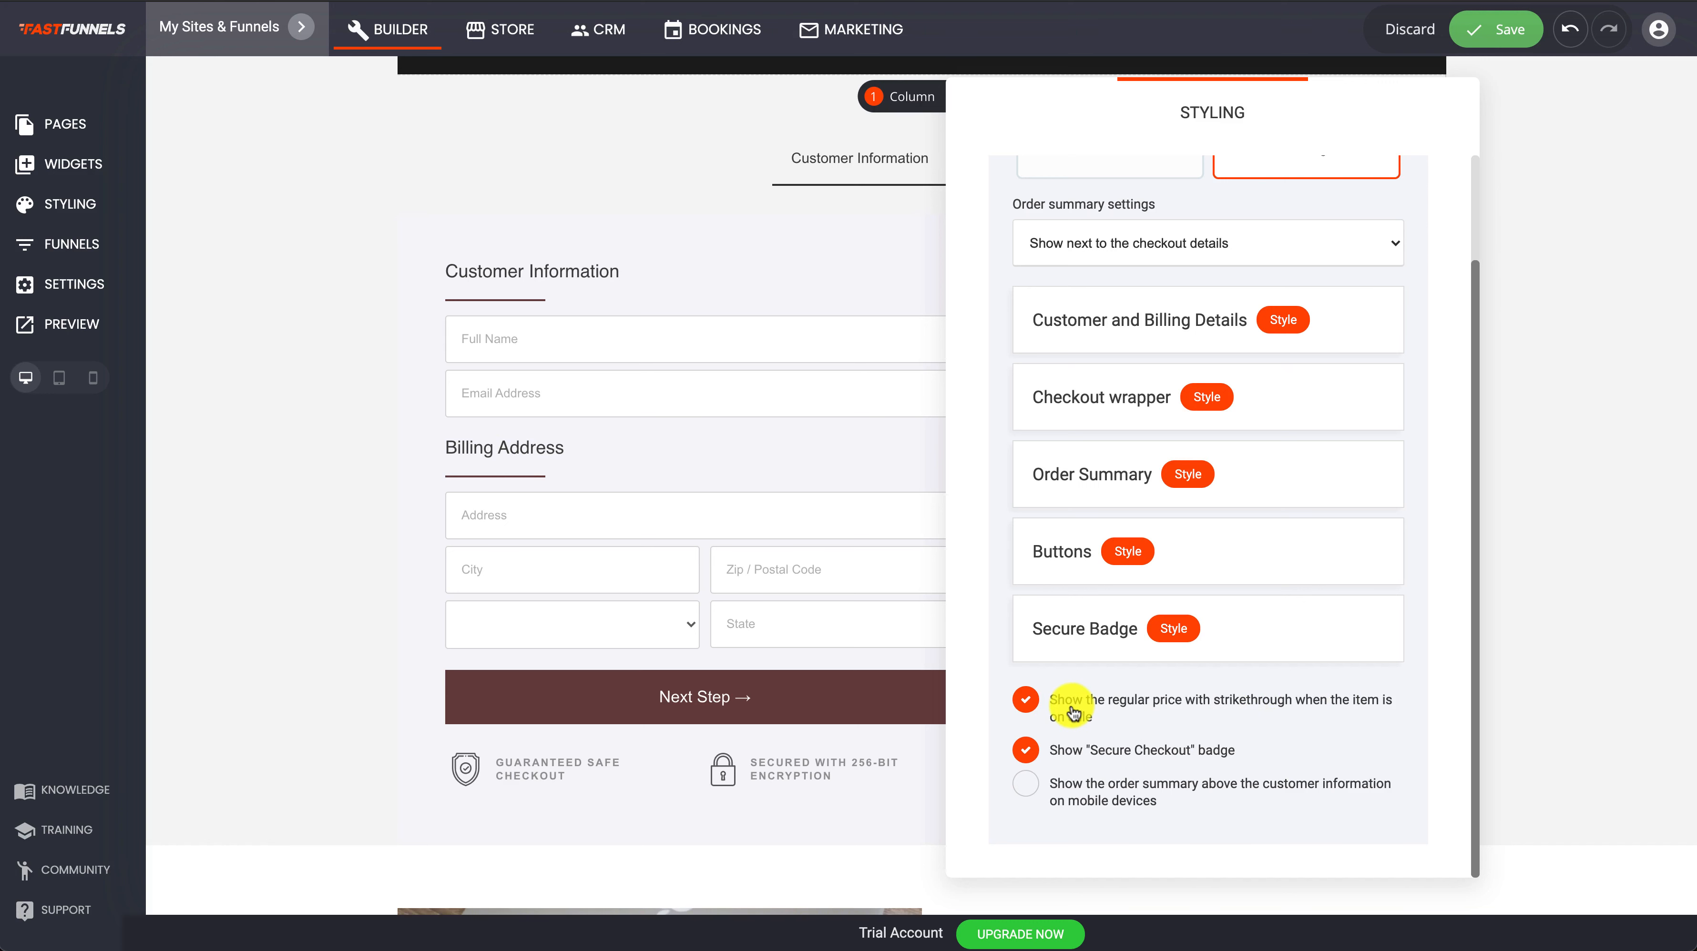
left_click_drag(1072, 106, 529, 122)
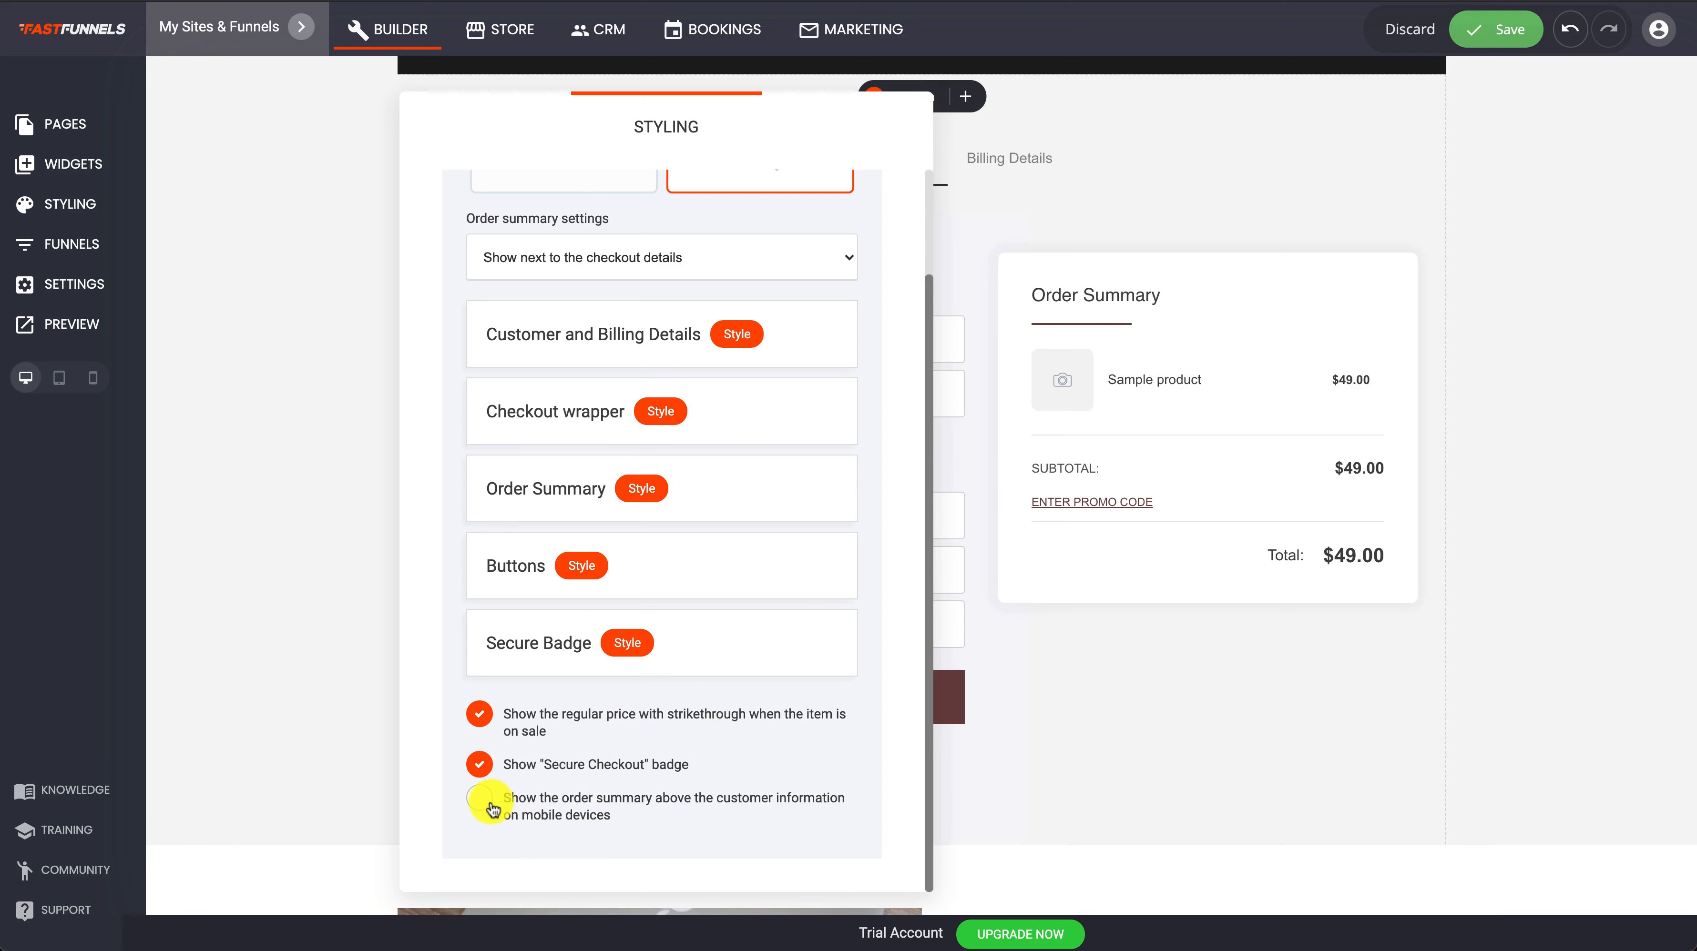
left_click(1249, 752)
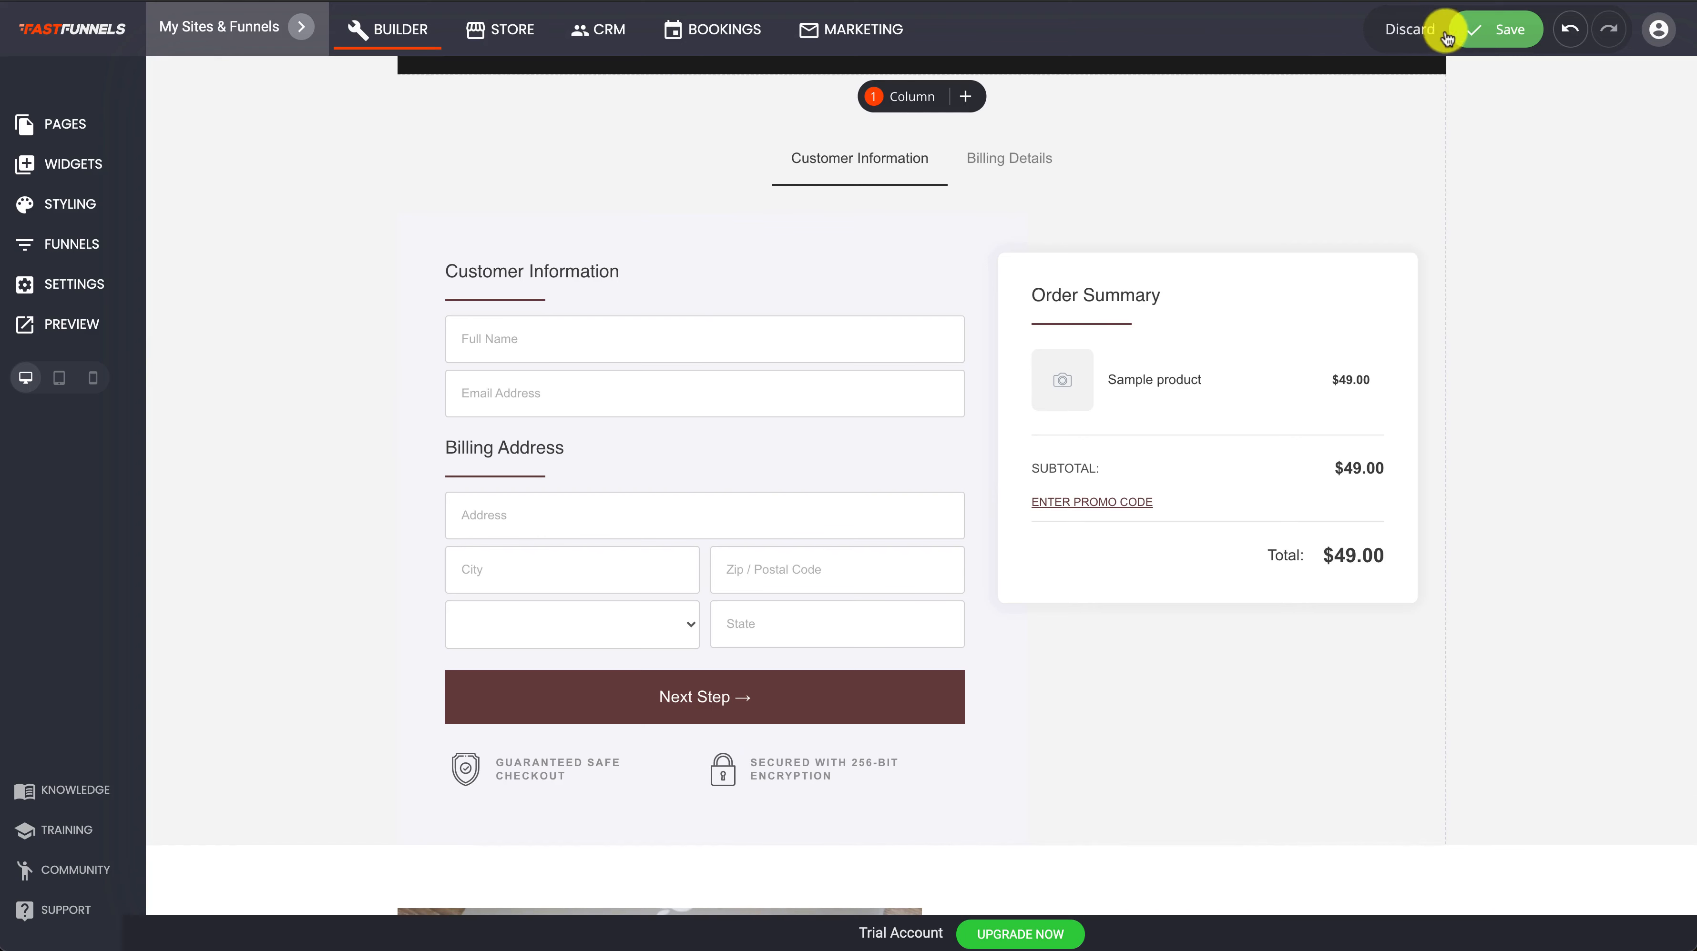
Save the page changes and review the checkout in the mobile layout, returning to the desktop layout.
left_click(1467, 30)
left_click(92, 378)
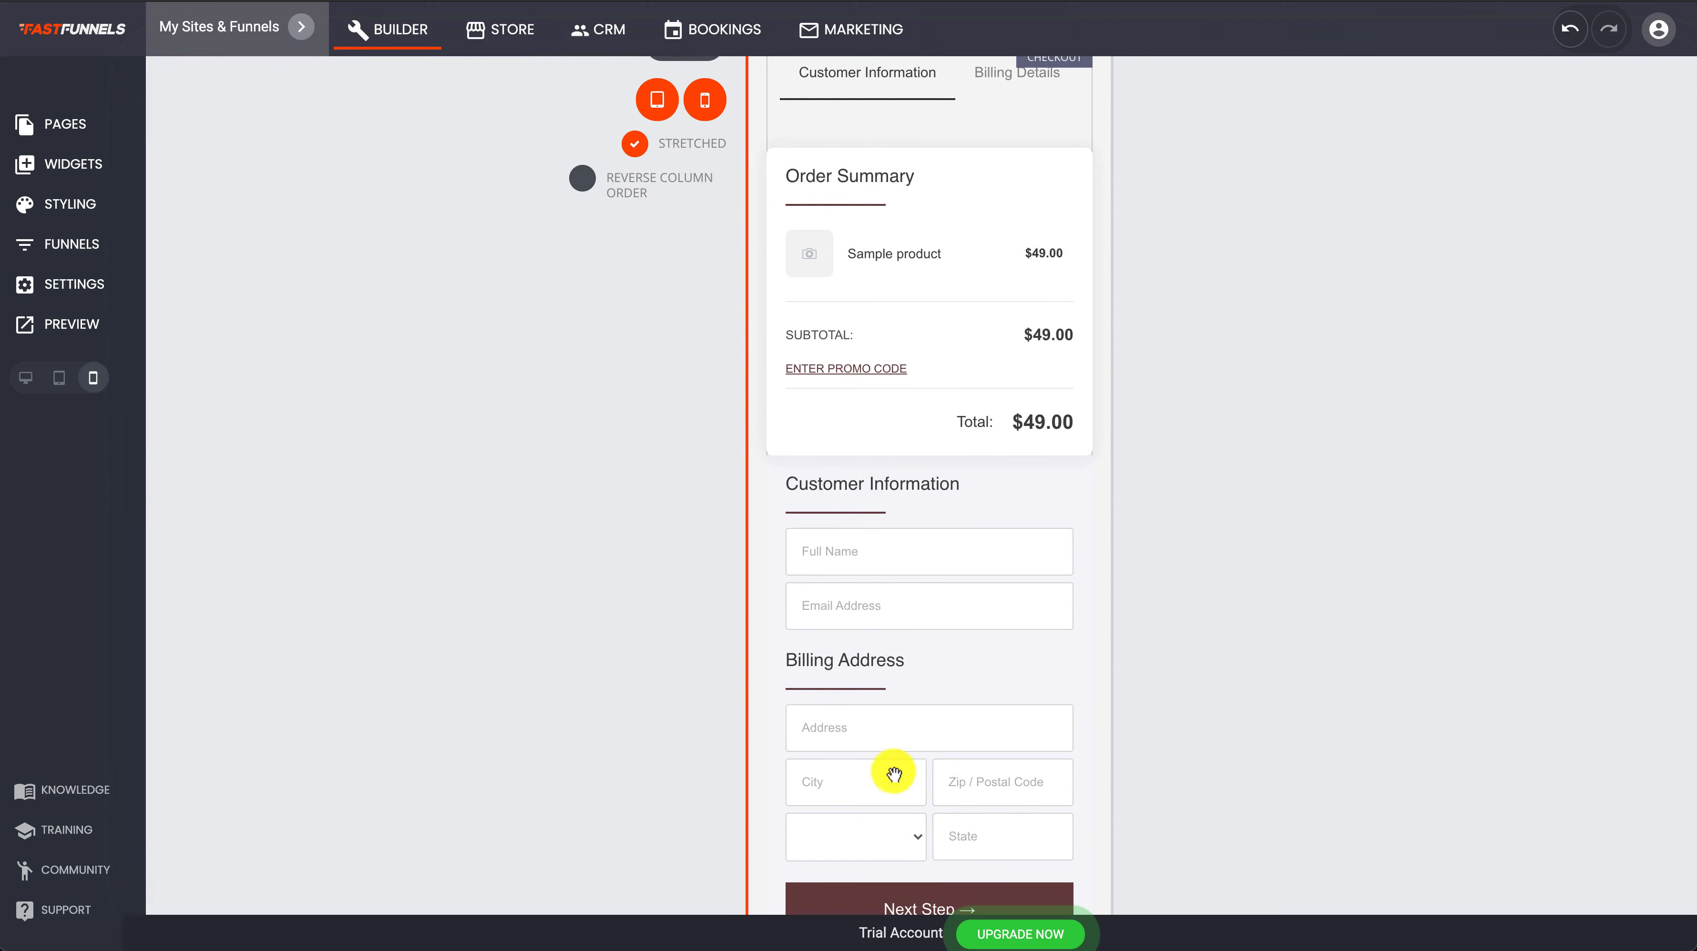
scroll(843, 573, "up", 2)
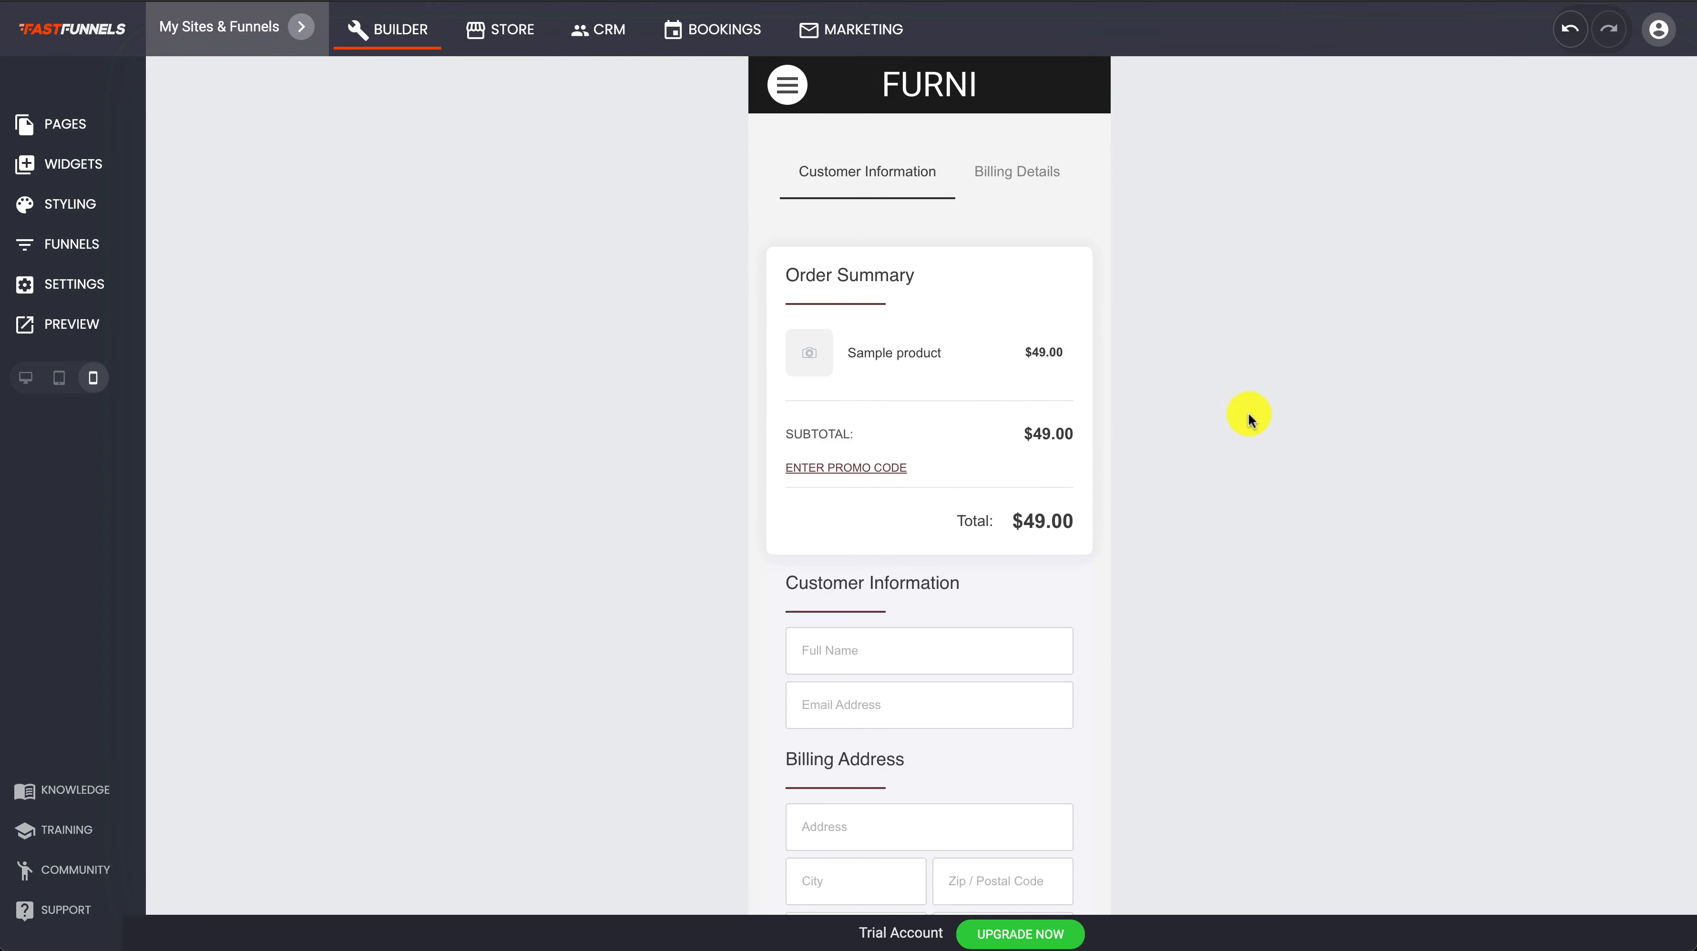
scroll(1248, 418, "down", 2)
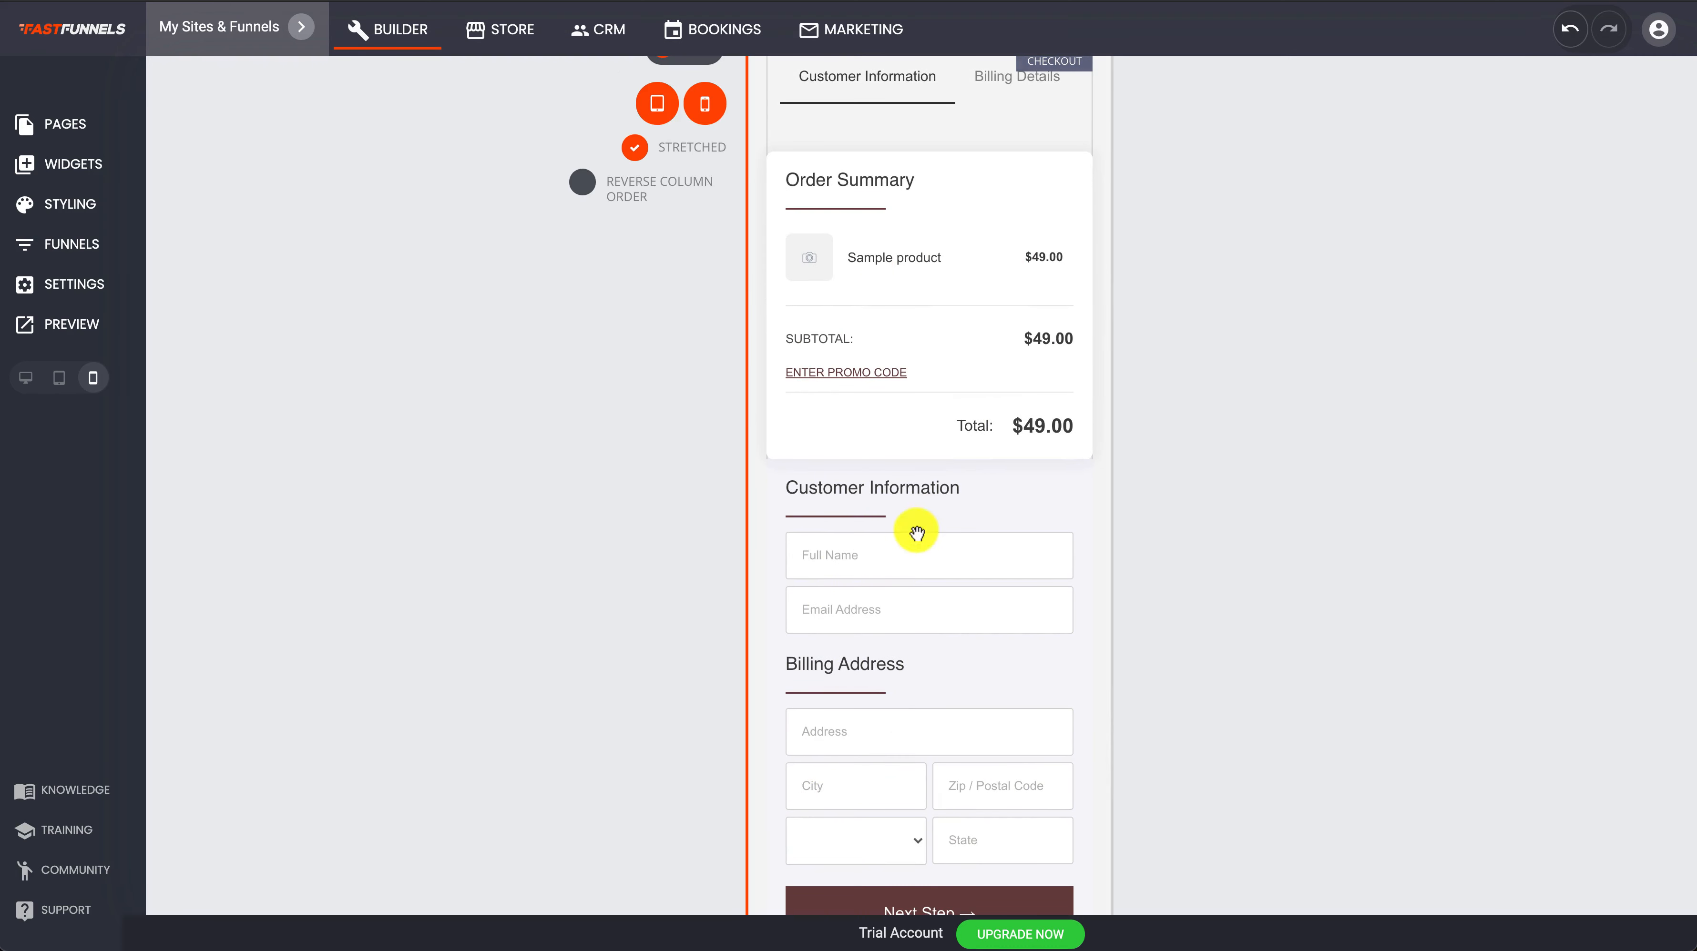
scroll(941, 534, "down", 10)
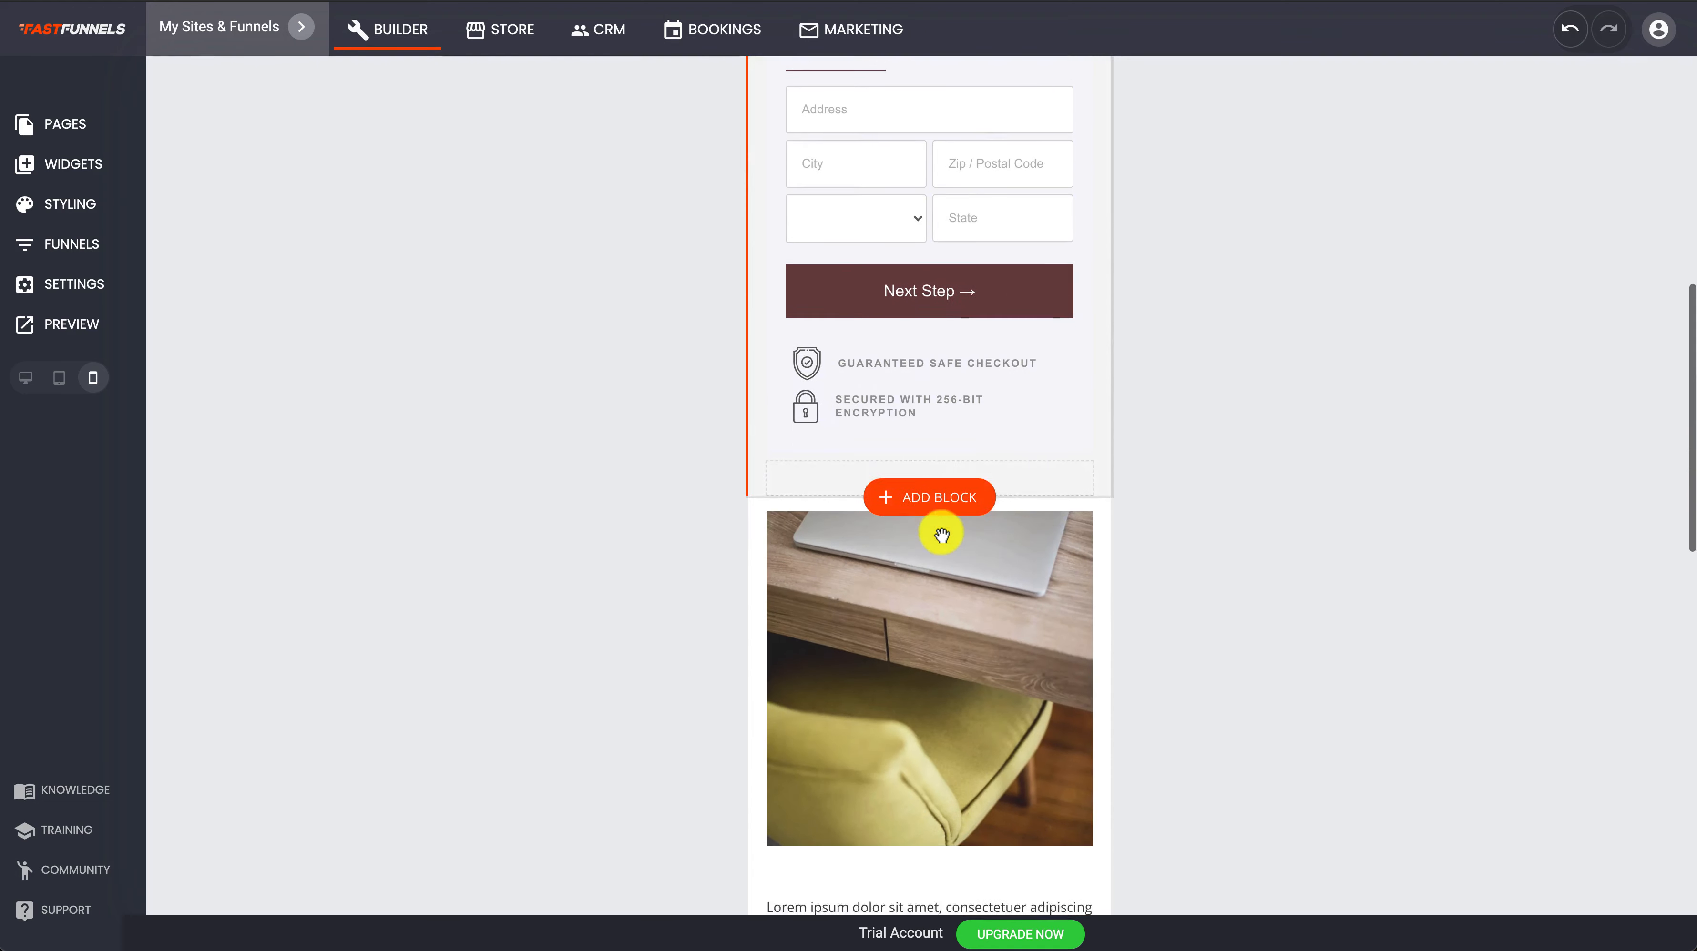
scroll(917, 393, "up", 10)
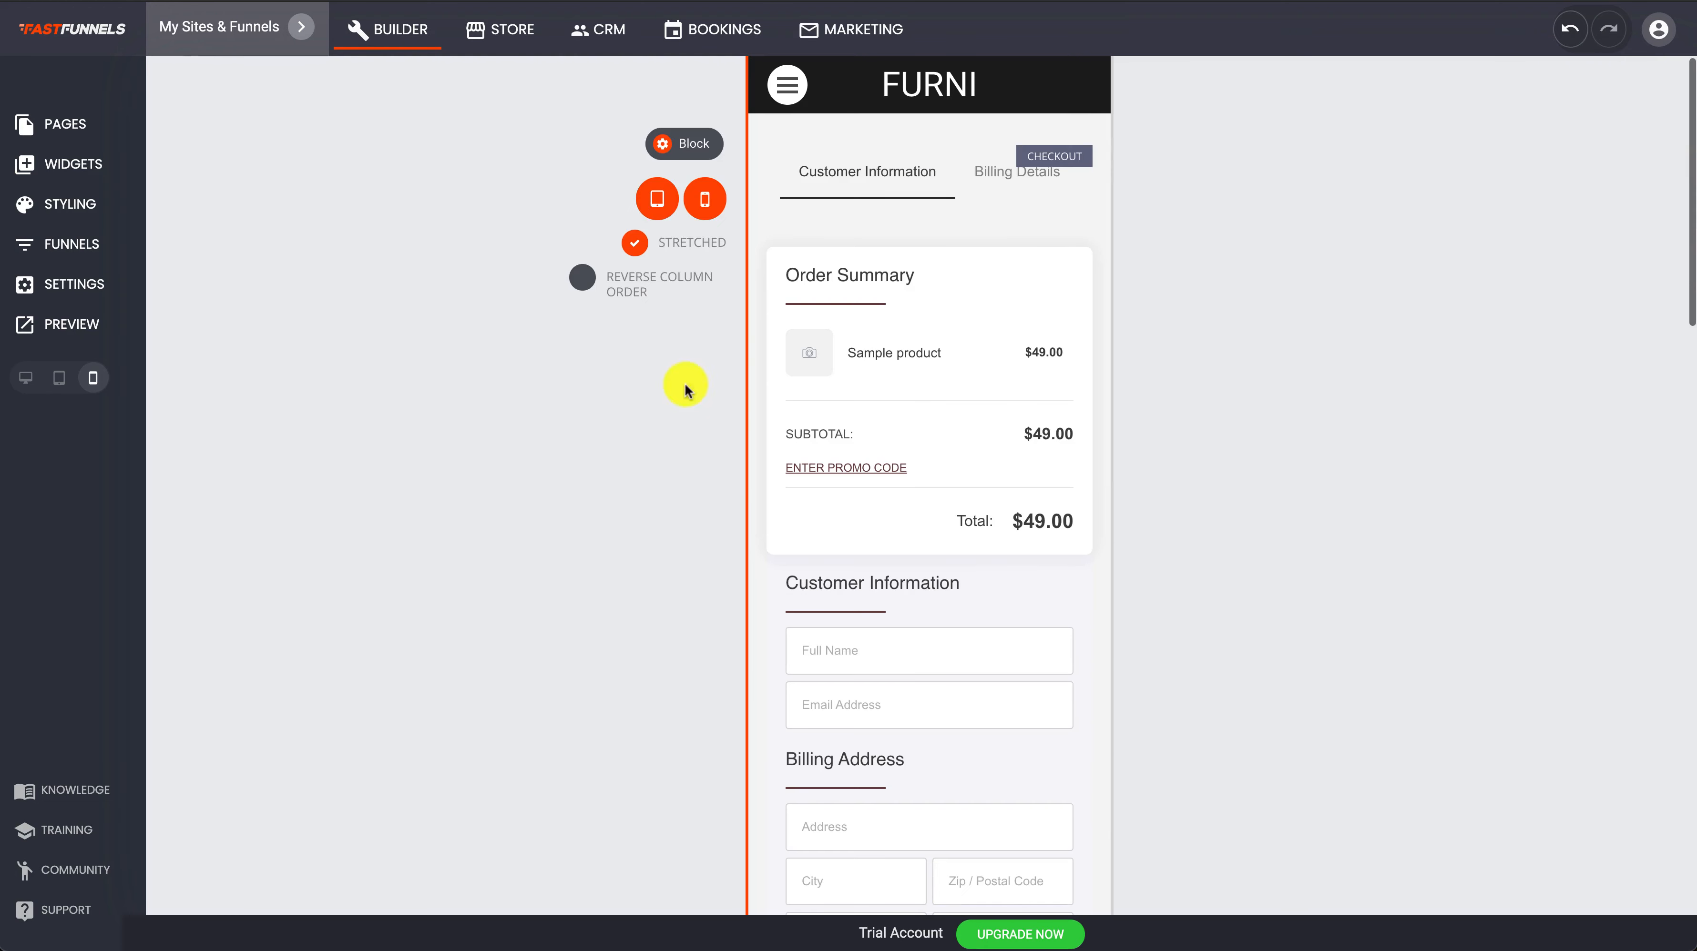
left_click(25, 377)
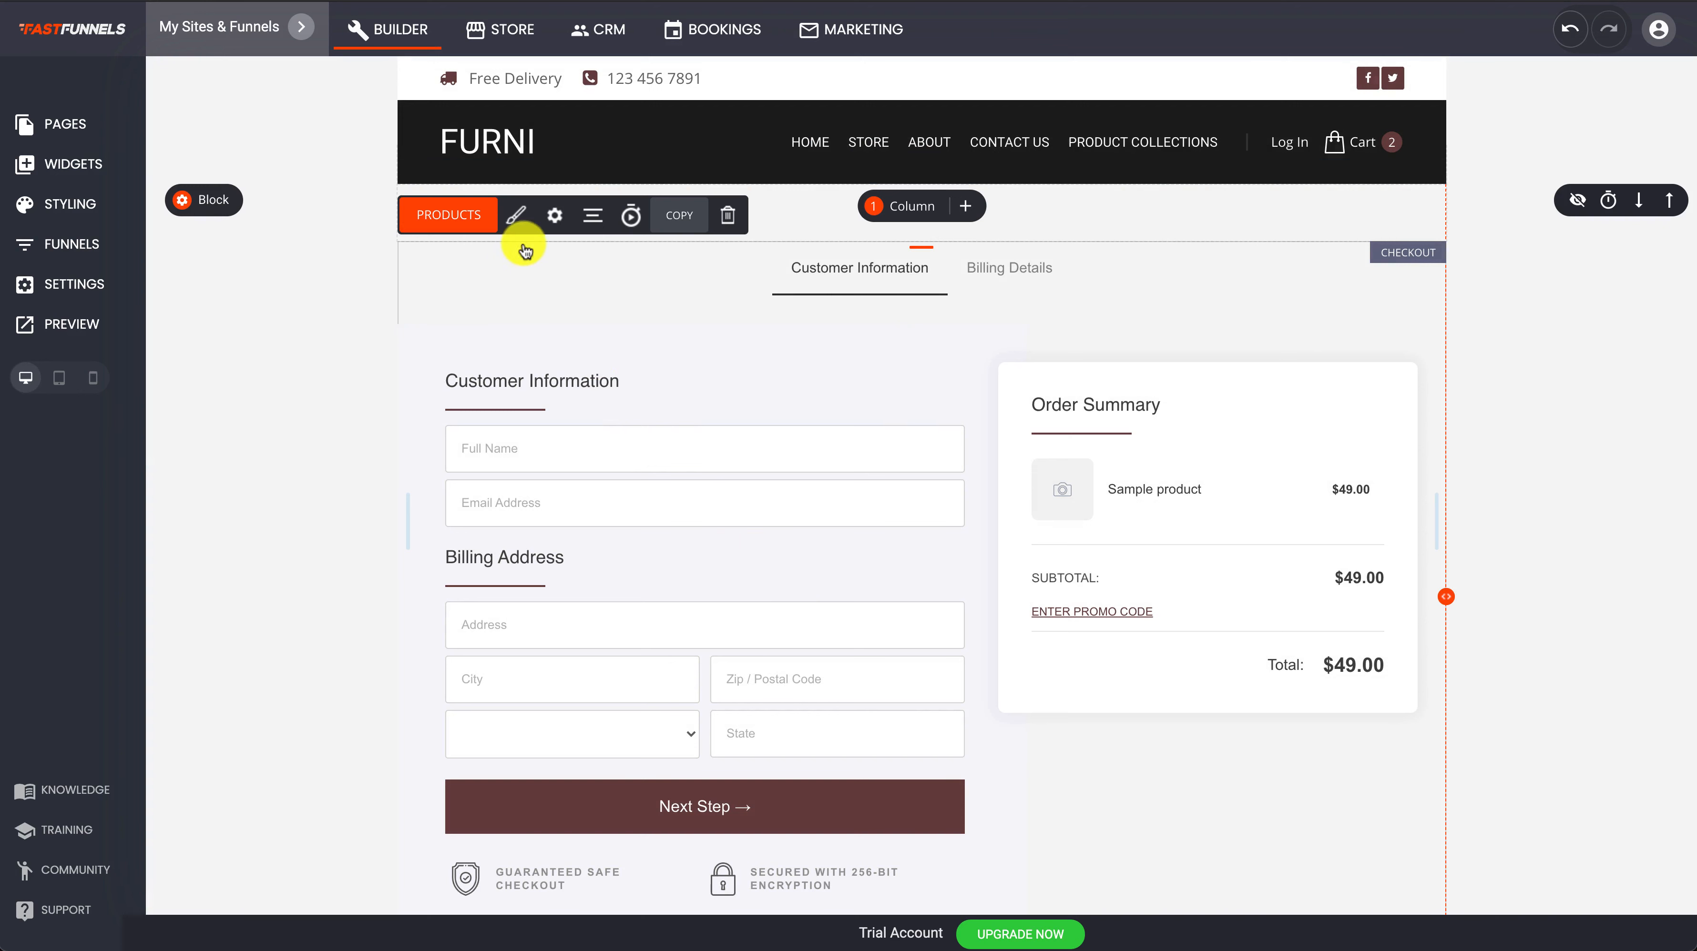
Enable customer registrations in the checkout's settings and turn off skipping the address for digital goods, services or memberships.
left_click(554, 216)
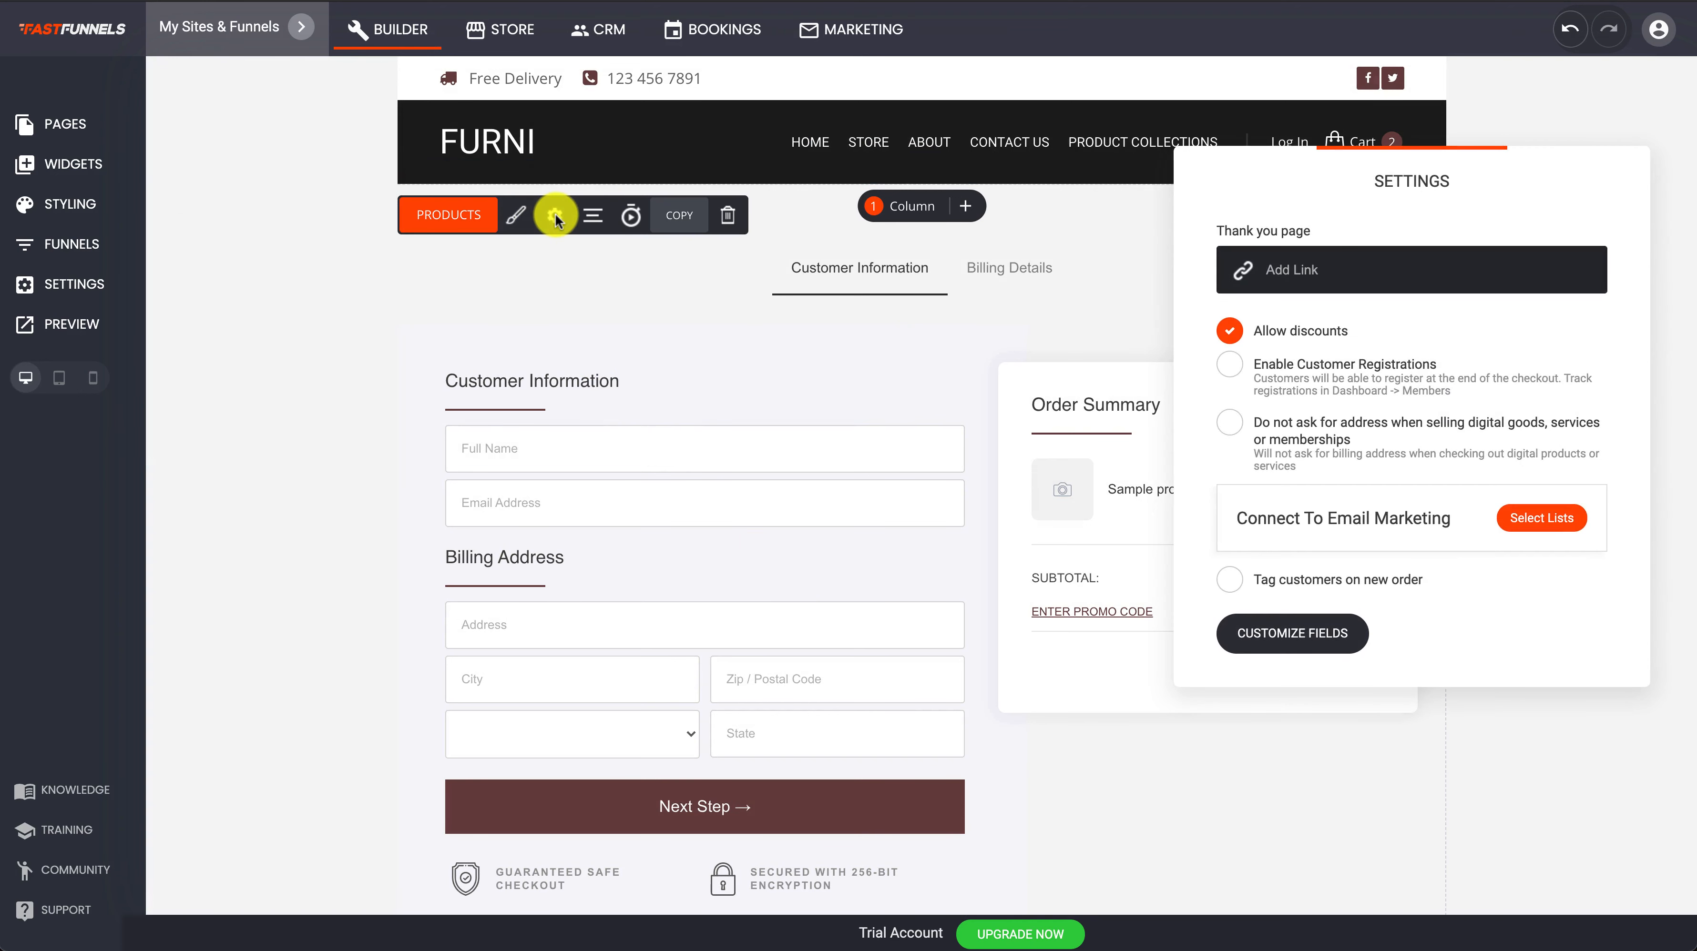
left_click_drag(1443, 212, 1193, 207)
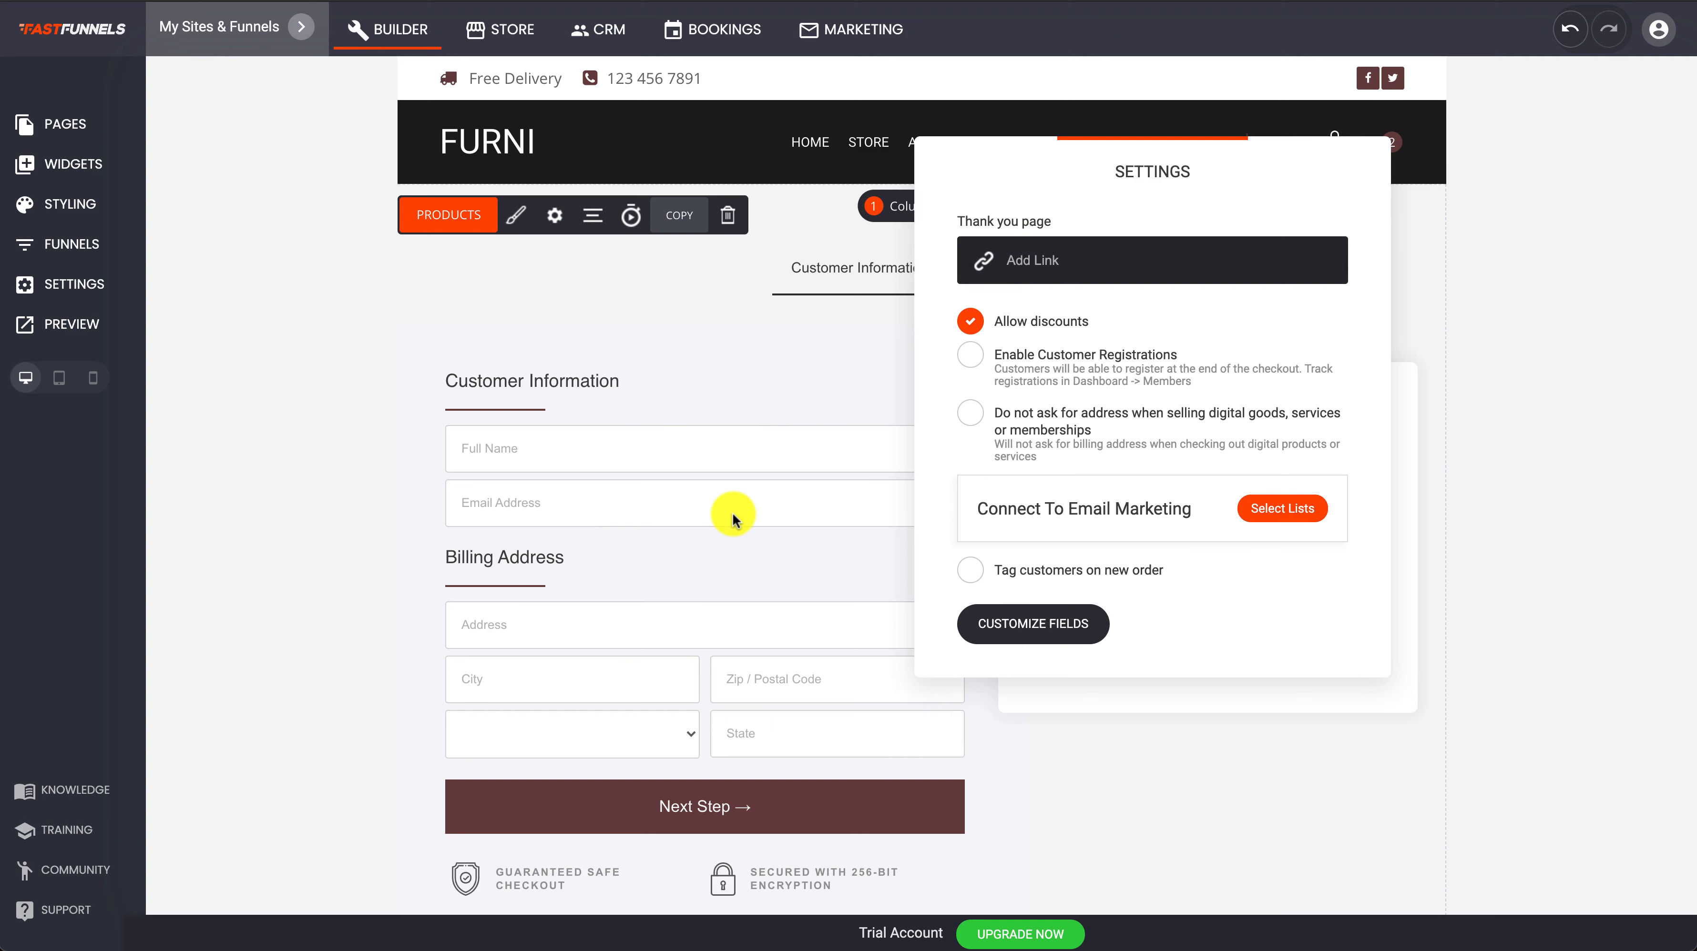
left_click(974, 323)
left_click(973, 323)
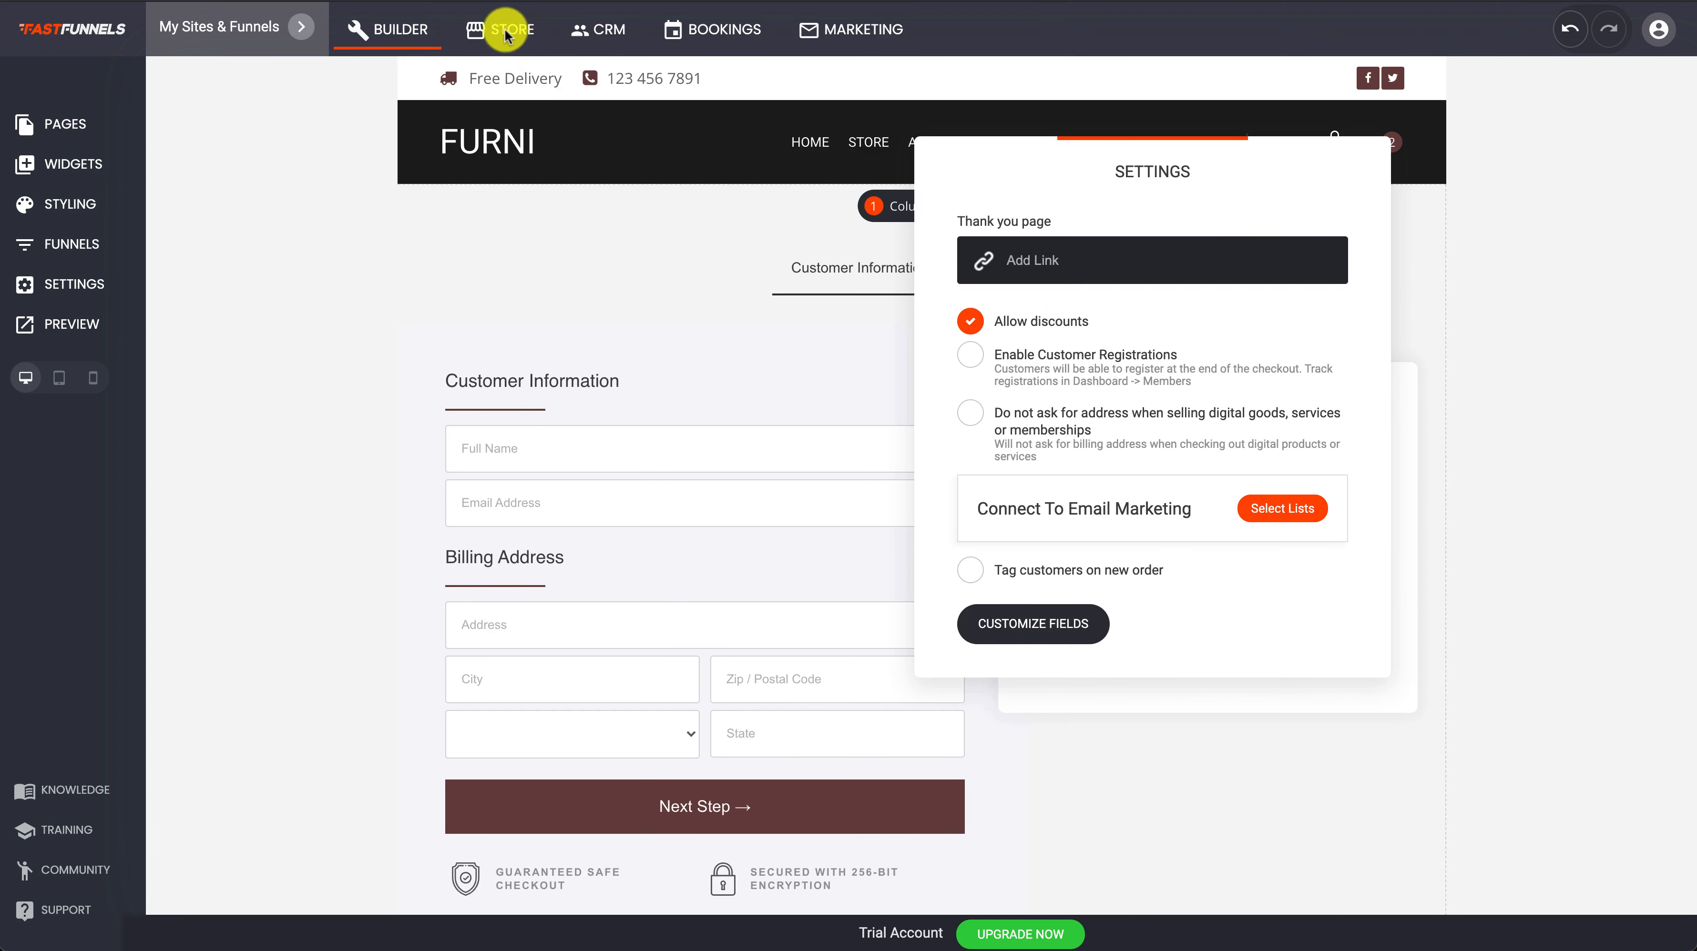
left_click_drag(1122, 163, 1086, 135)
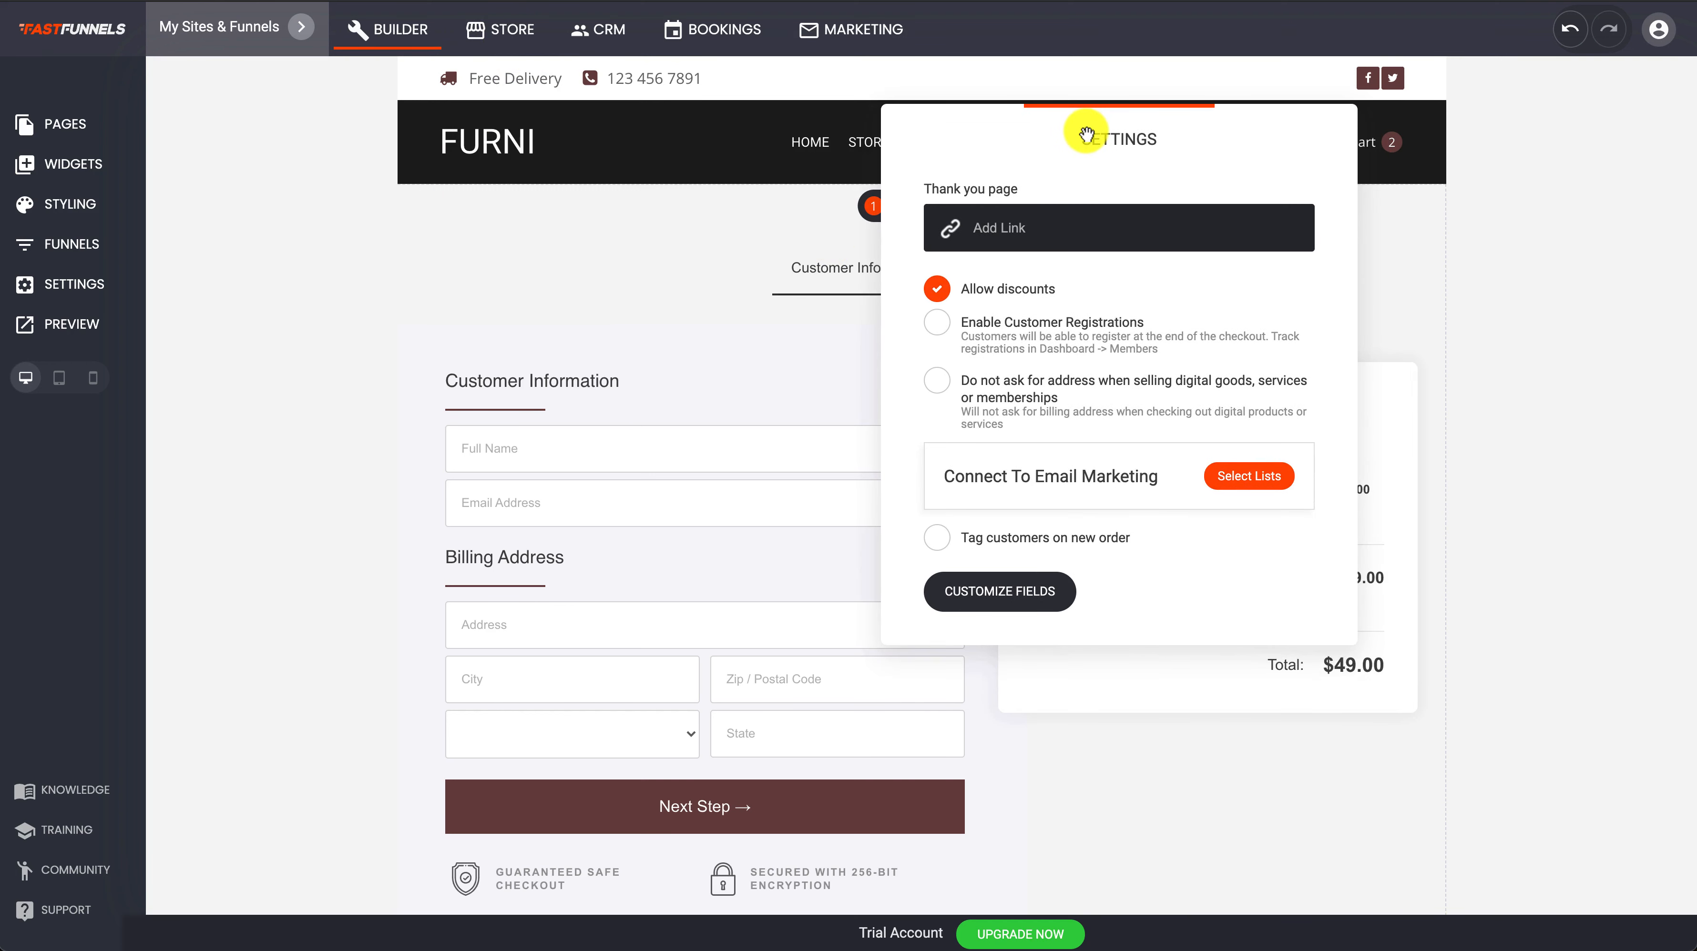
left_click(938, 325)
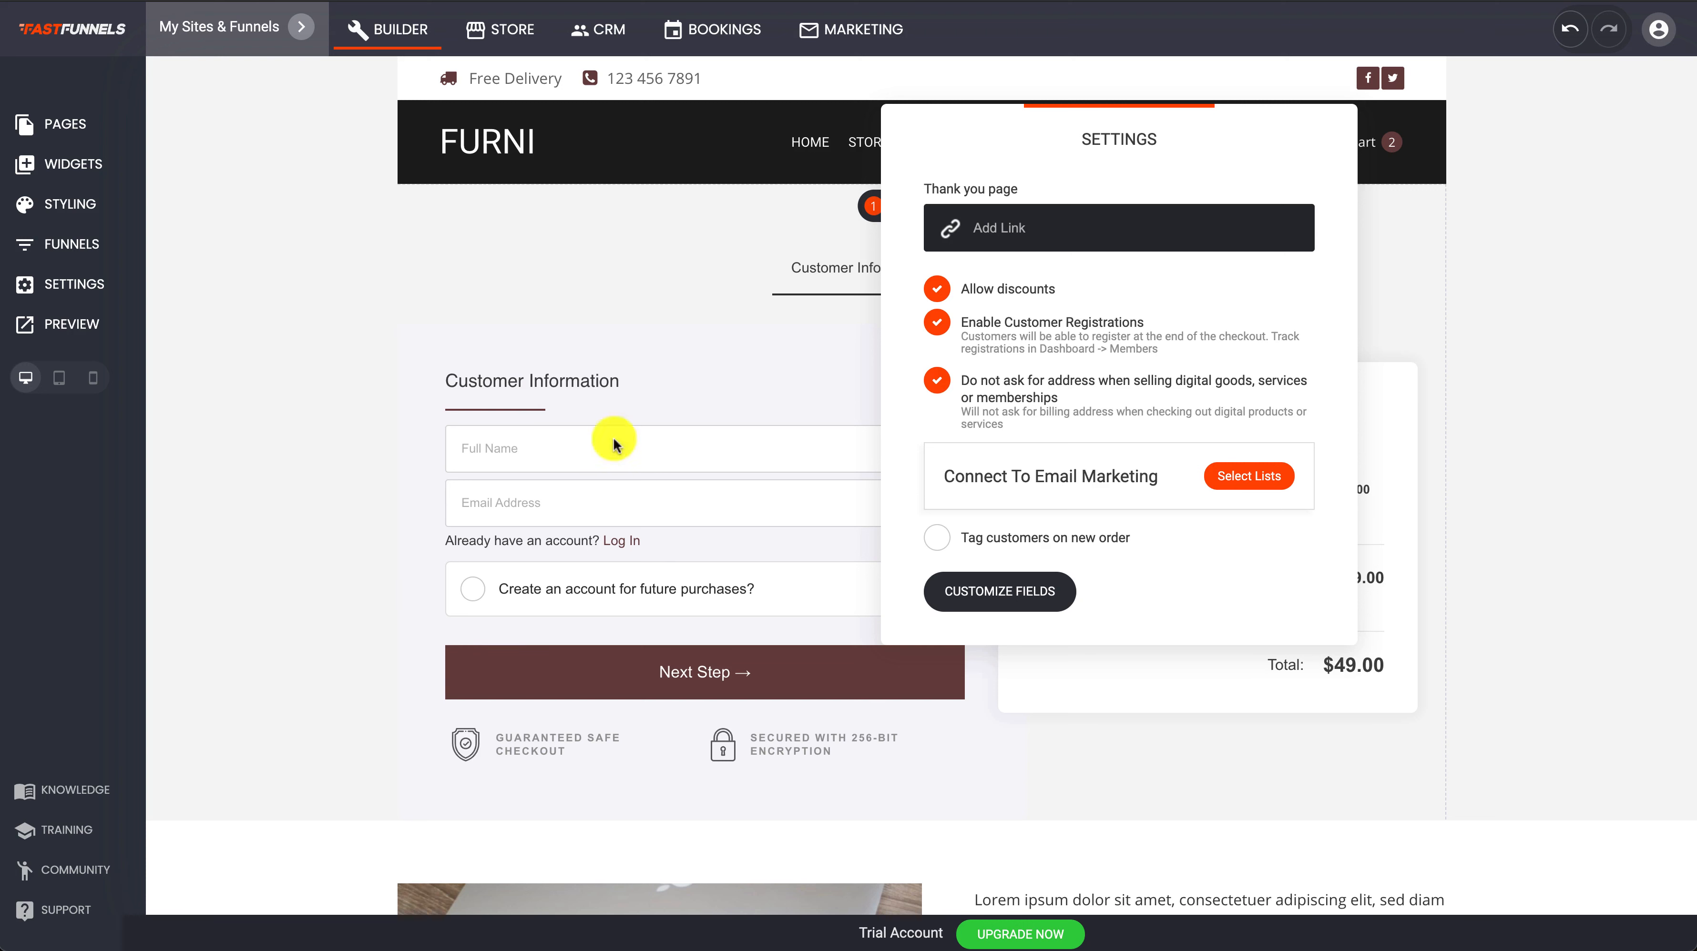
left_click(938, 386)
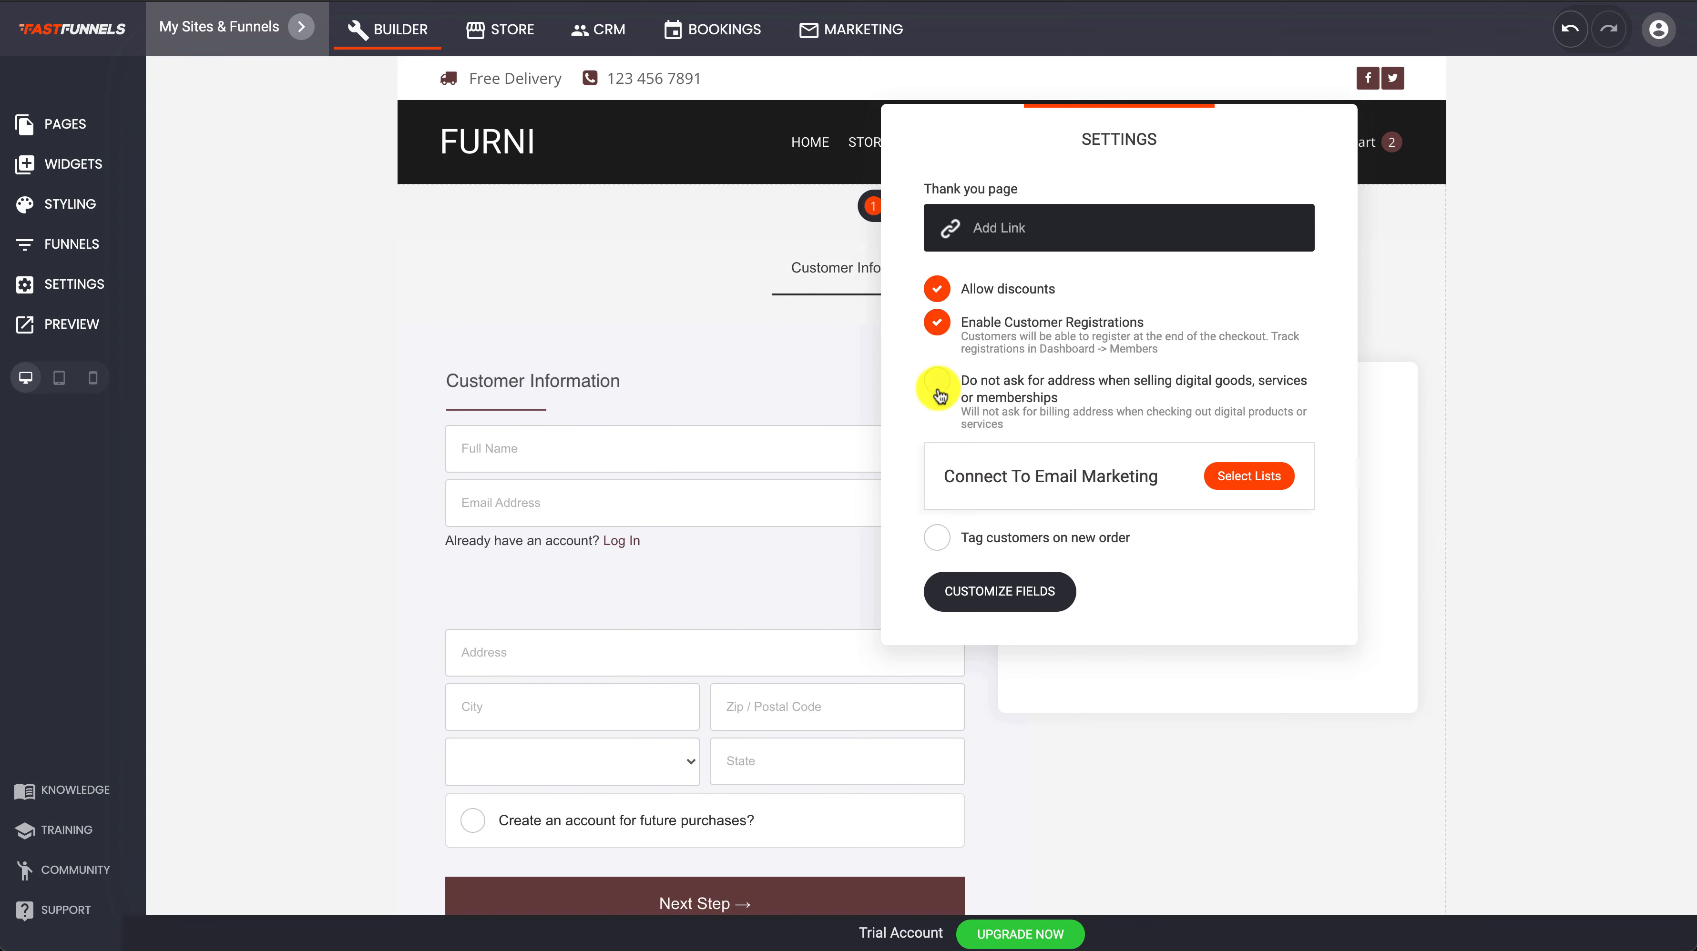
left_click(1377, 1)
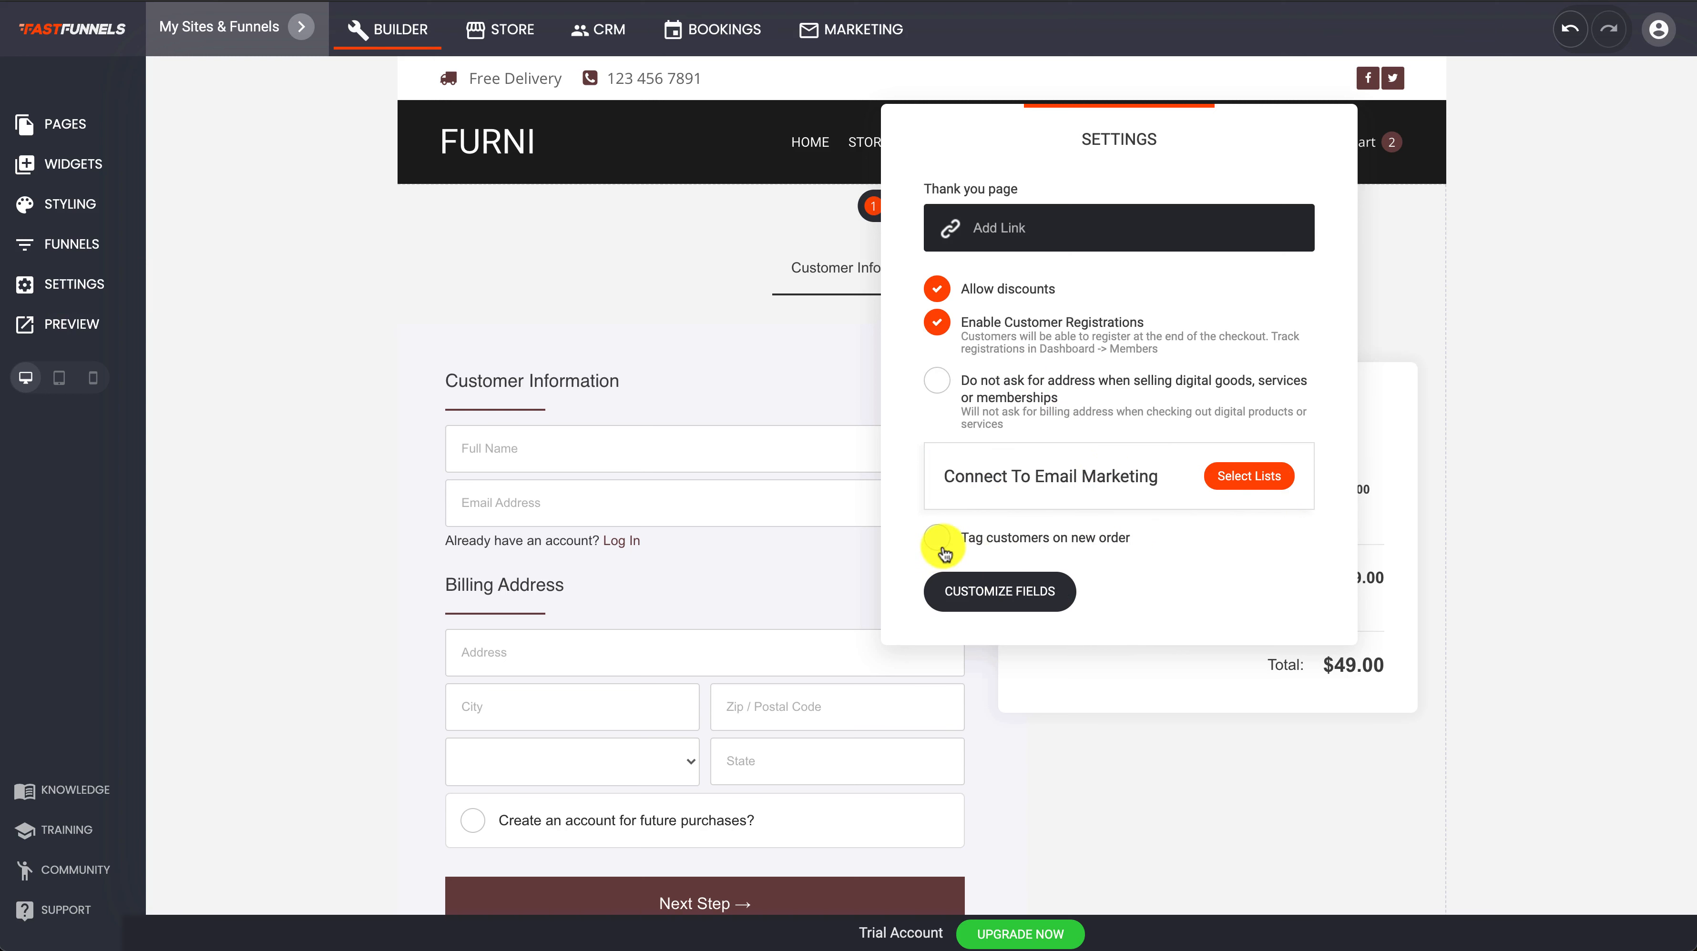
Connect the checkout to email marketing by adding a new subscriber list named "Customers" and confirming the list selection.
left_click(1272, 476)
left_click(759, 292)
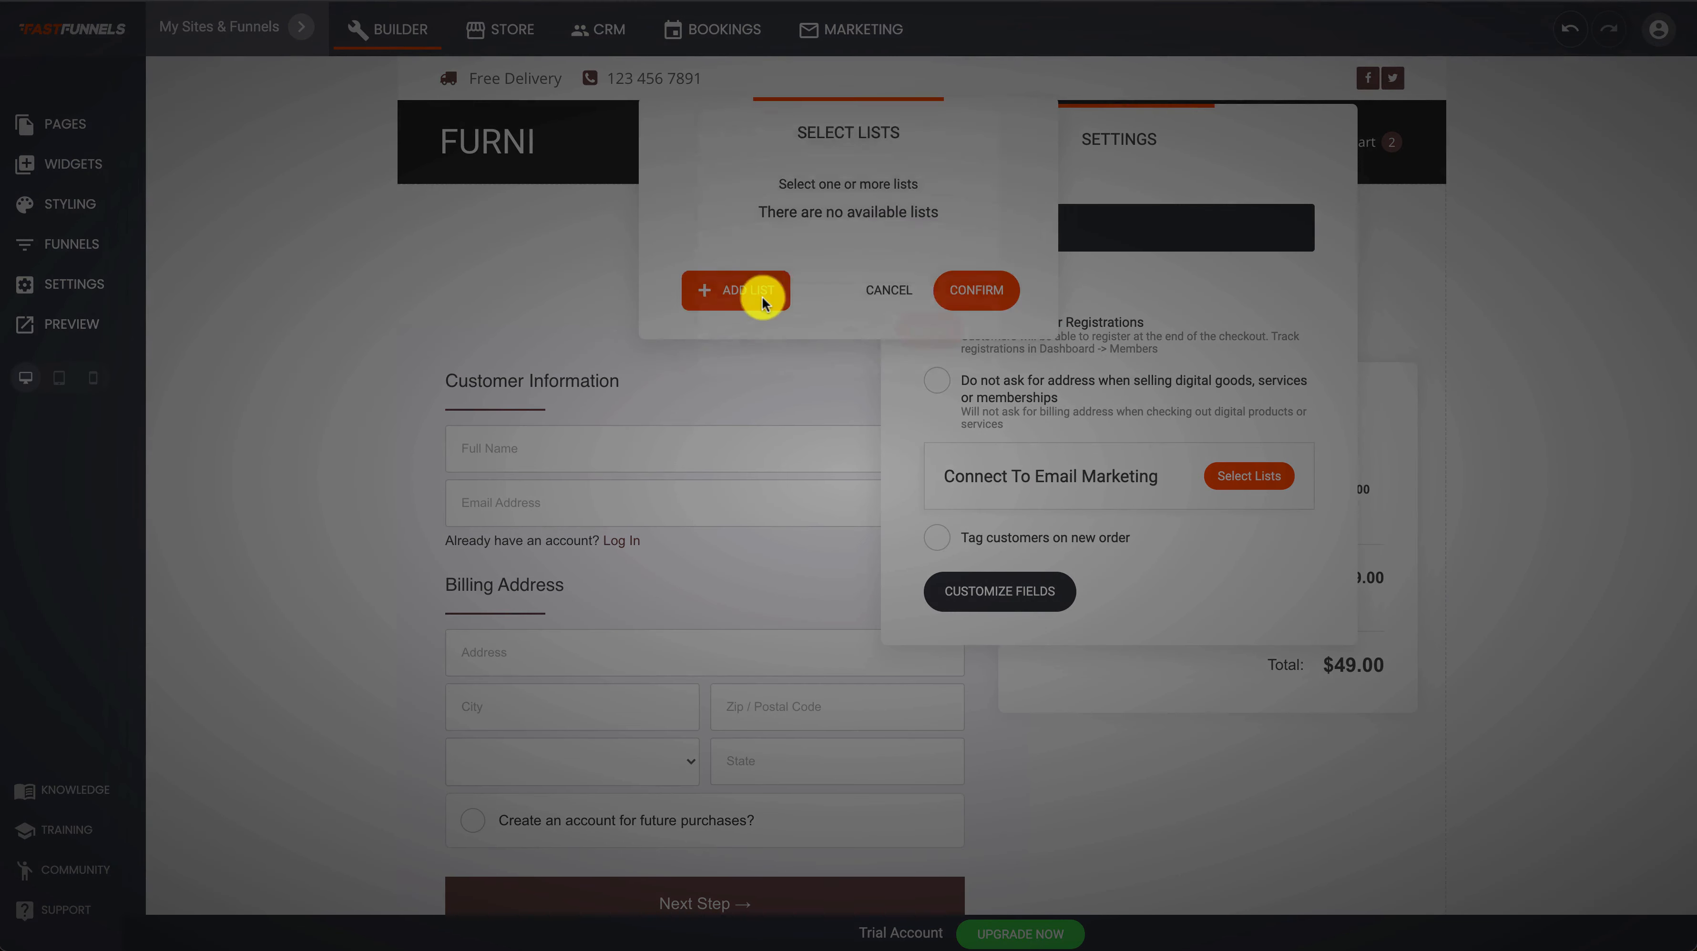
type("Custom")
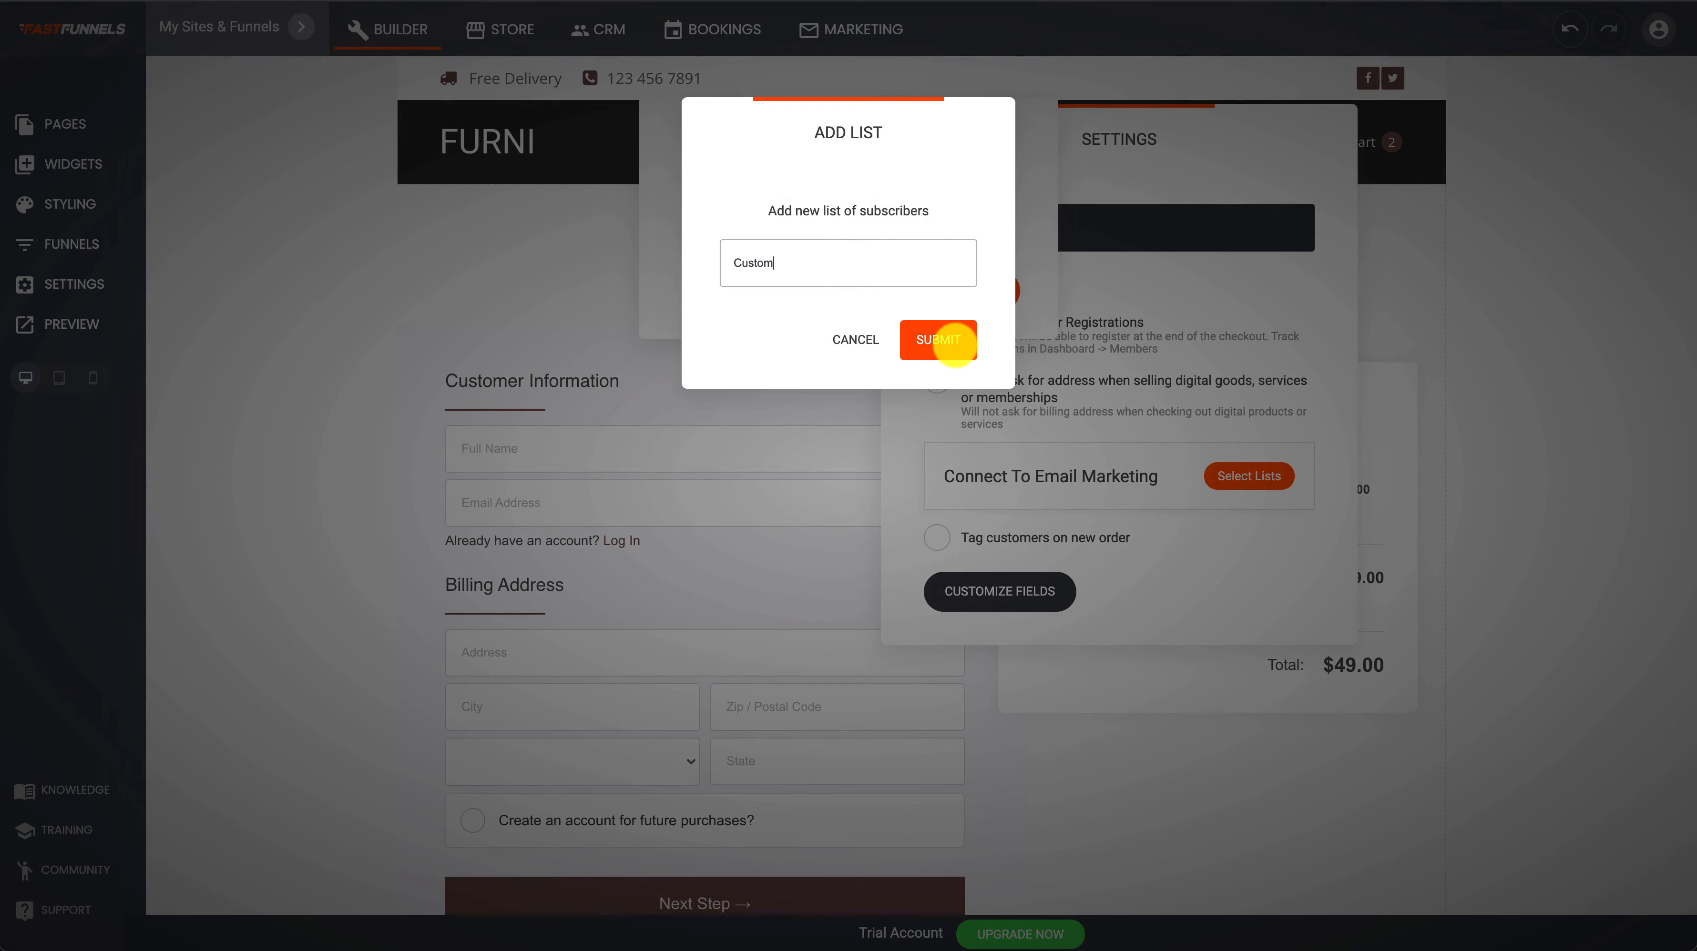
type("ers")
left_click(945, 342)
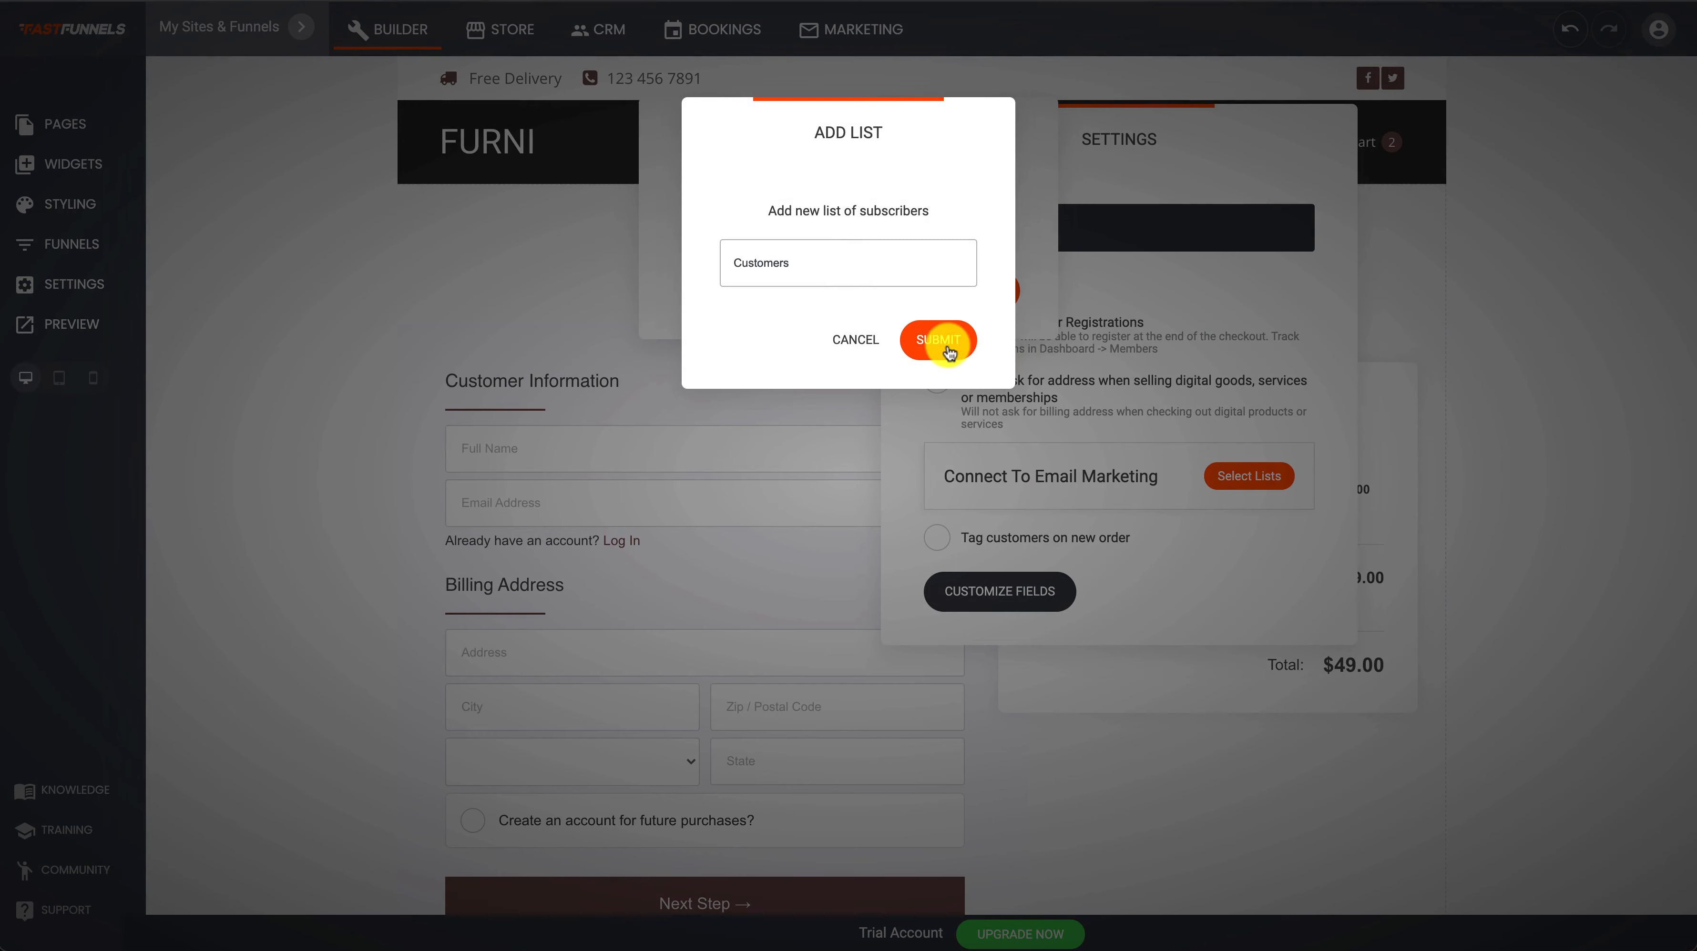
left_click(972, 296)
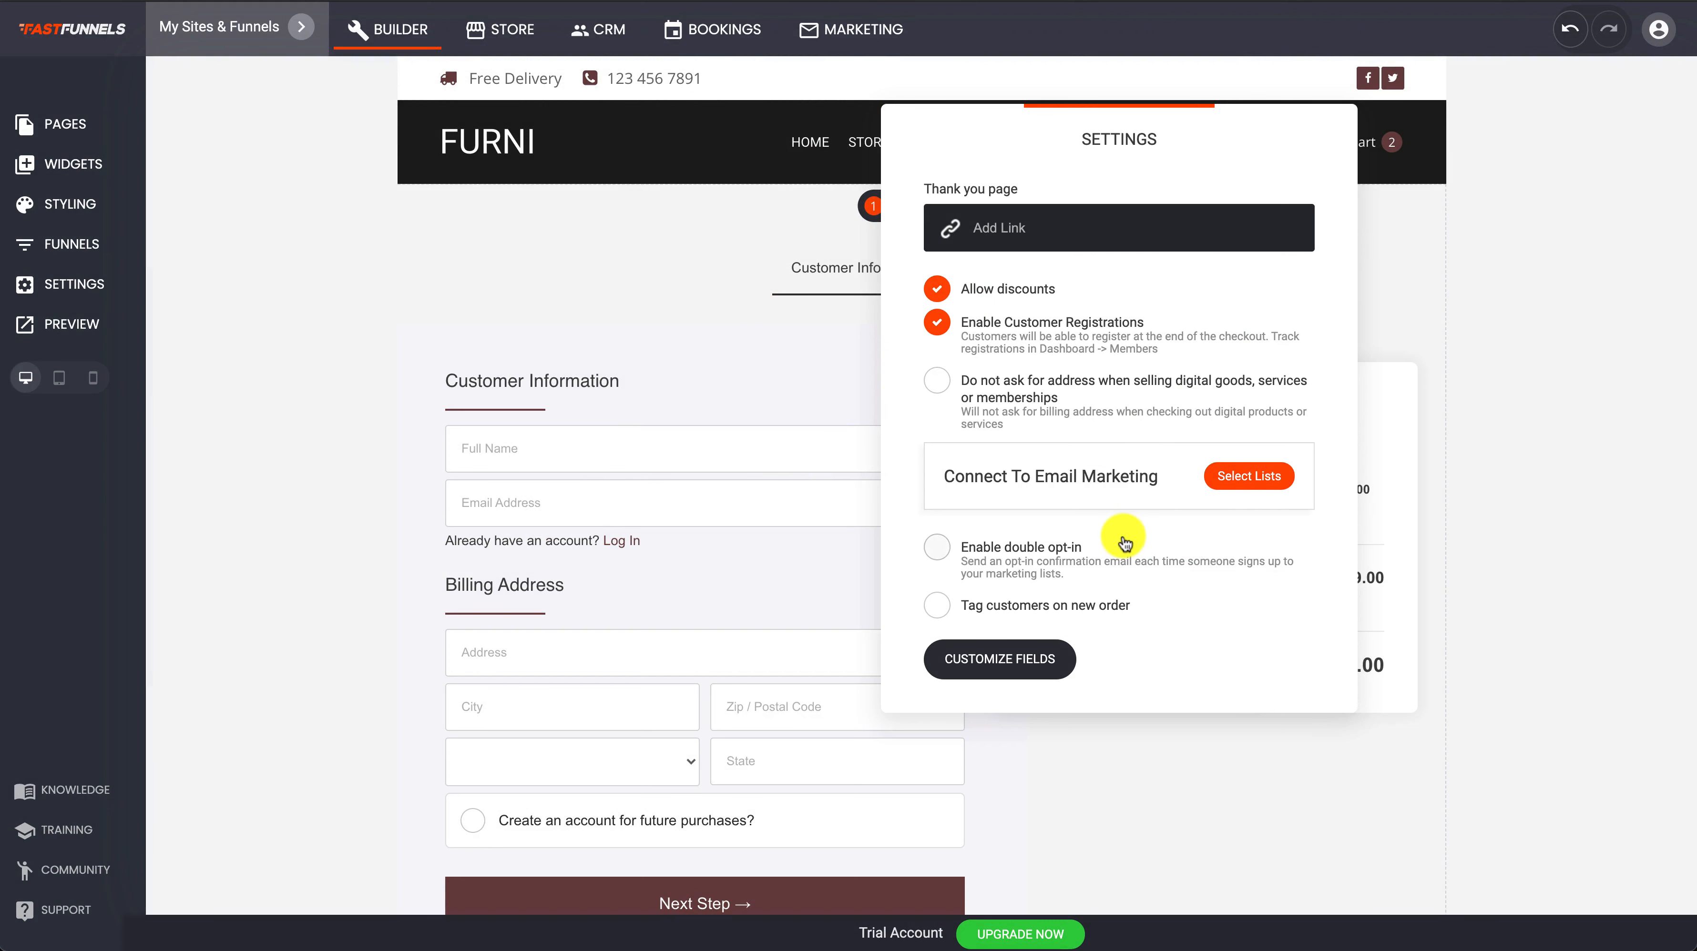
Enable double opt-in and tag customers on new orders with "NEW CUSTOMER".
left_click(964, 564)
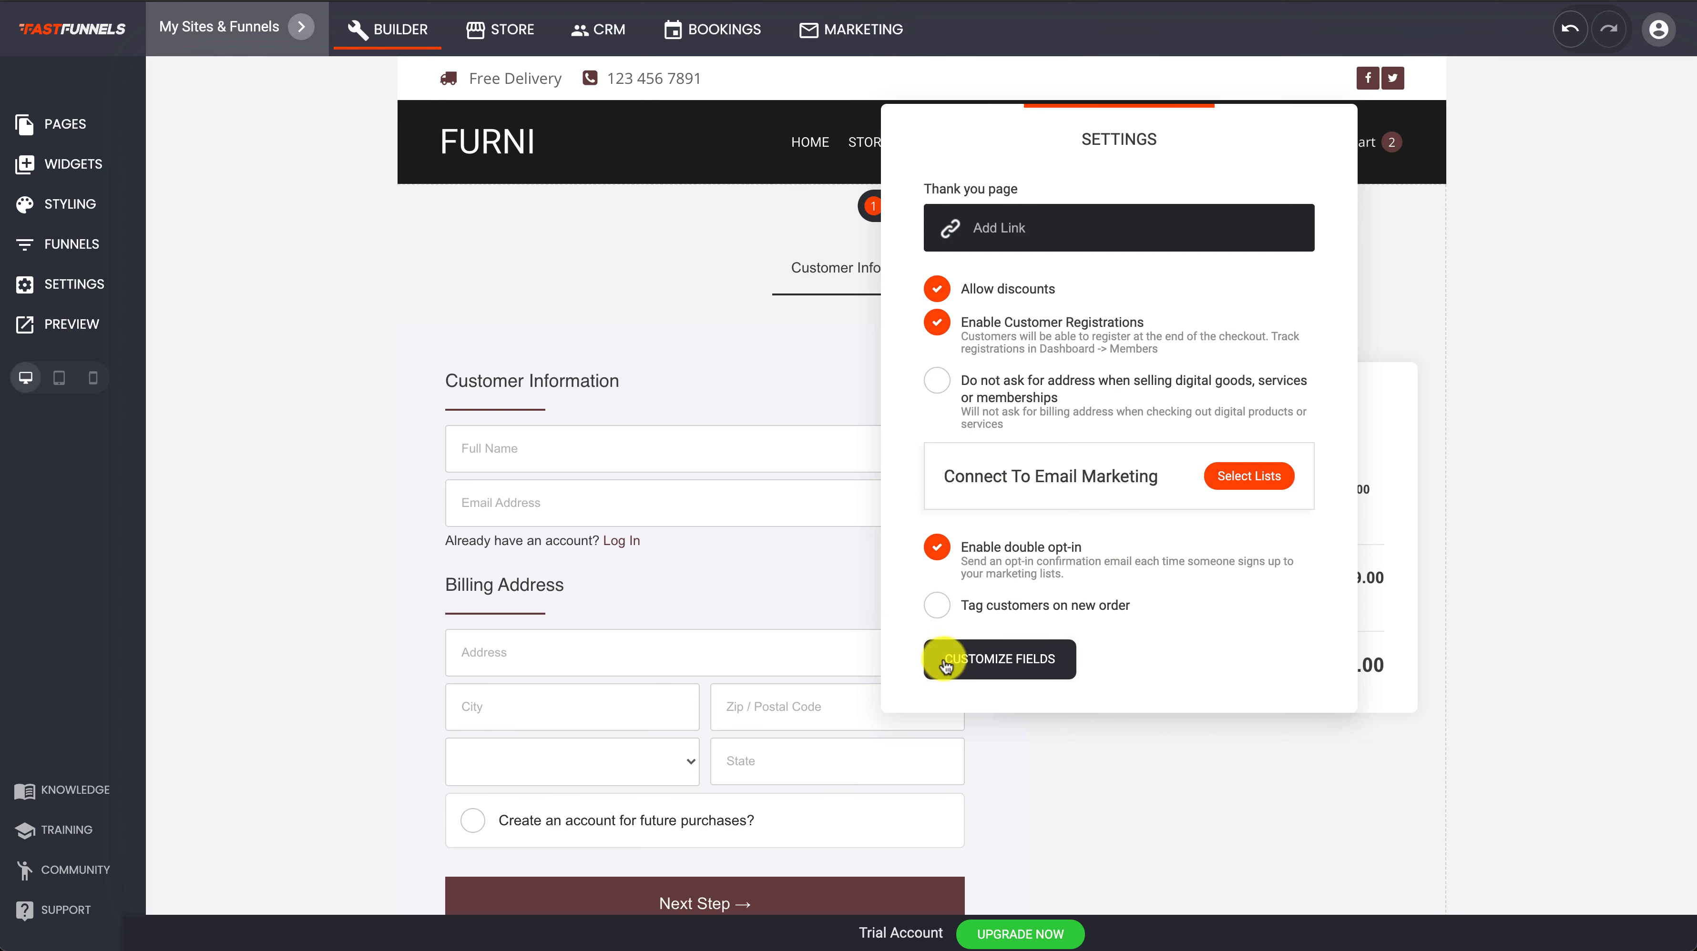
left_click(937, 606)
left_click(938, 608)
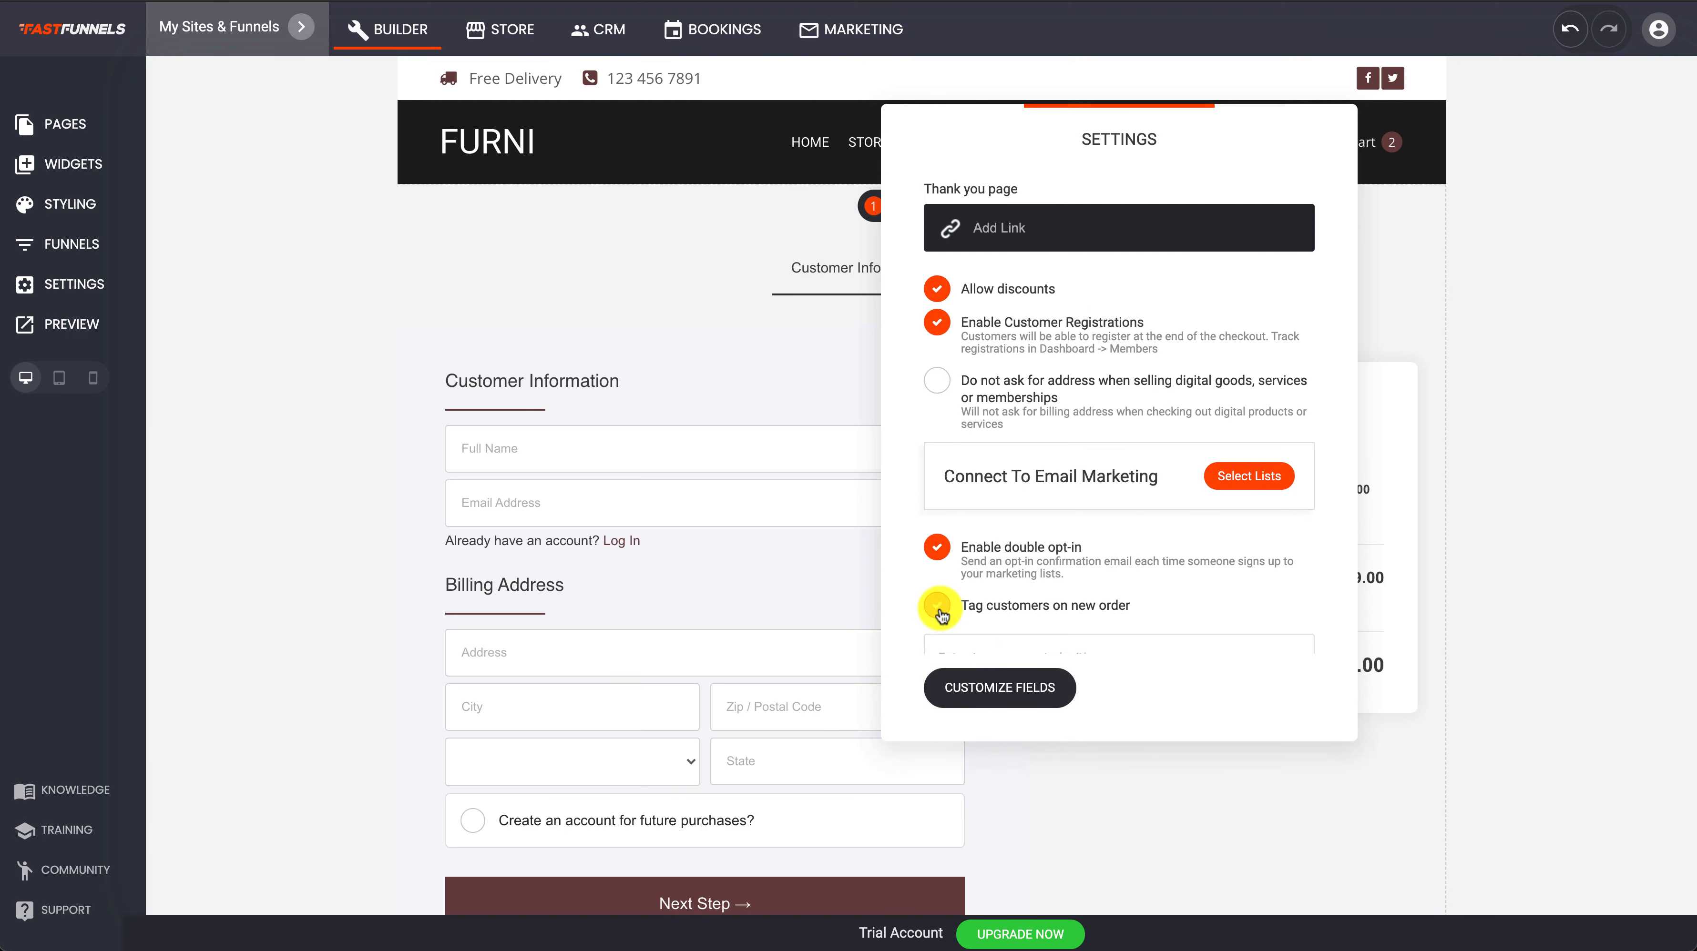
left_click(939, 608)
left_click(1004, 656)
type("NEW")
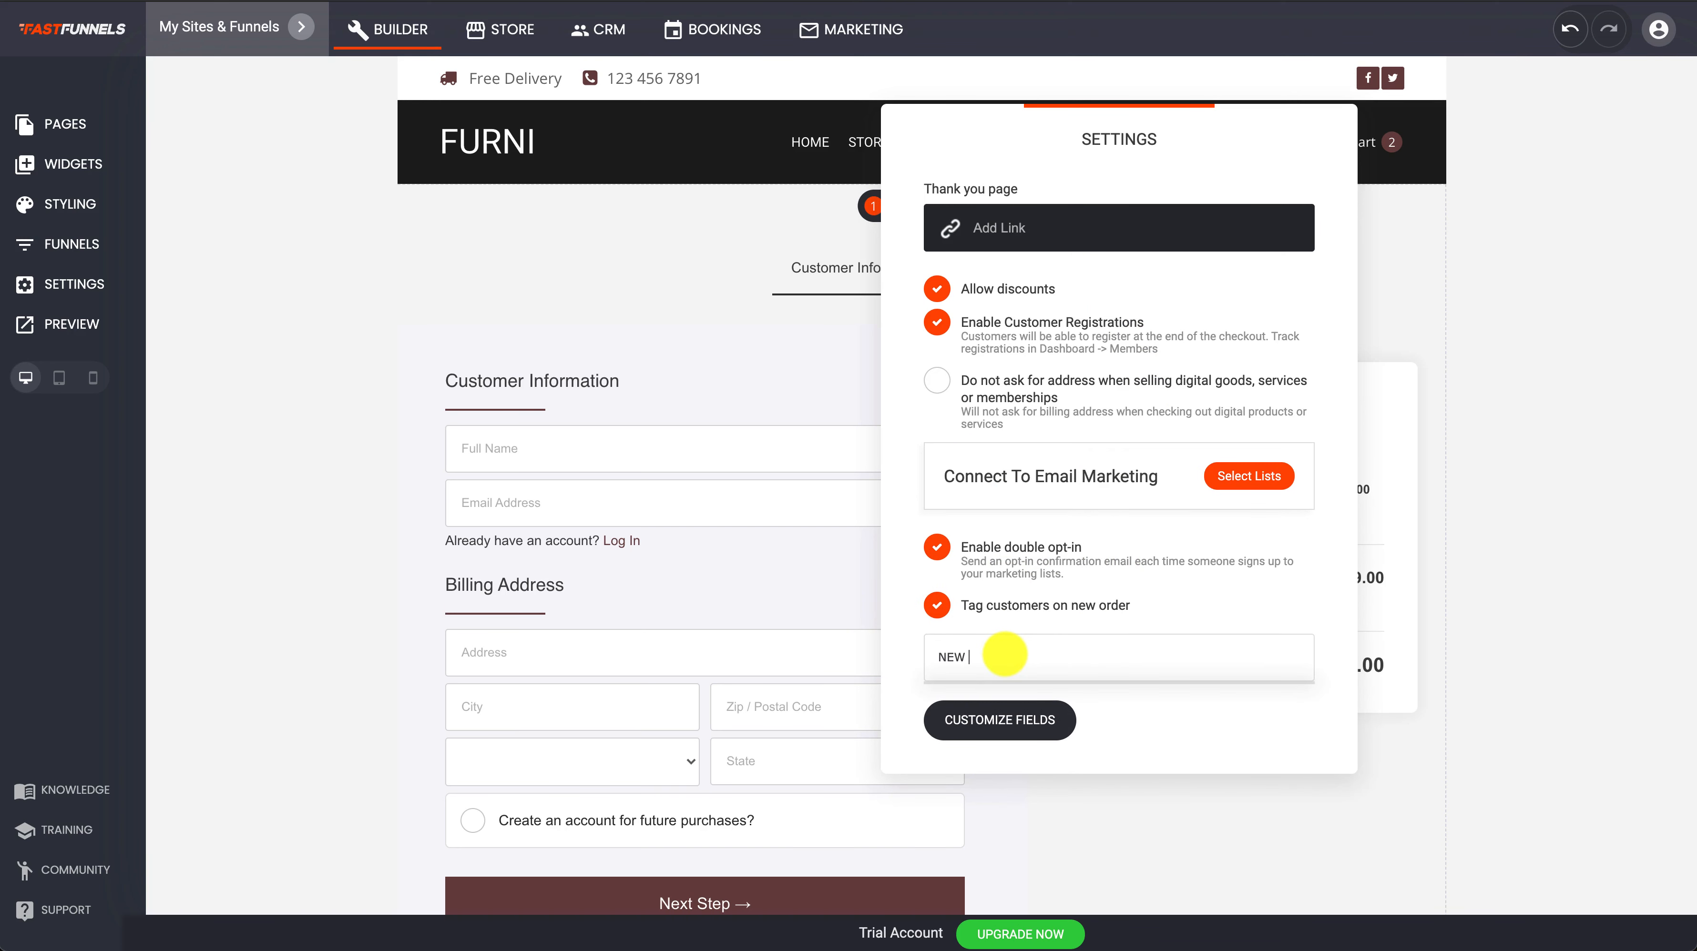
type(" CUSTOMER")
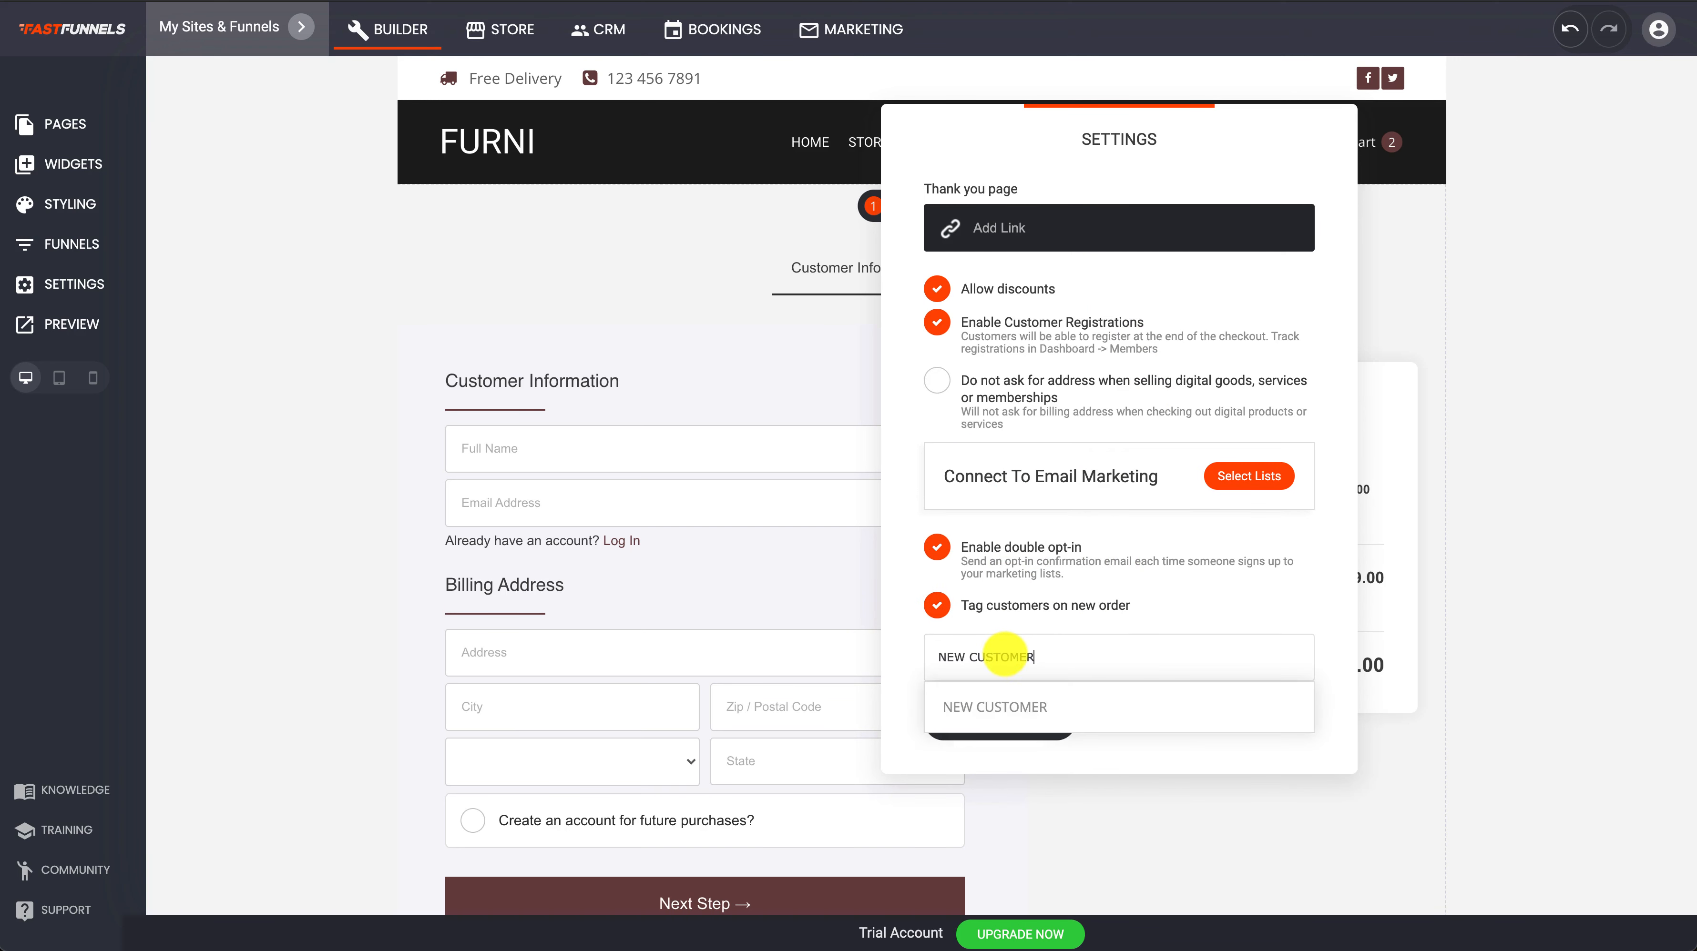
left_click(1006, 708)
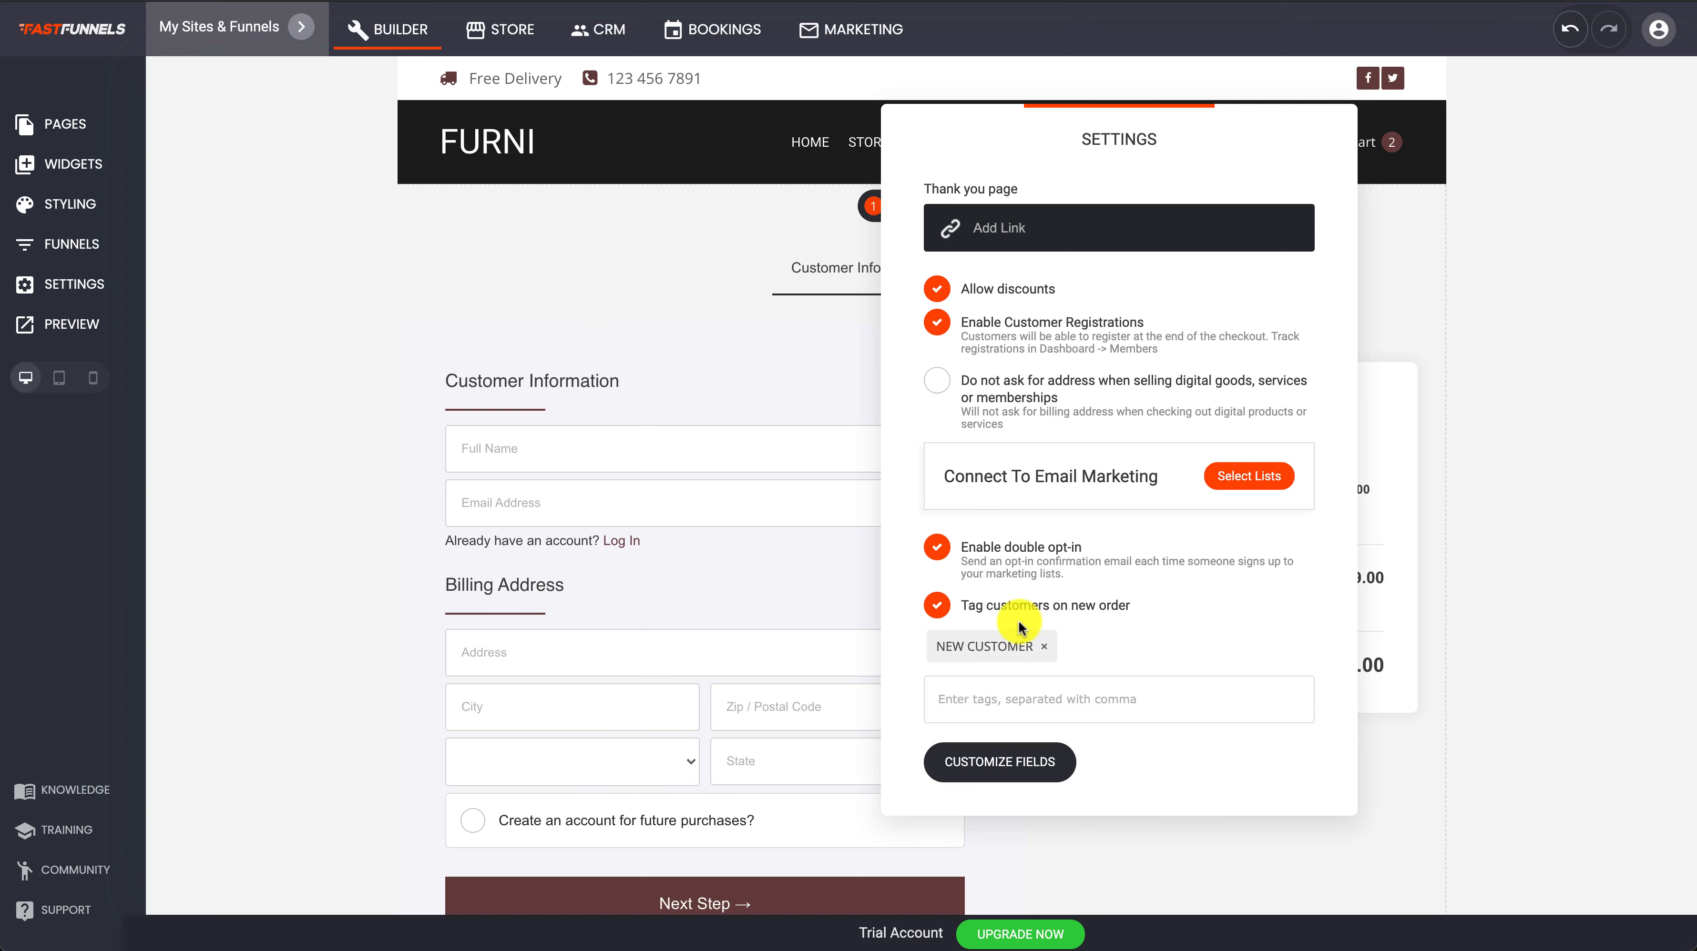
Customize the checkout fields to ask for additional information at the end of the checkout process, and save the page.
left_click(1026, 768)
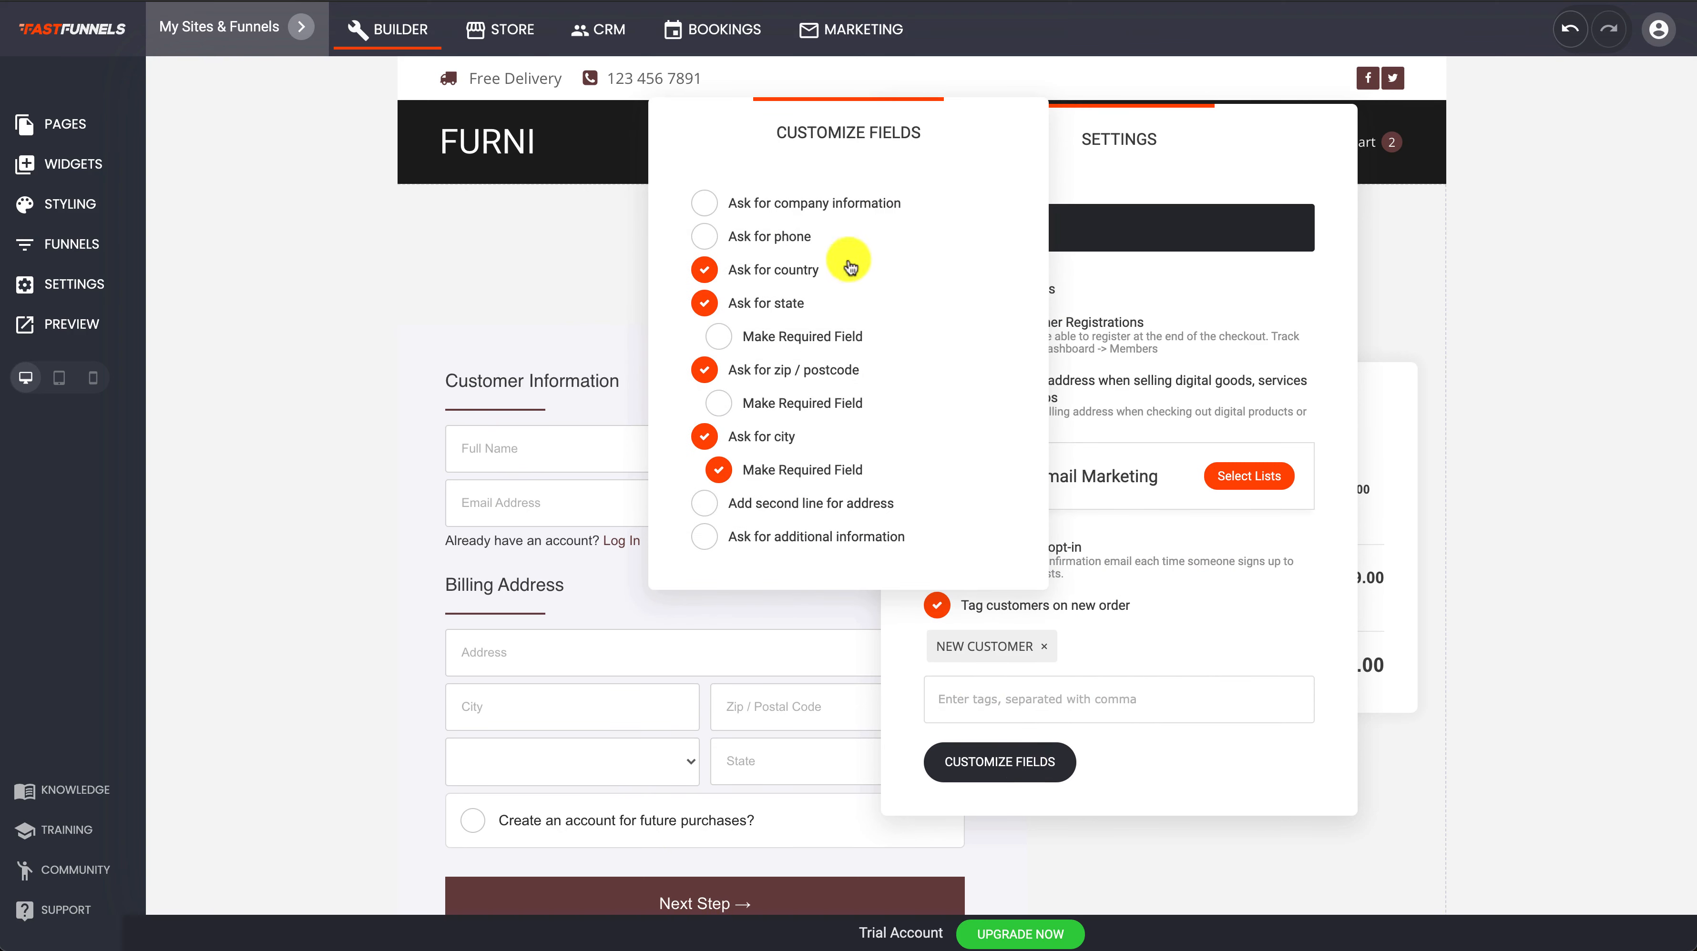
left_click(703, 540)
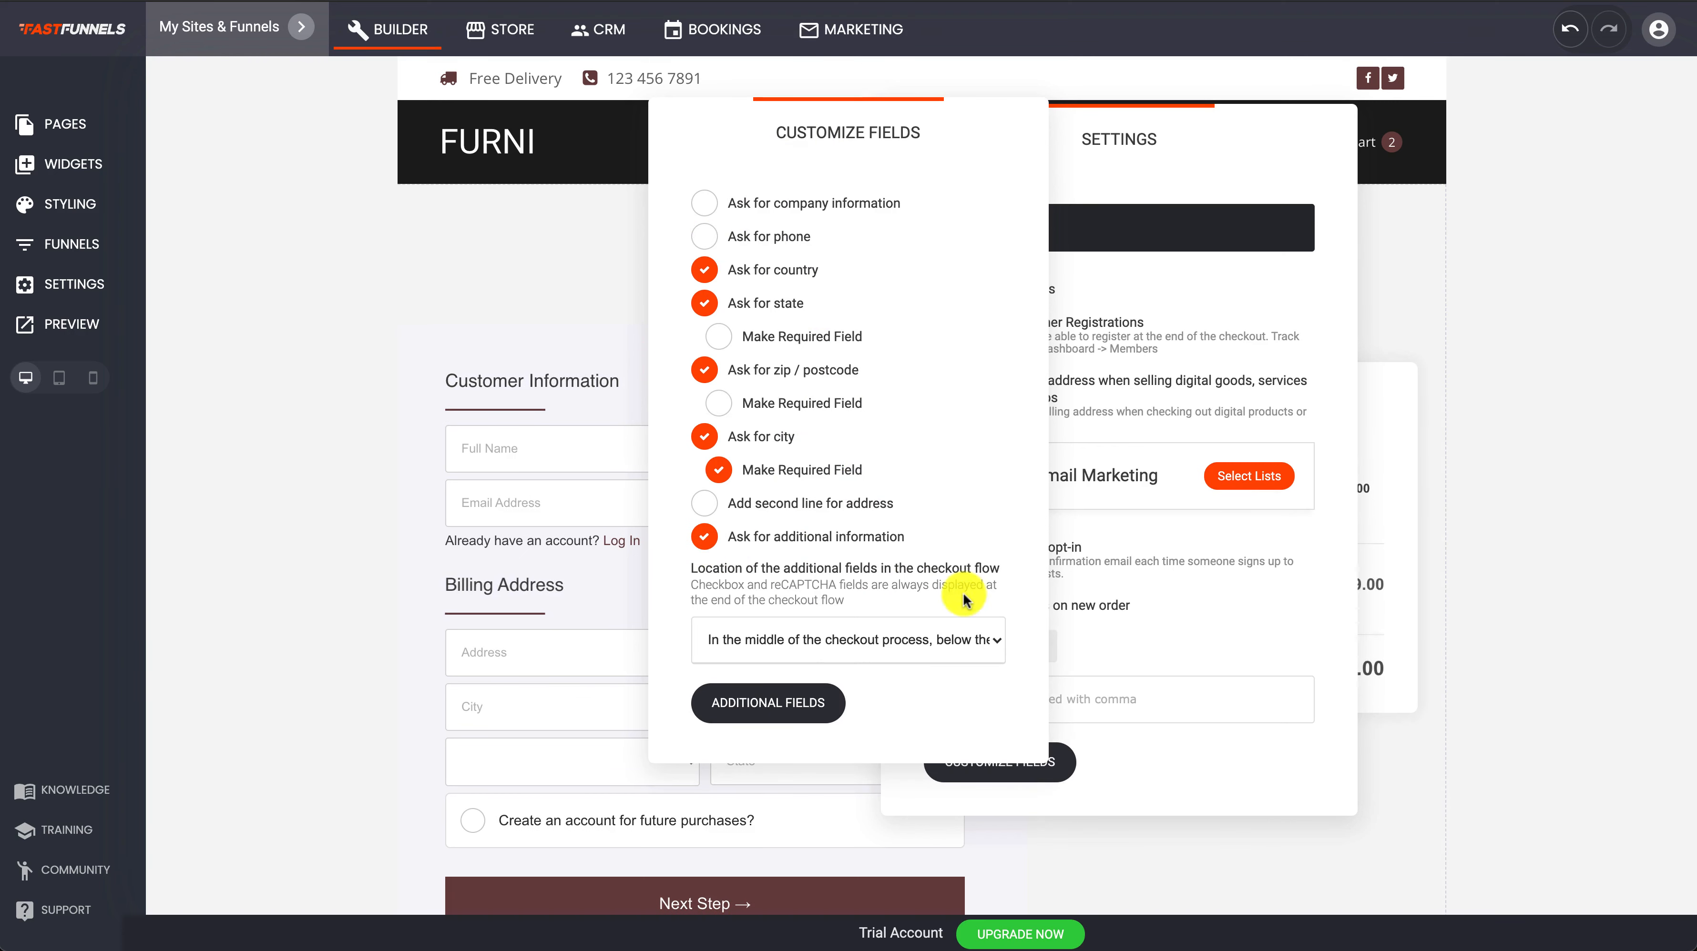
left_click(924, 647)
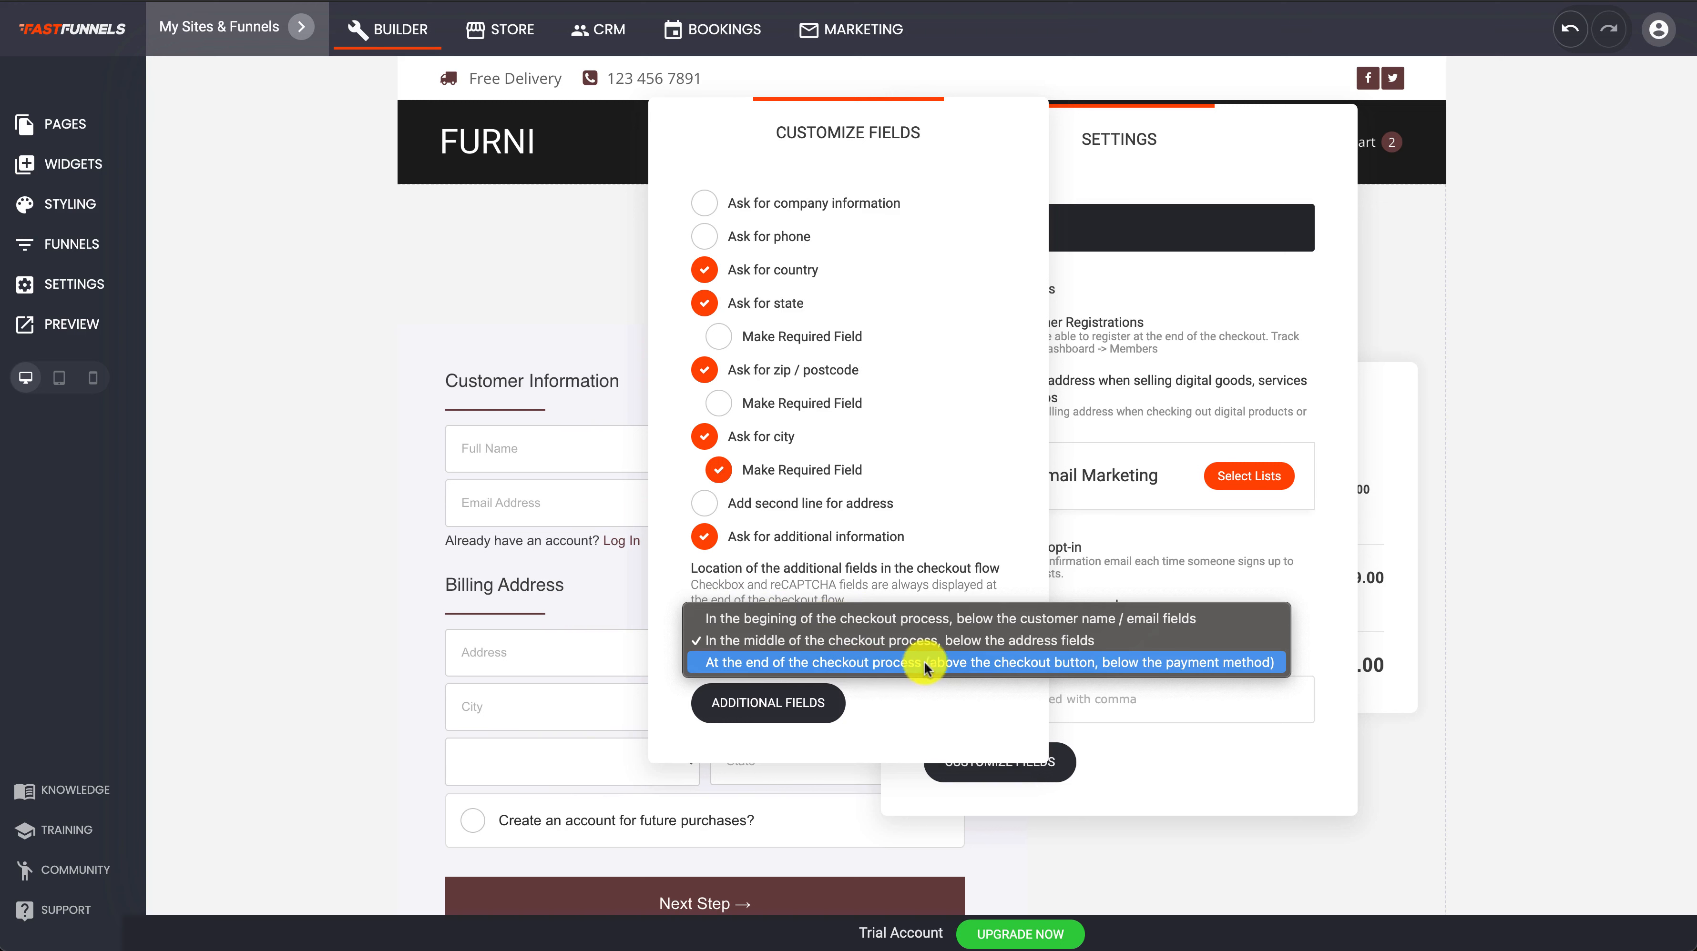
left_click(849, 664)
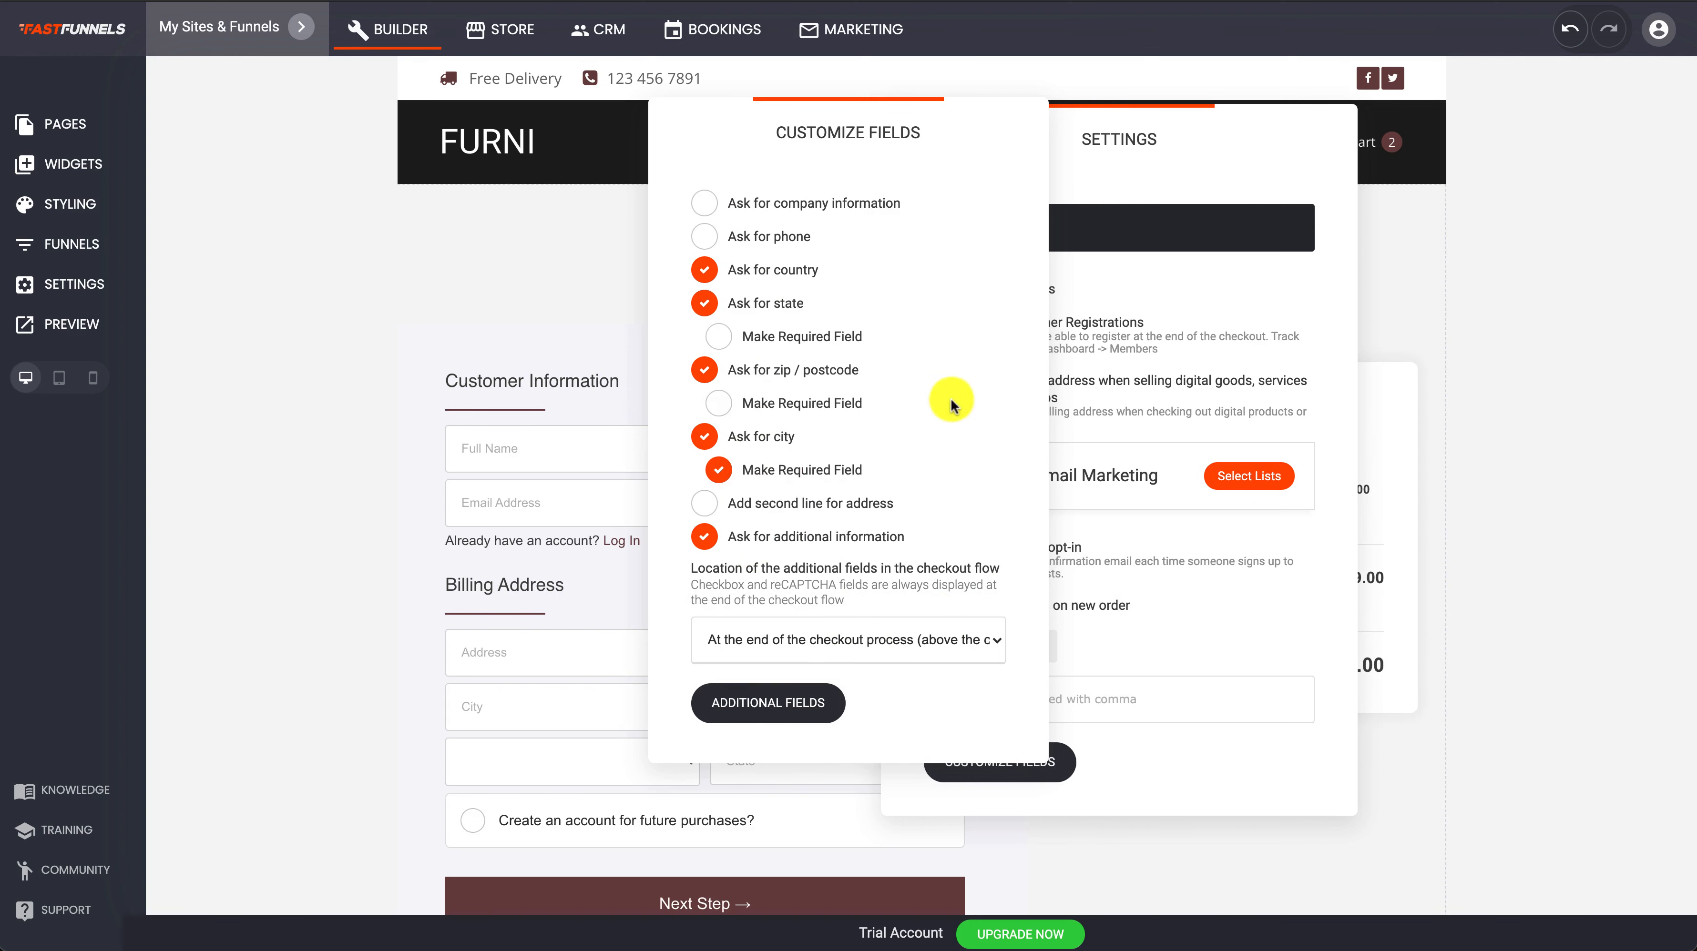
left_click(1137, 275)
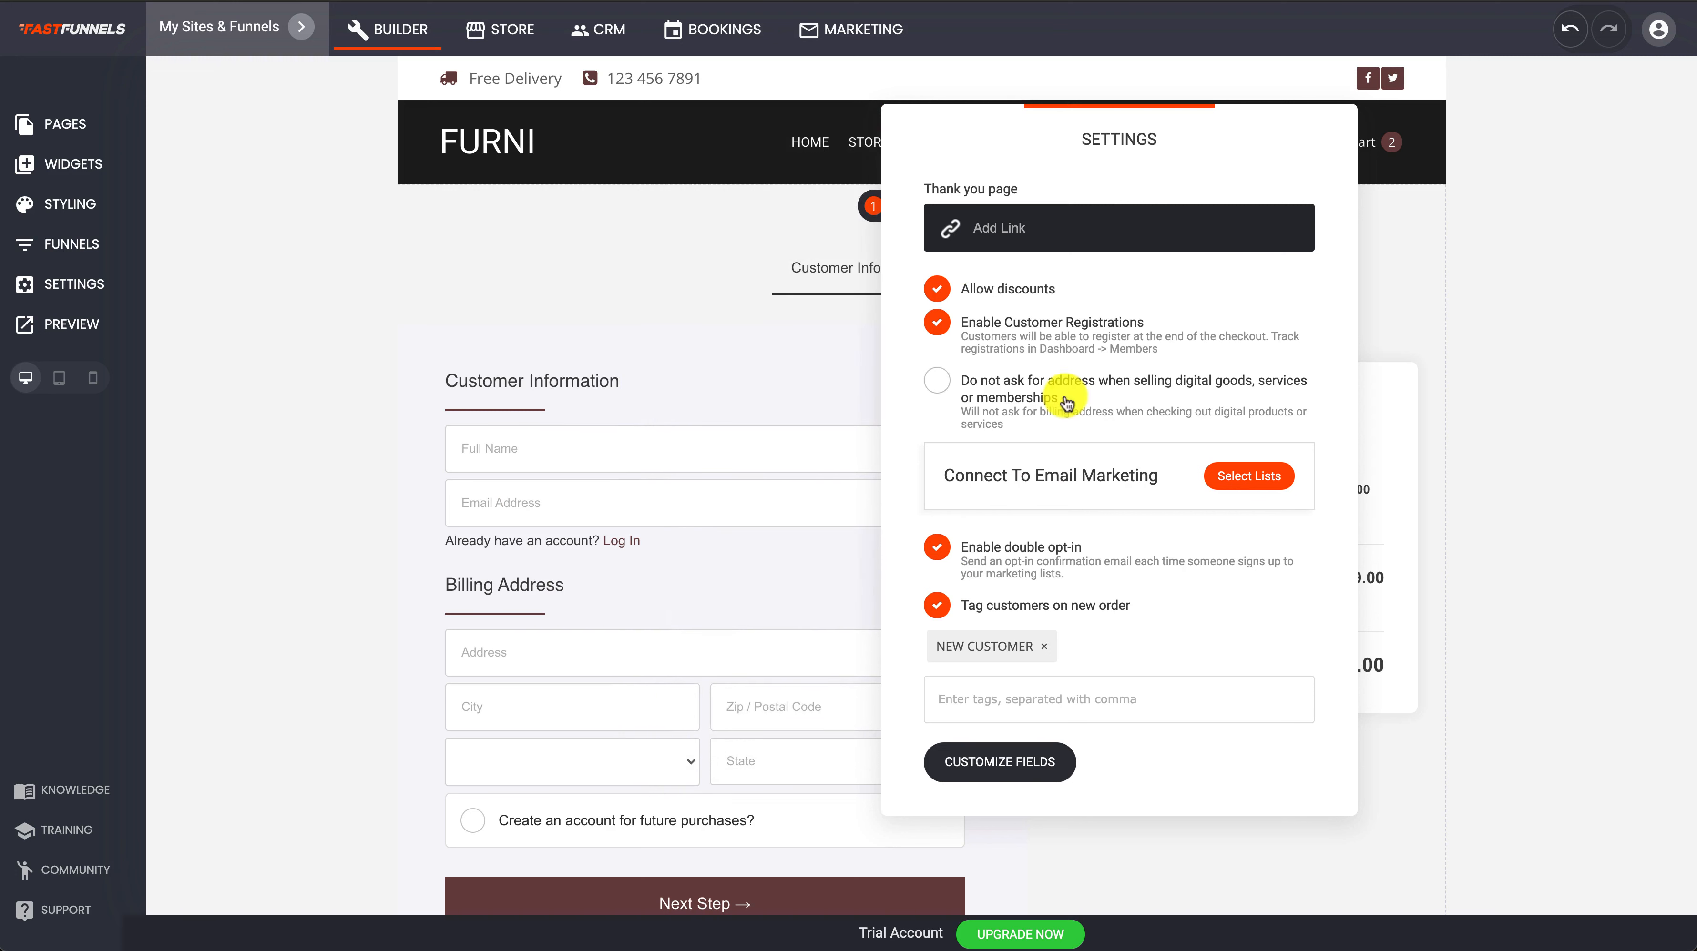
left_click(706, 372)
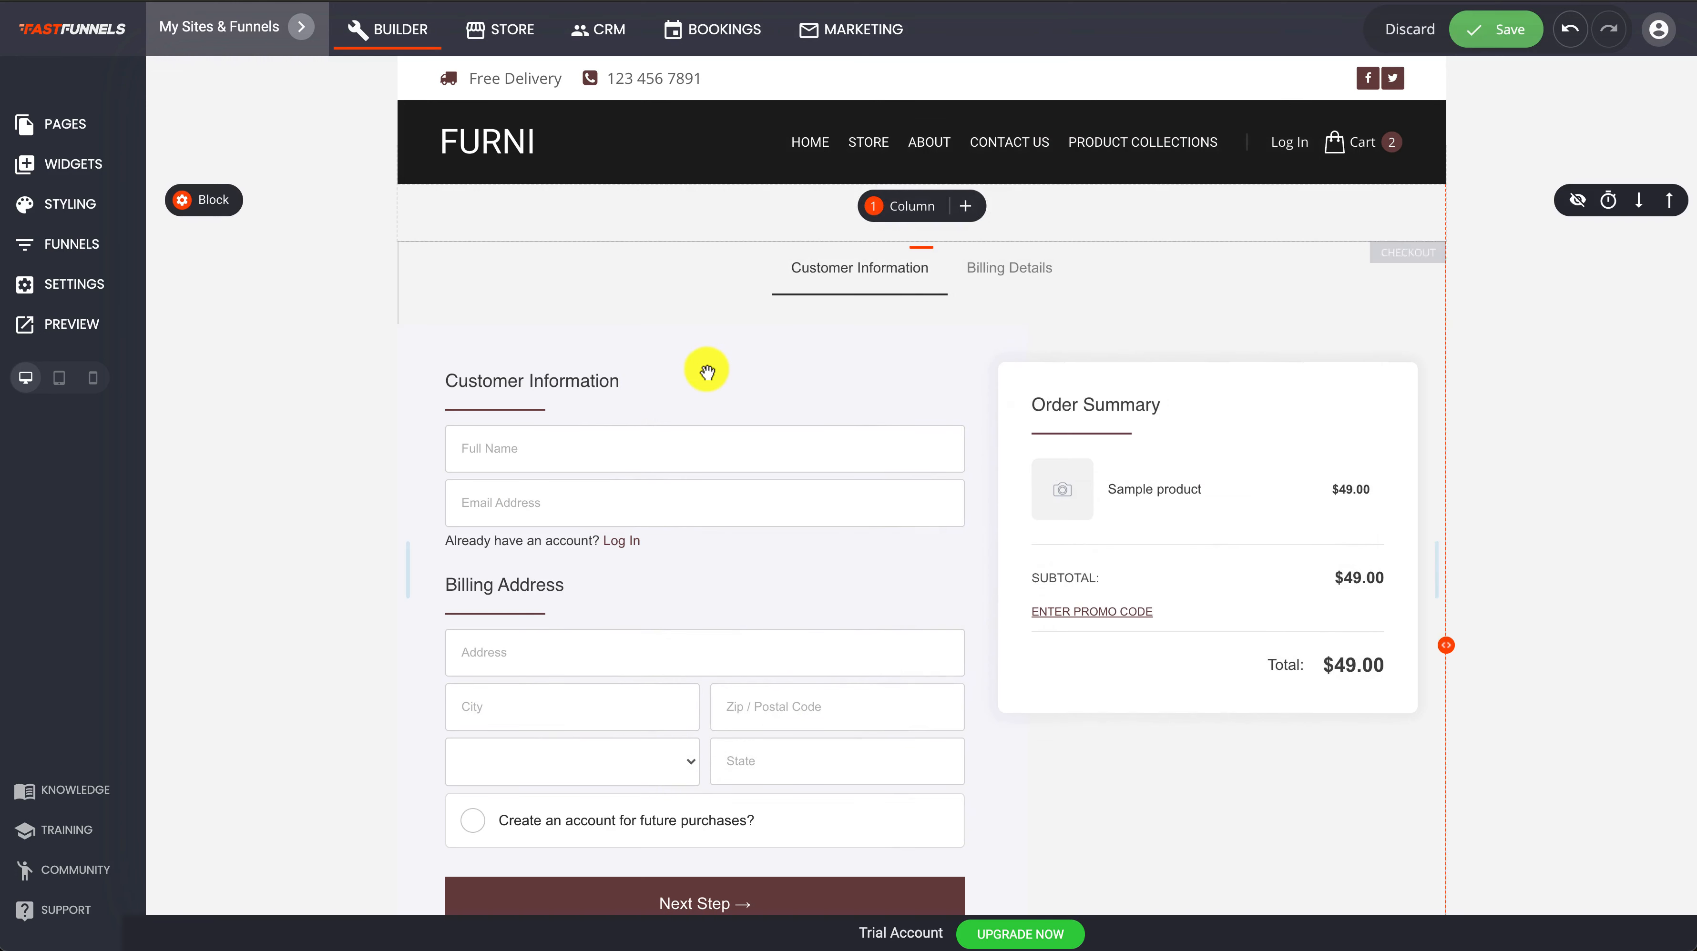
left_click(1508, 27)
Select Orange Chair and Mixed Sofa as the checkout's main products.
mouse_move(757, 417)
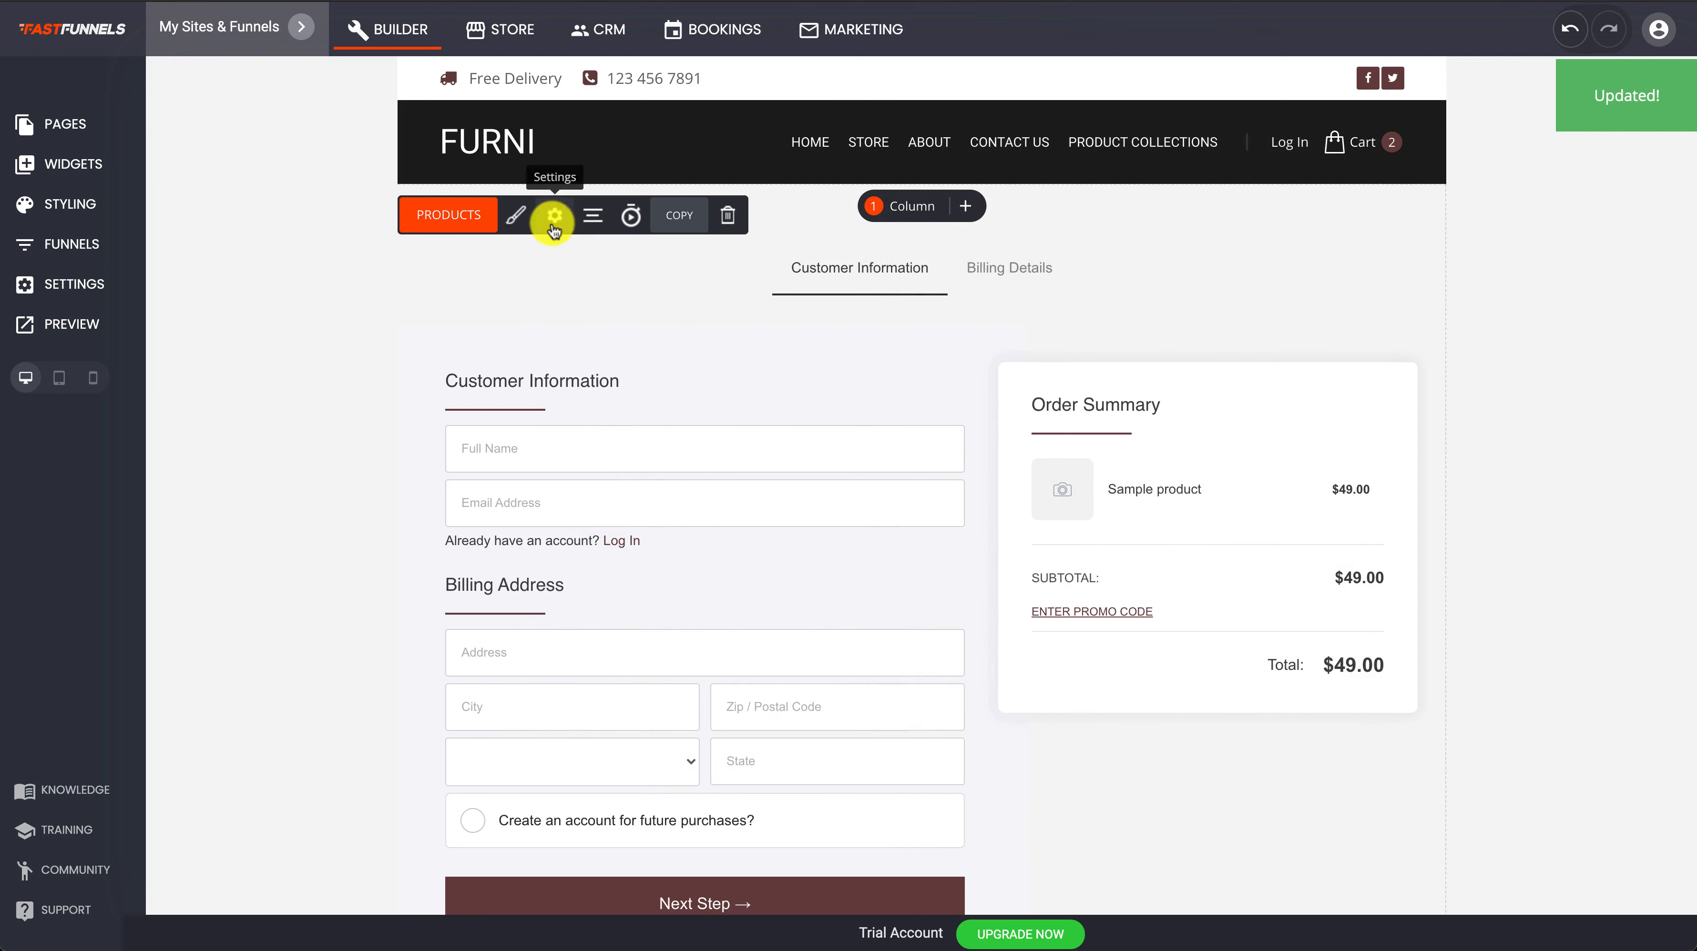
left_click(470, 216)
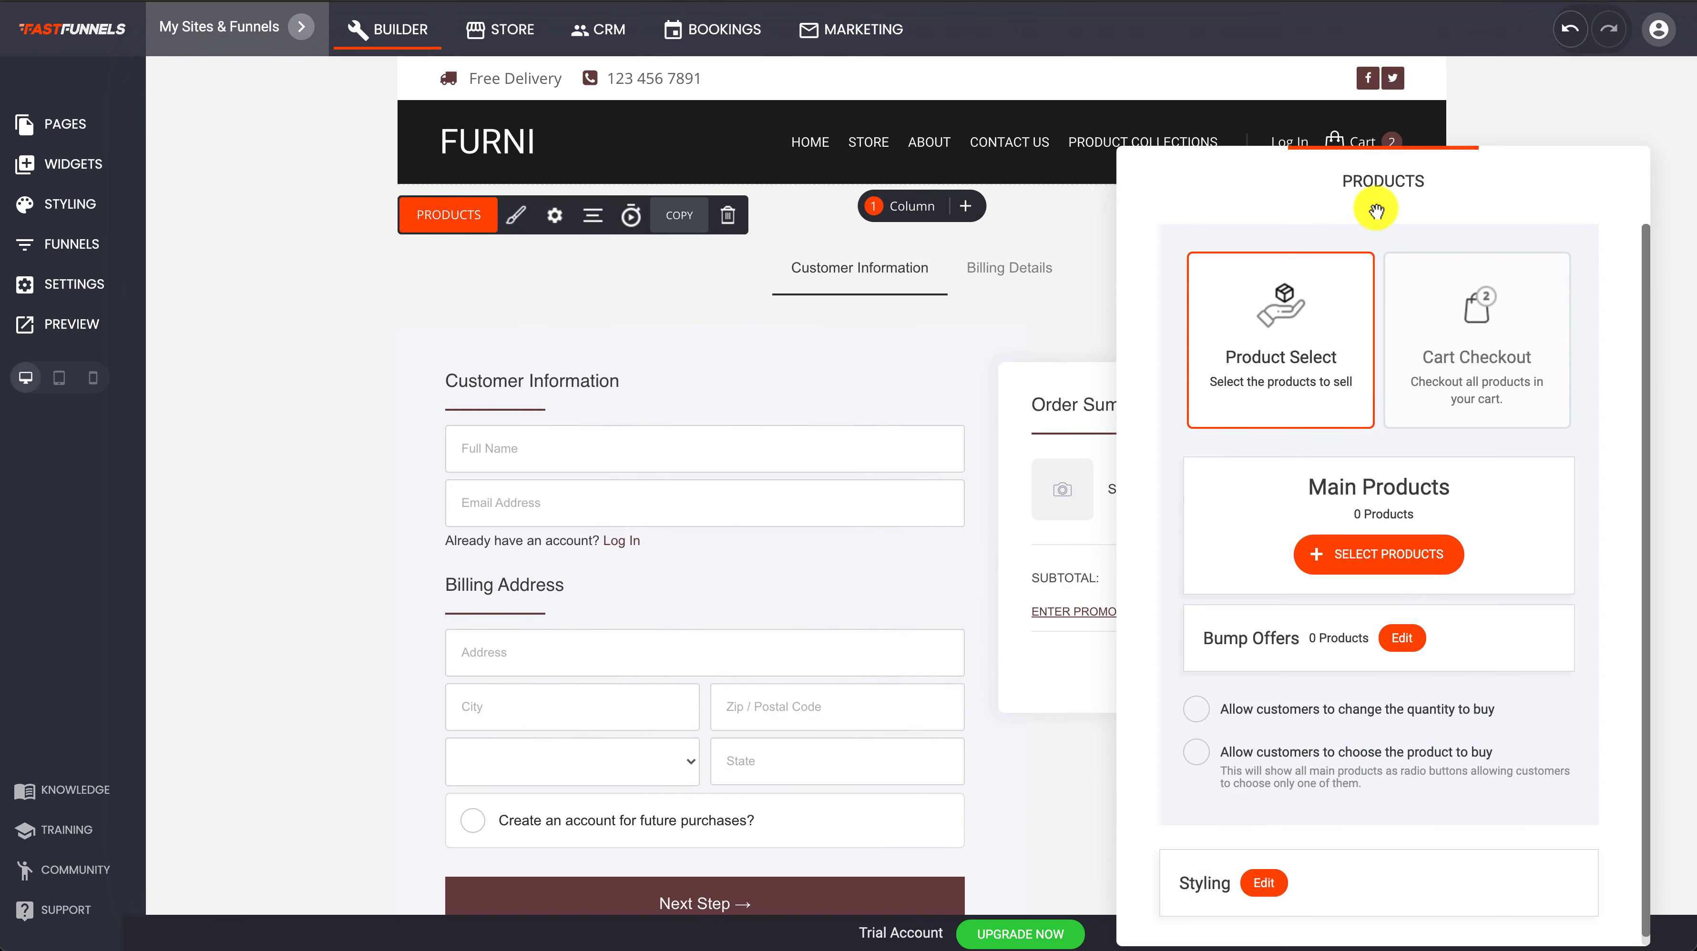
left_click_drag(1376, 211, 1187, 133)
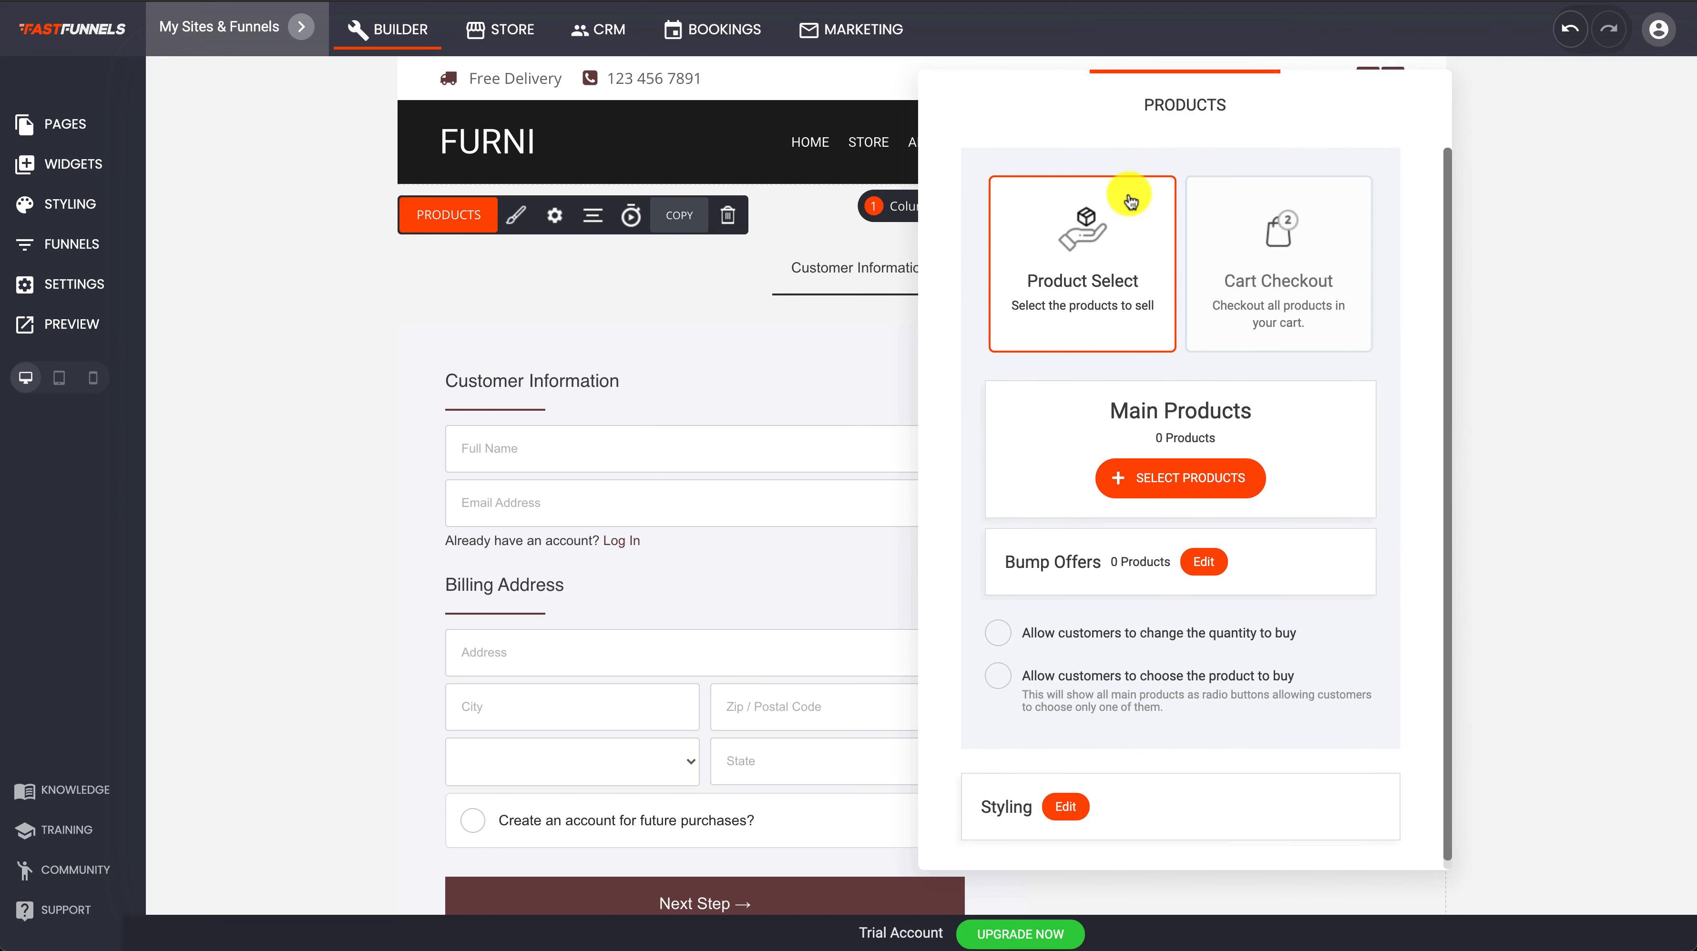
left_click_drag(1121, 126, 1237, 155)
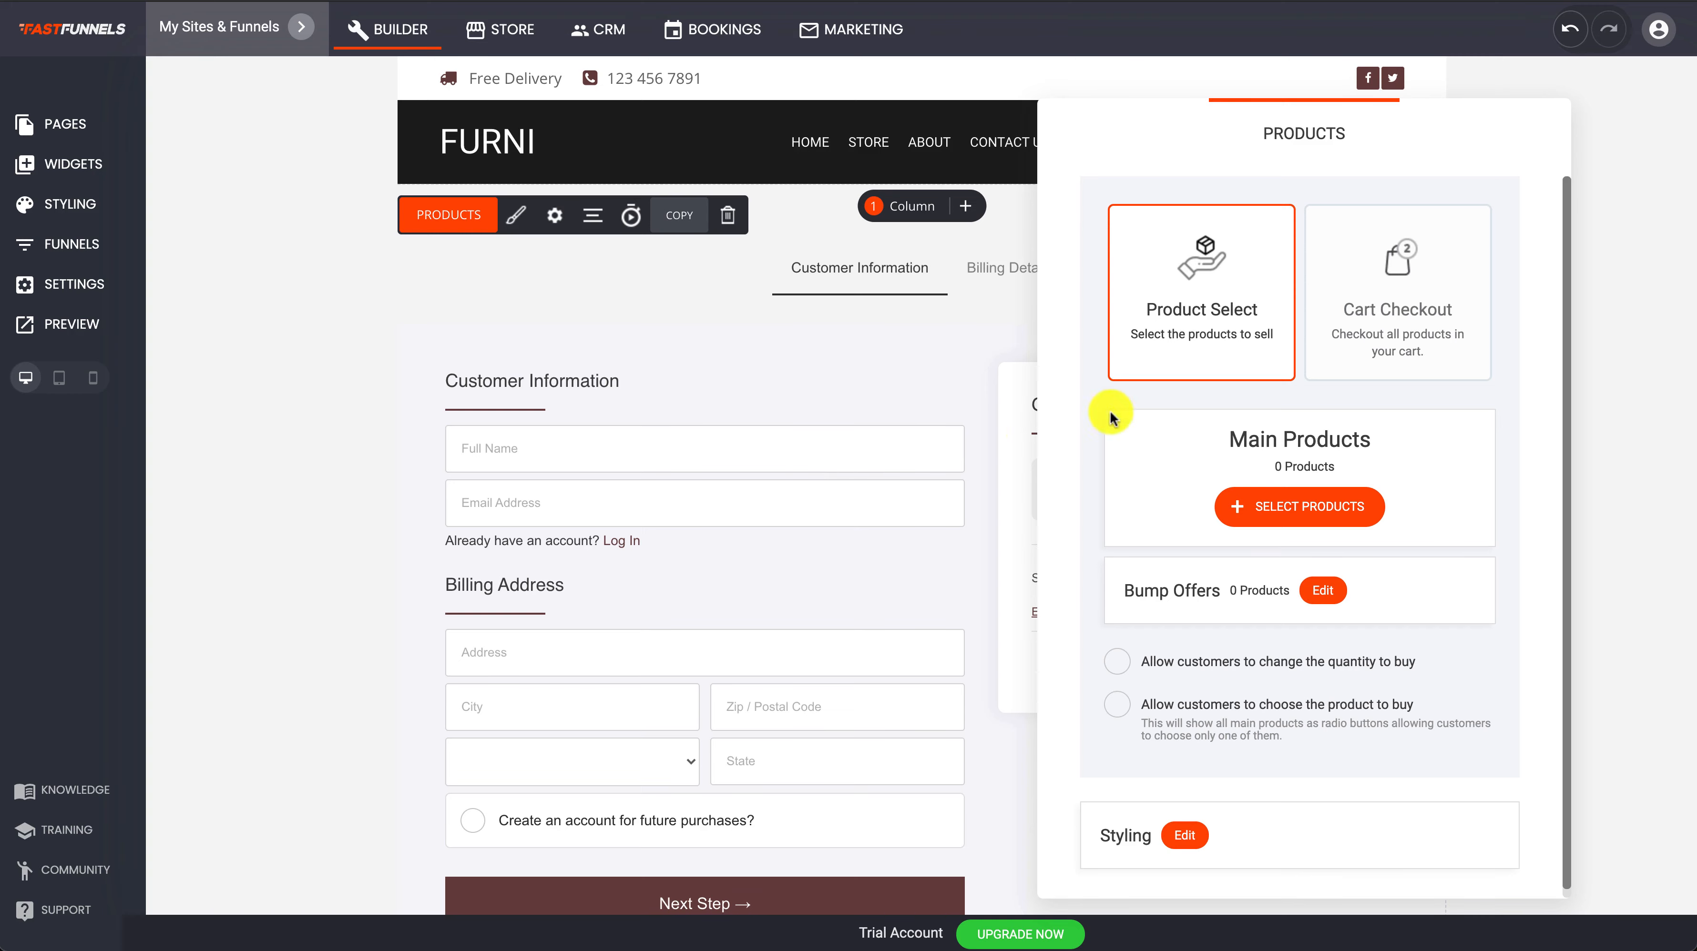
left_click(1291, 507)
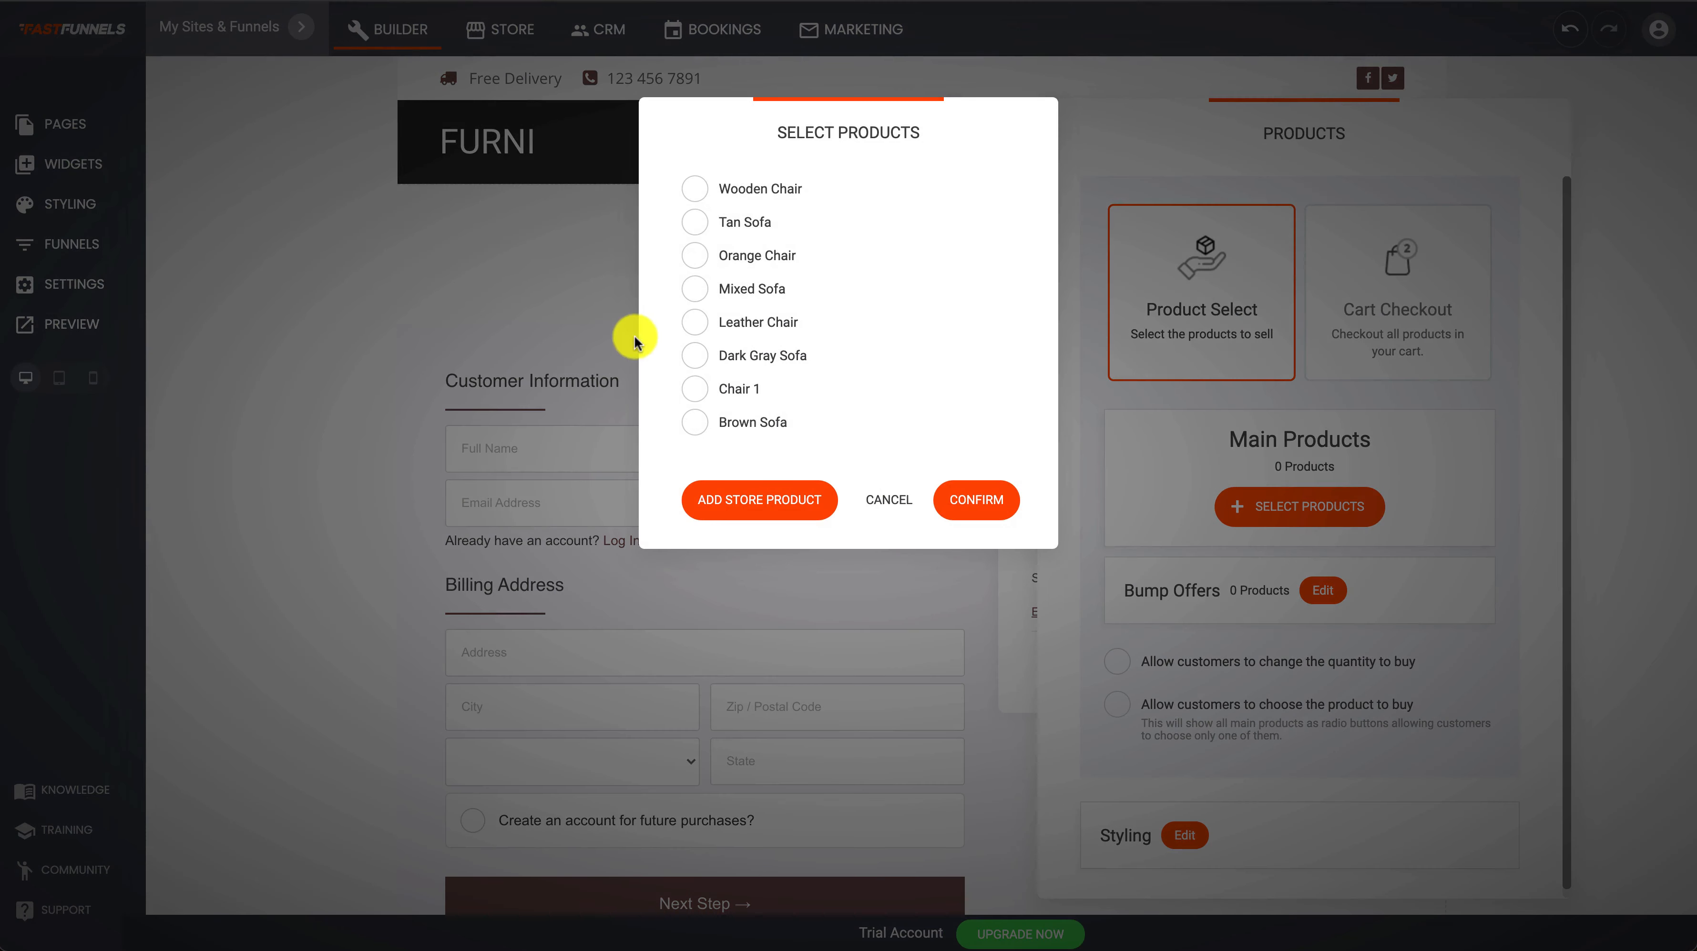
left_click(694, 288)
left_click(694, 257)
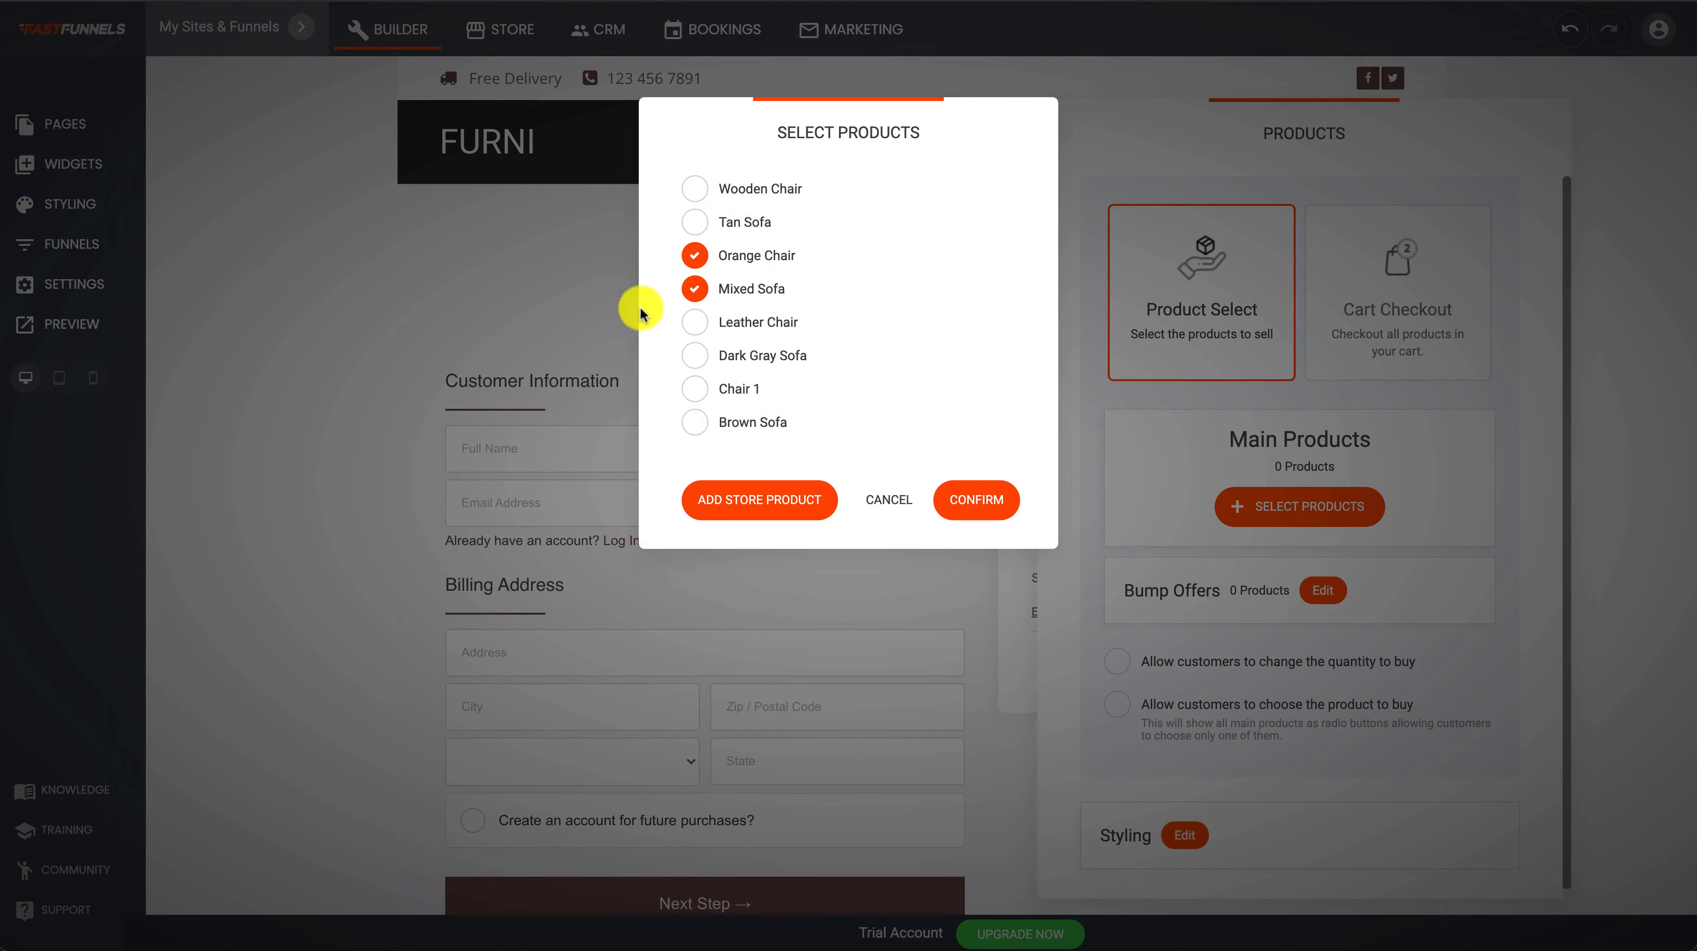
left_click(973, 498)
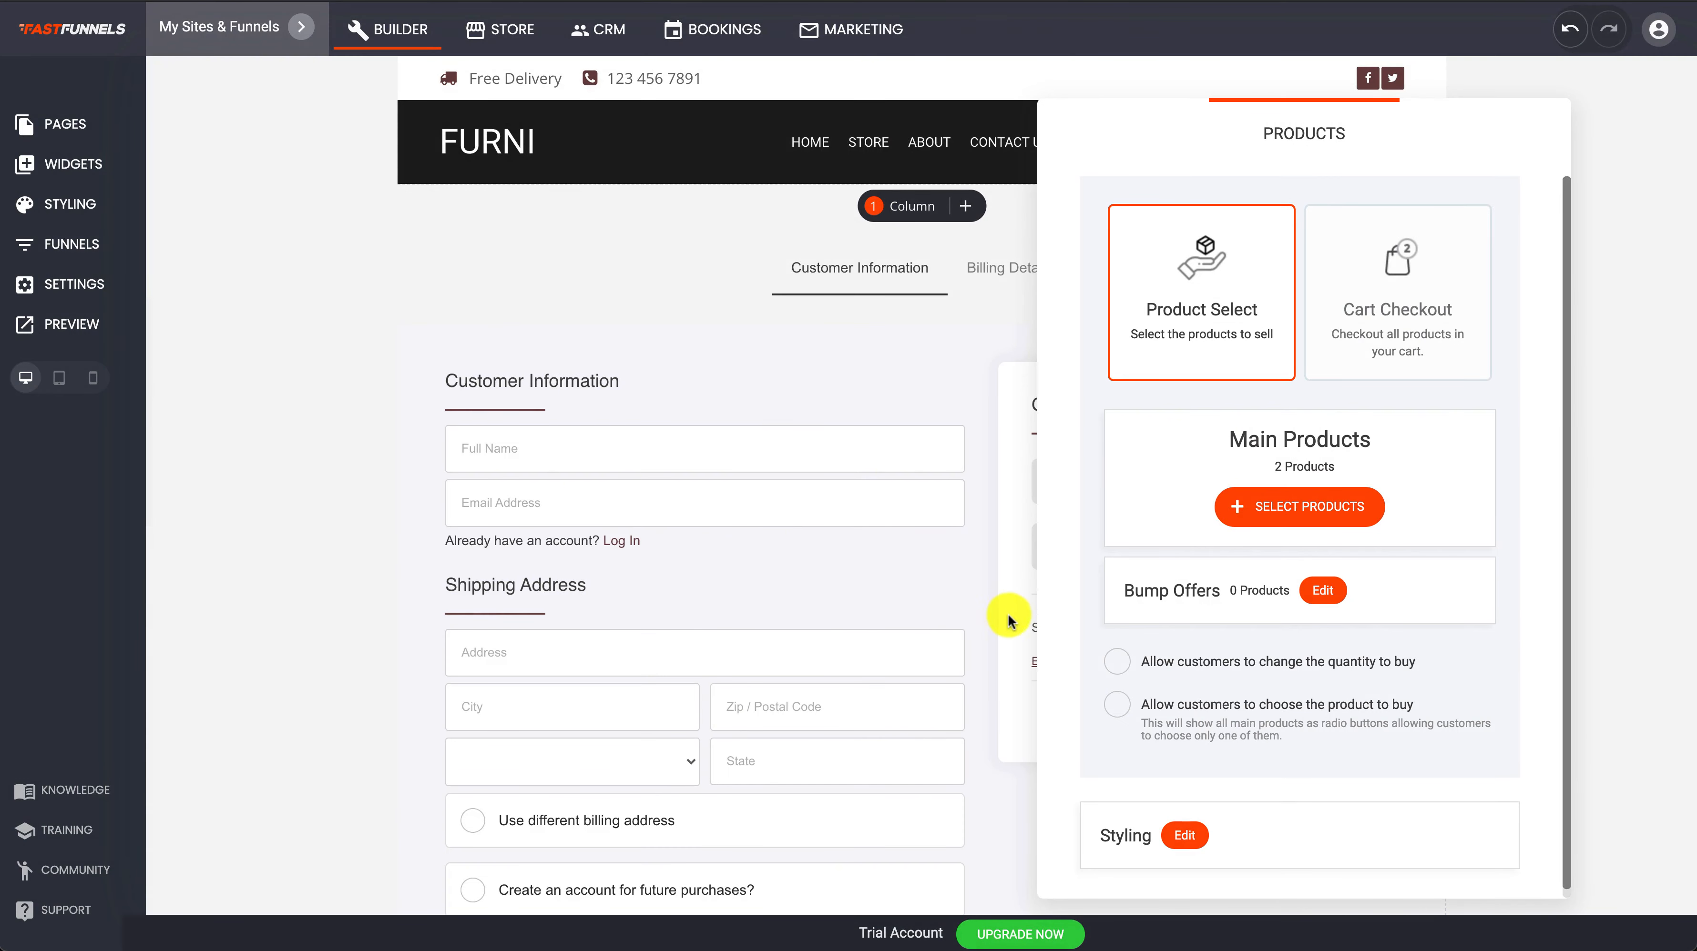
Add a bump offer to the checkout with Wooden Chair as its product.
left_click_drag(1323, 152, 542, 140)
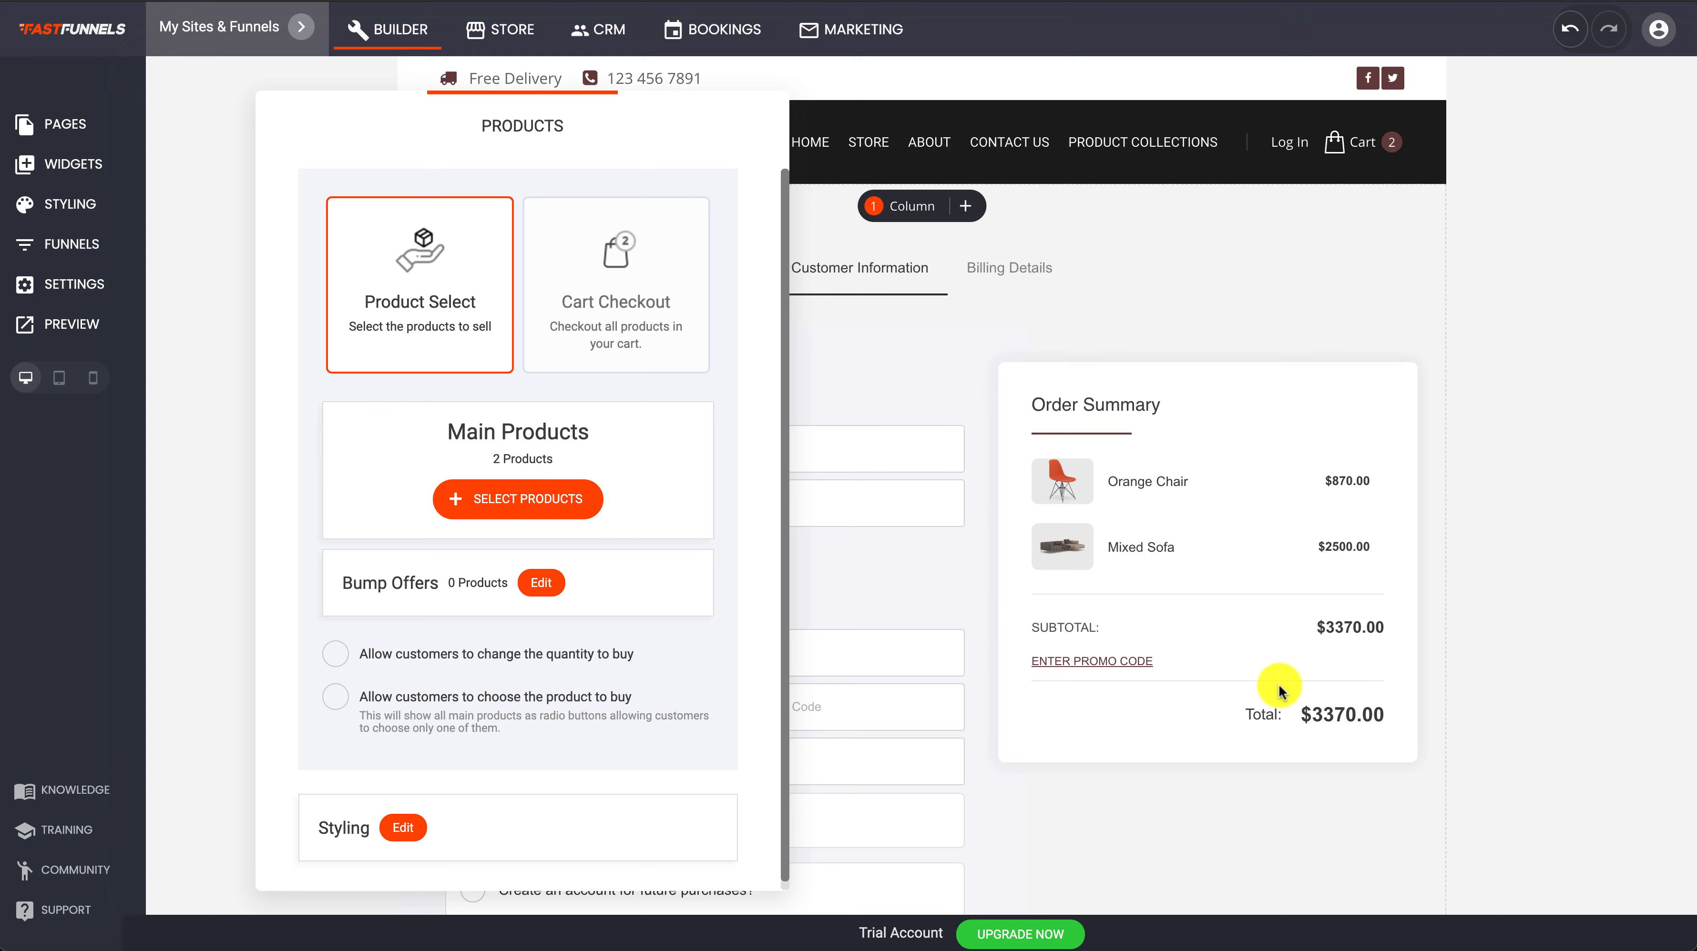
left_click(541, 585)
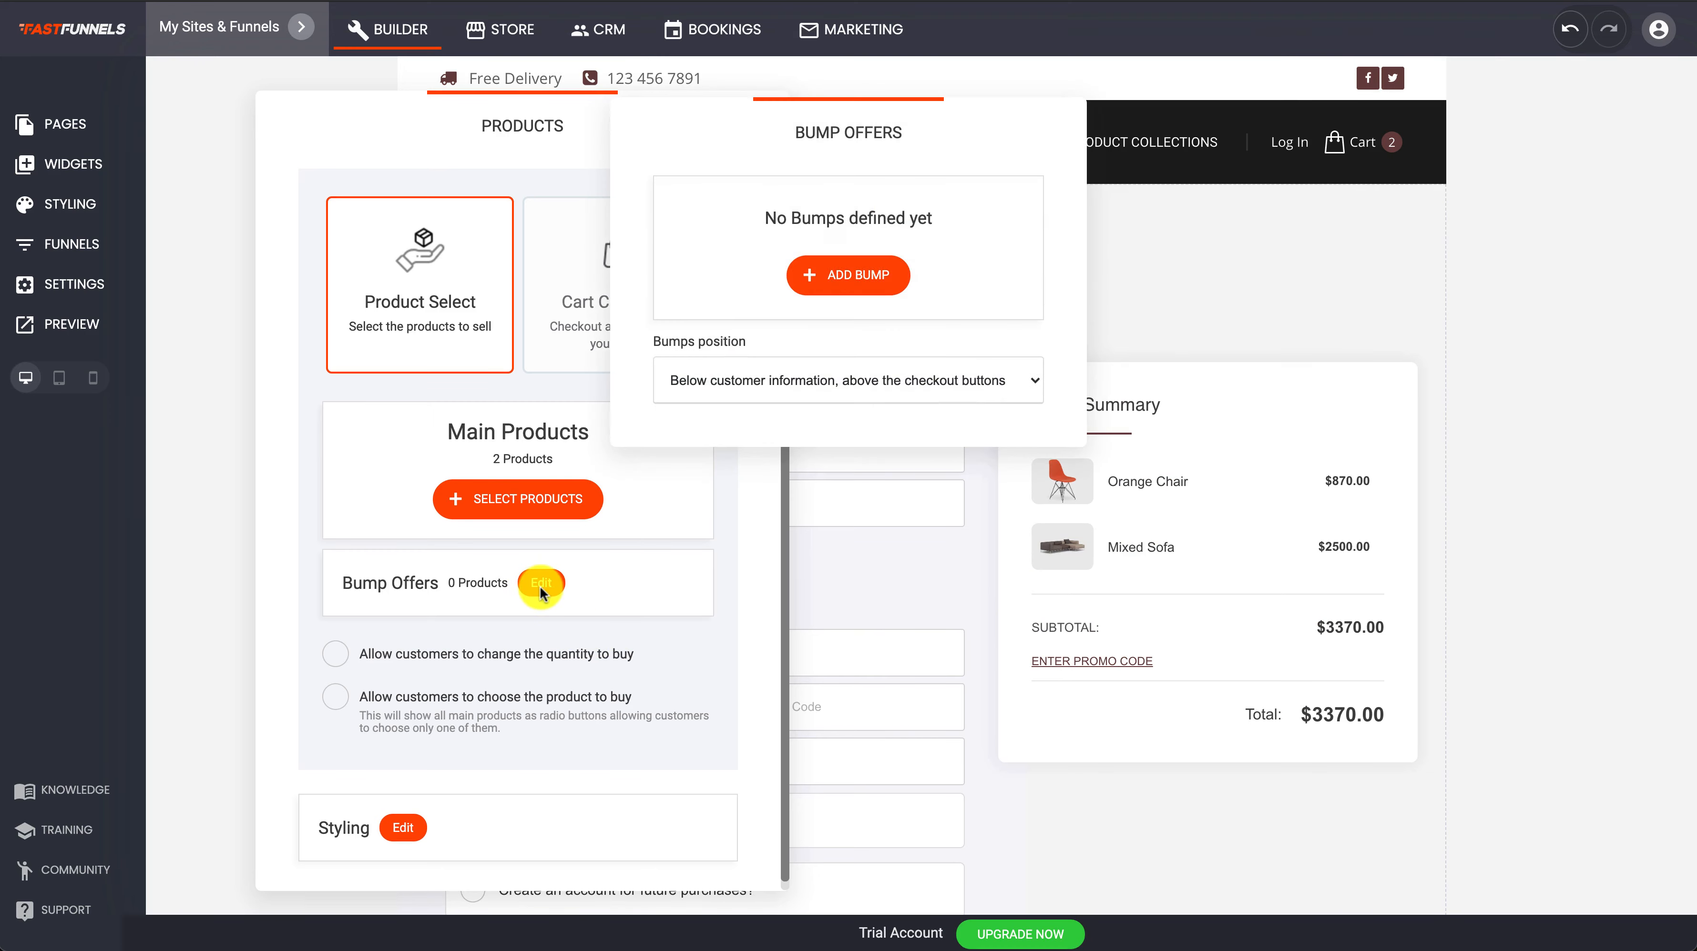
left_click(876, 292)
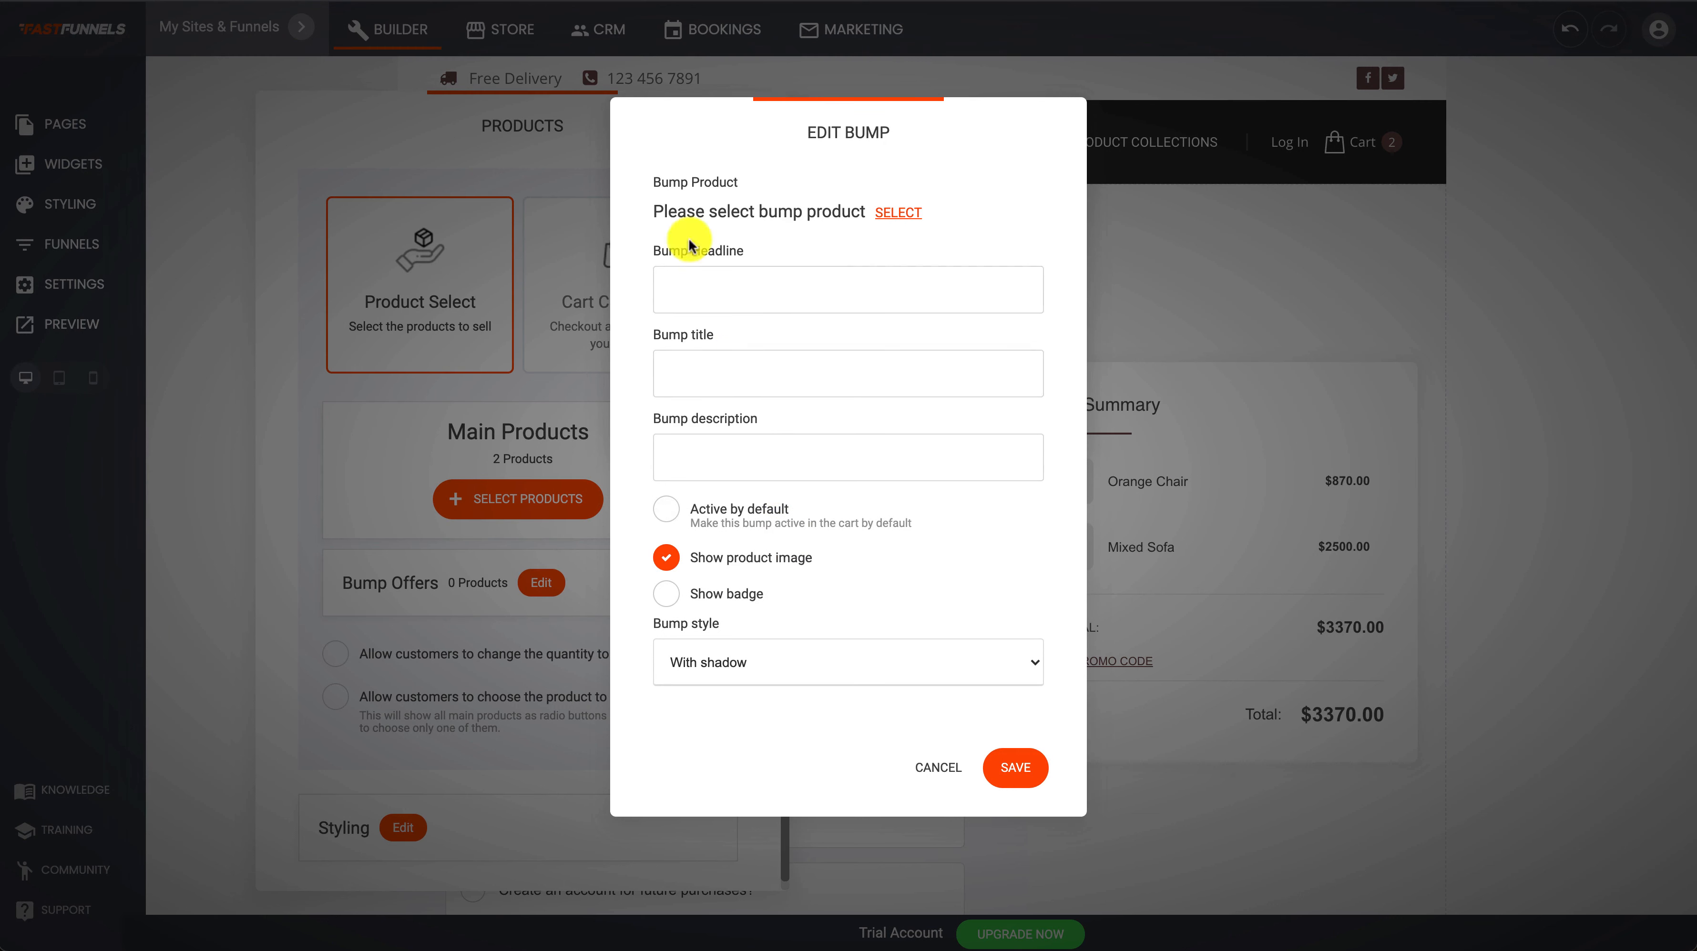
left_click(697, 289)
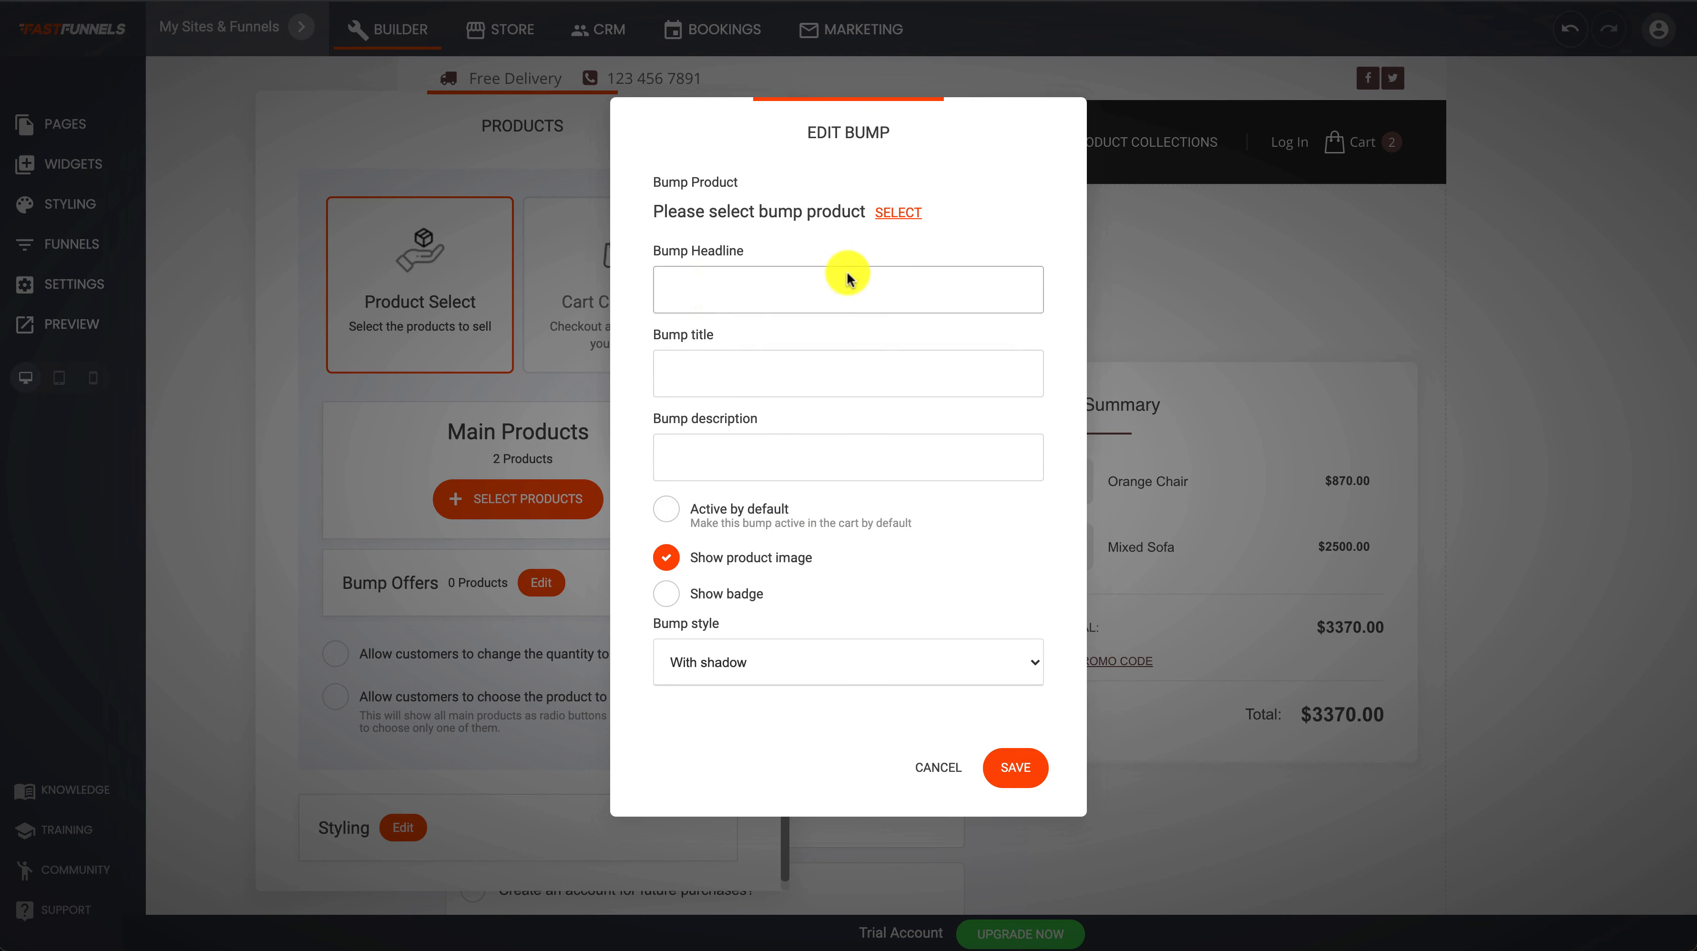
left_click(905, 216)
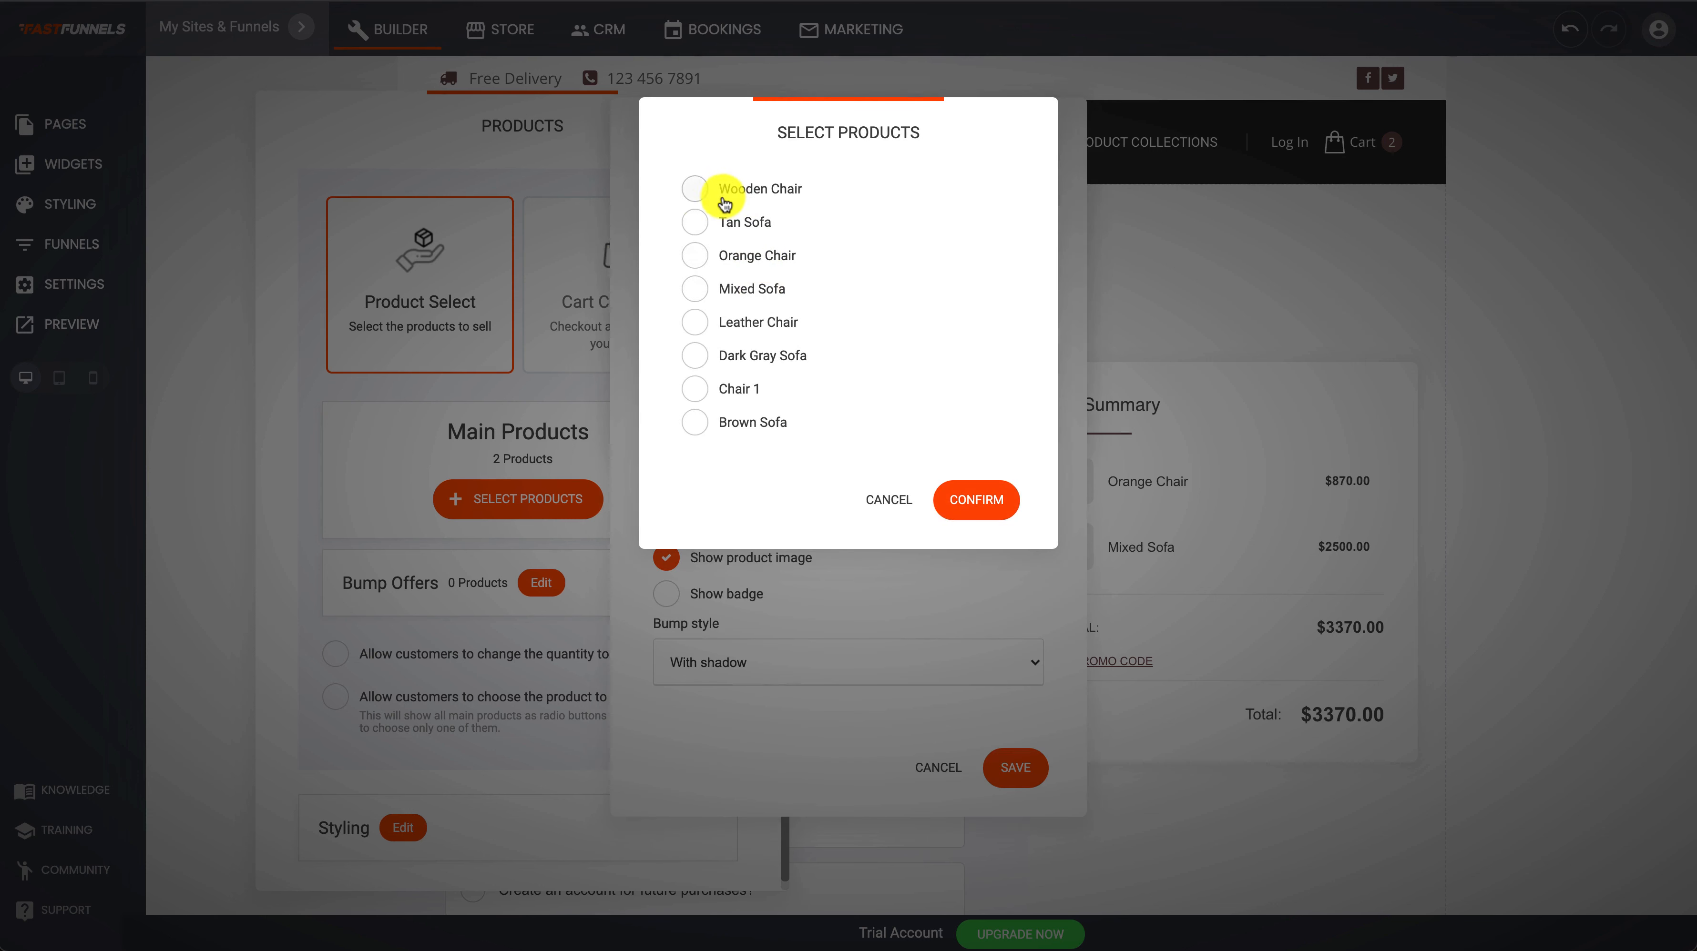
left_click(699, 197)
left_click(969, 500)
left_click(711, 273)
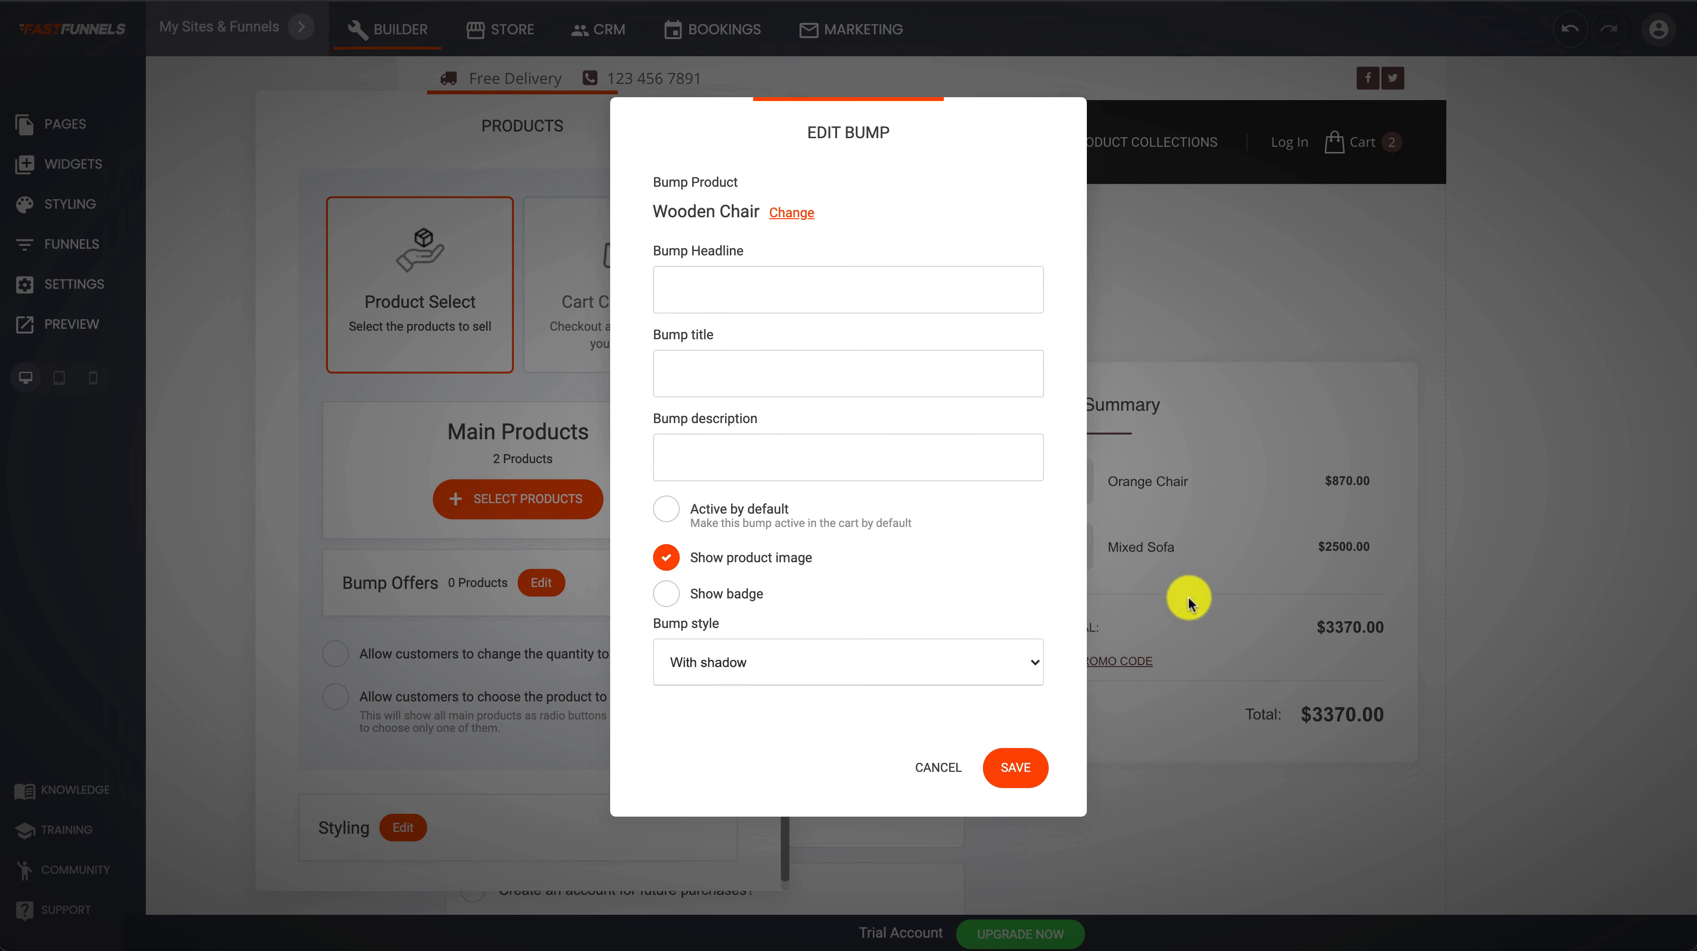
Set the bump headline to "Insure your furniture" and the title to "Look After Your Furniture", and fill the description with placeholder text.
left_click_drag(1016, 179, 775, 131)
left_click(623, 267)
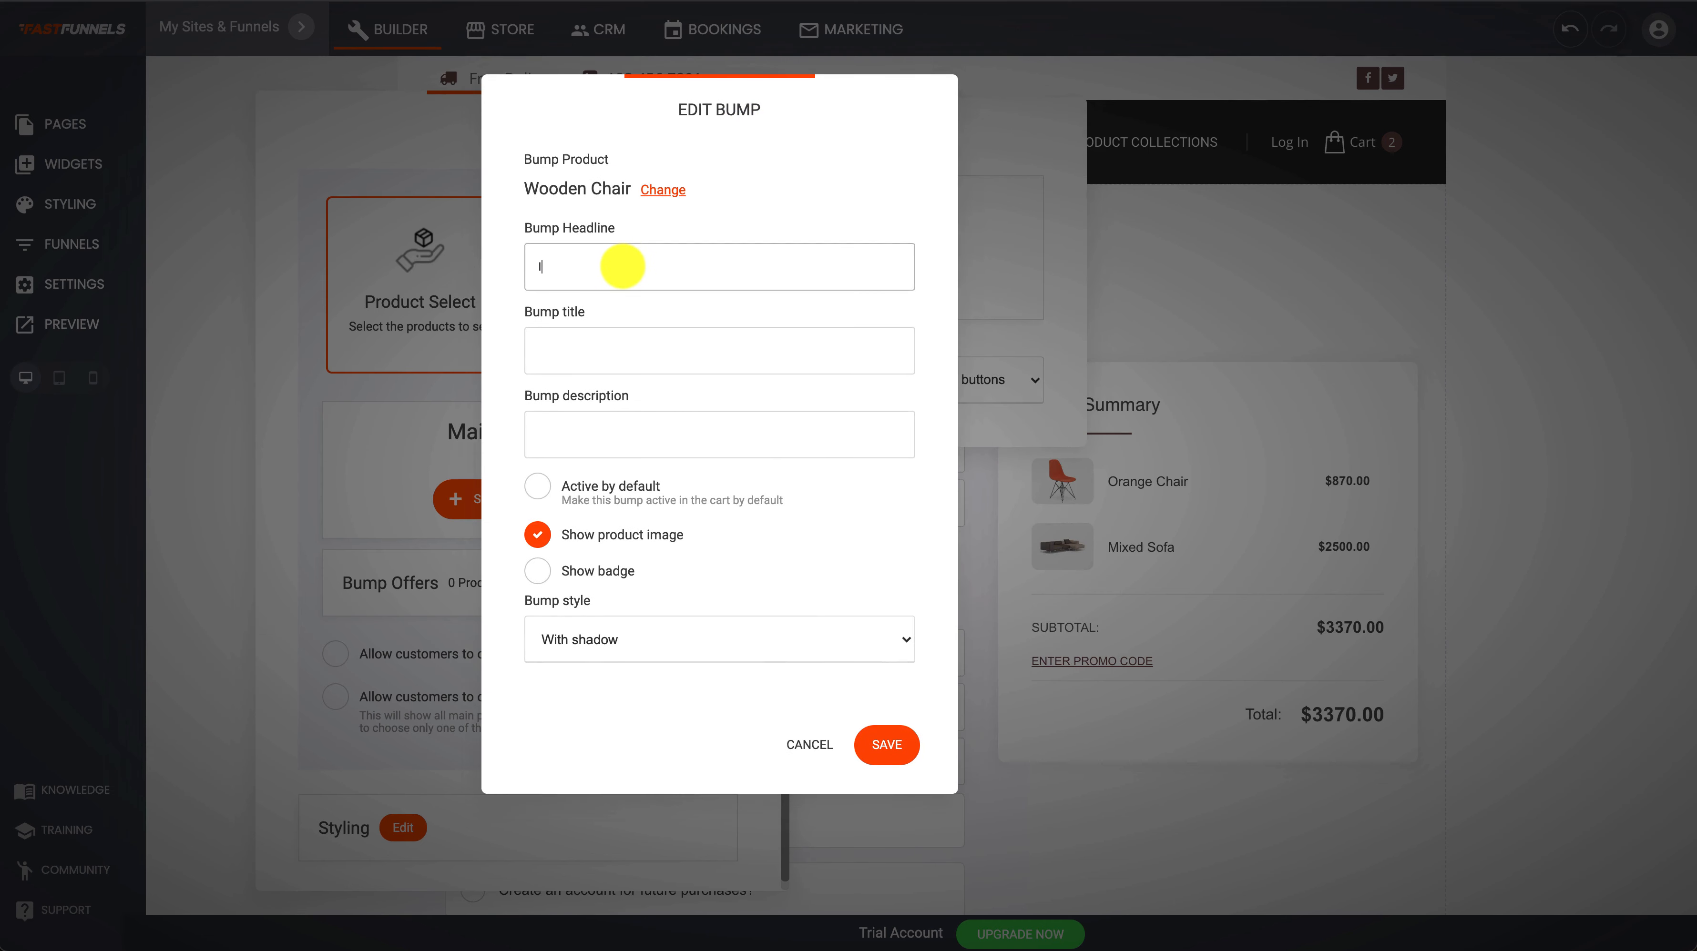
type("Insura")
left_click(623, 345)
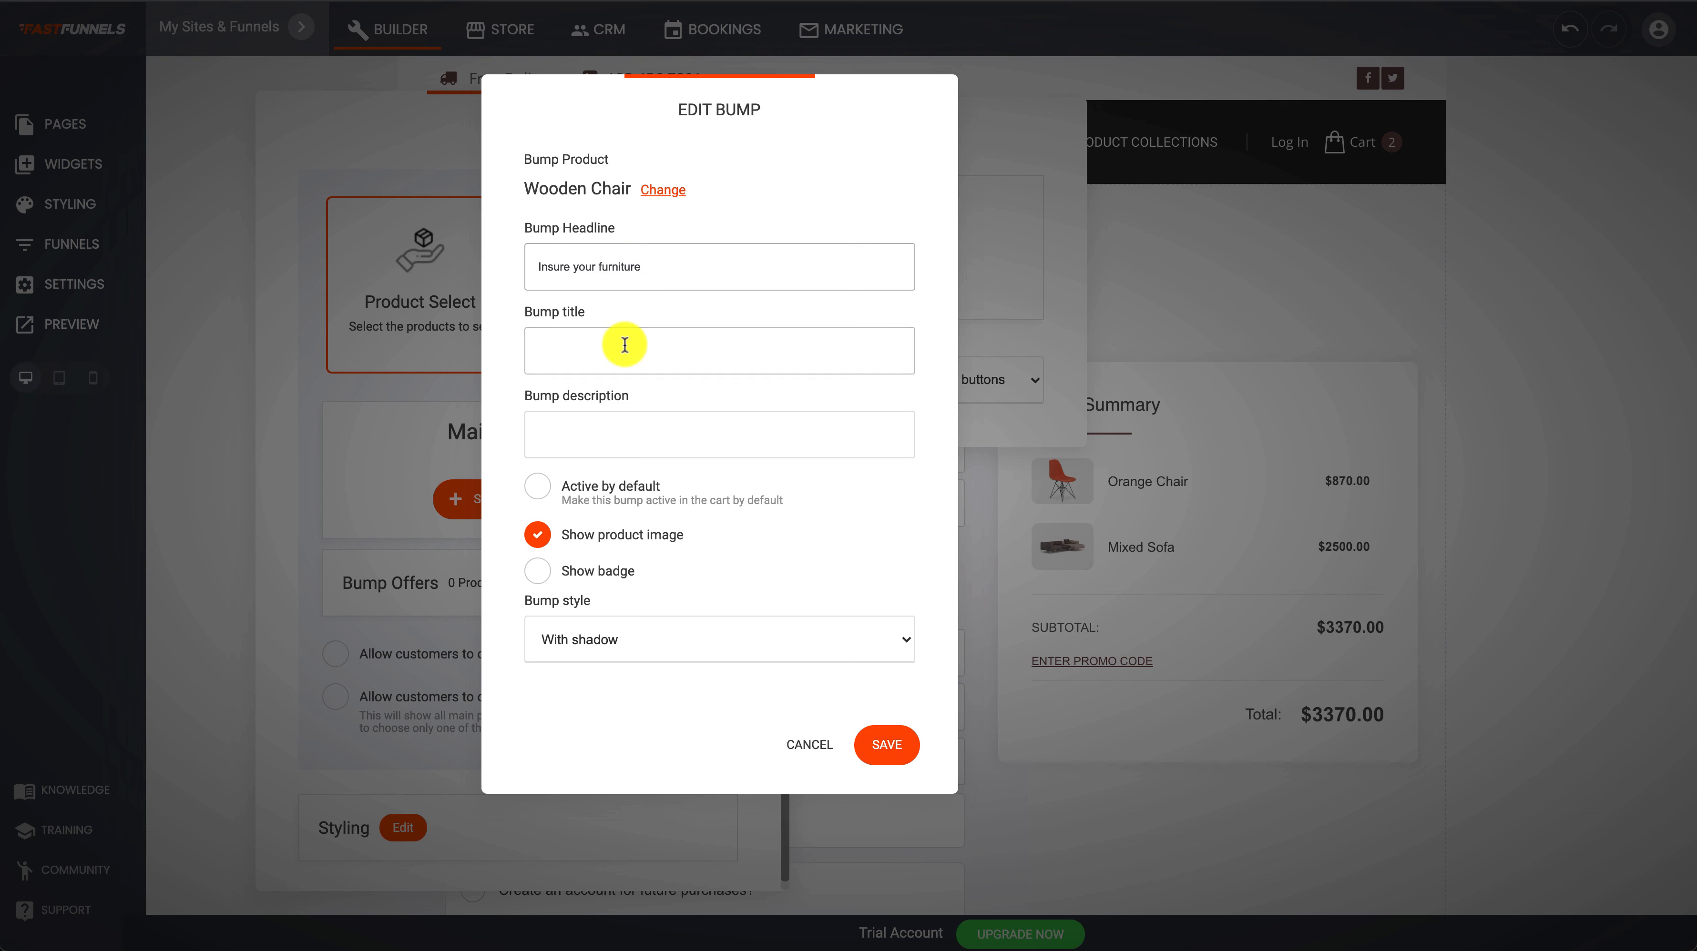
type("Look After Your Furniture")
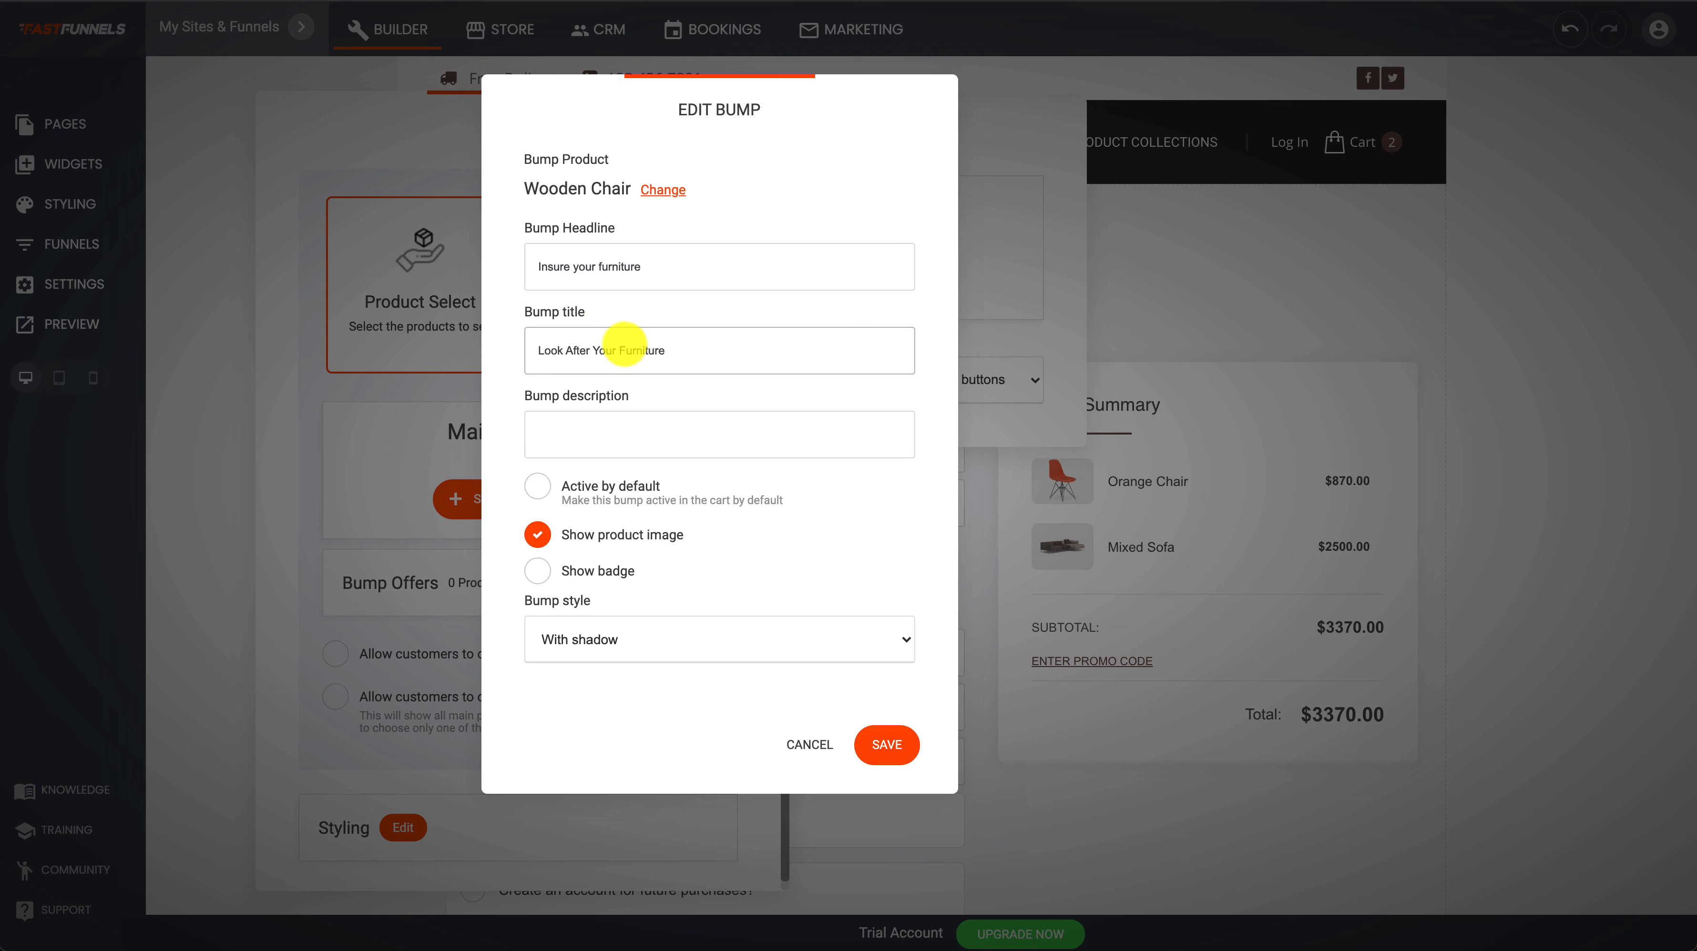
left_click(631, 429)
type("asd")
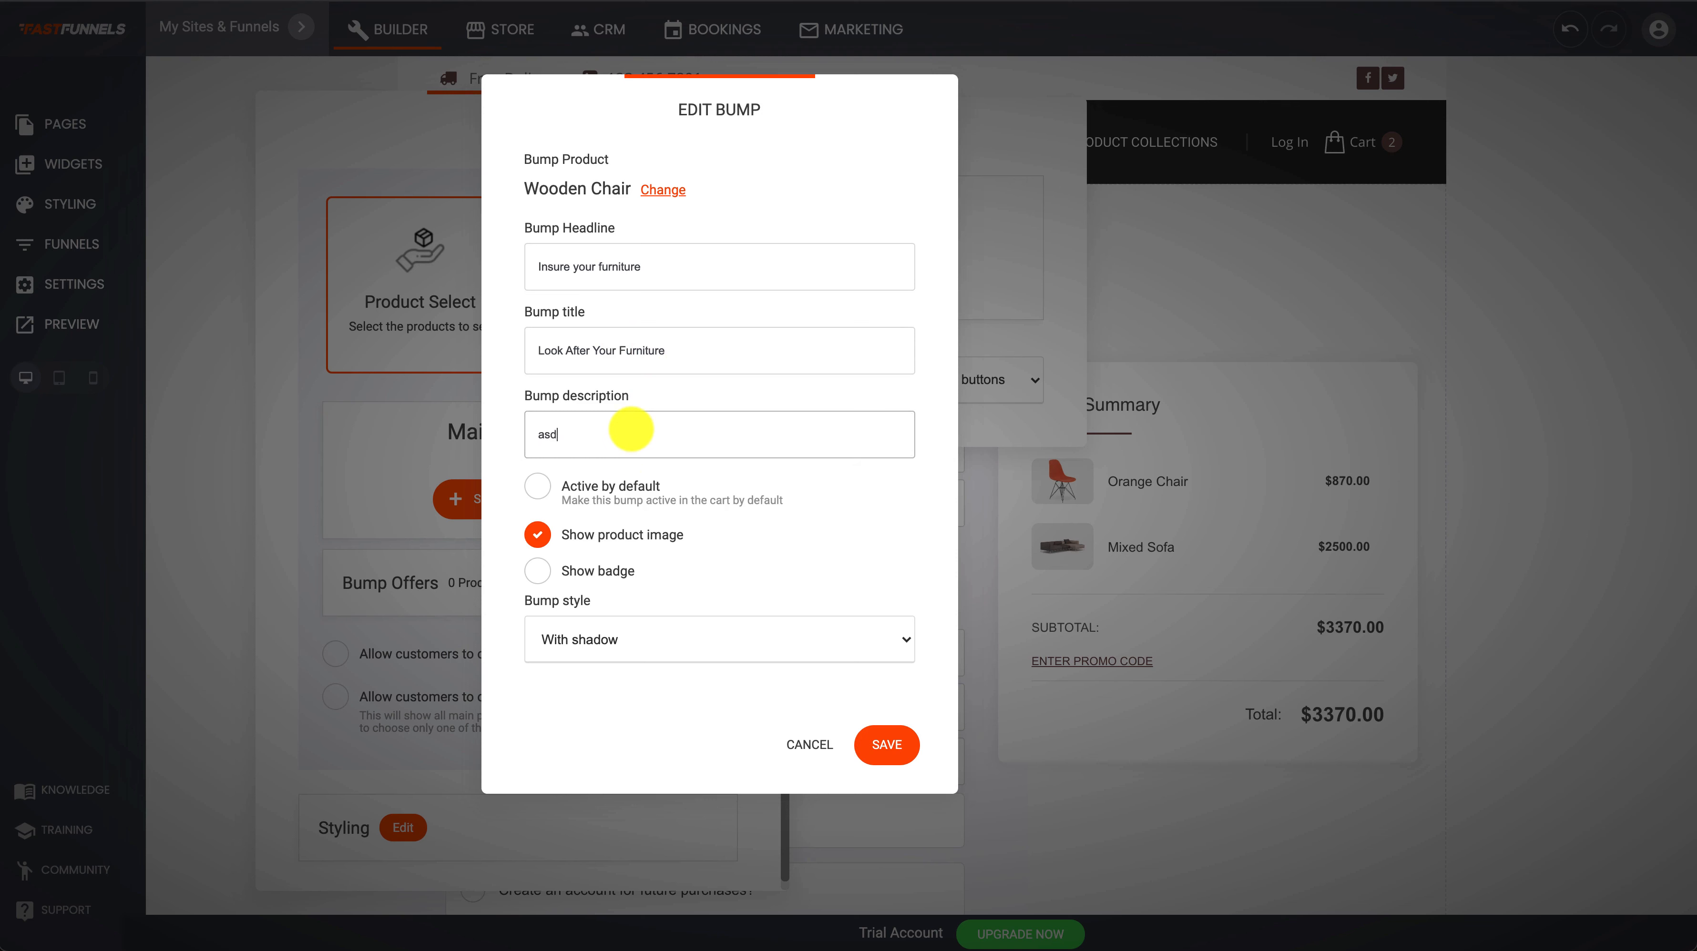
type("asfasdfdsafasdasdsadasdasdsadasdsa")
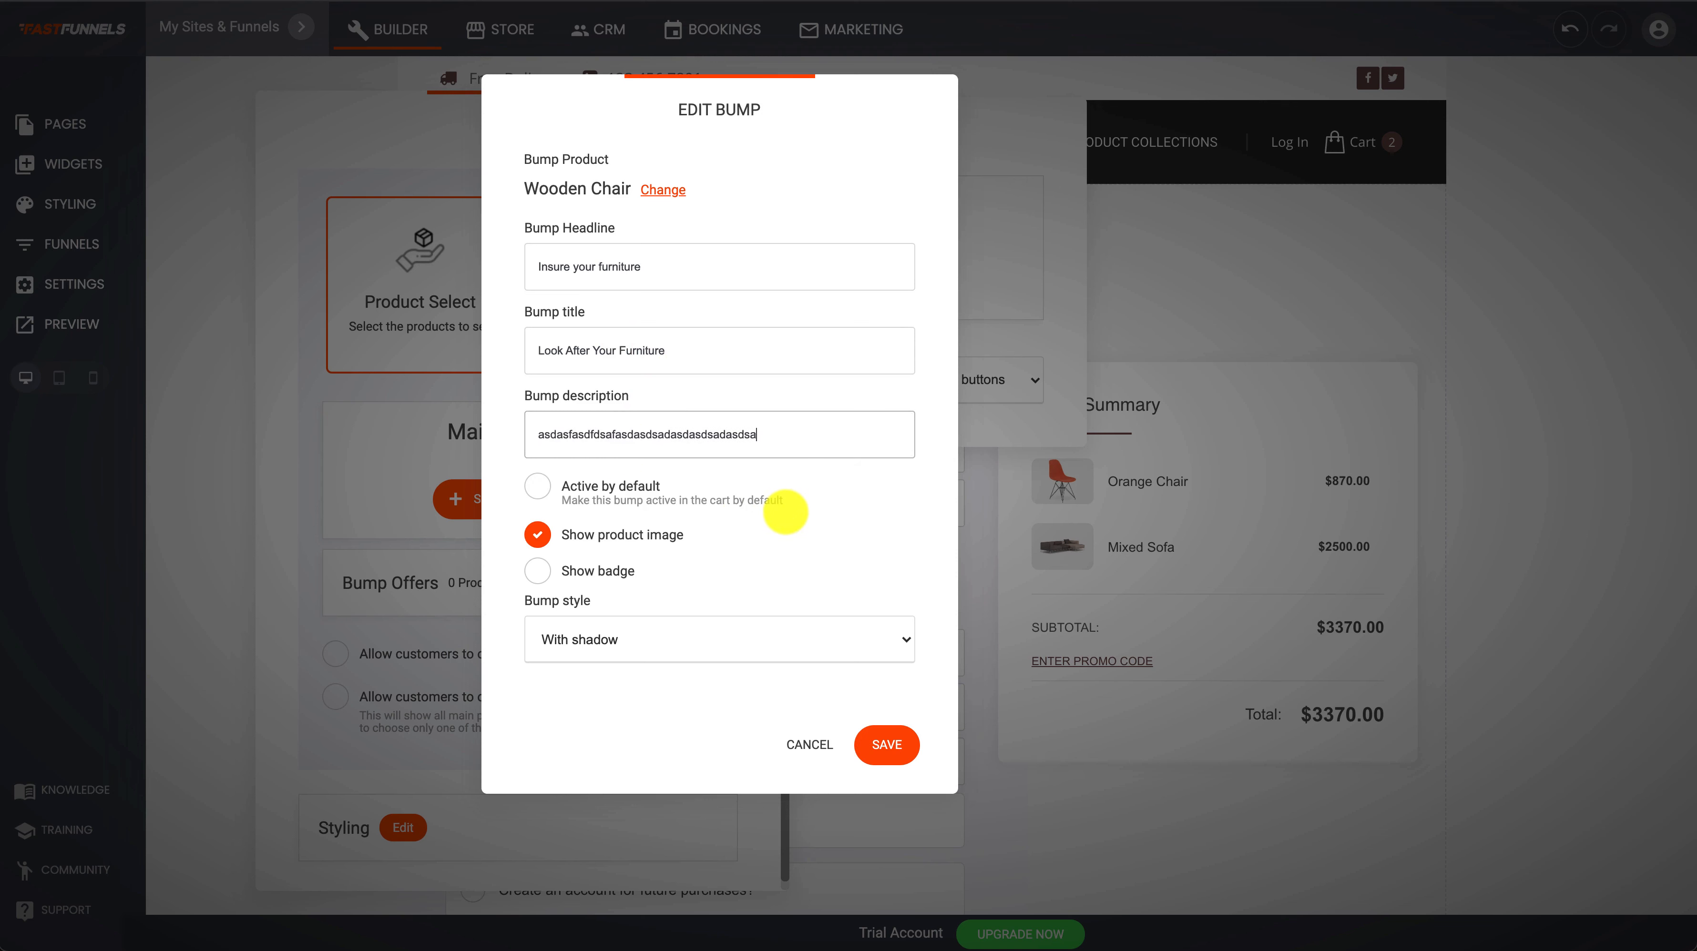
Try the bump's badge option, turn it back off, and save the bump offer.
left_click(536, 572)
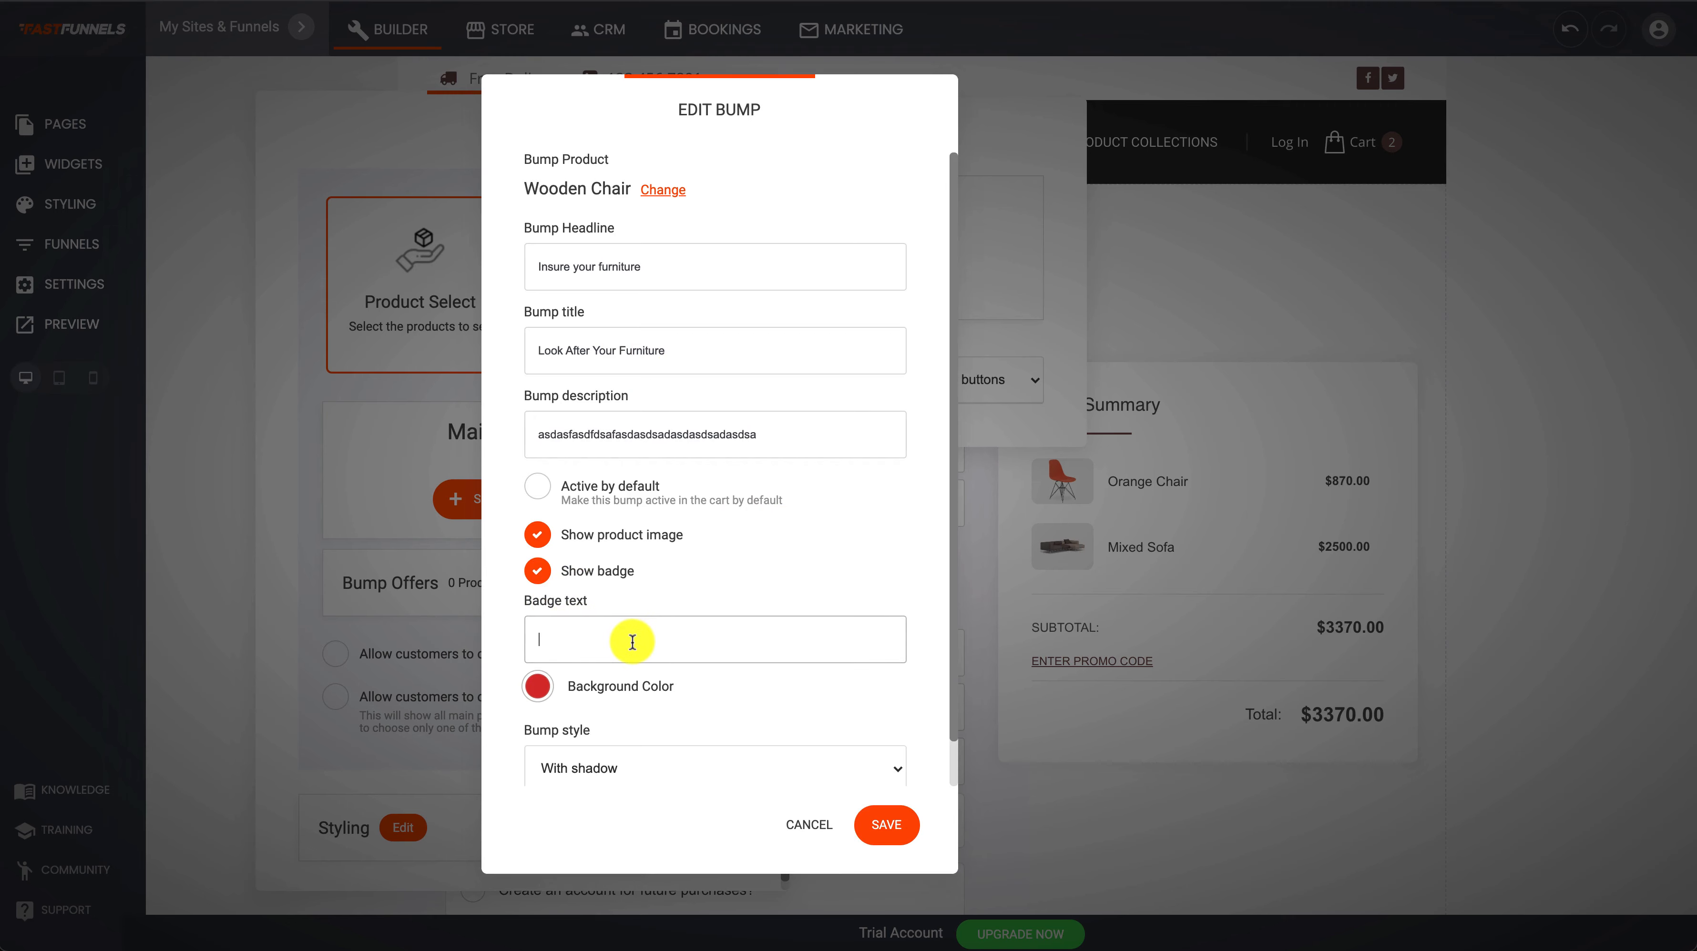
left_click(536, 571)
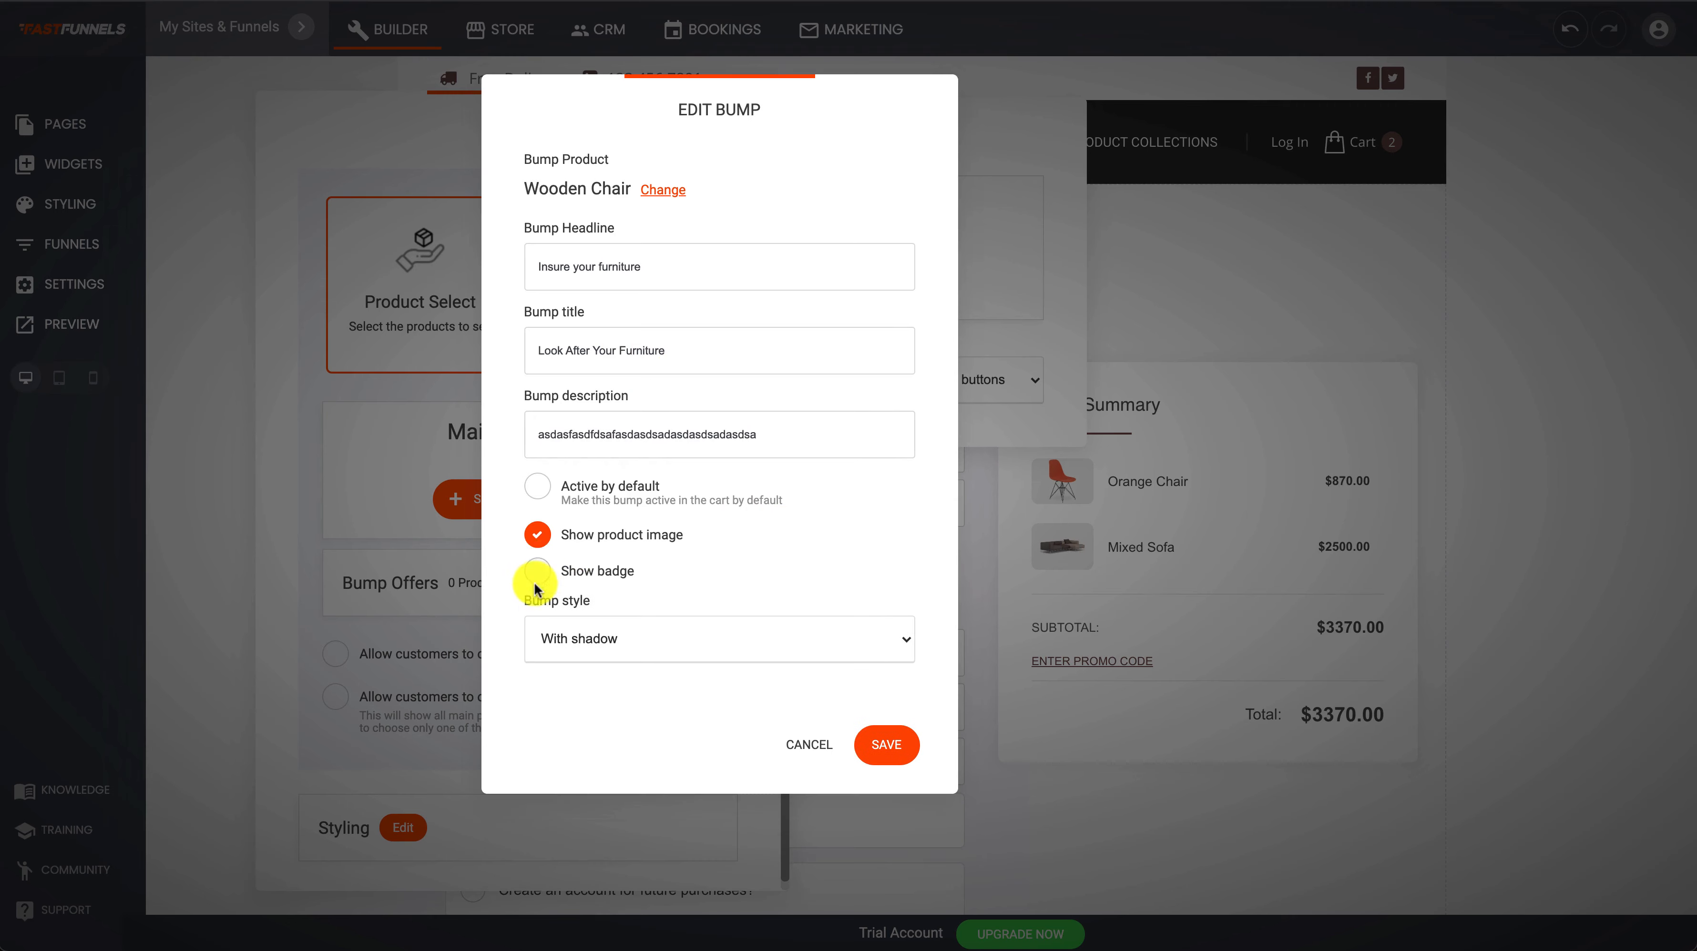
left_click(887, 745)
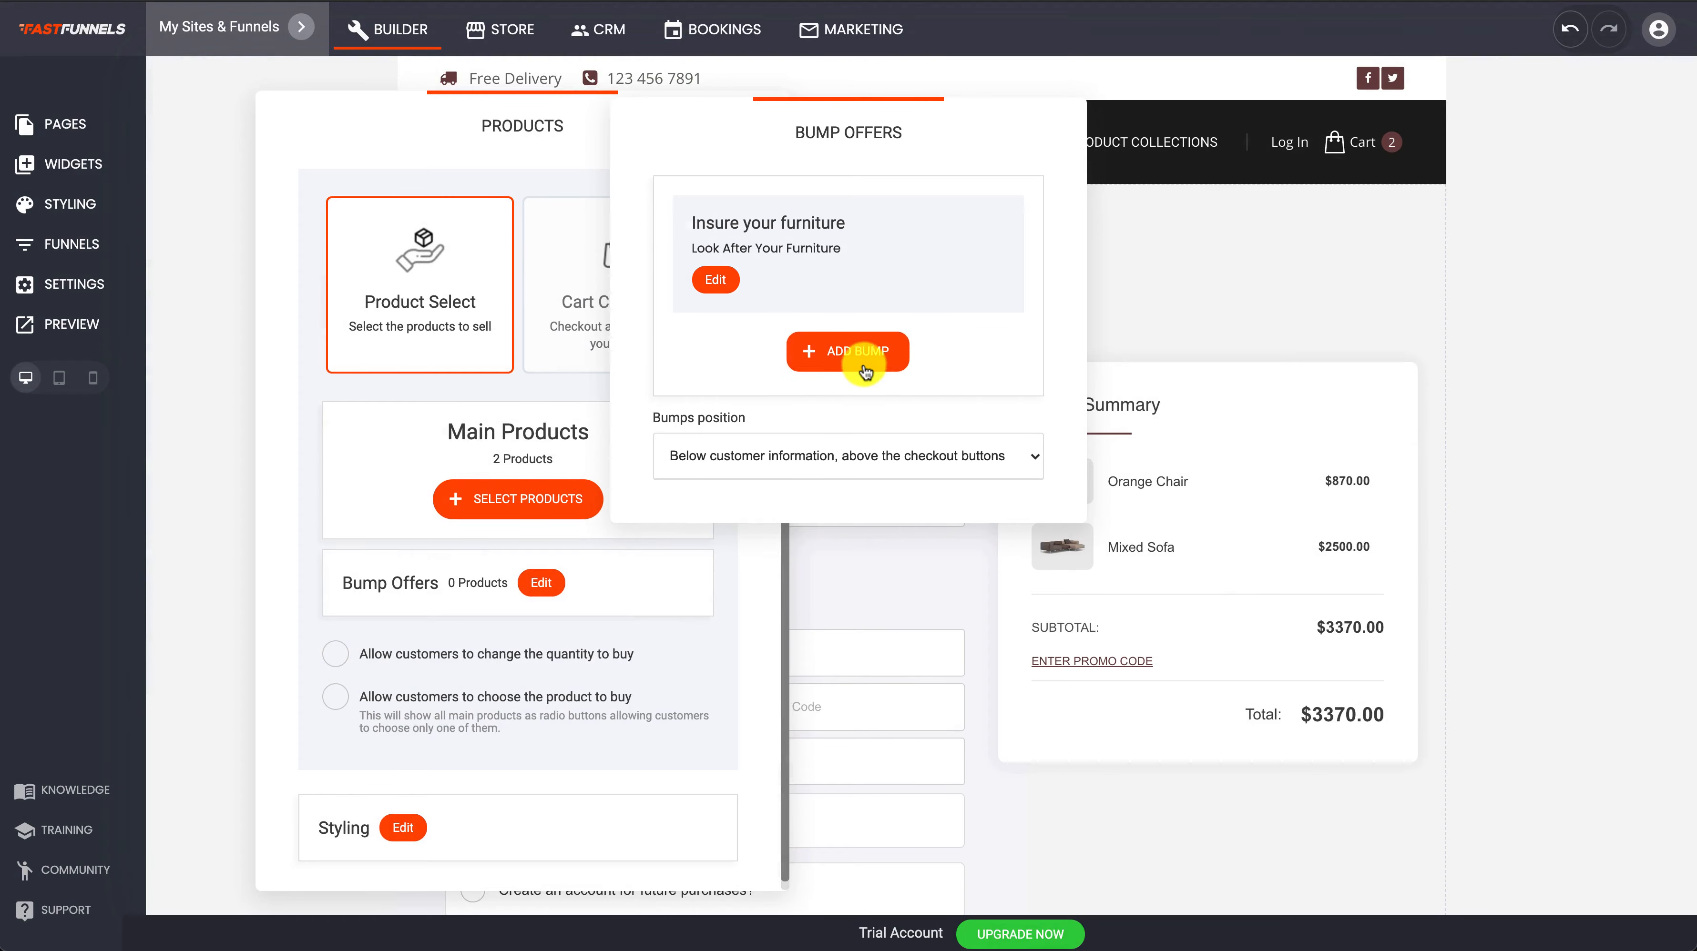
Make the "Insure your furniture" bump active by default, save it and close the bump offers.
left_click(725, 296)
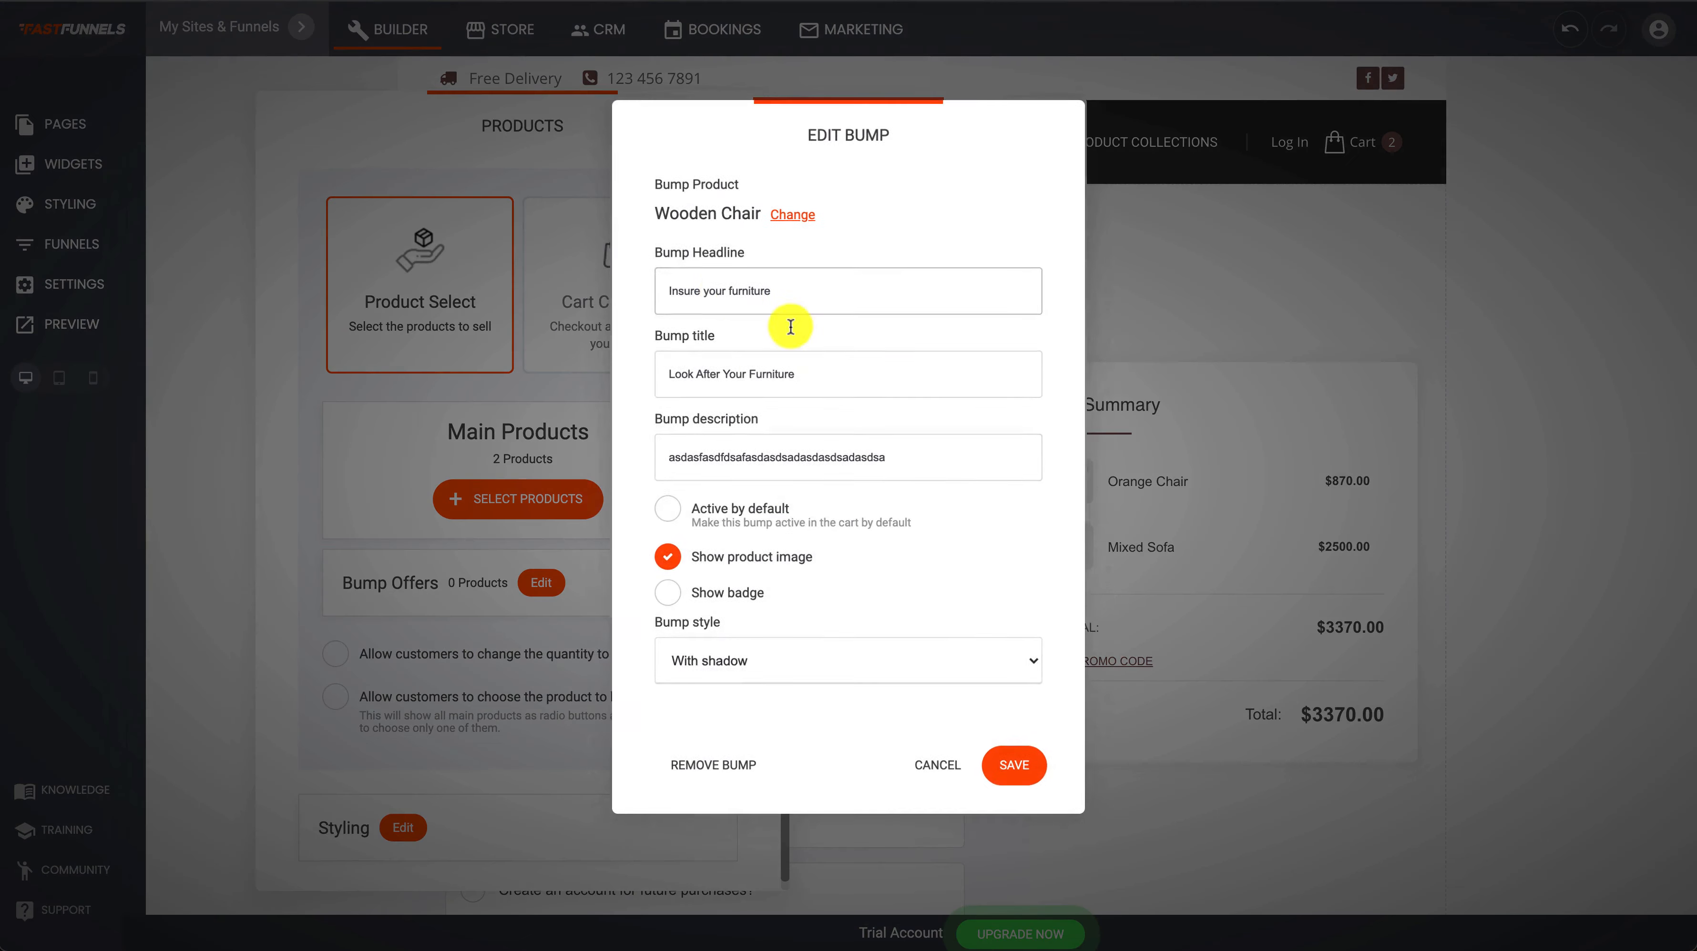
left_click(704, 524)
left_click(1013, 766)
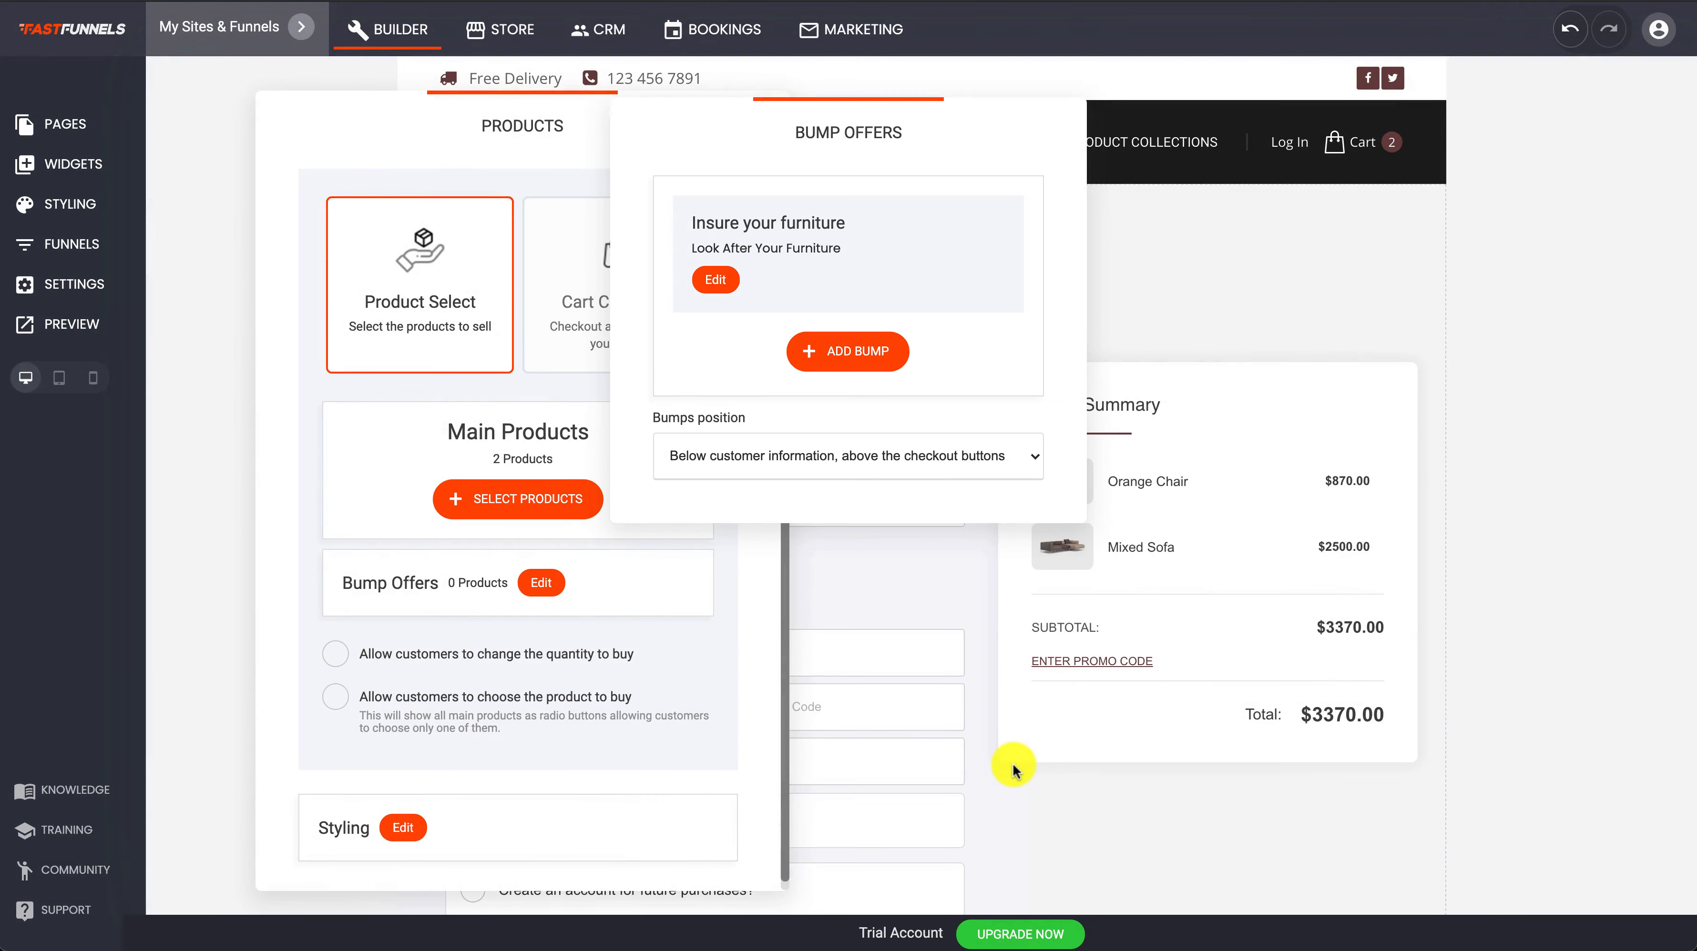
left_click(786, 633)
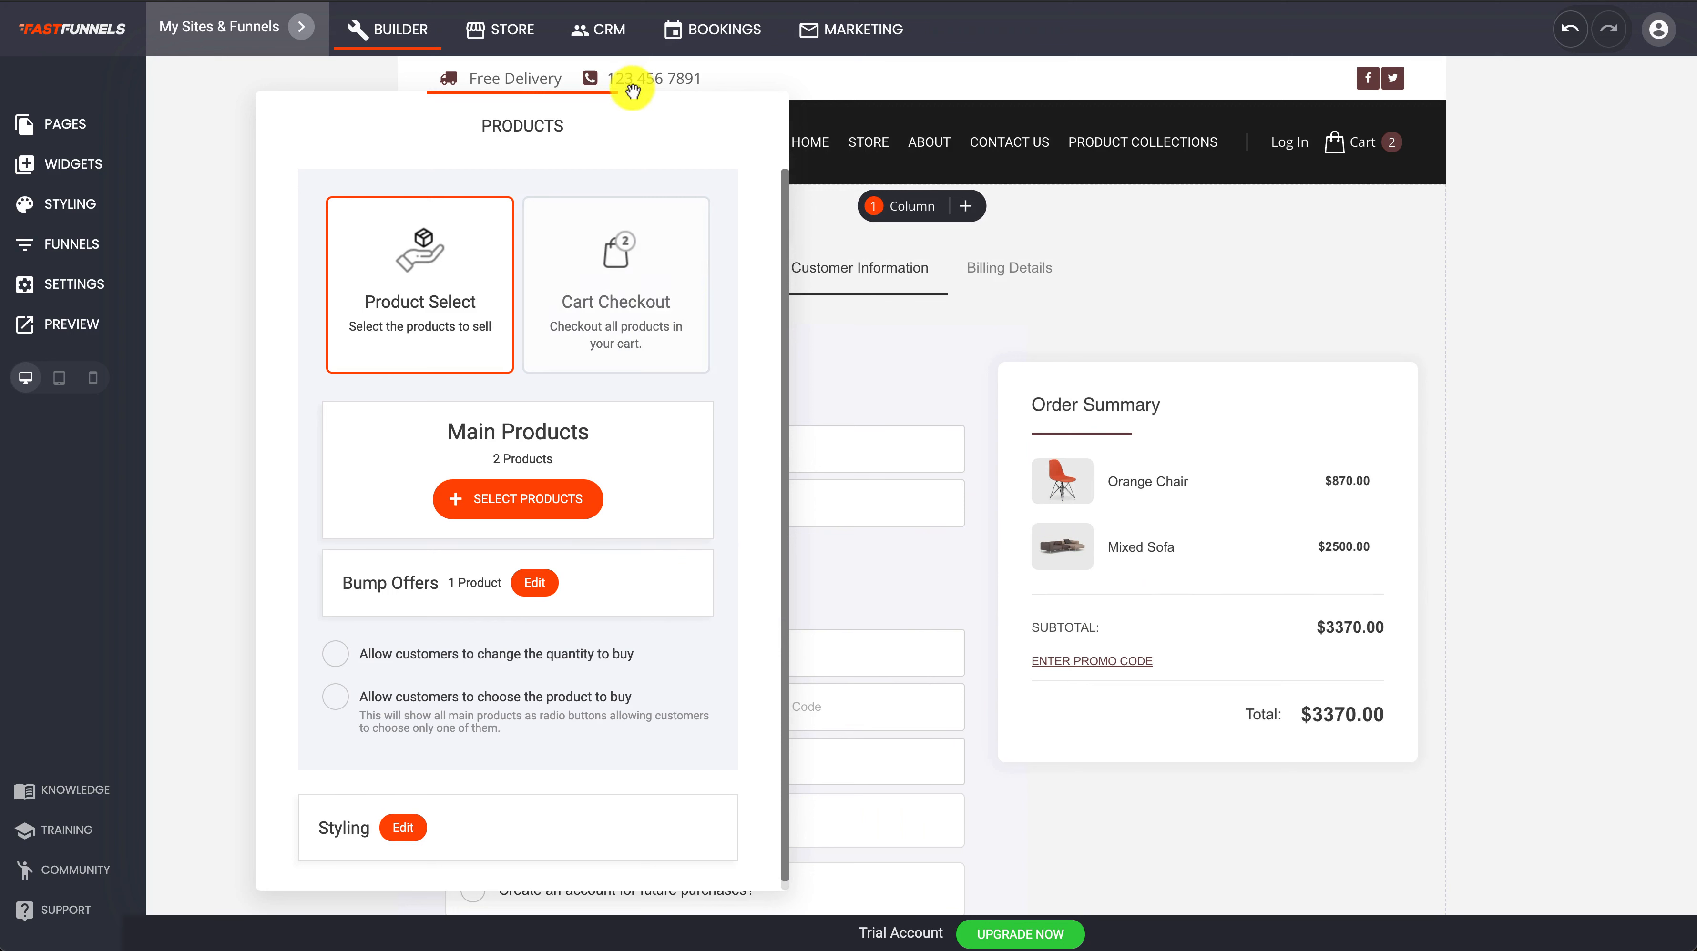
Allow customers to change the quantity to buy, and save the page.
left_click_drag(628, 134, 557, 104)
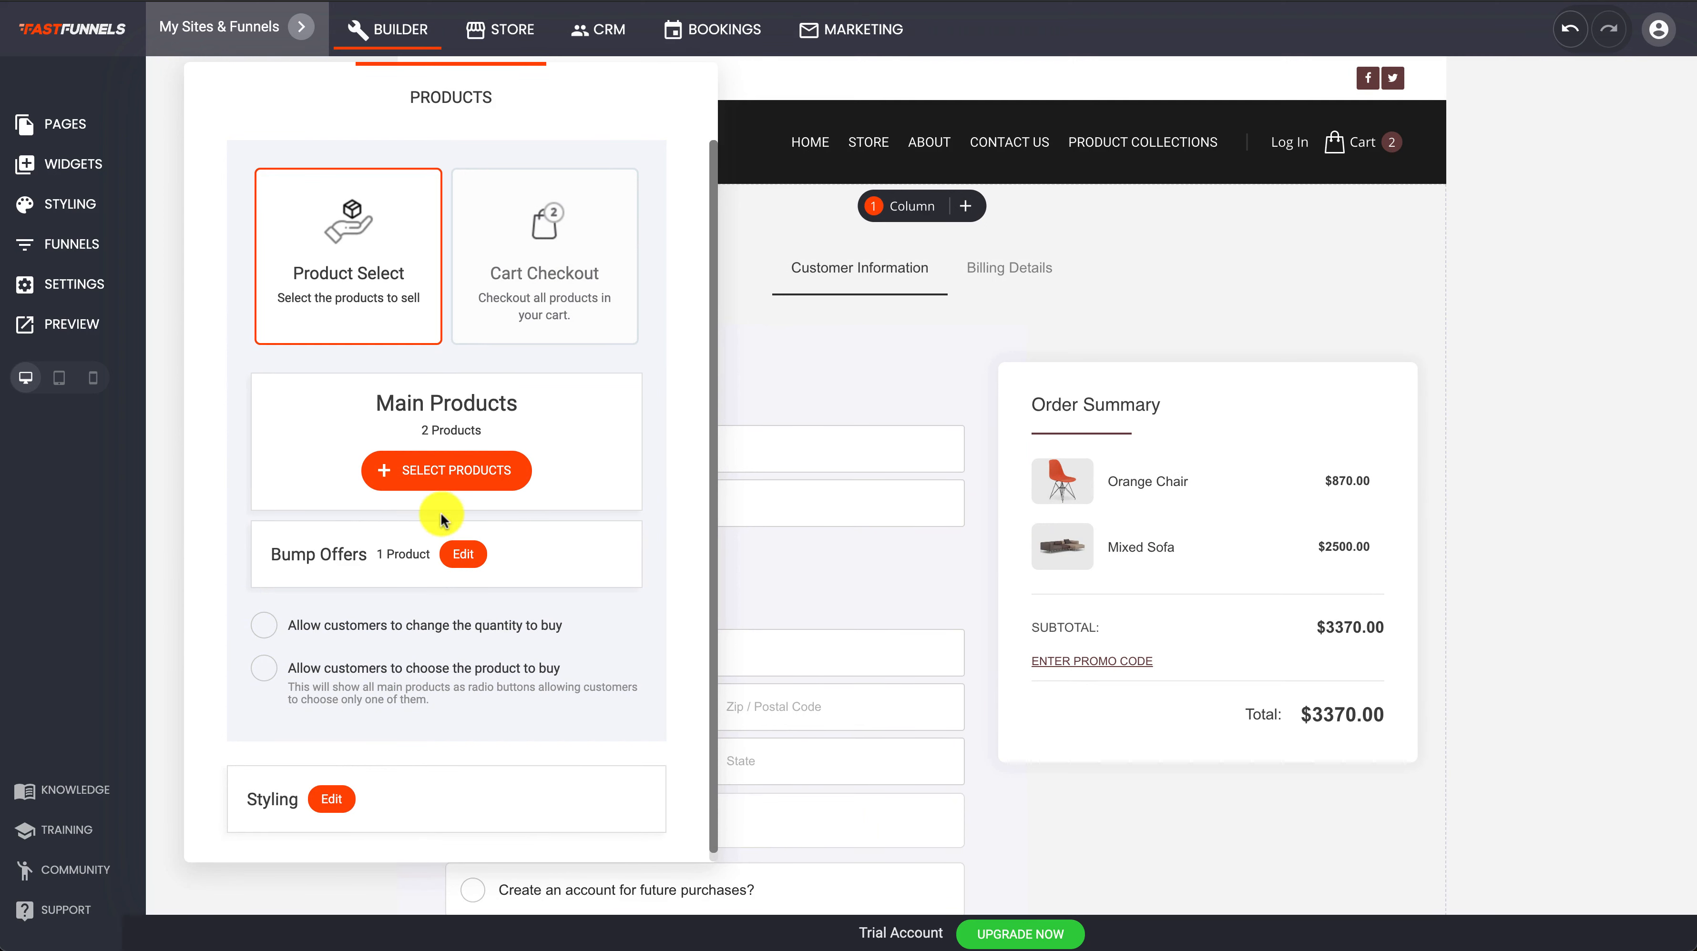
left_click(264, 626)
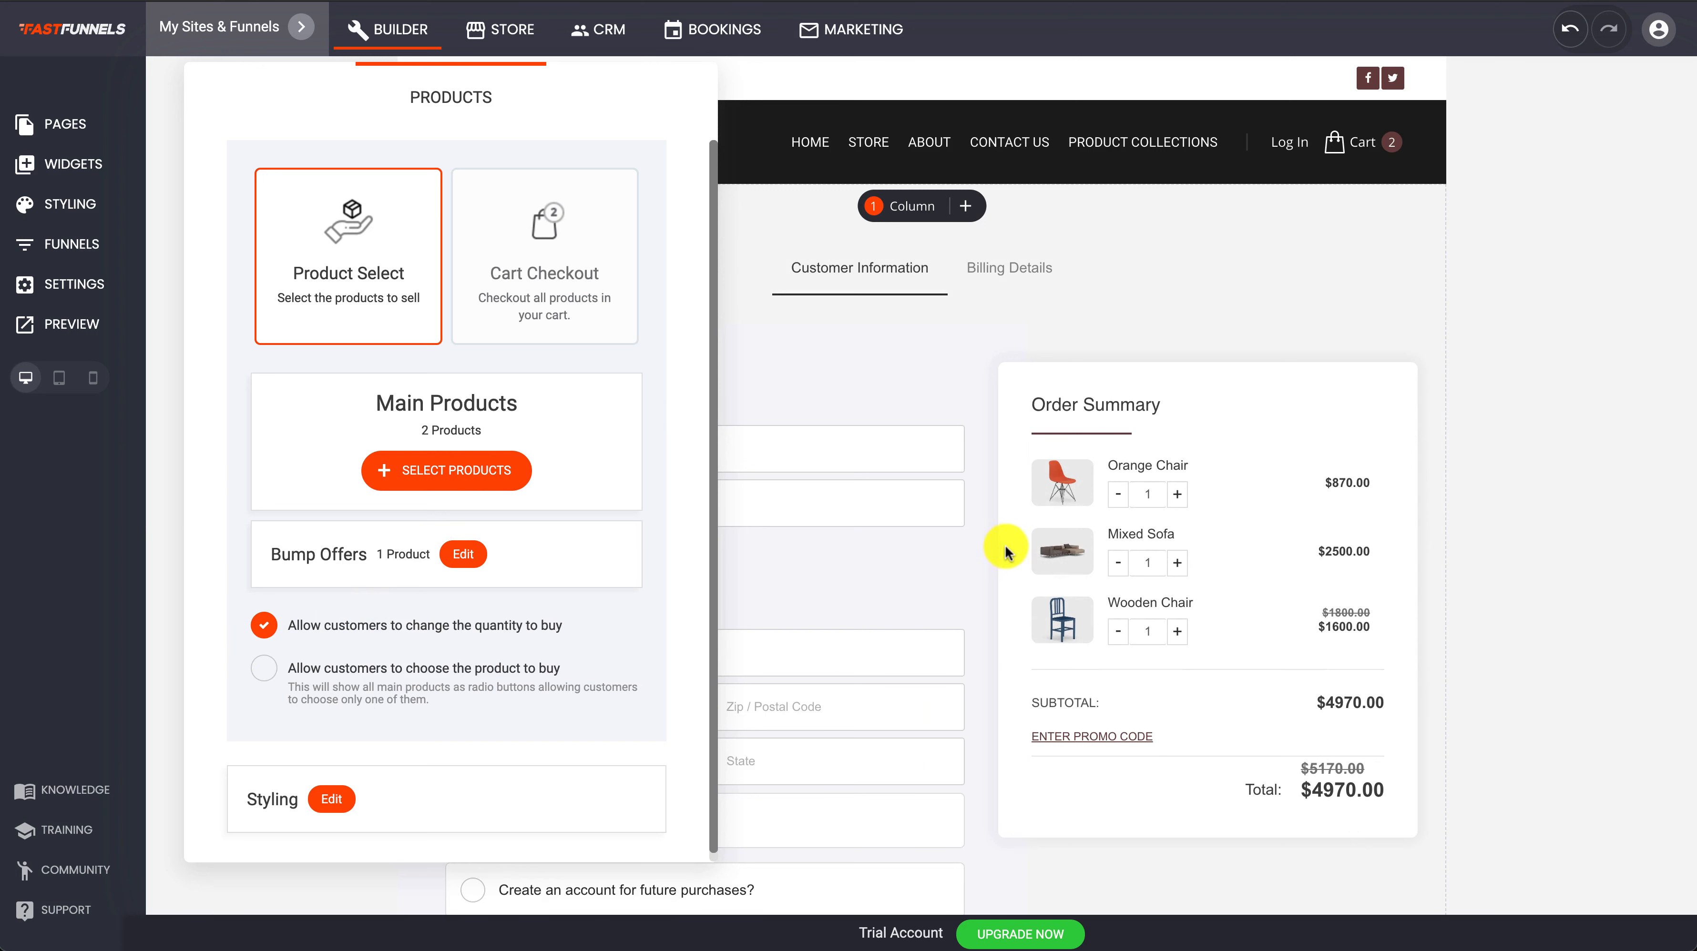
left_click(1177, 497)
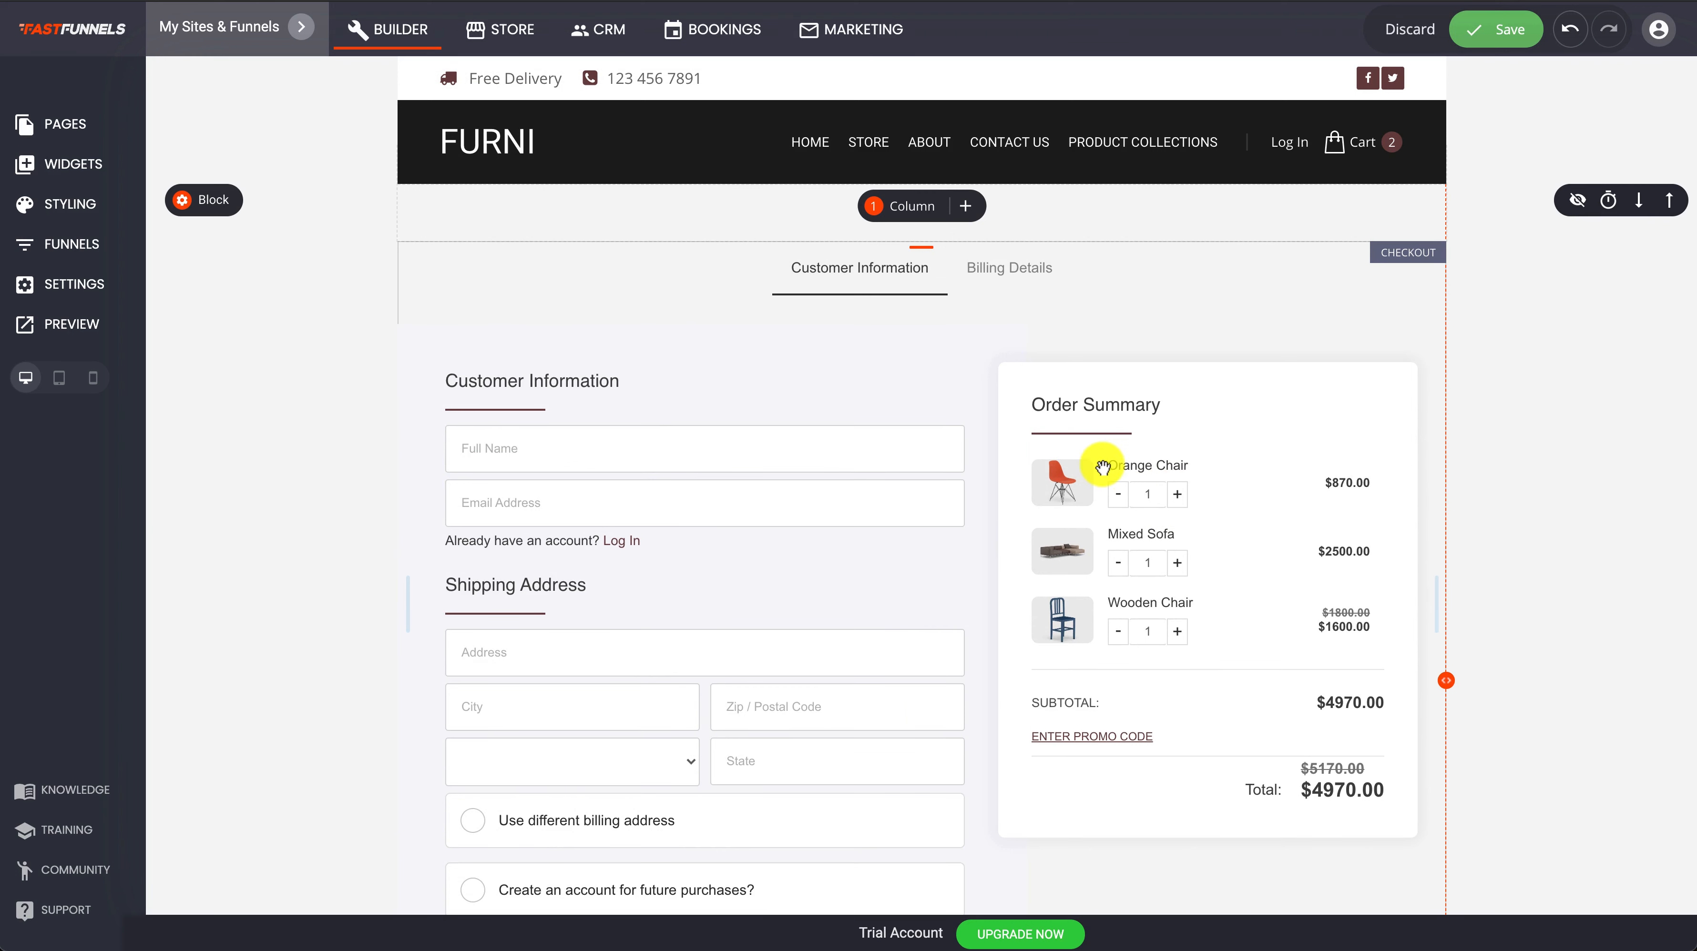
left_click(1498, 28)
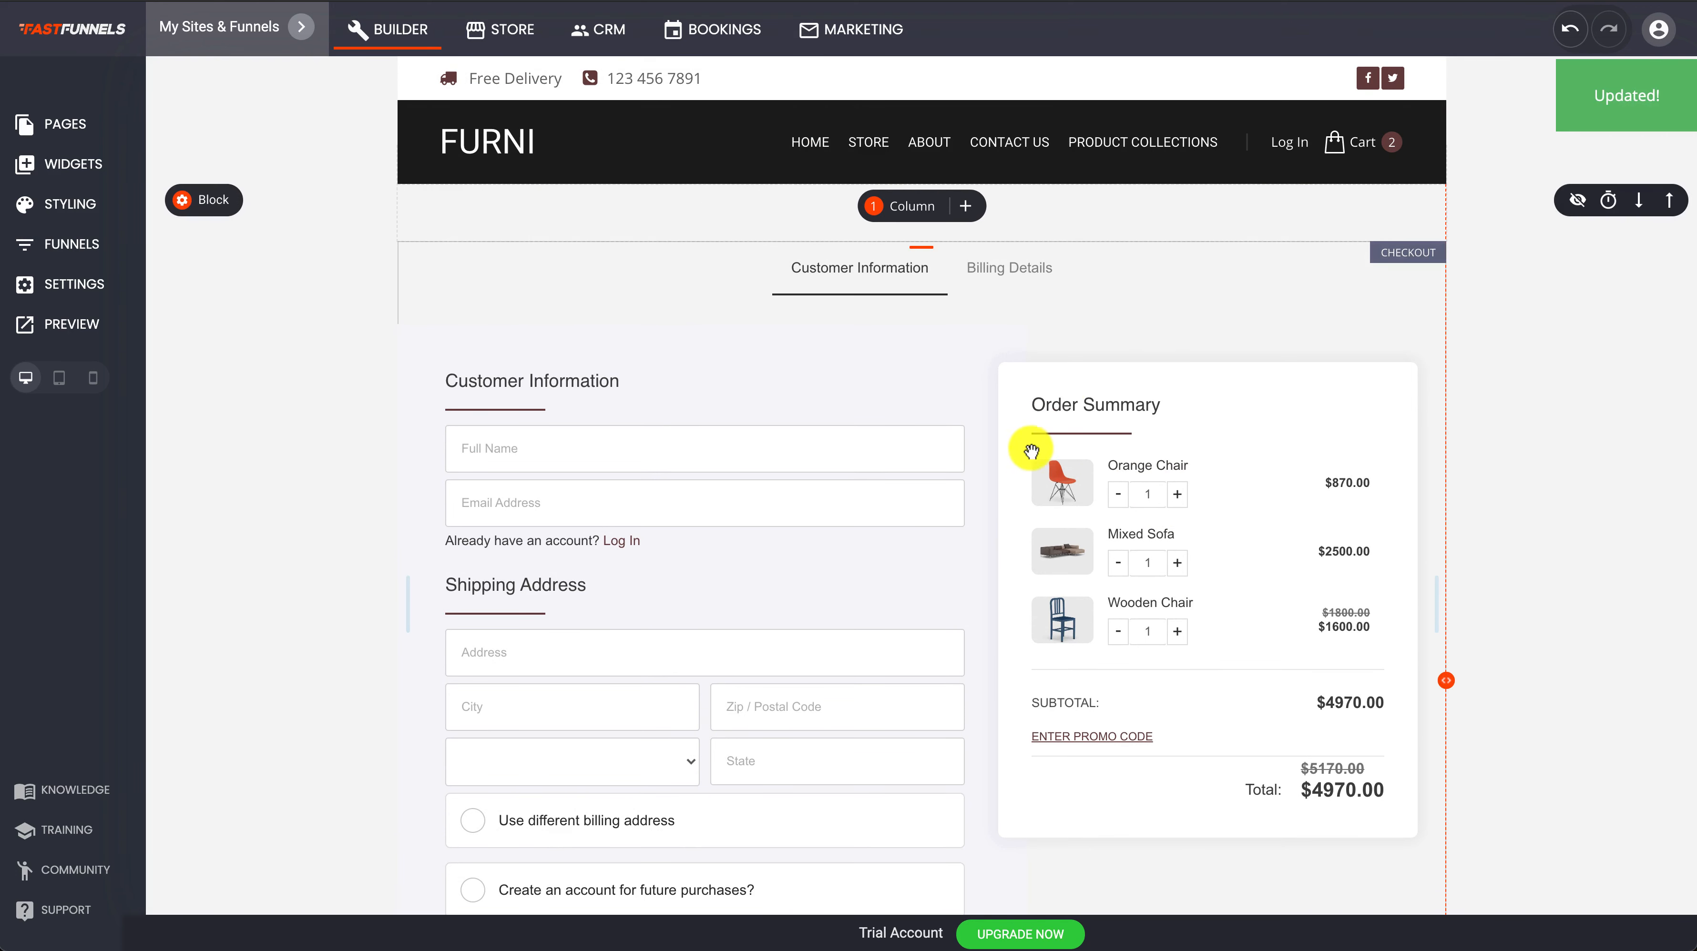
Allow customers to choose which of the main products to buy, and close the product settings.
mouse_move(1026, 449)
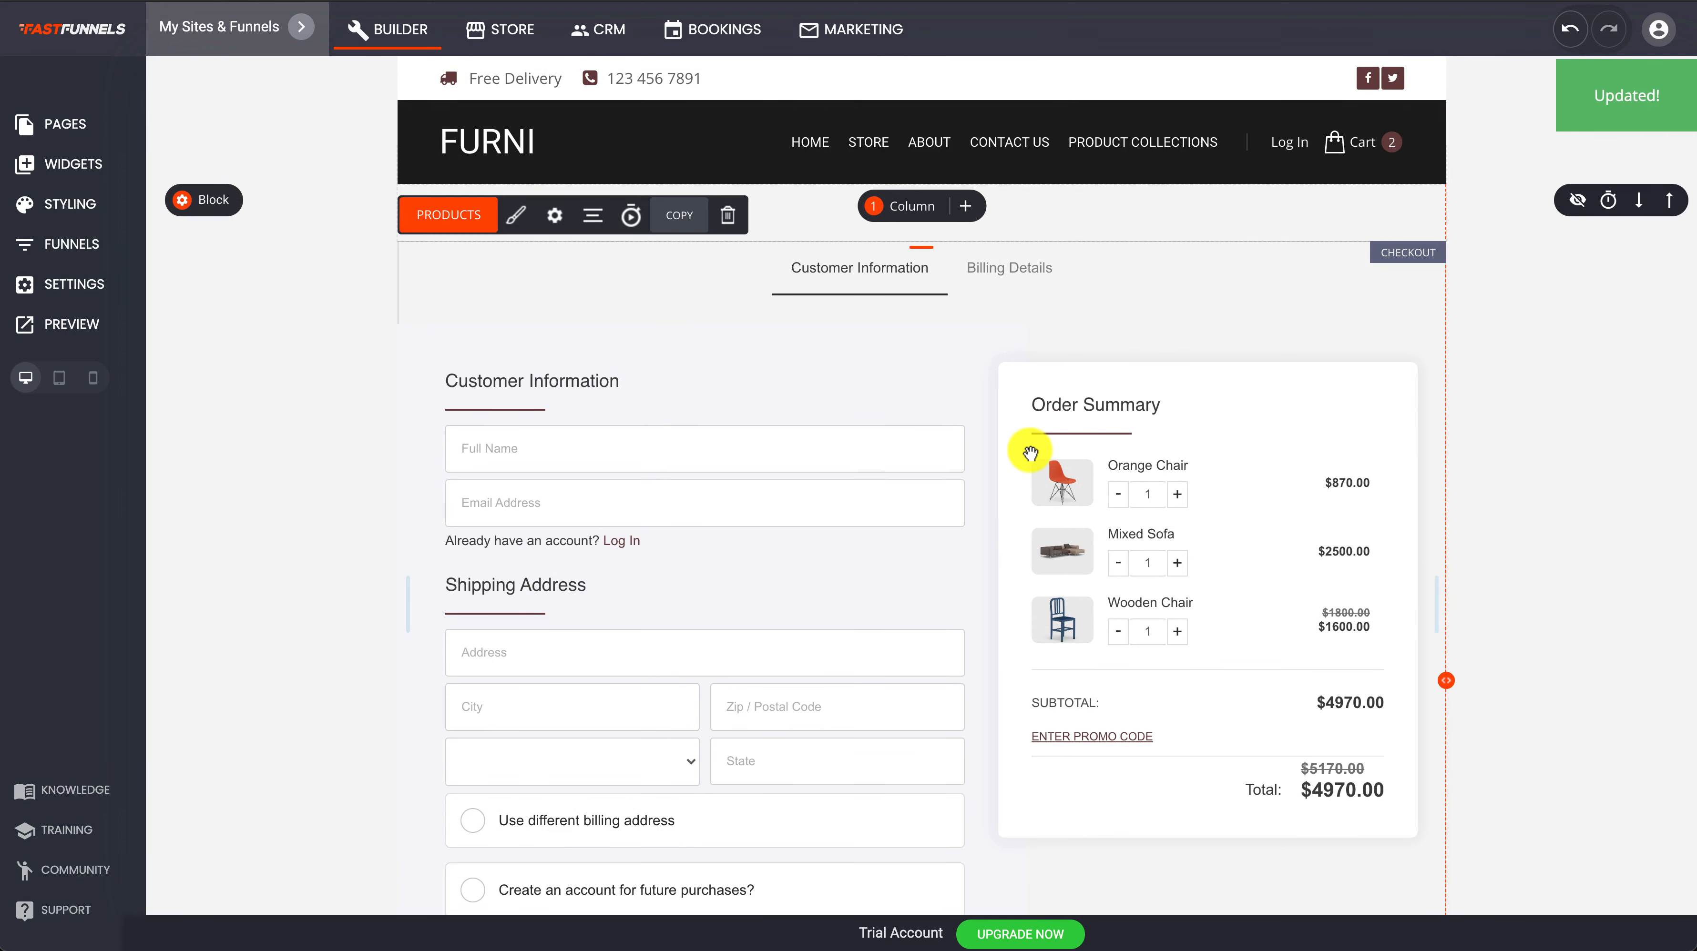
left_click(452, 217)
left_click(1360, 558)
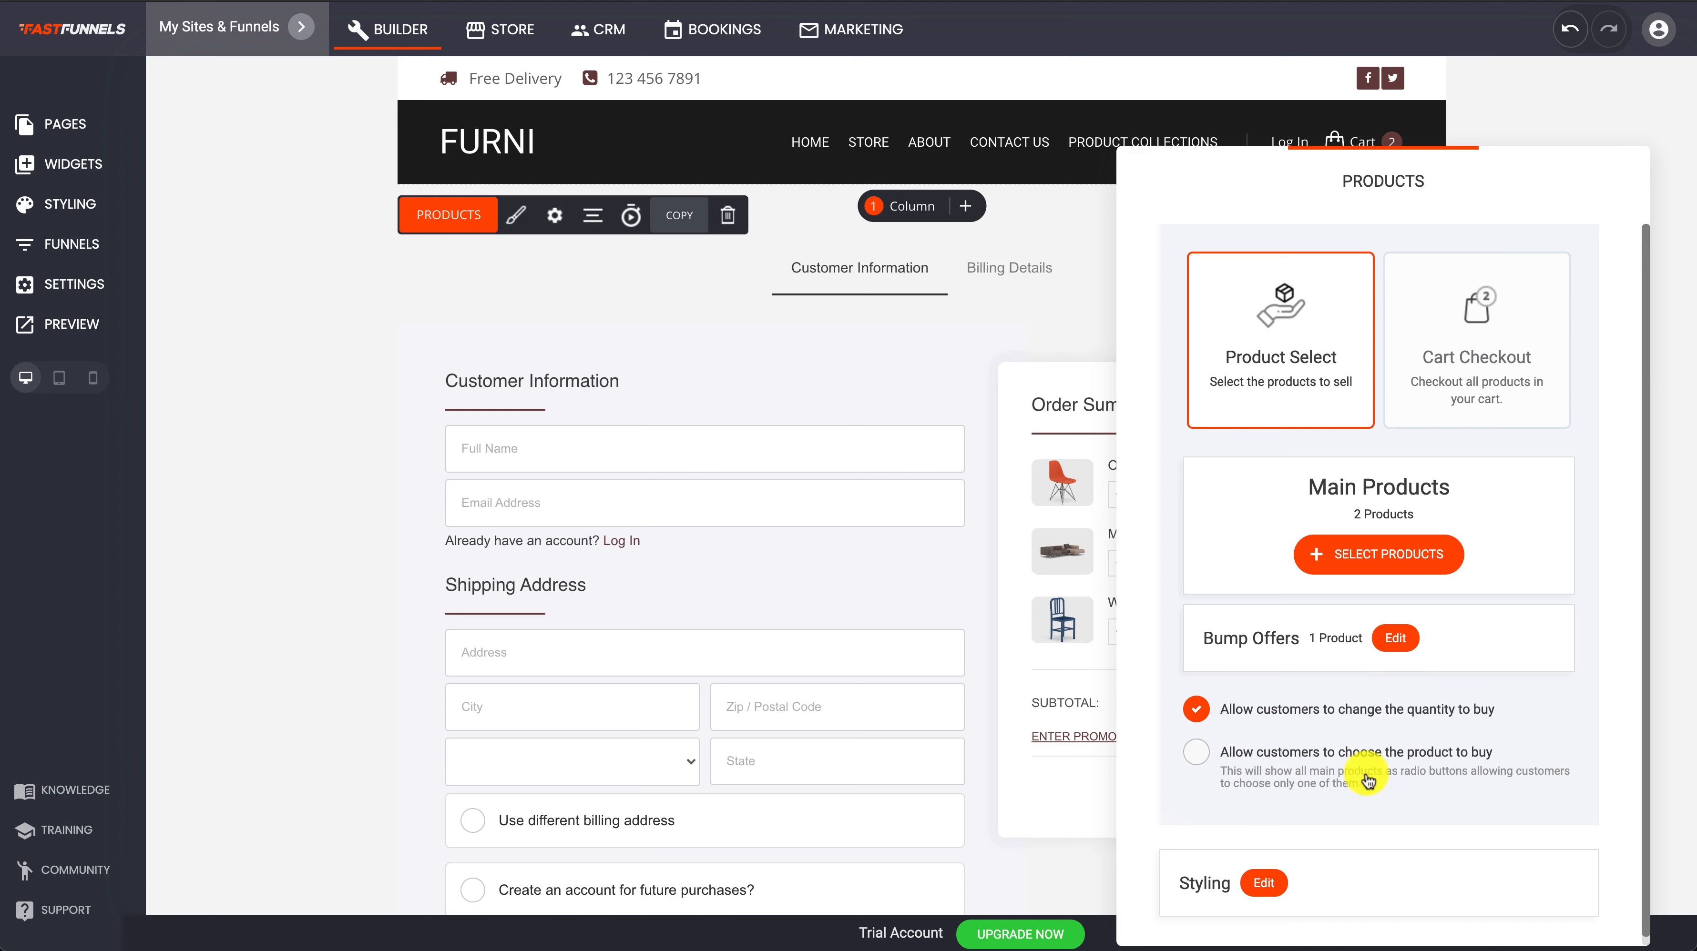
left_click_drag(1438, 235, 692, 222)
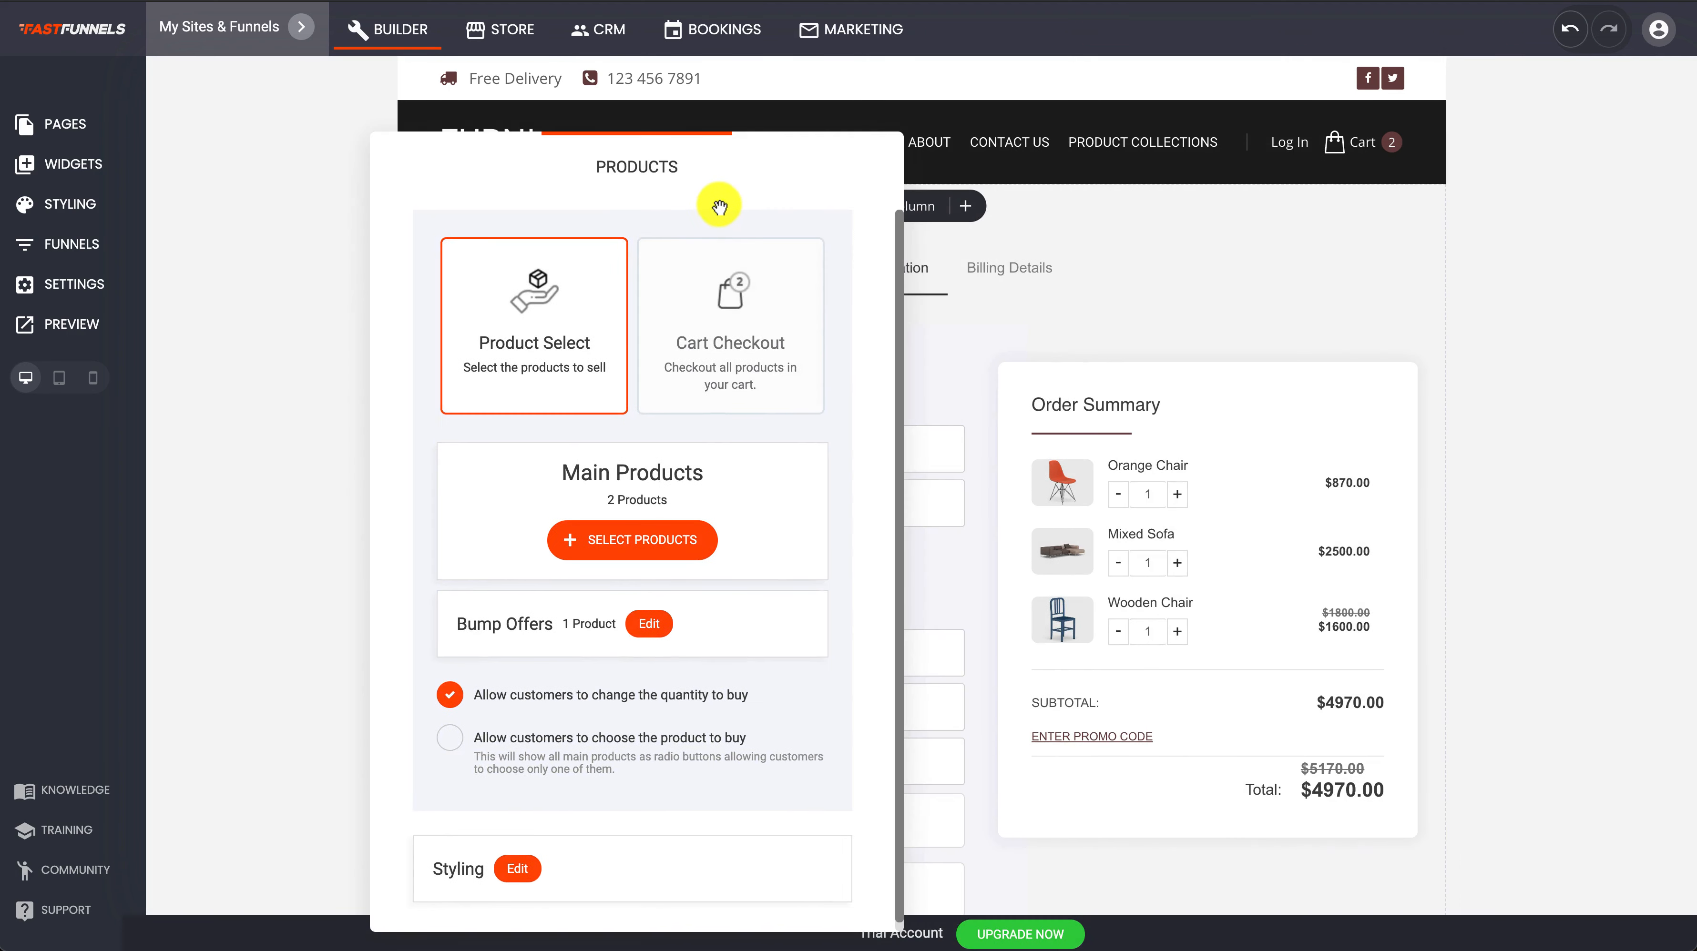
left_click(456, 744)
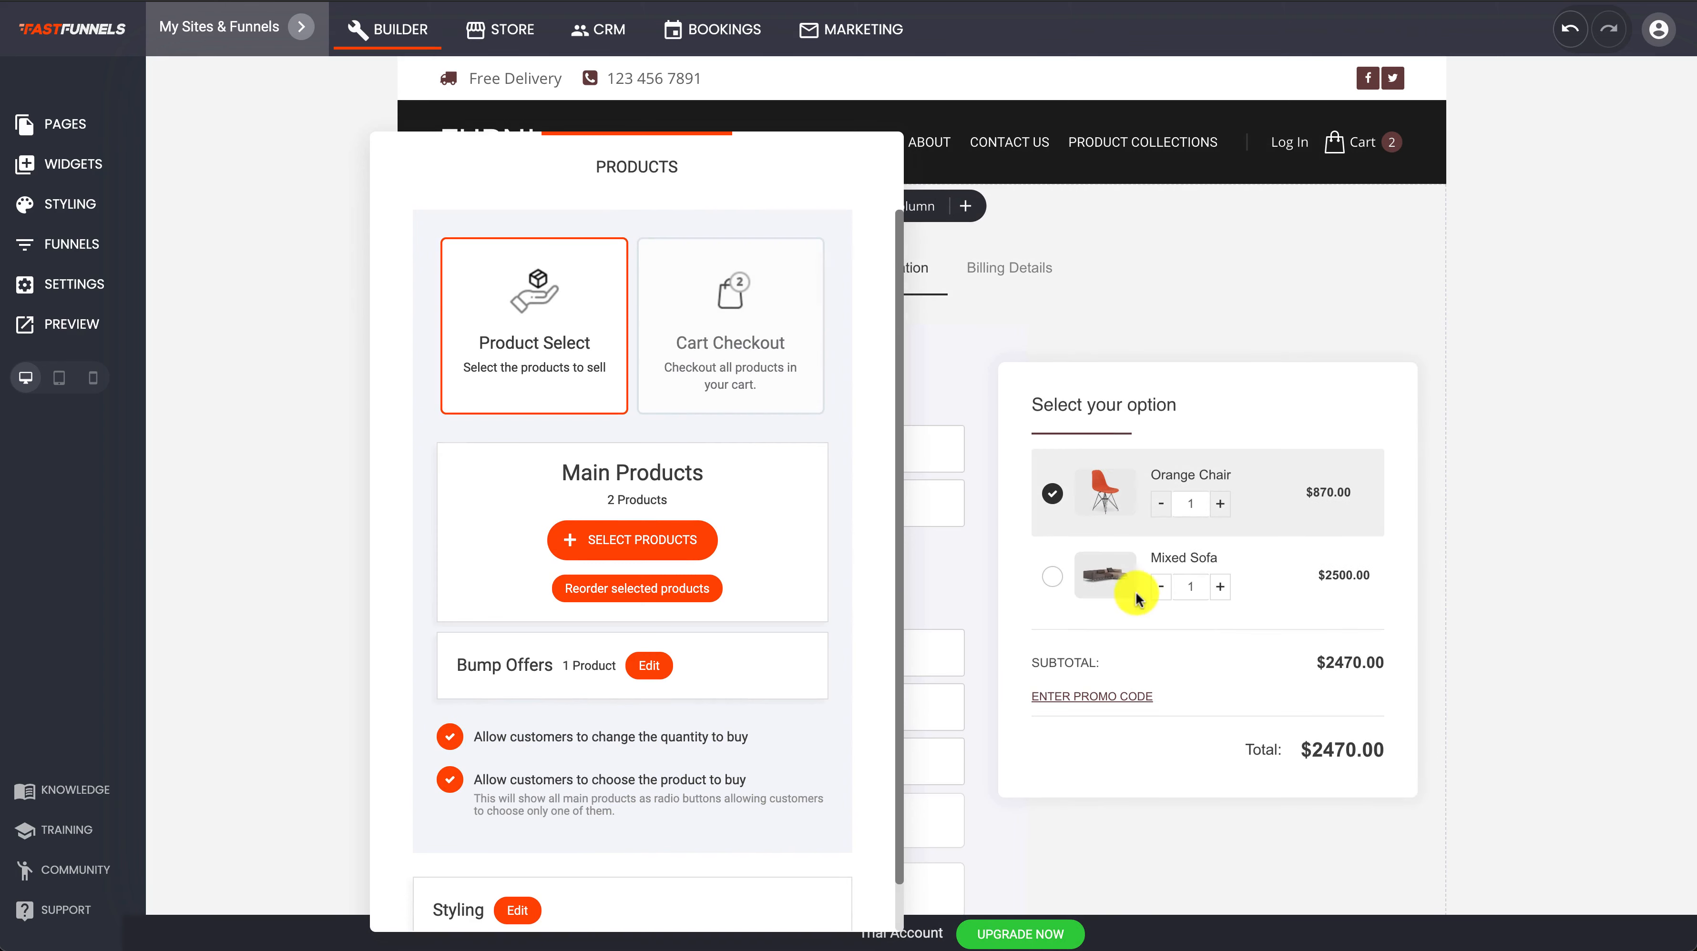
left_click(1052, 496)
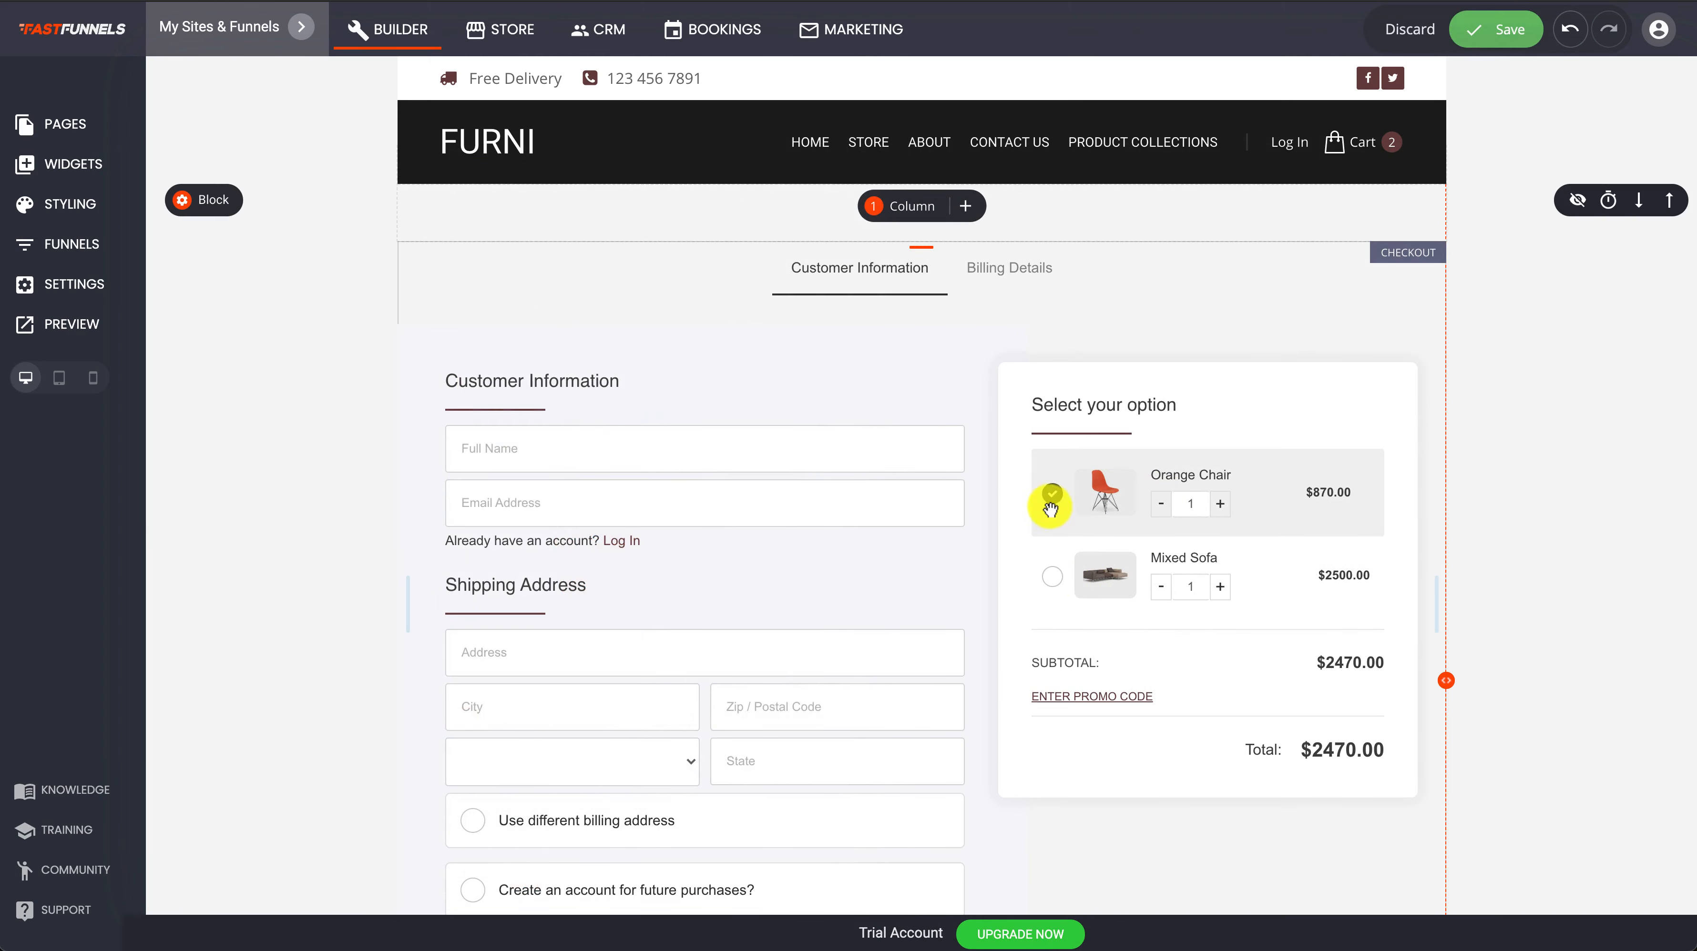
Switch the checkout's styling to 1-Step Checkout so that all information is collected in one step.
left_click(1103, 518)
left_click(473, 215)
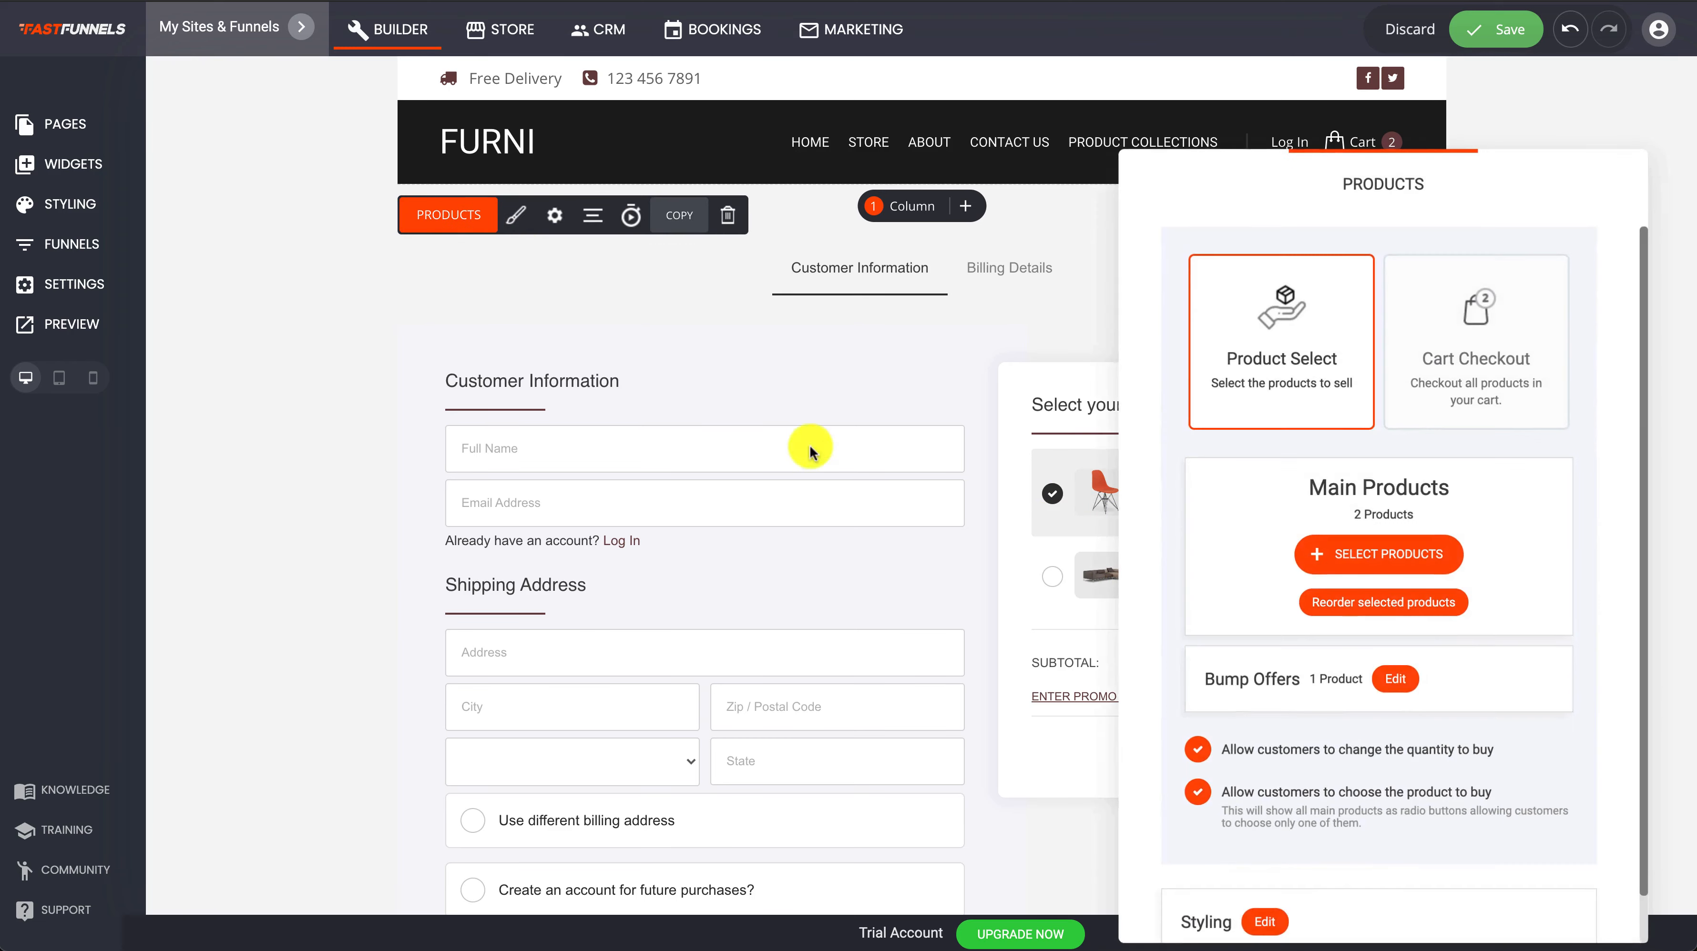
left_click_drag(1372, 214, 535, 137)
scroll(594, 443, "down", 2)
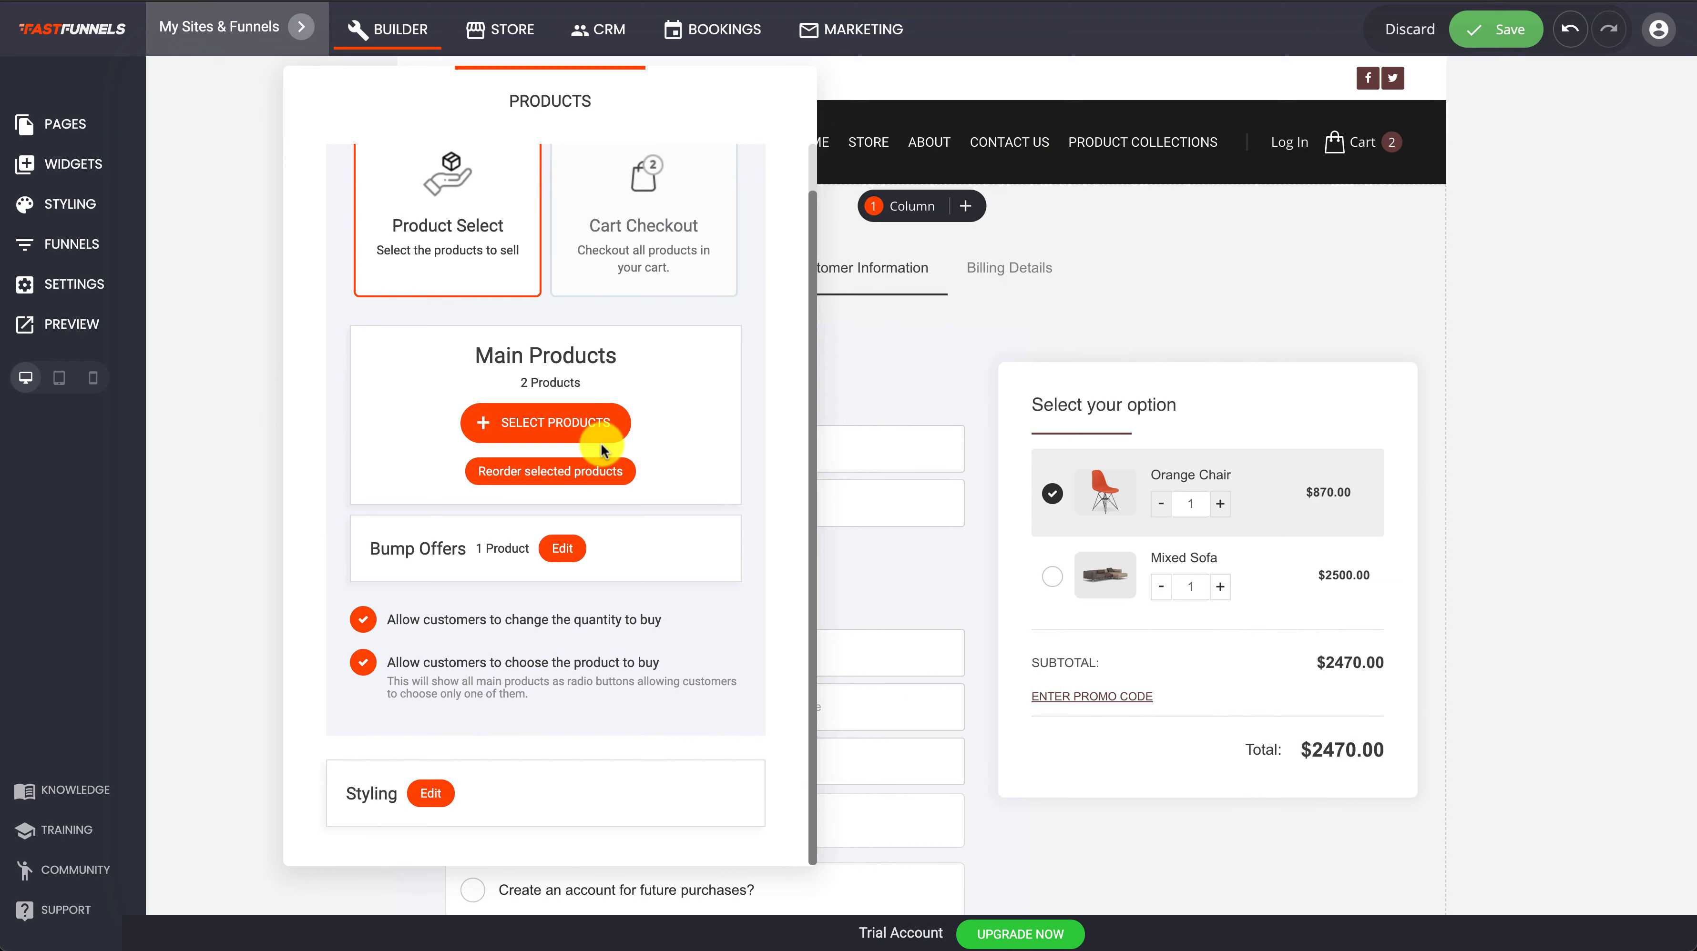
left_click(456, 802)
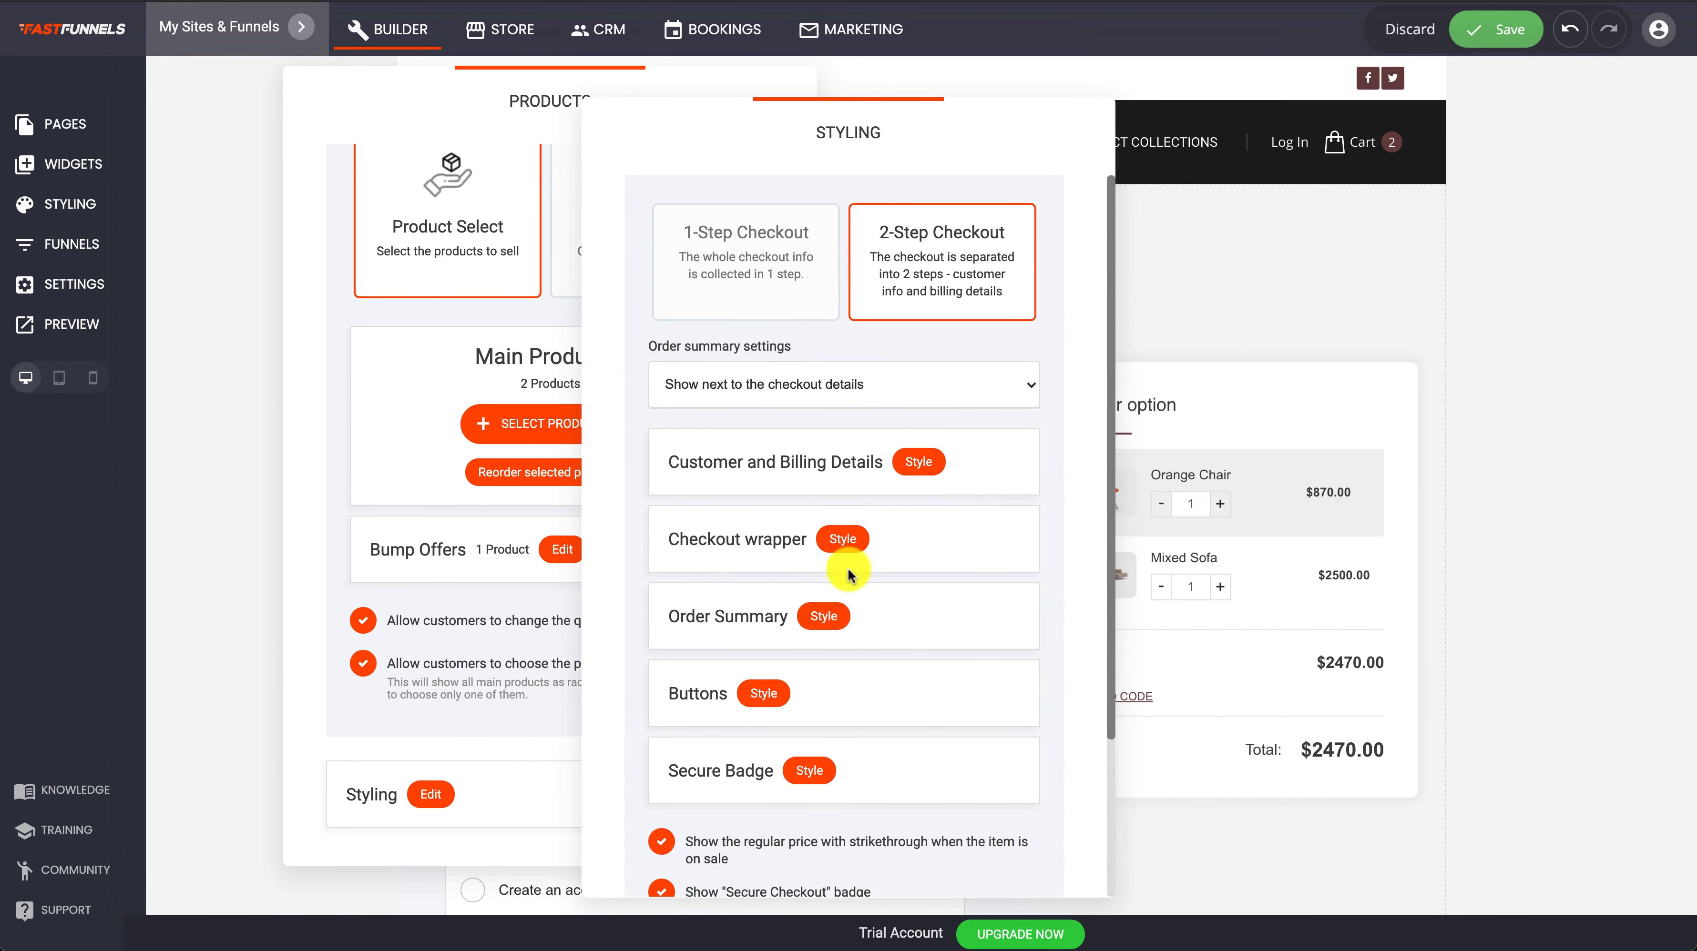
left_click_drag(866, 153, 623, 147)
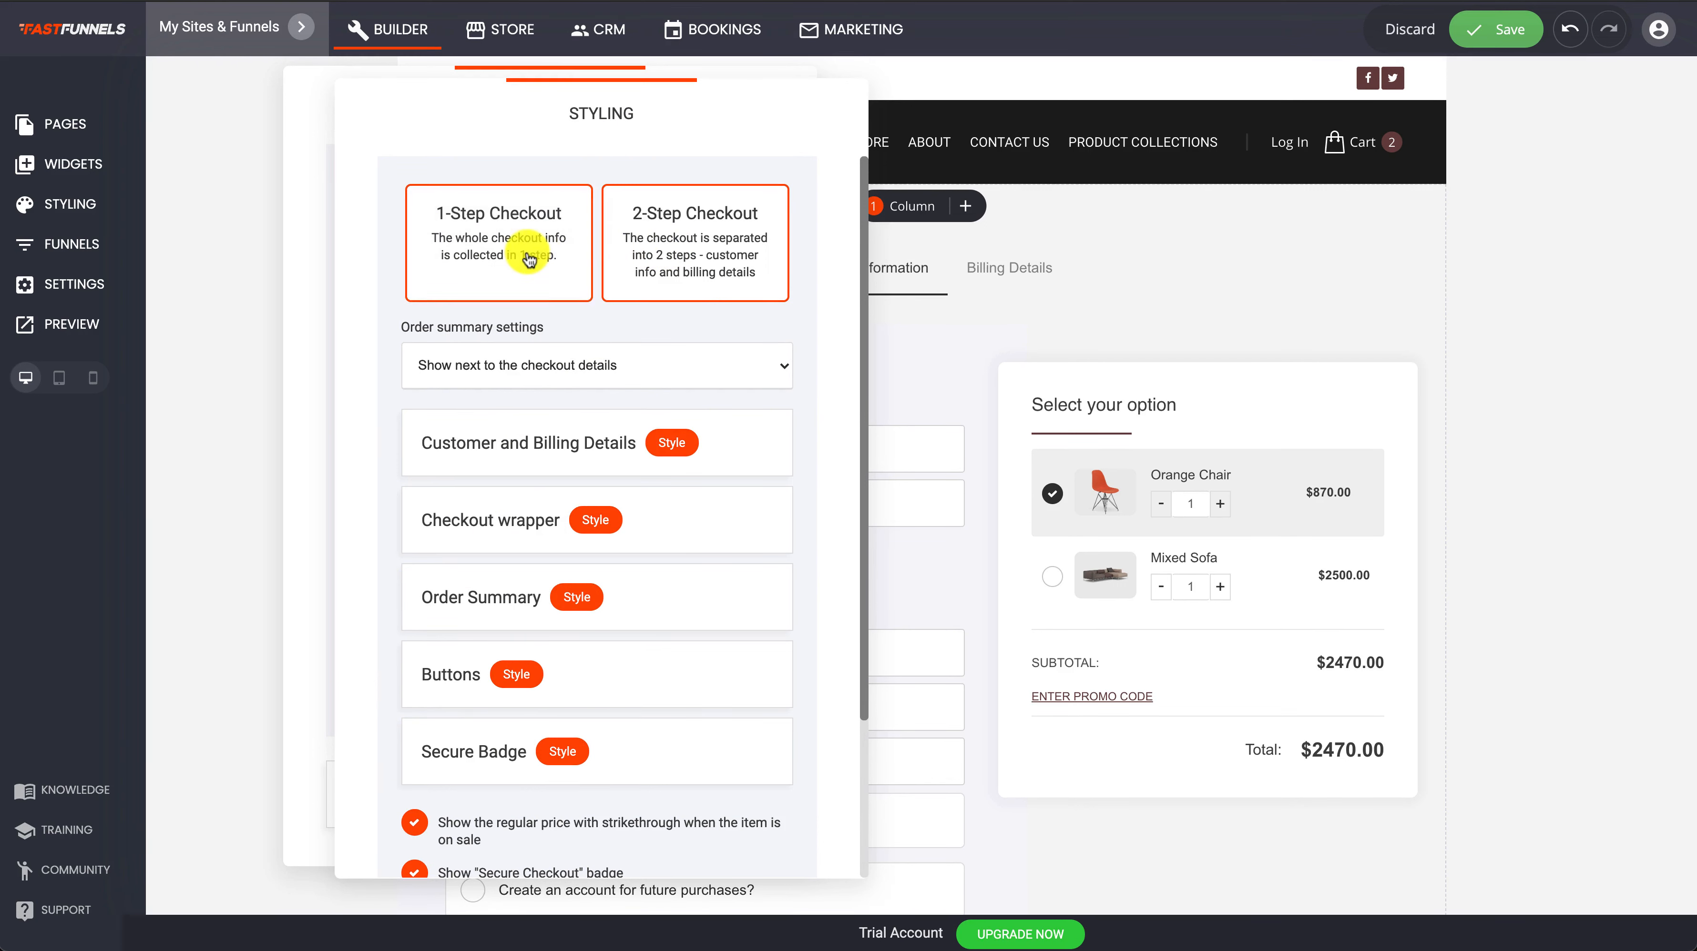
left_click(478, 256)
left_click(967, 318)
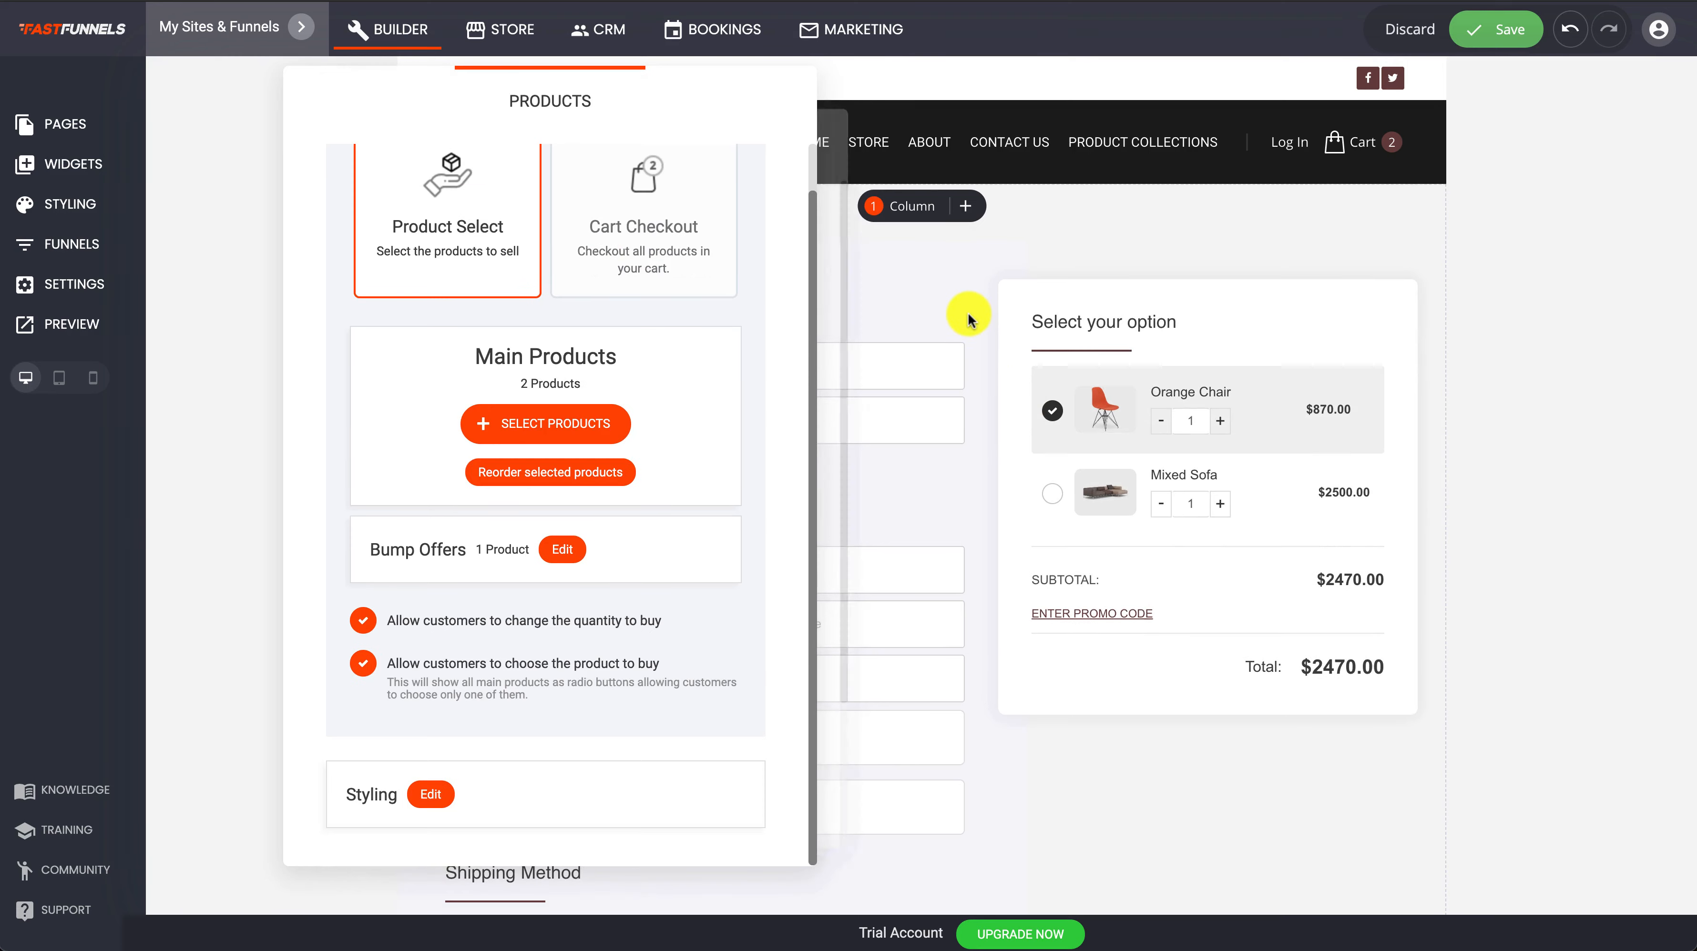
Save the page and review the one-step checkout from the customer information down to the Complete Order button.
scroll(968, 317, "down", 5)
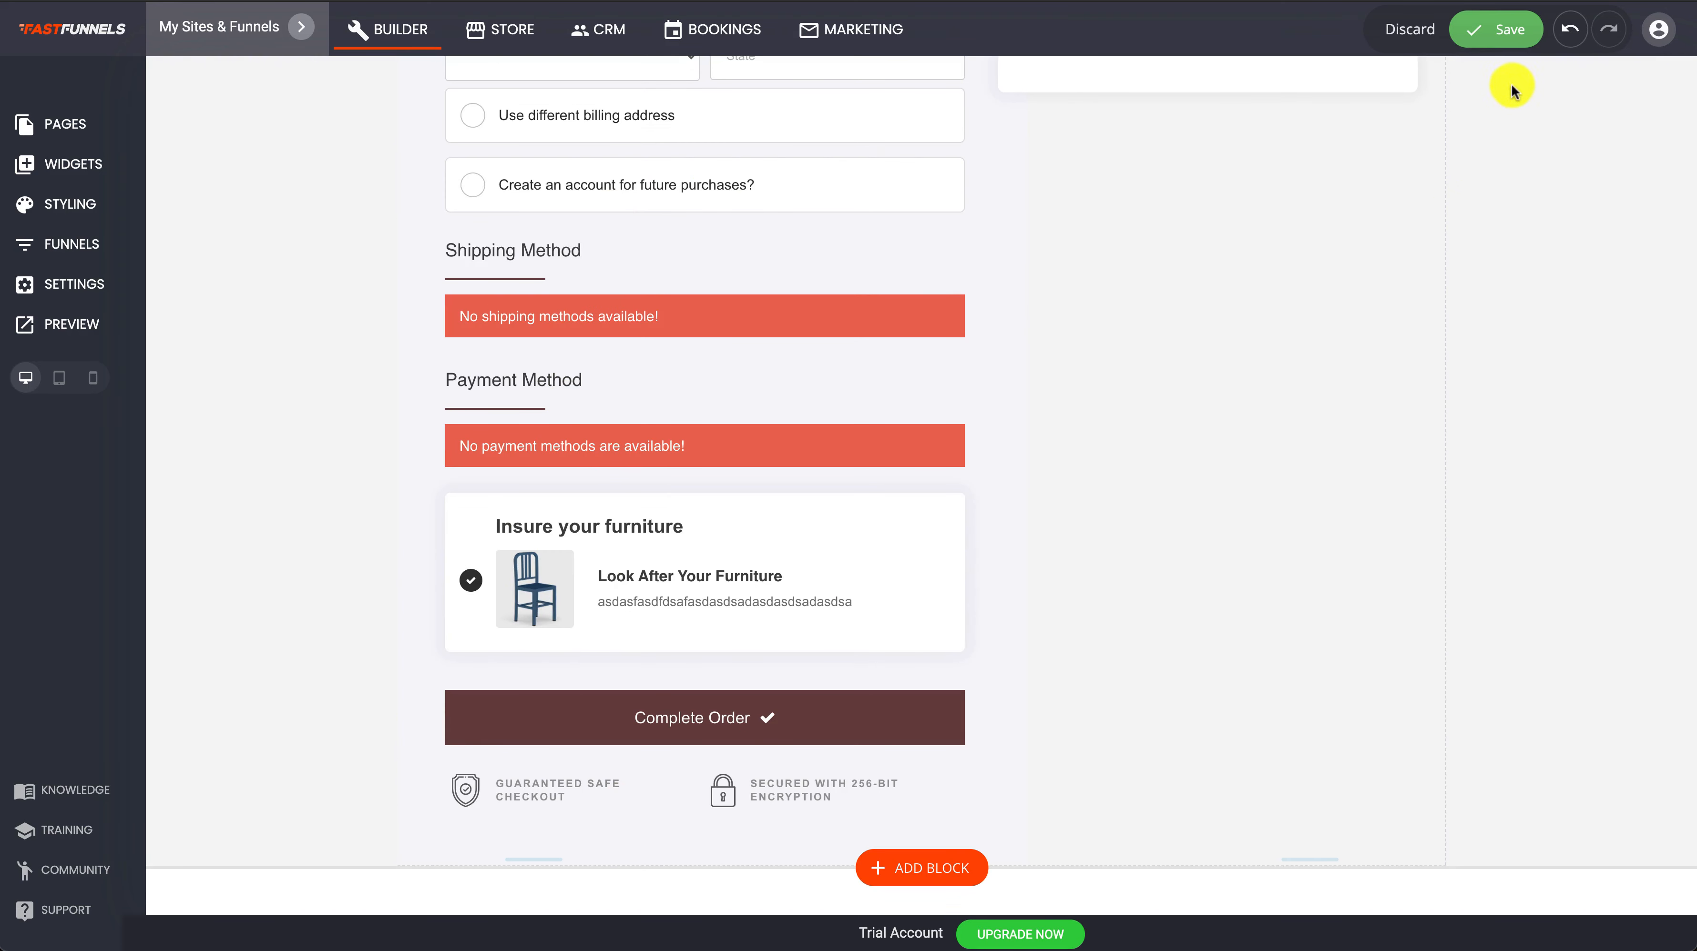
left_click(1506, 30)
scroll(808, 218, "up", 9)
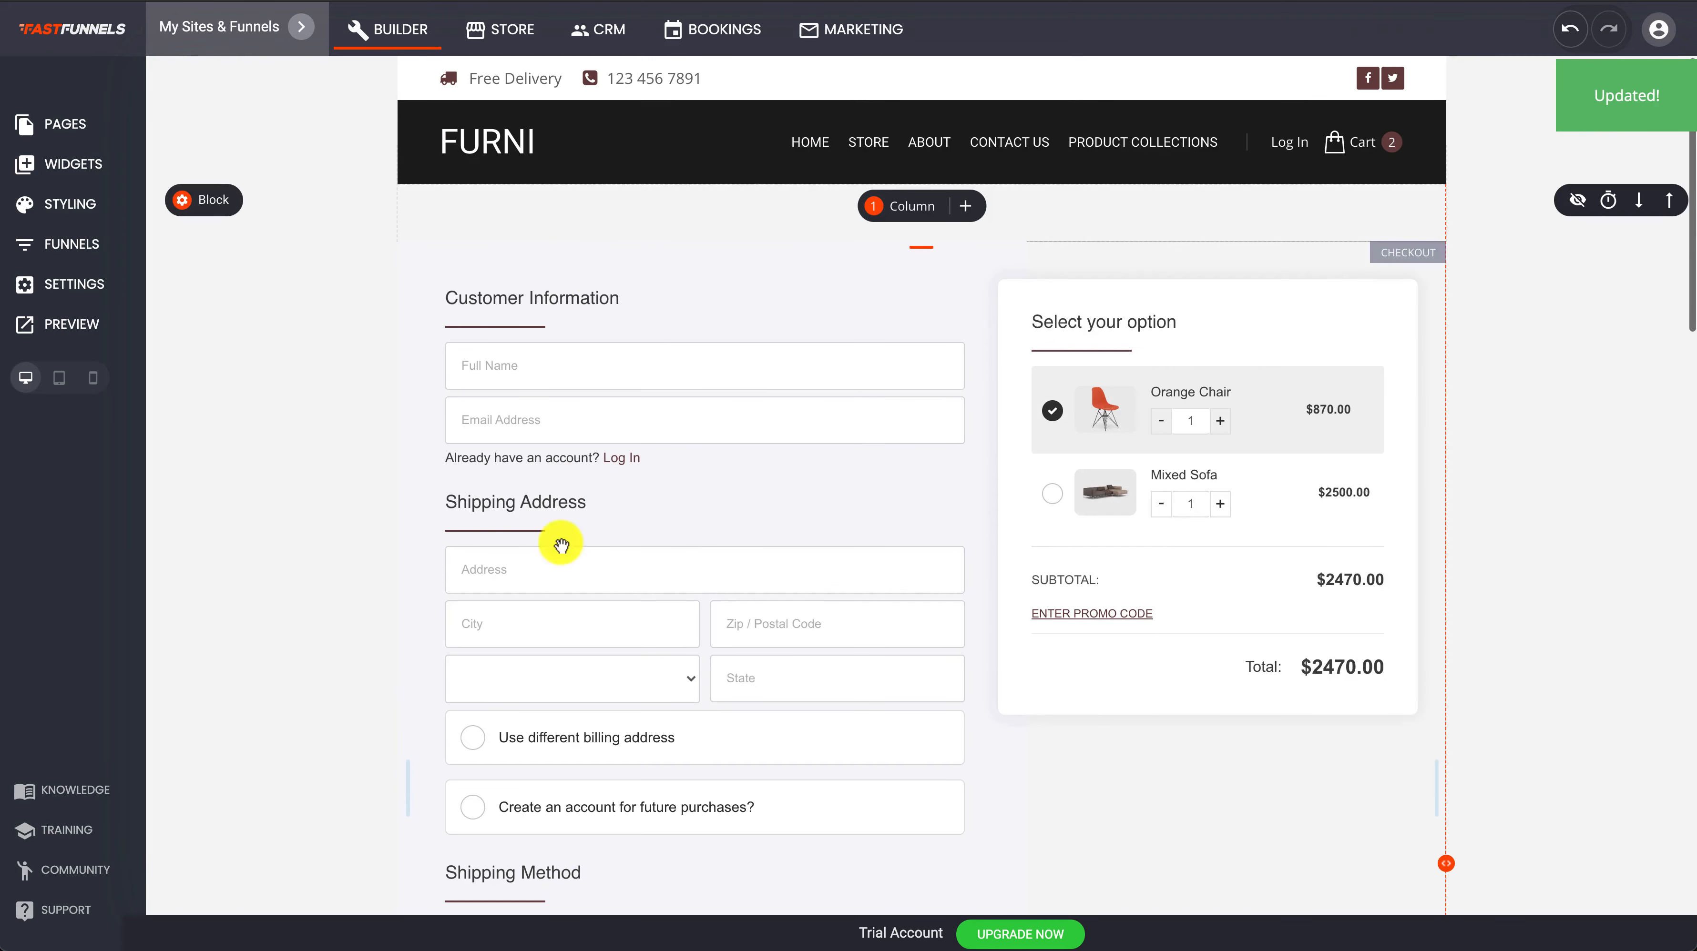
scroll(947, 458, "down", 9)
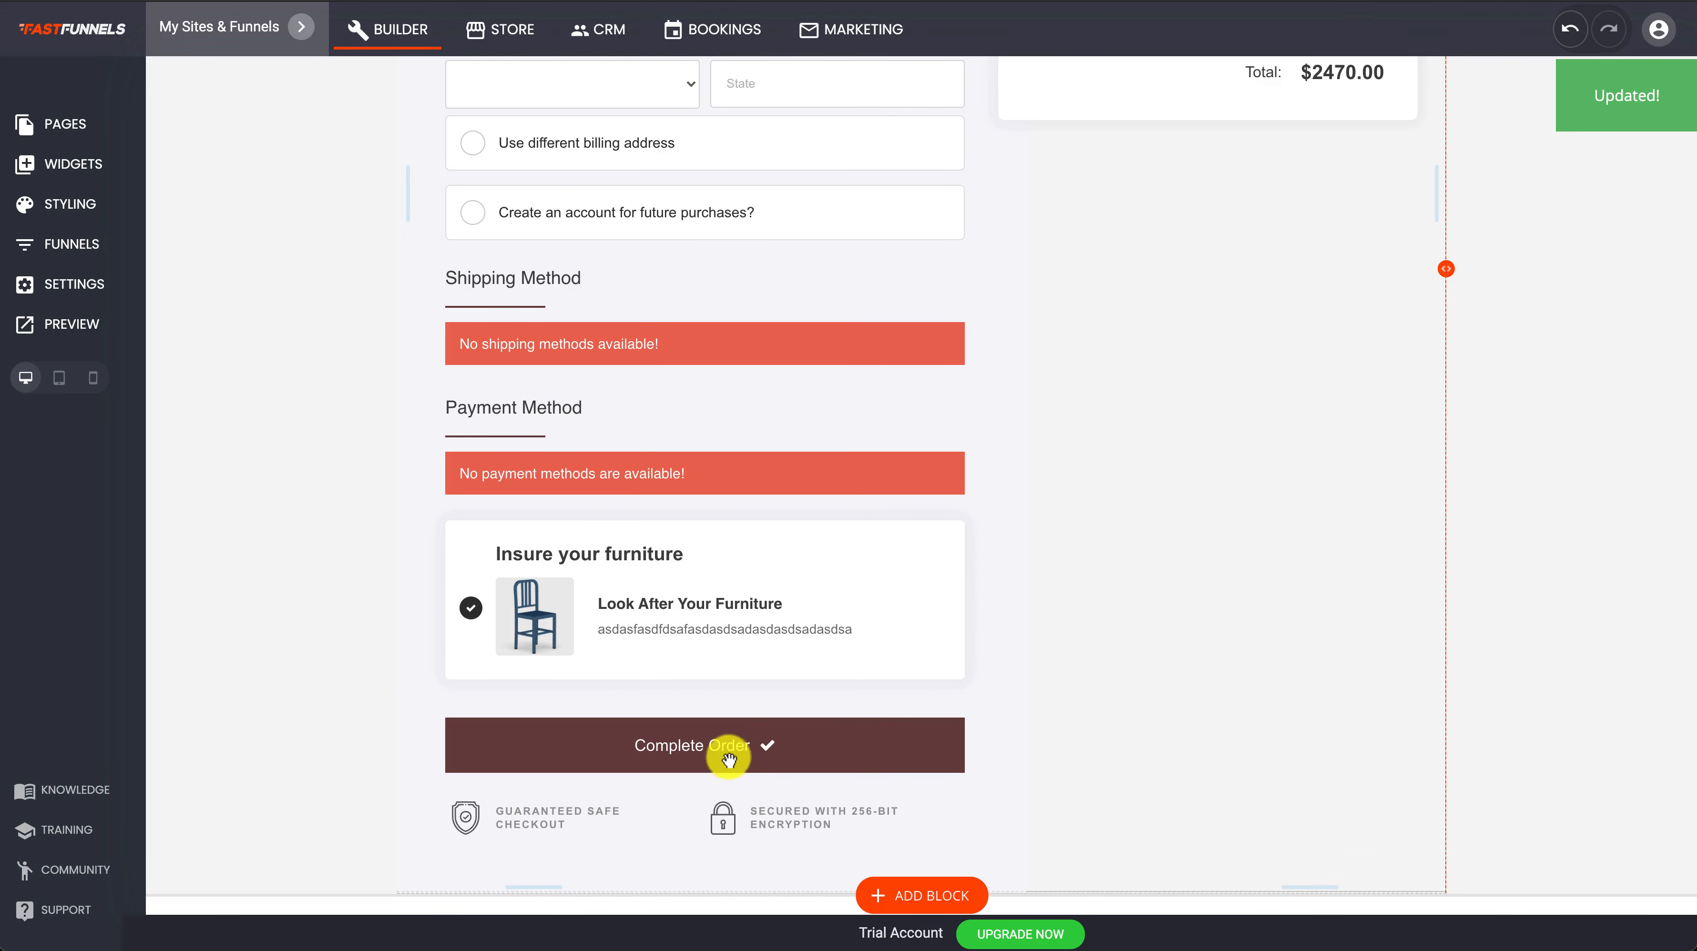
scroll(813, 346, "up", 10)
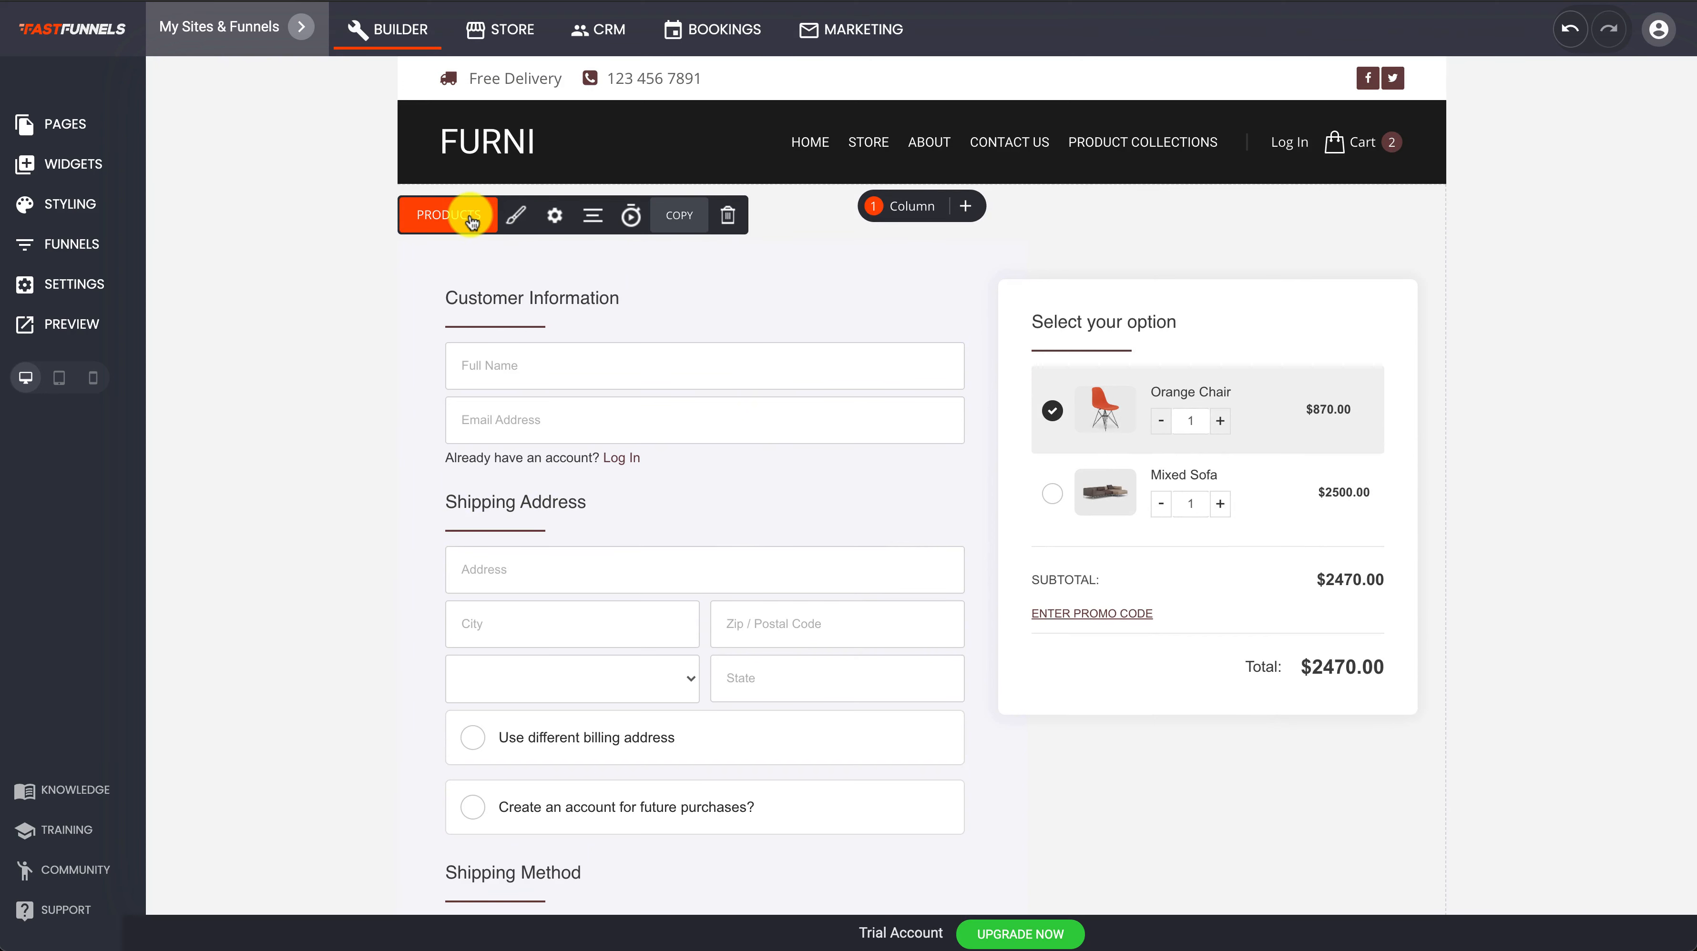
Switch the checkout's styling to 2-Step Checkout, separating customer info from billing details, and close the styling settings.
left_click(547, 218)
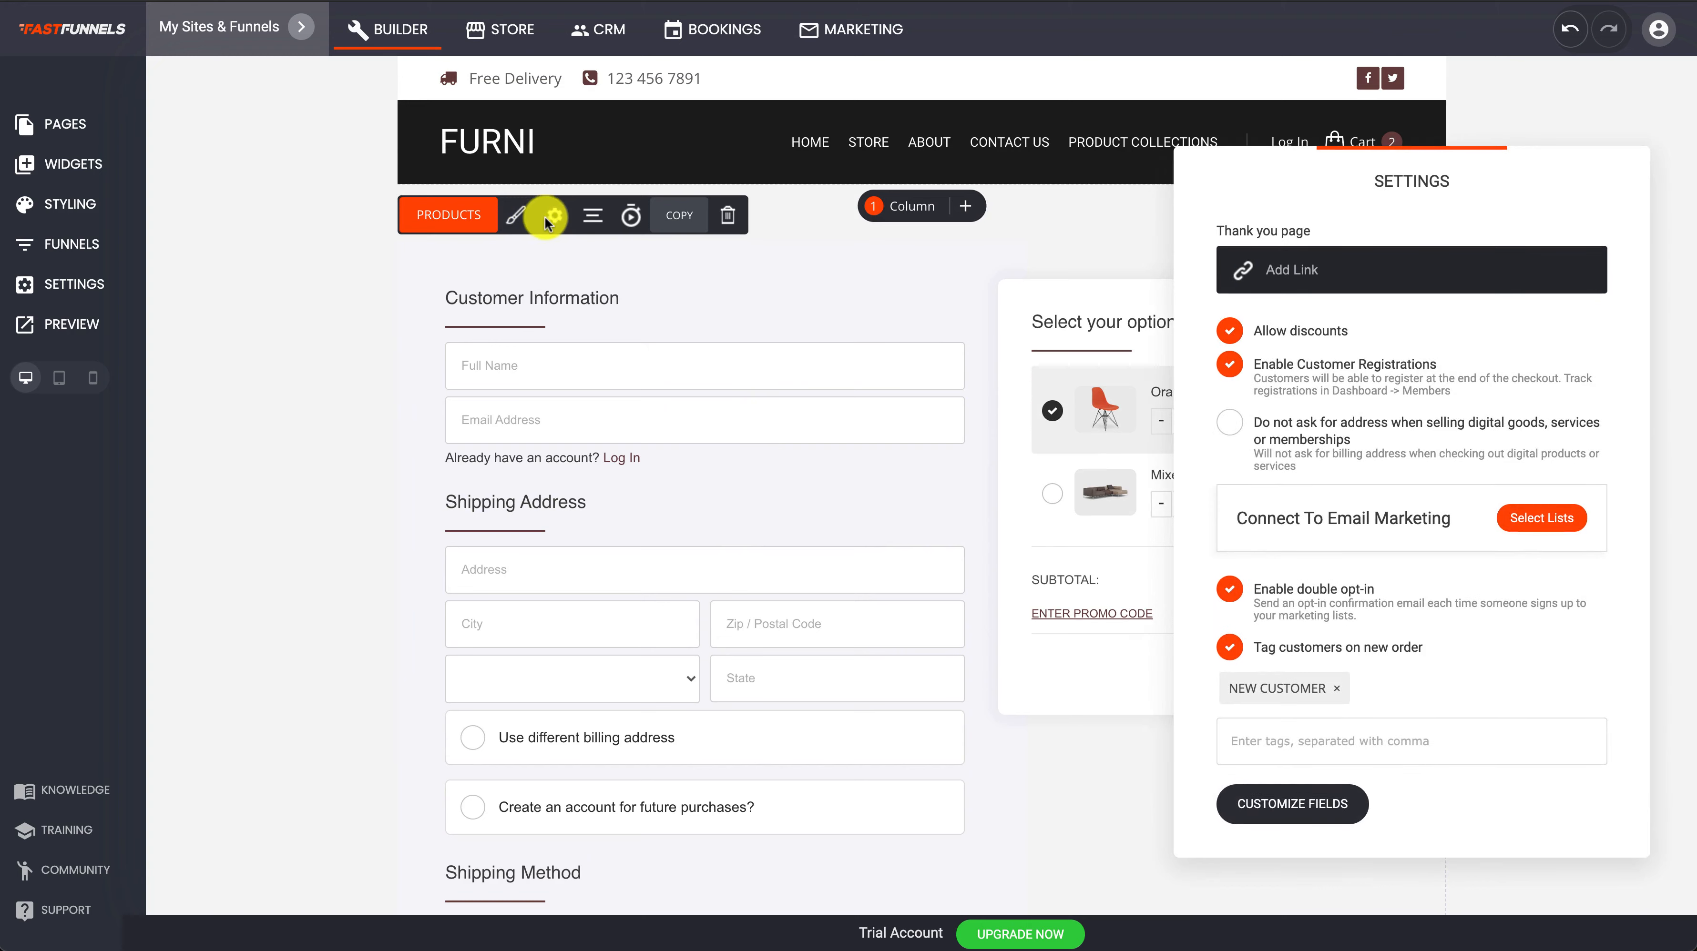
left_click(614, 219)
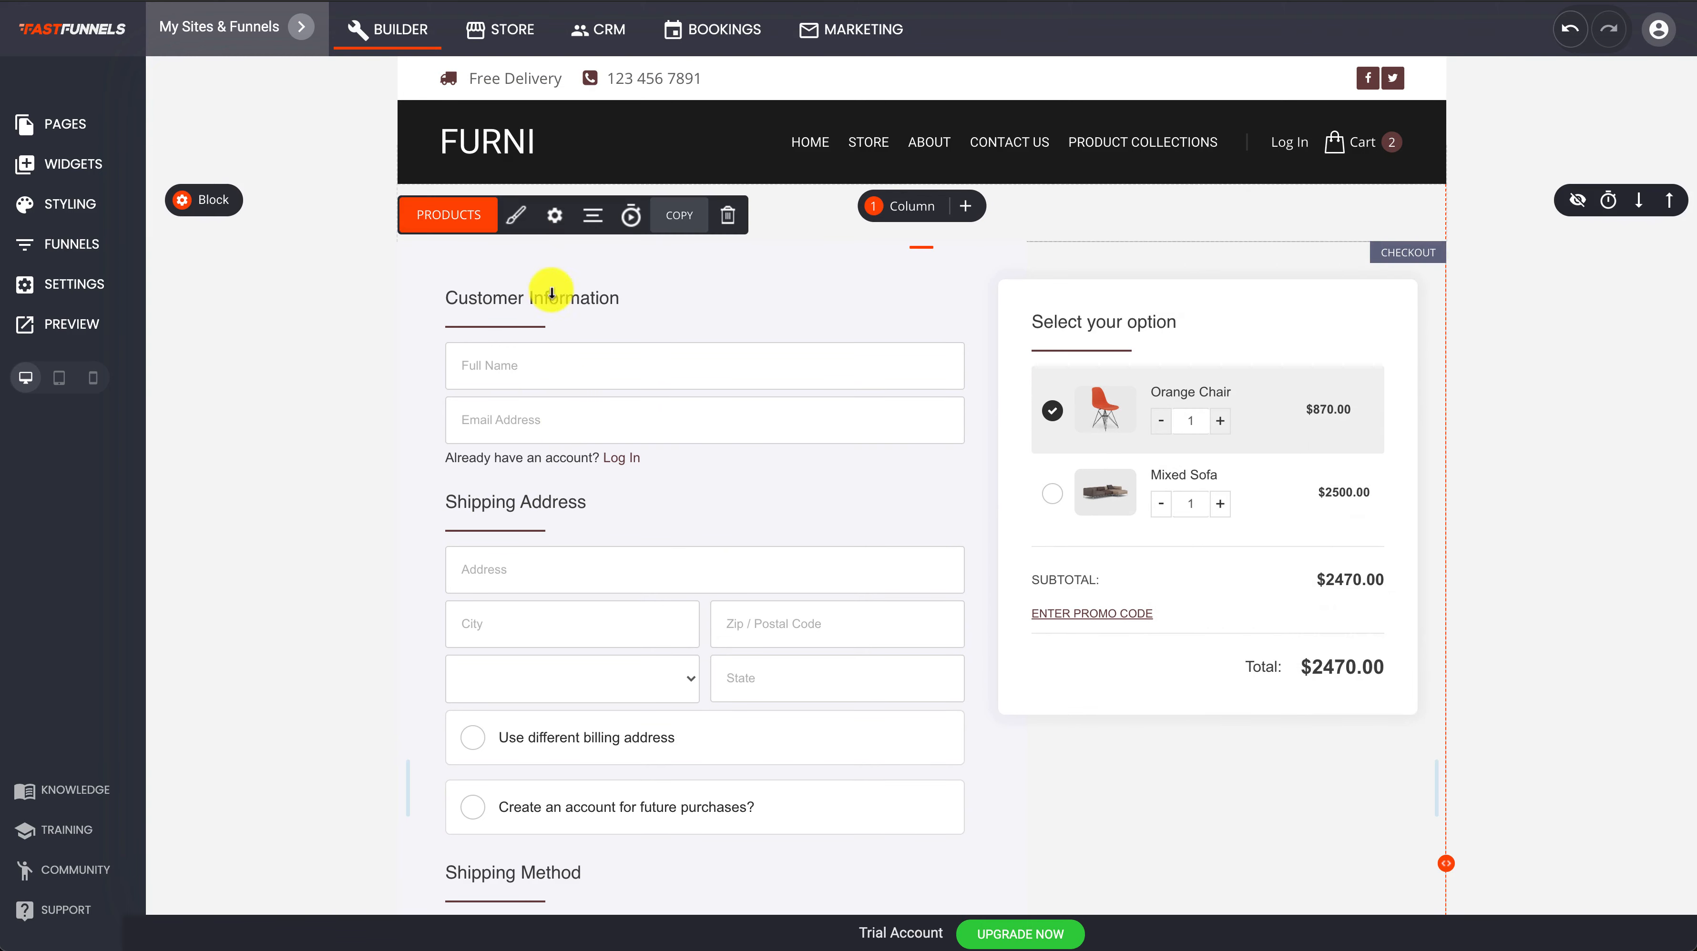
left_click(515, 215)
left_click(1458, 314)
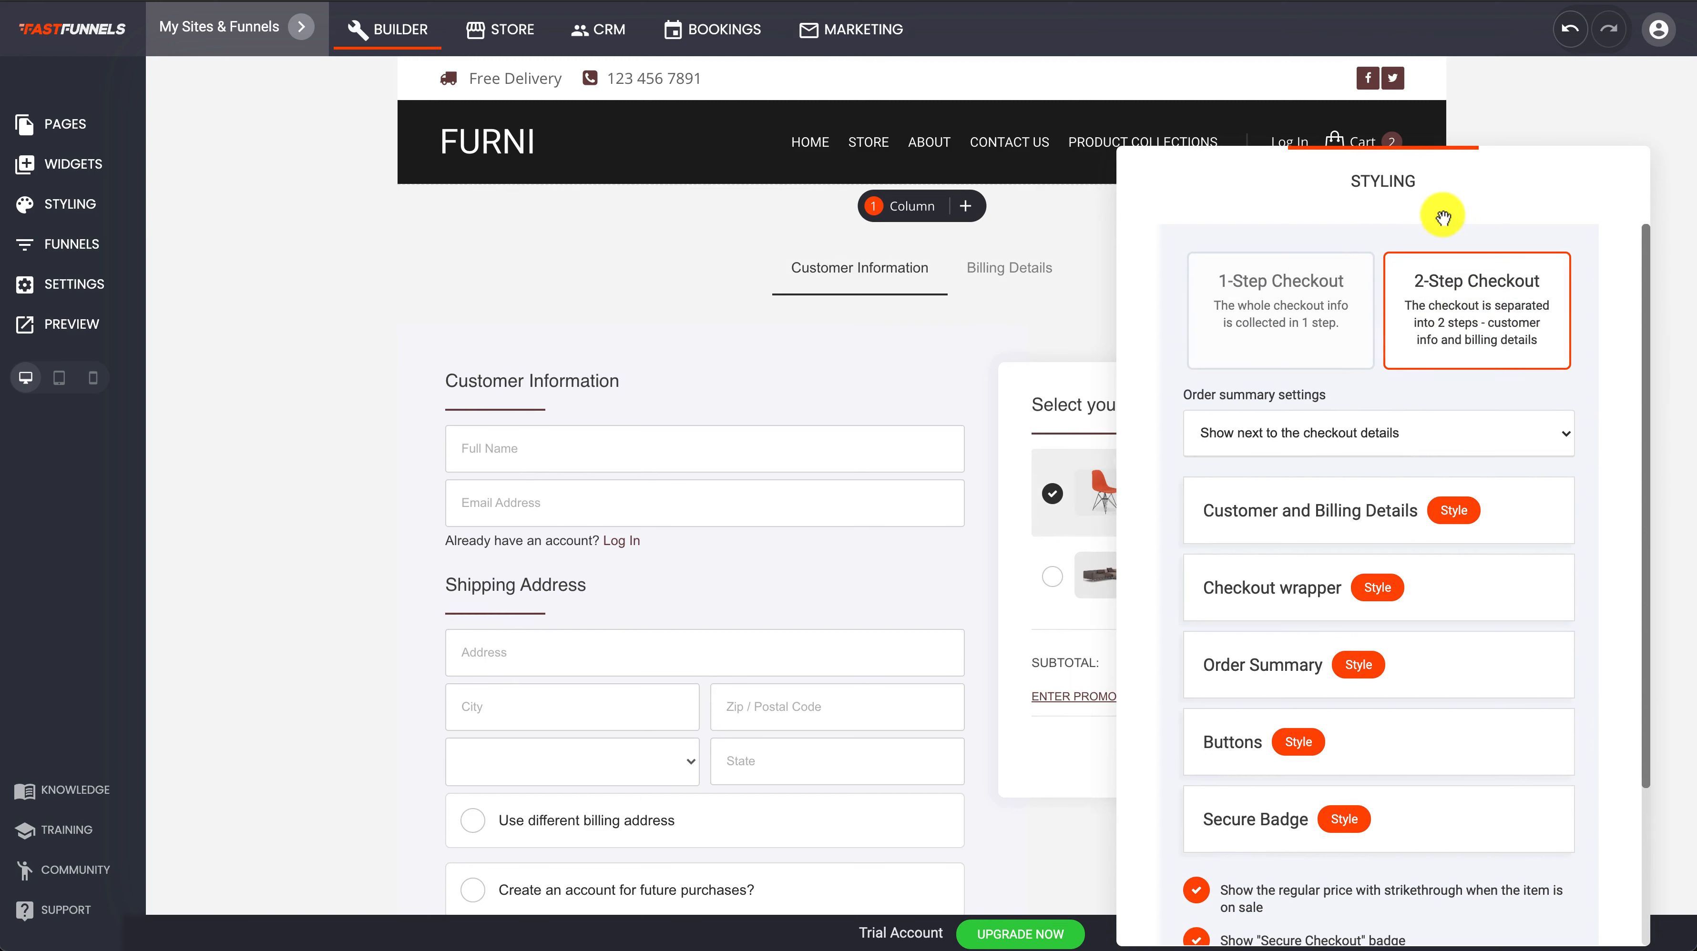
left_click_drag(1443, 212, 1454, 129)
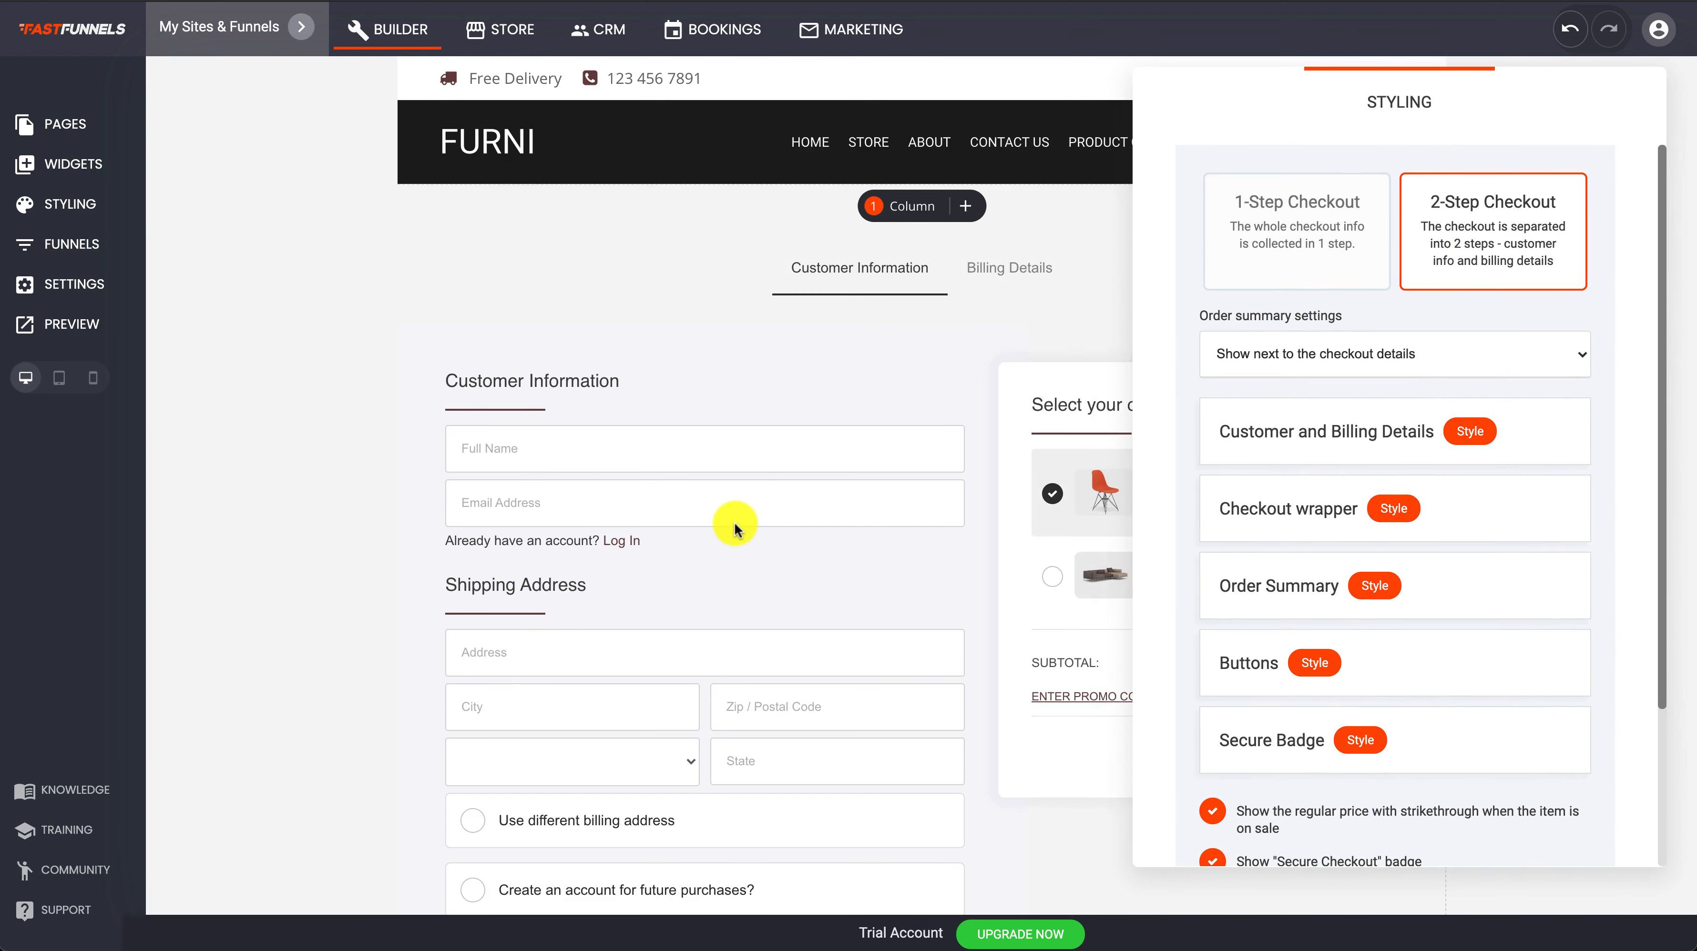
left_click(682, 450)
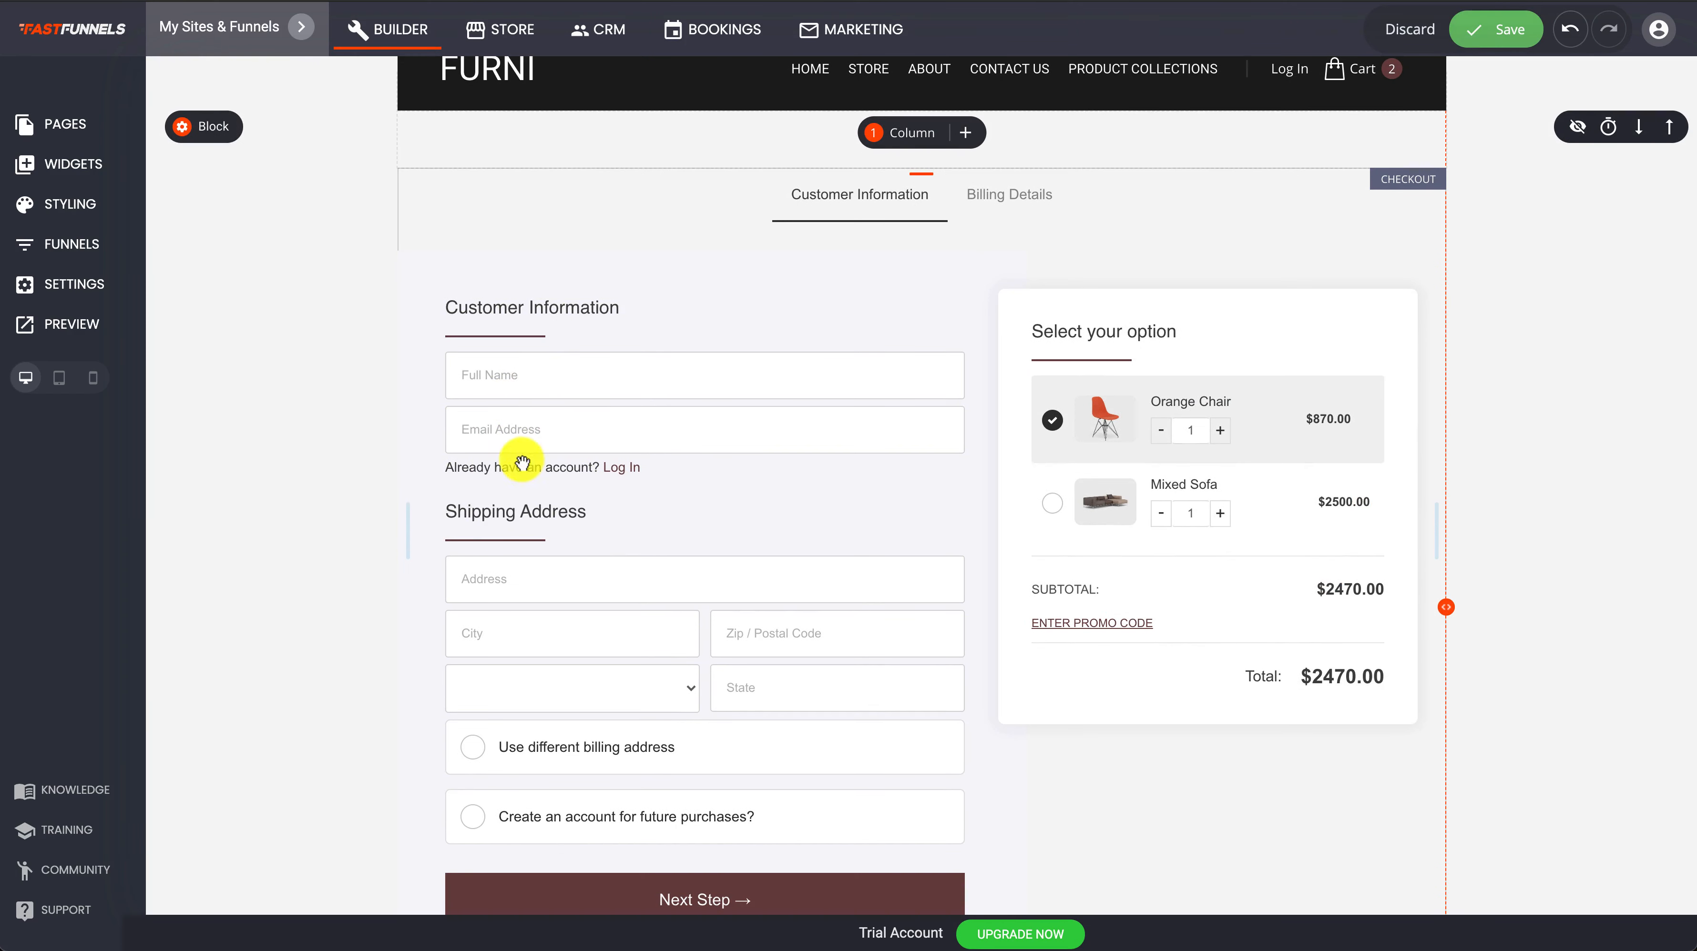
Review the two-step checkout down to the Next Step button and save the page.
scroll(717, 573, "down", 2)
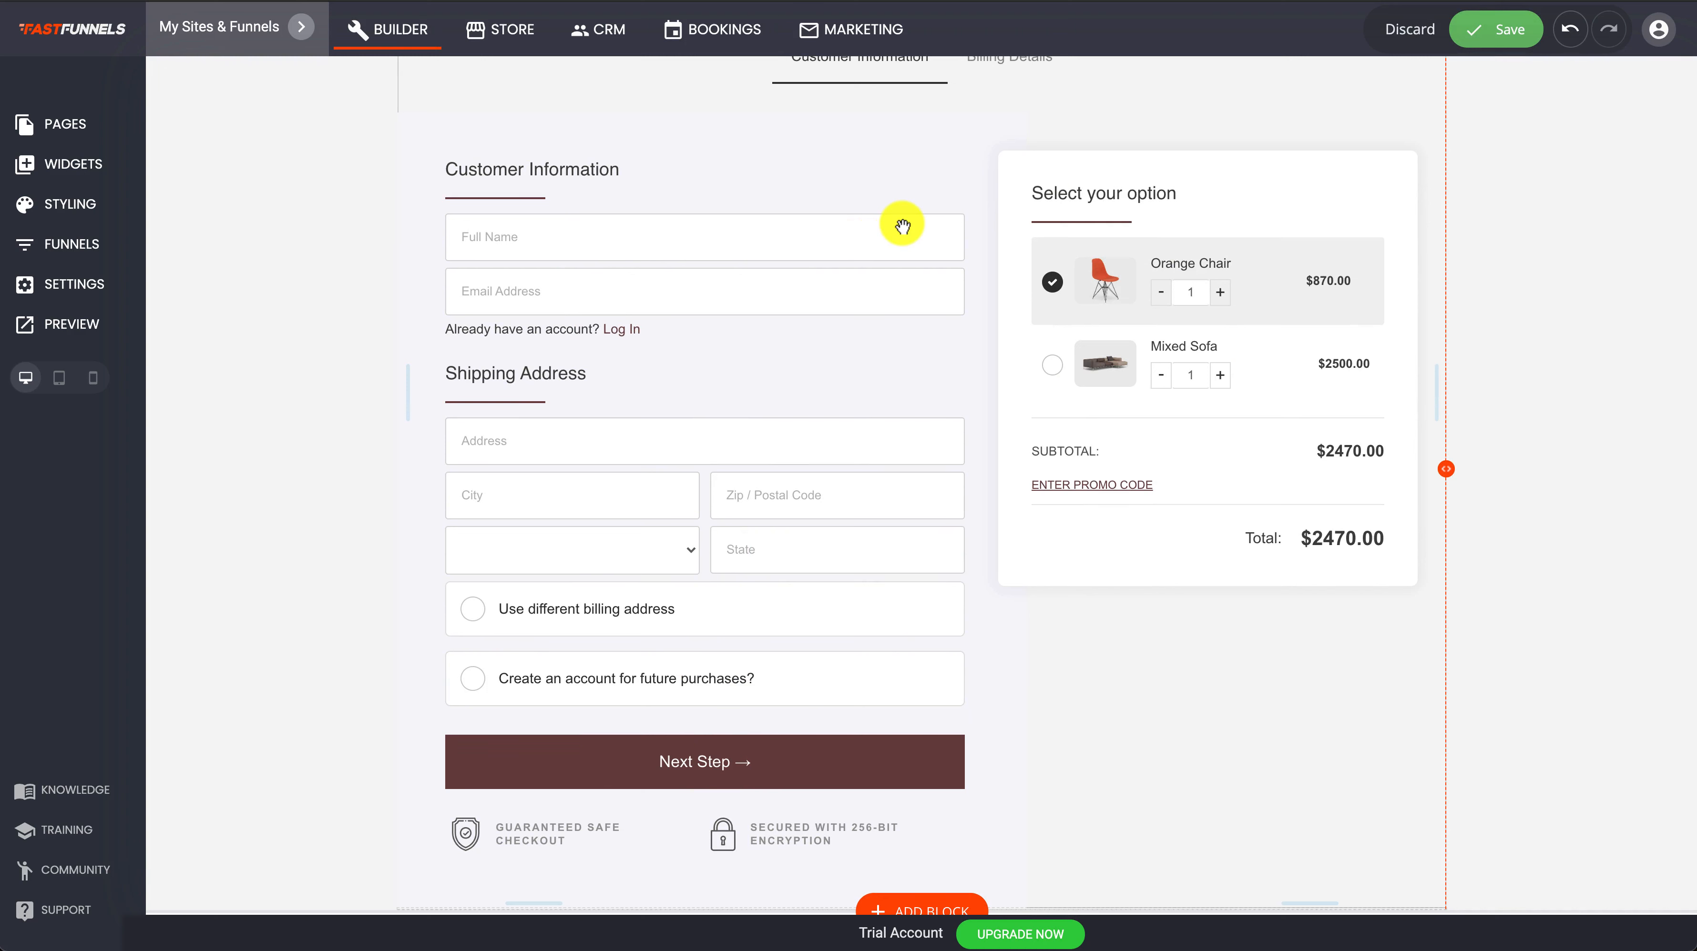
scroll(837, 291, "up", 3)
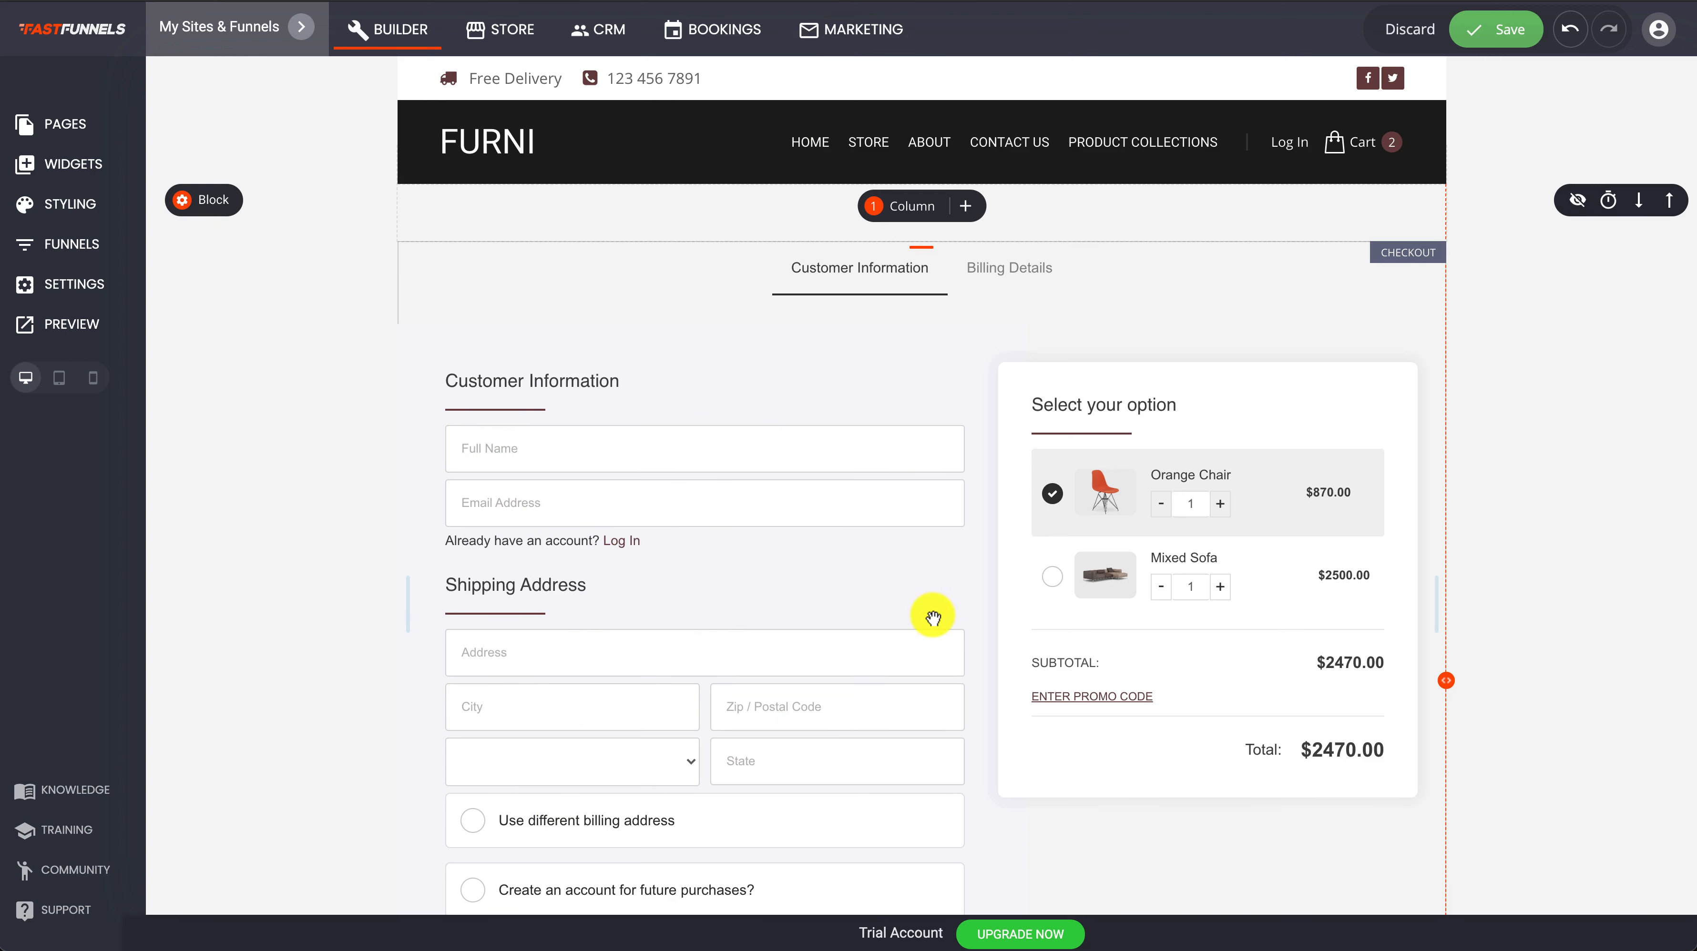
scroll(932, 616, "down", 1)
scroll(932, 617, "up", 1)
scroll(932, 616, "down", 3)
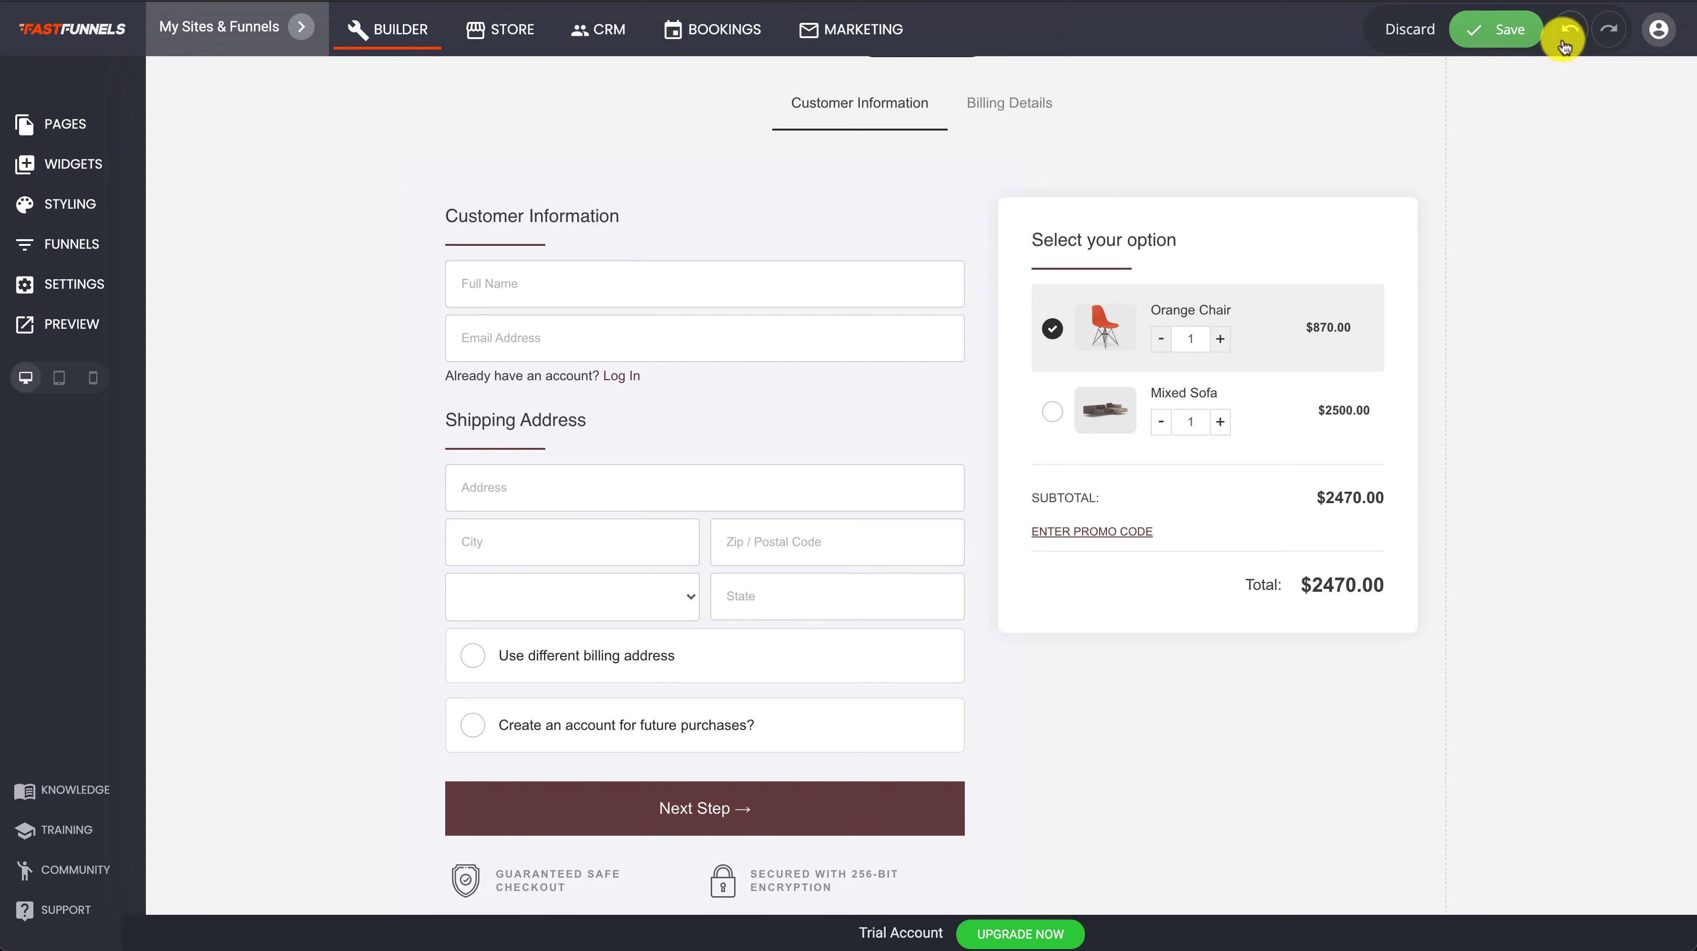
left_click(1506, 29)
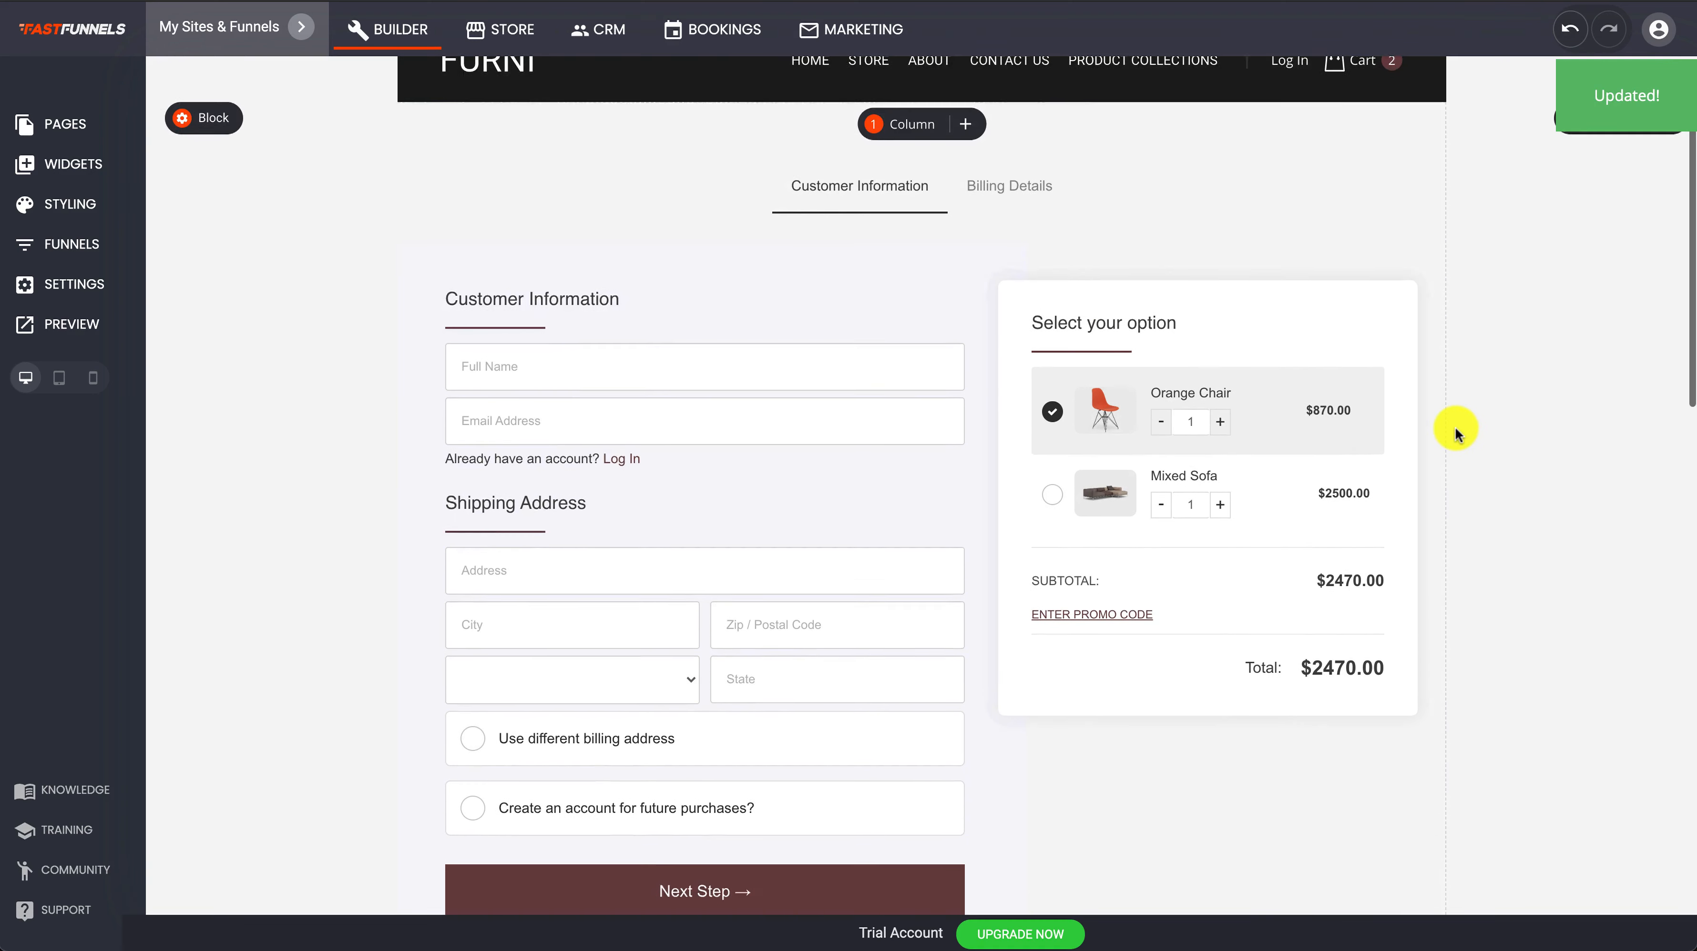
Copy the checkout widget from the page for reuse elsewhere.
left_click(821, 458)
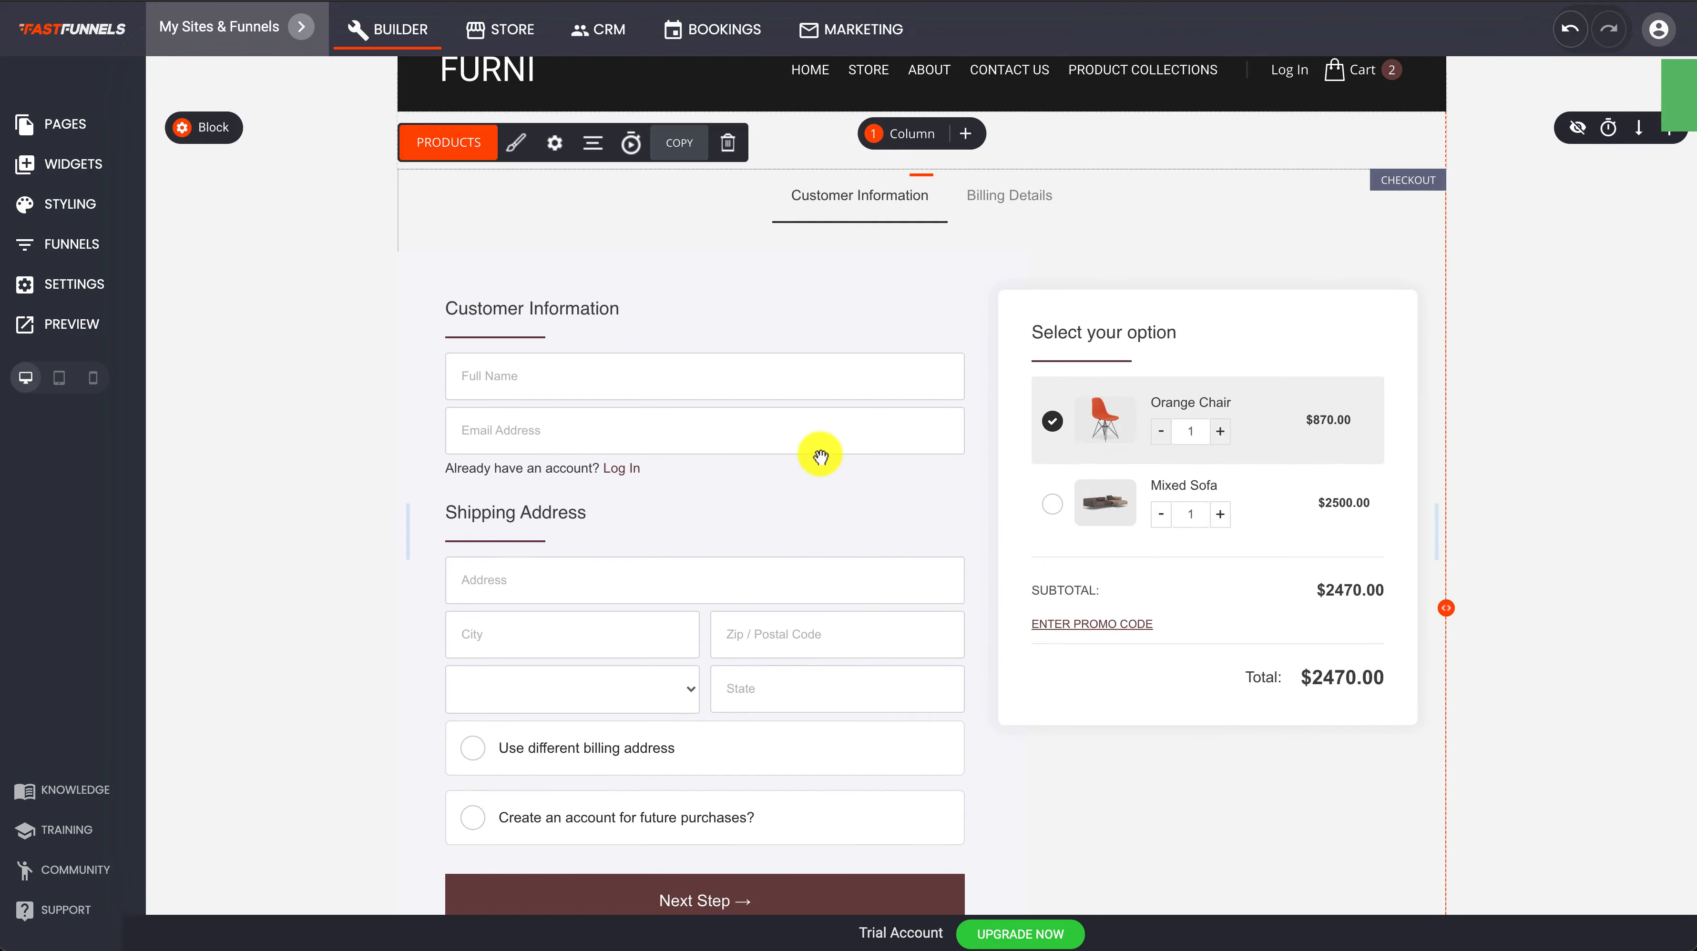
scroll(815, 479, "down", 9)
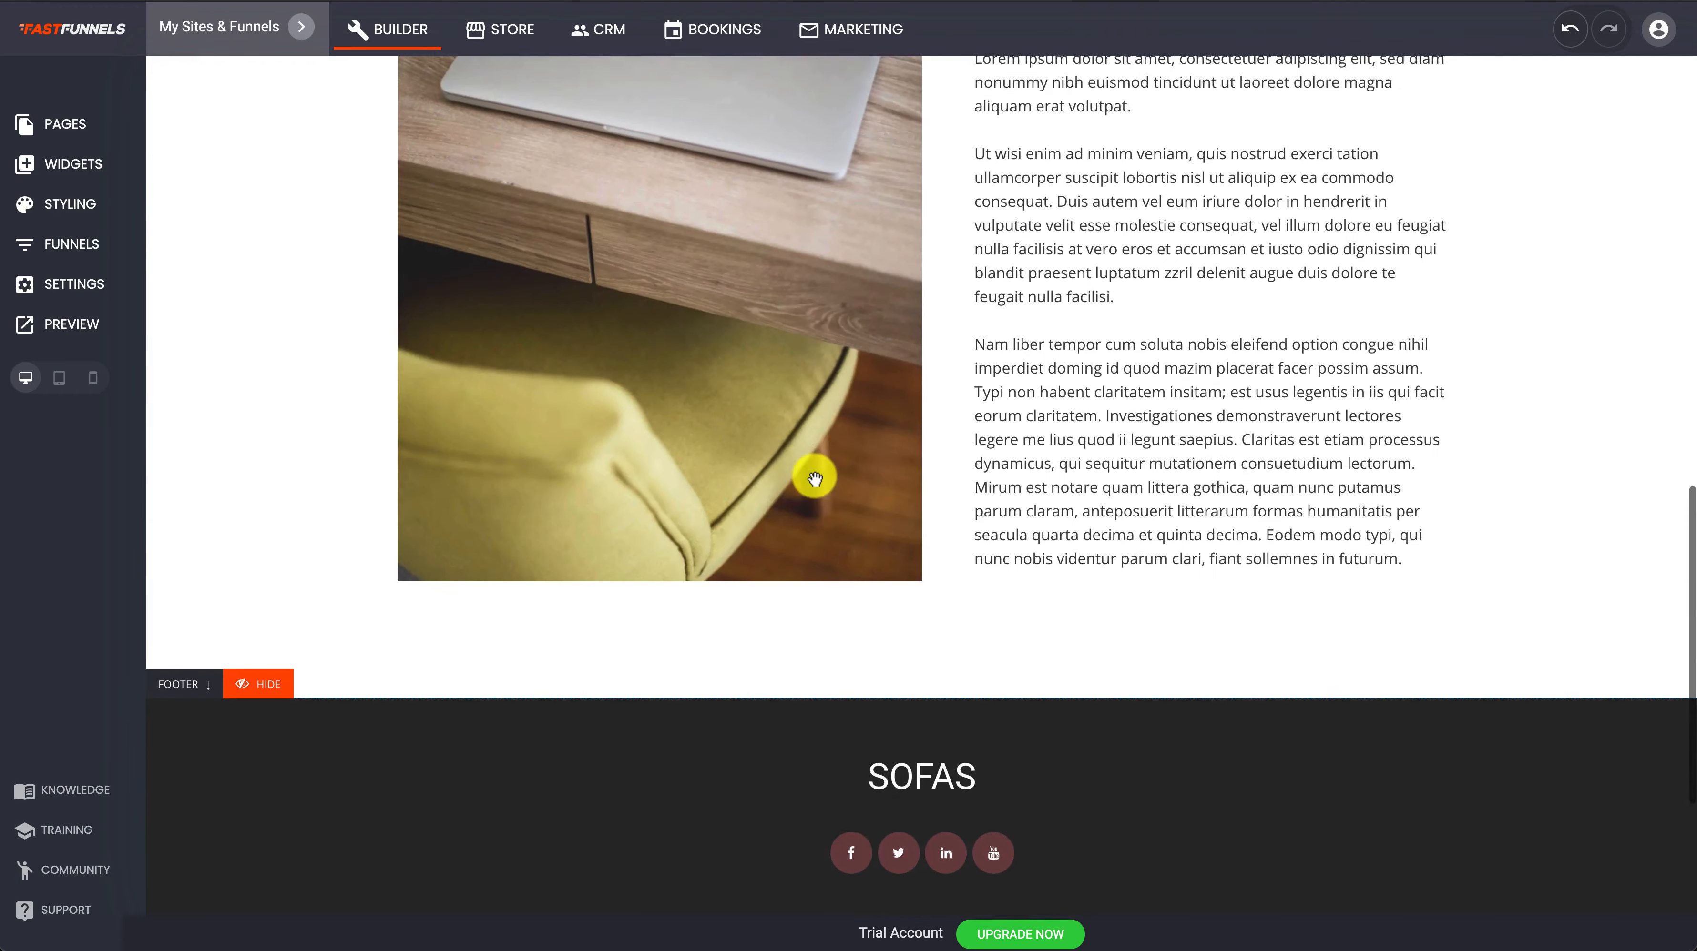
scroll(815, 478, "up", 17)
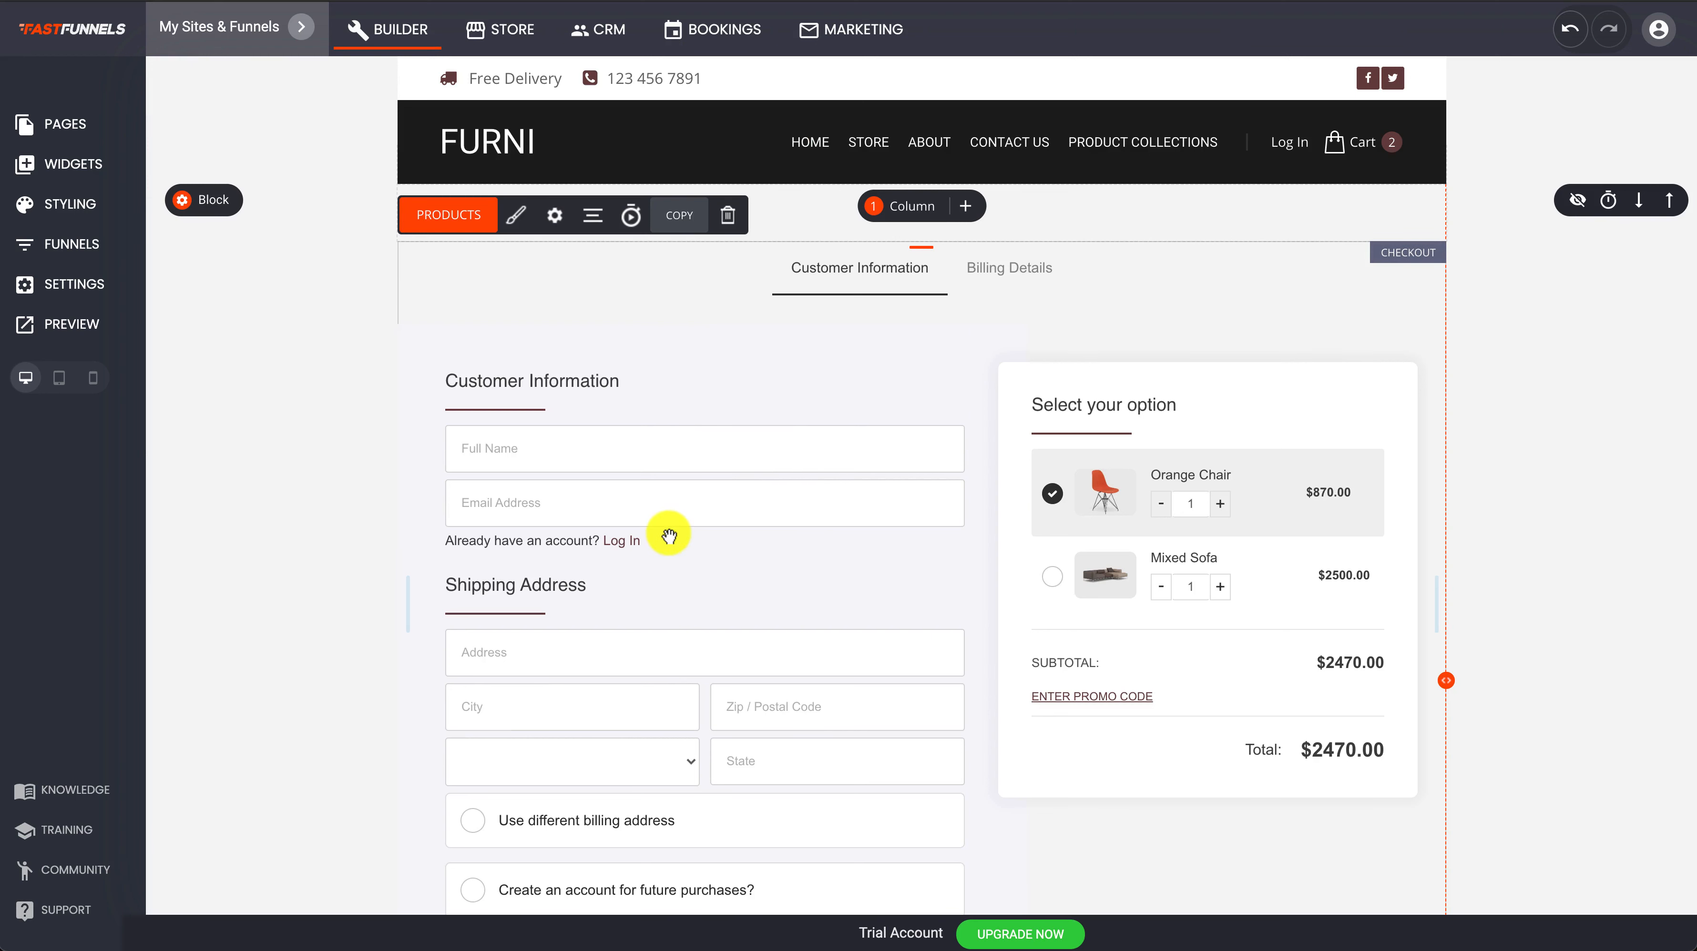
left_click(678, 214)
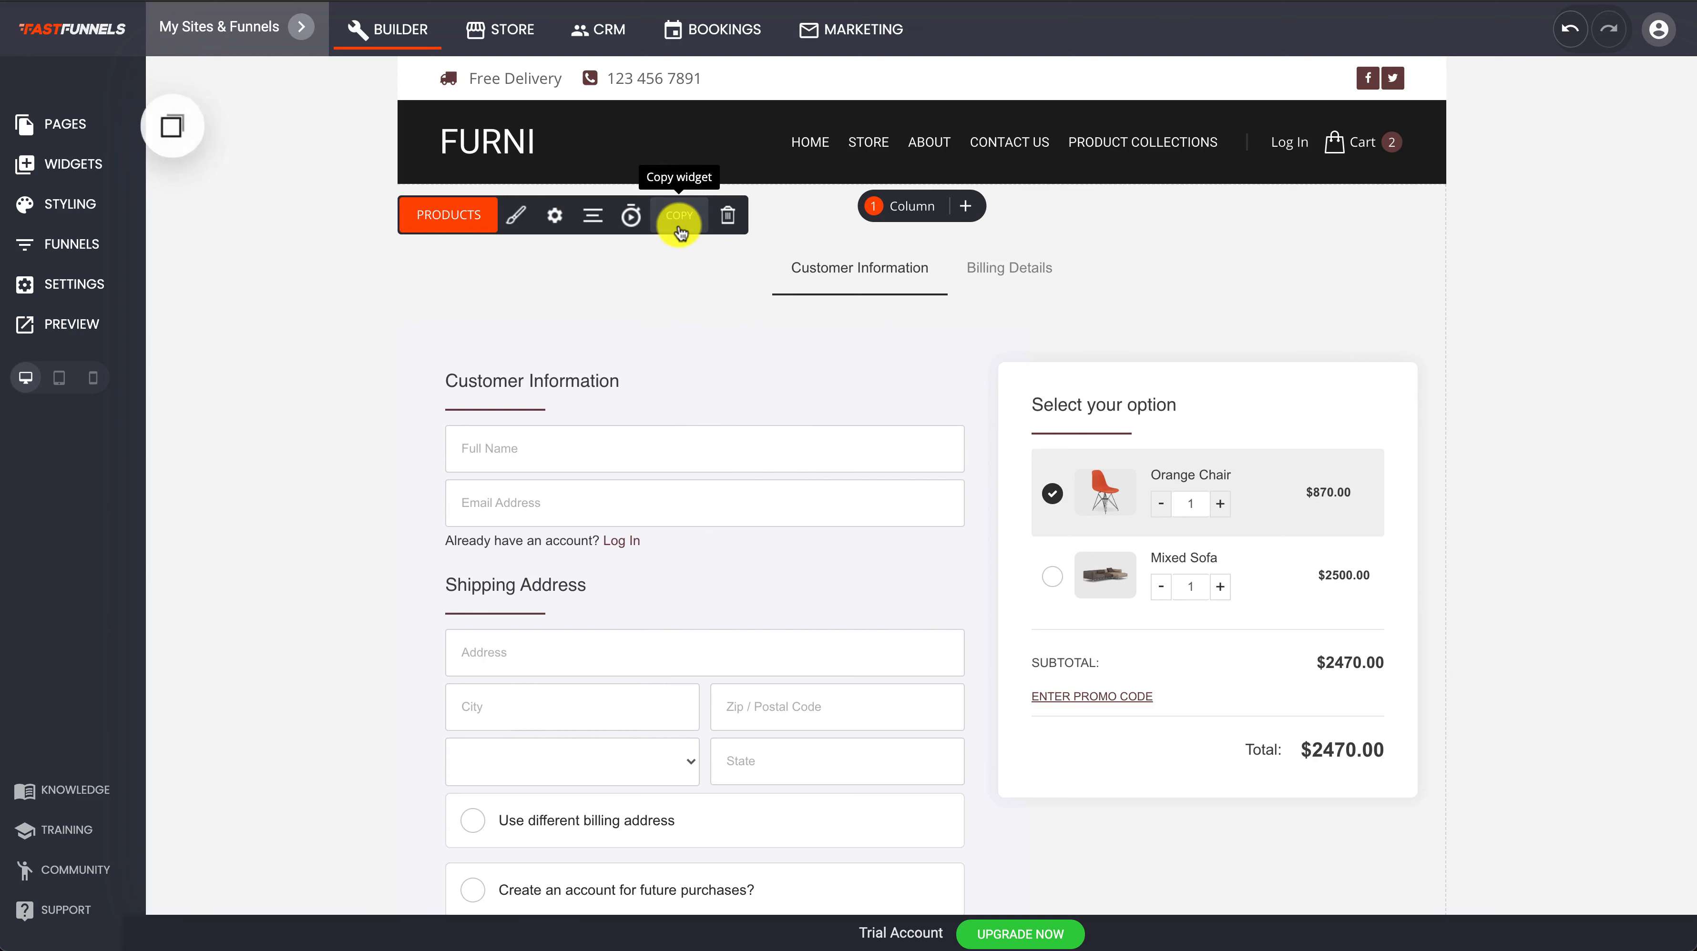
Create a new popup for the site, starting from the Empty Popup option.
left_click(78, 126)
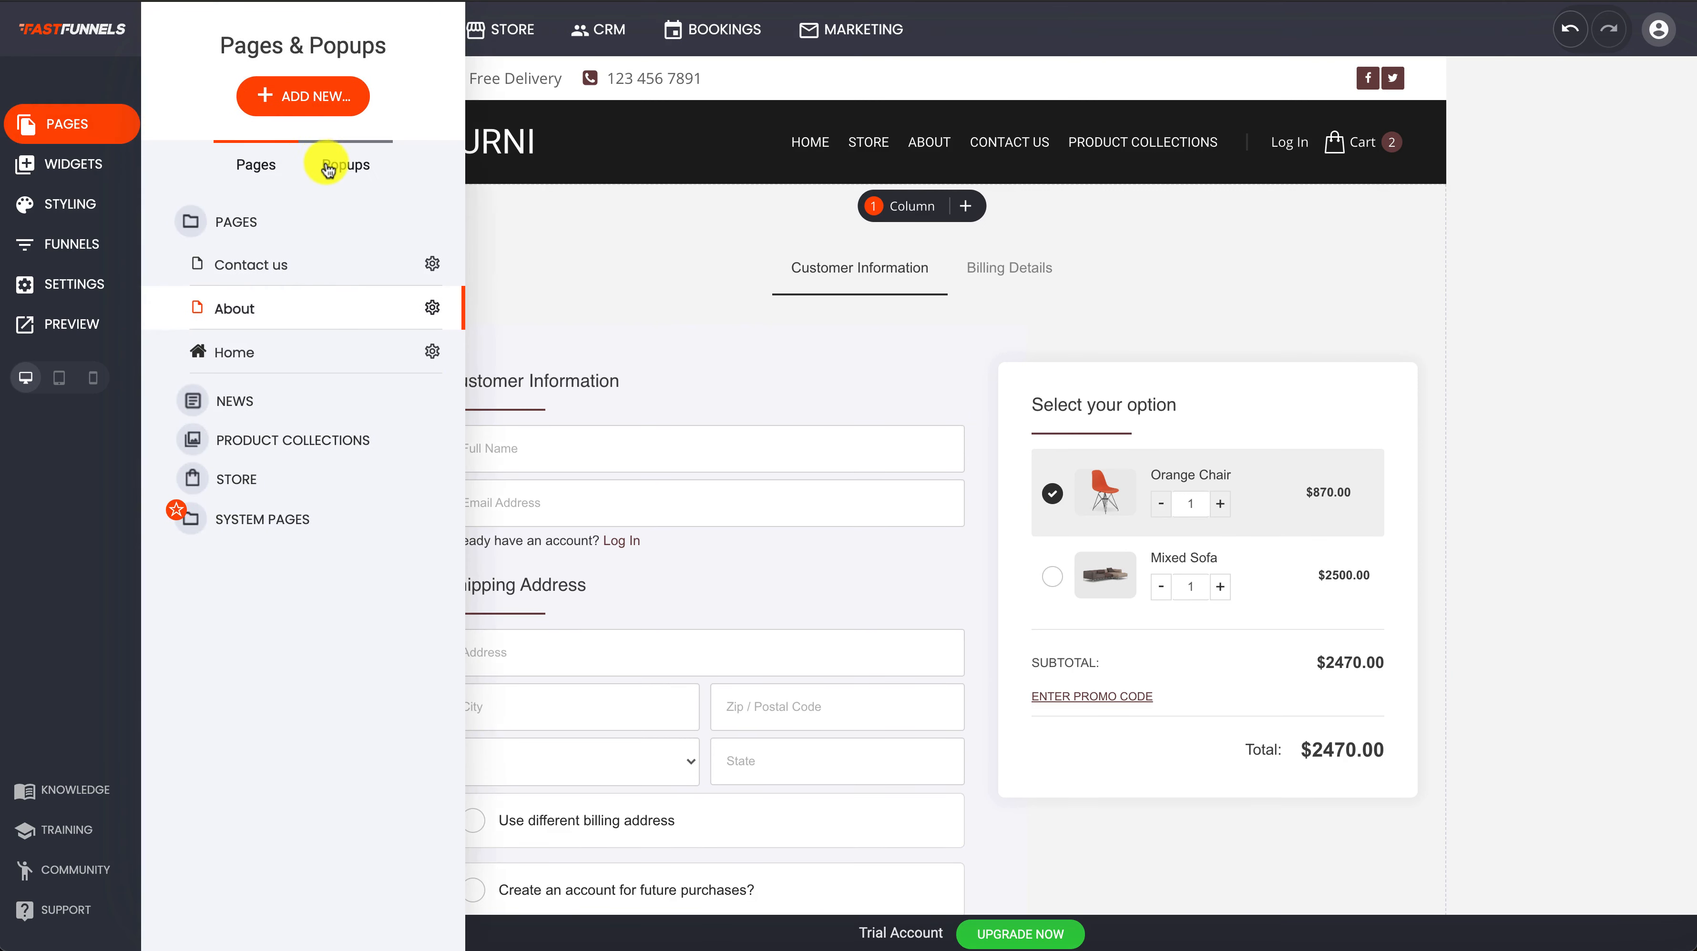
left_click(328, 168)
left_click(326, 105)
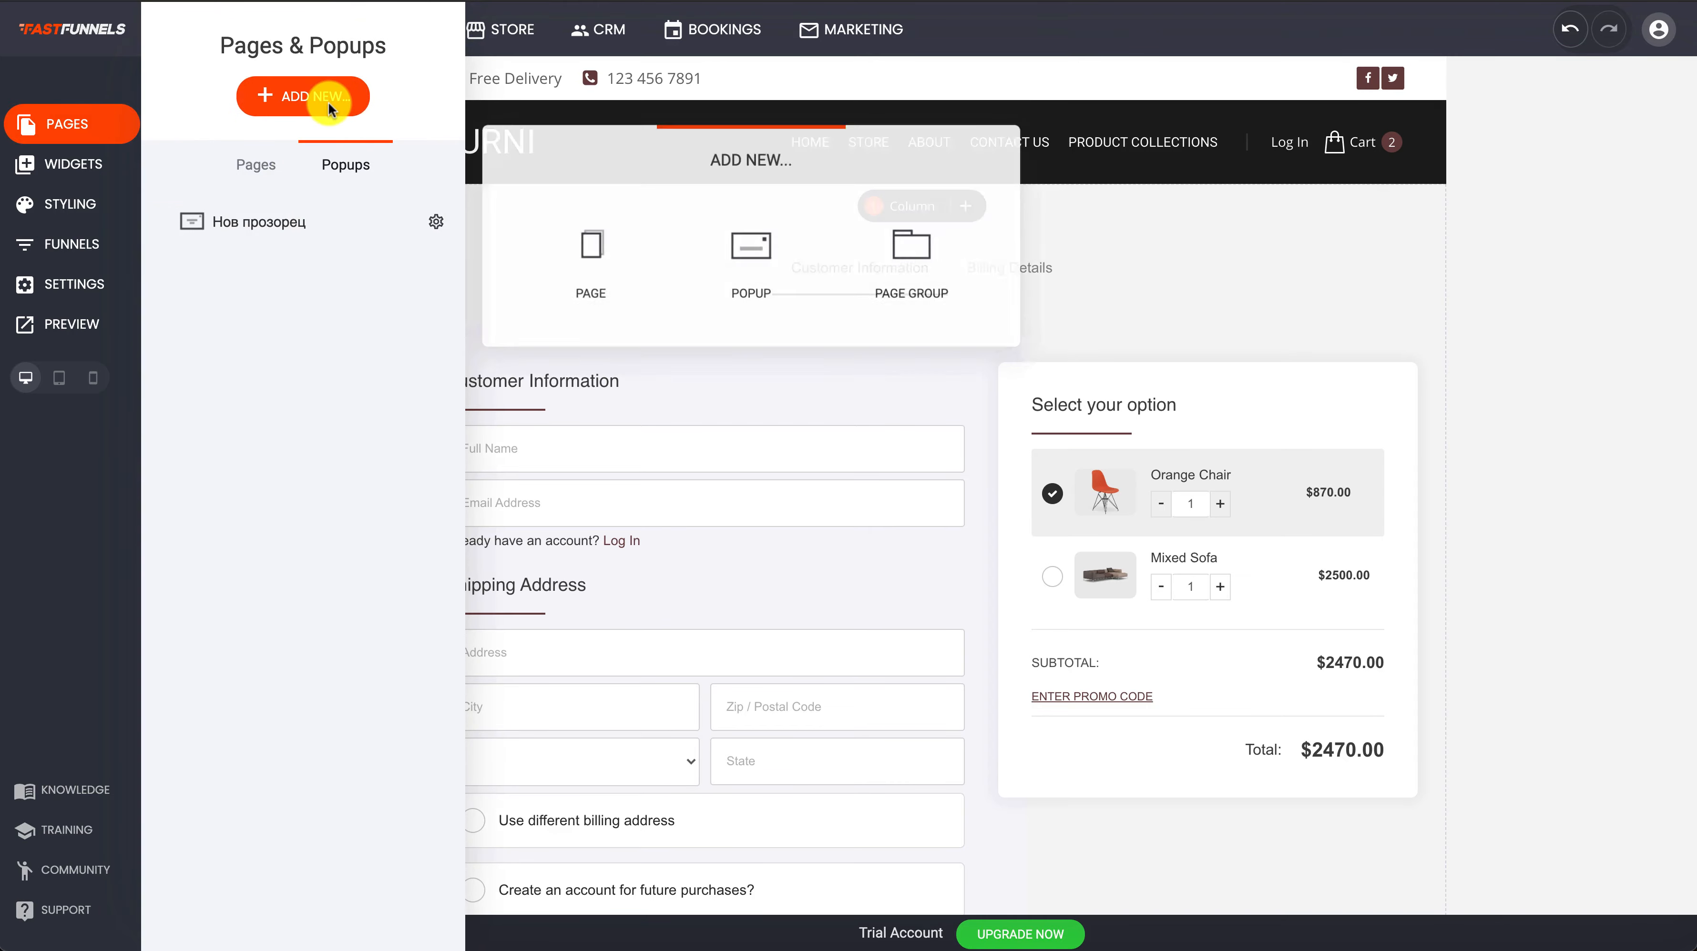
left_click(776, 270)
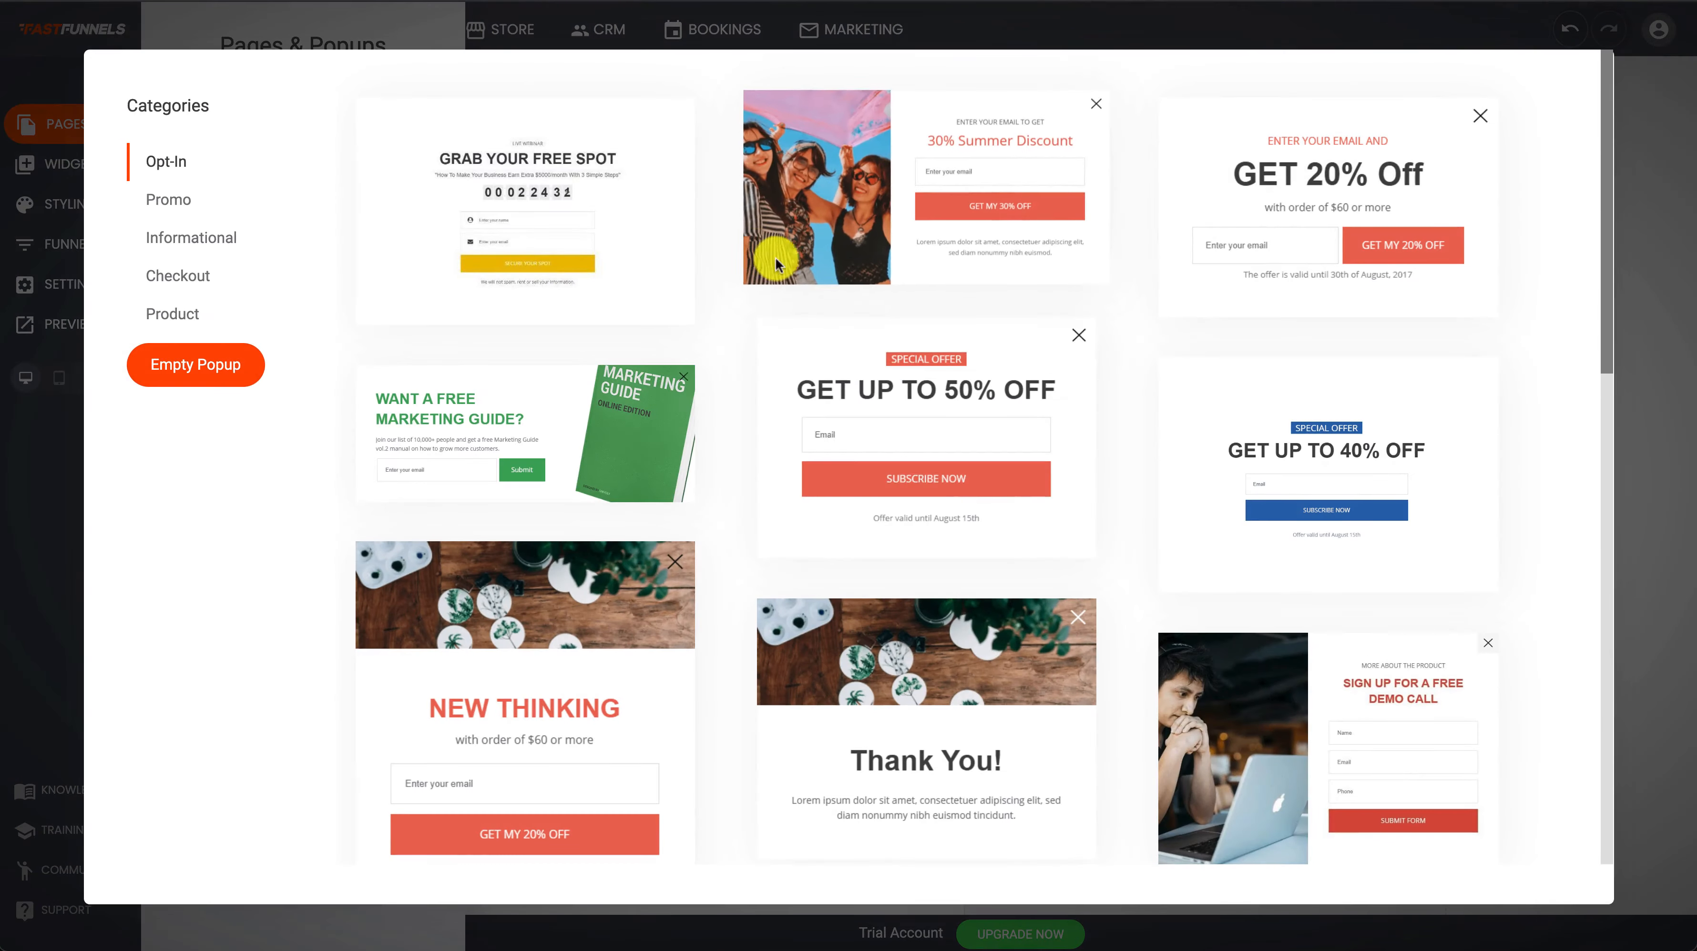
left_click(224, 364)
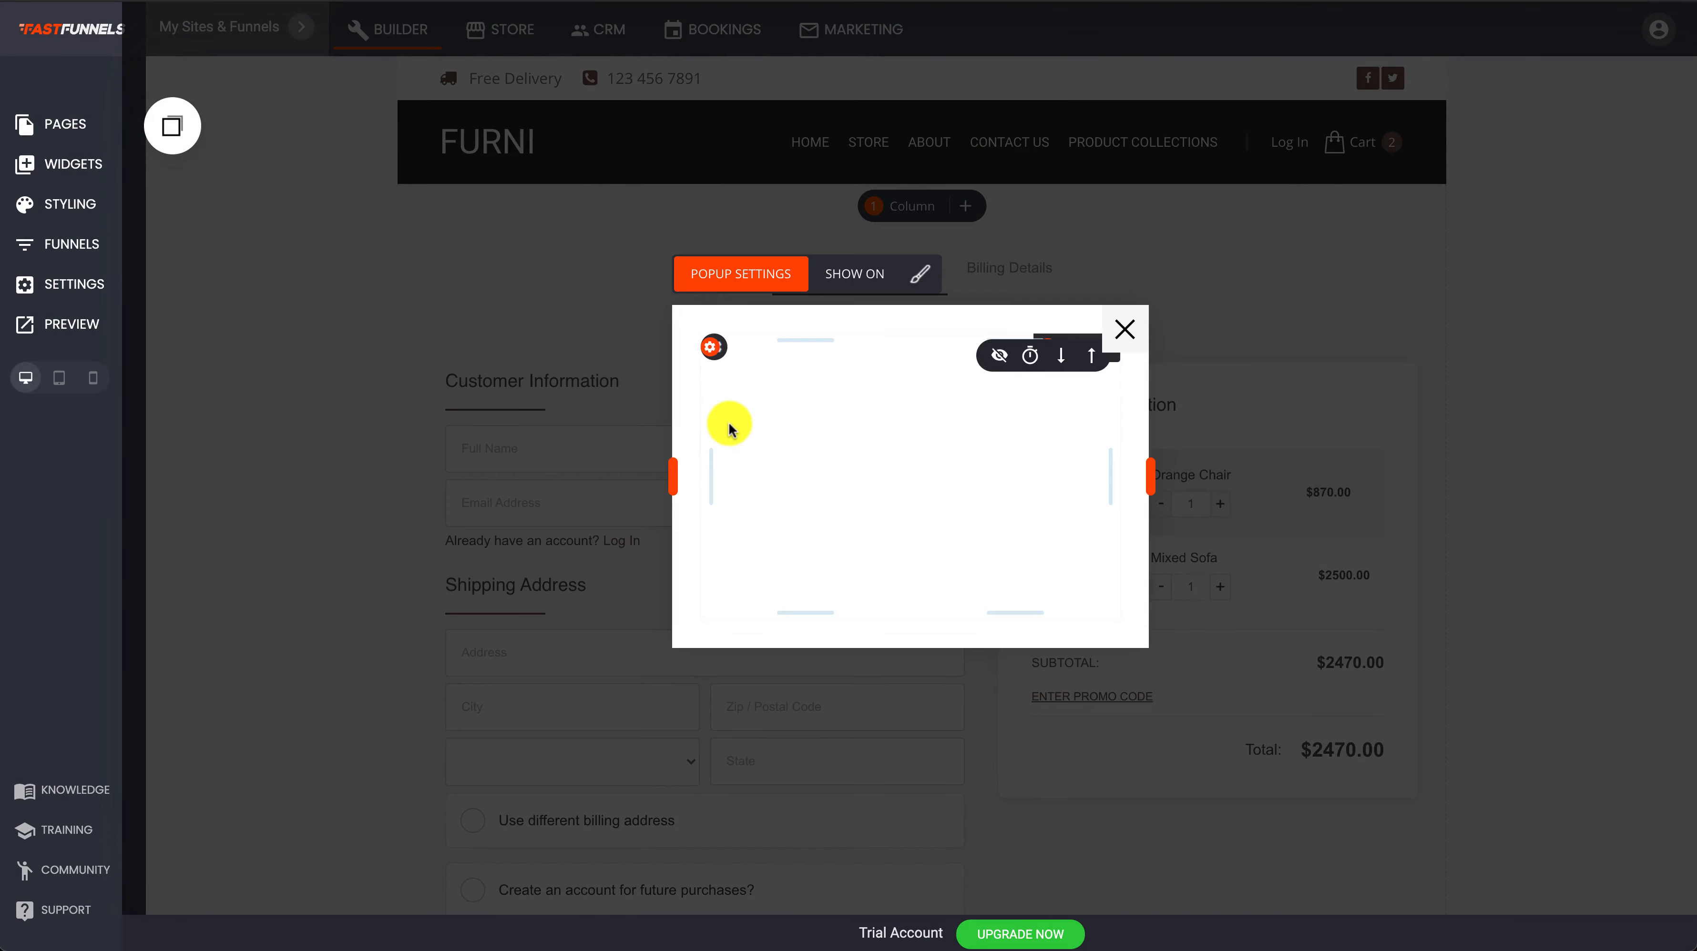
Place the copied Checkout element in the empty popup, widen the popup to fit the two-column form, and save it.
left_click(172, 126)
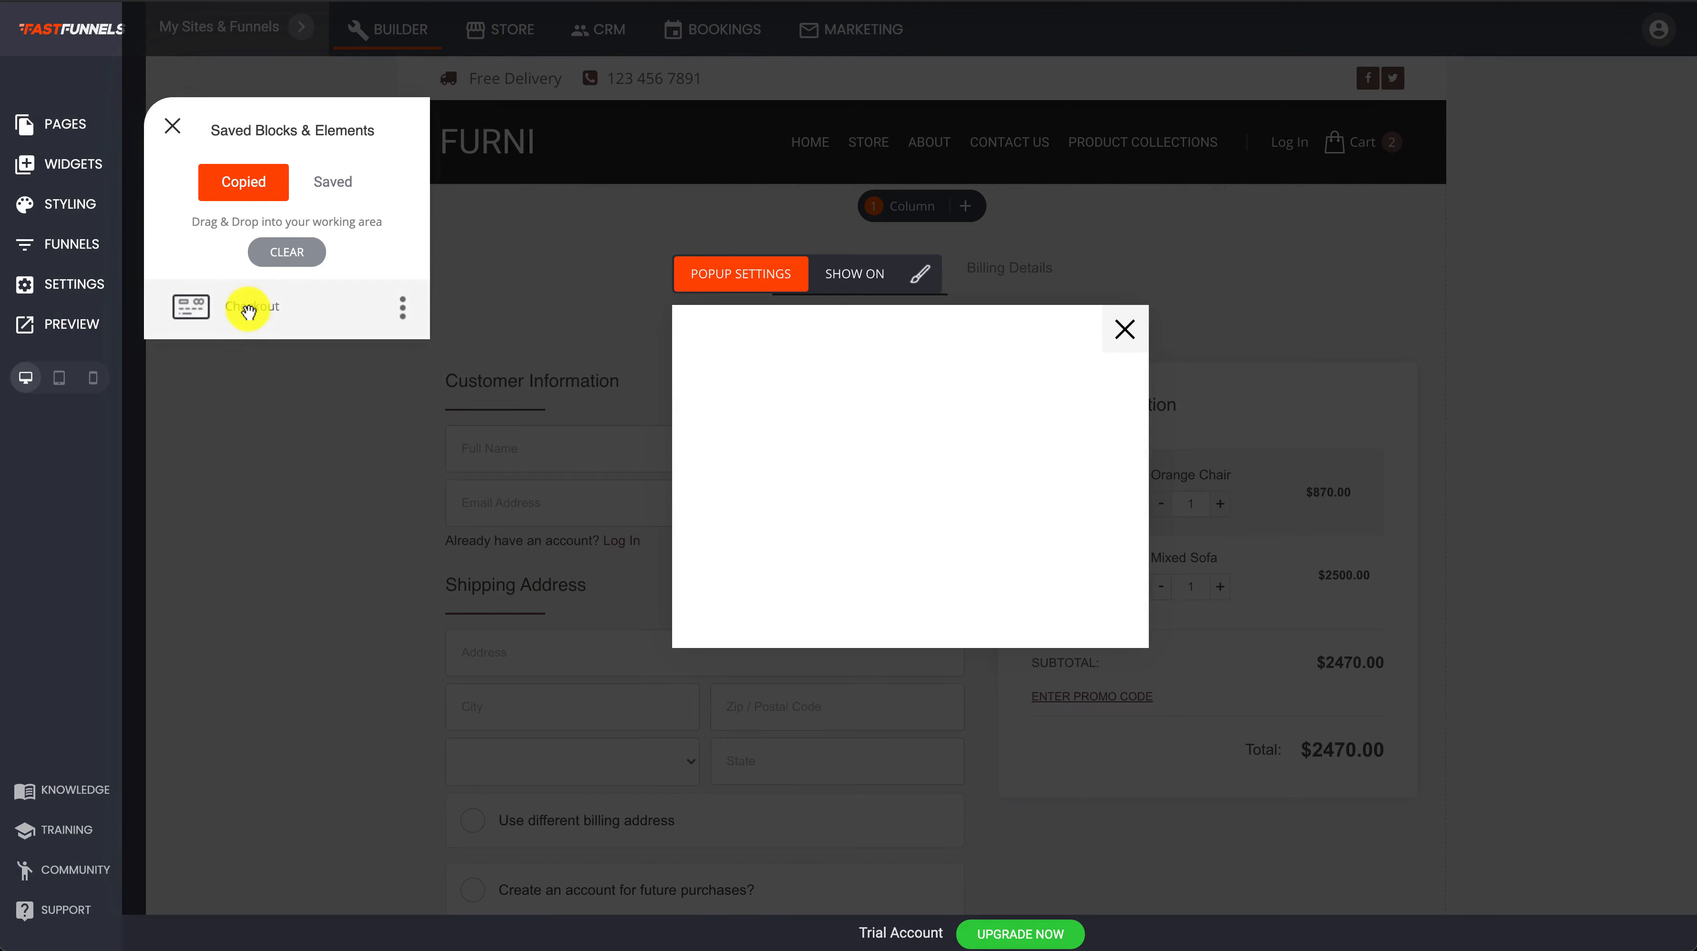
left_click_drag(256, 320, 865, 353)
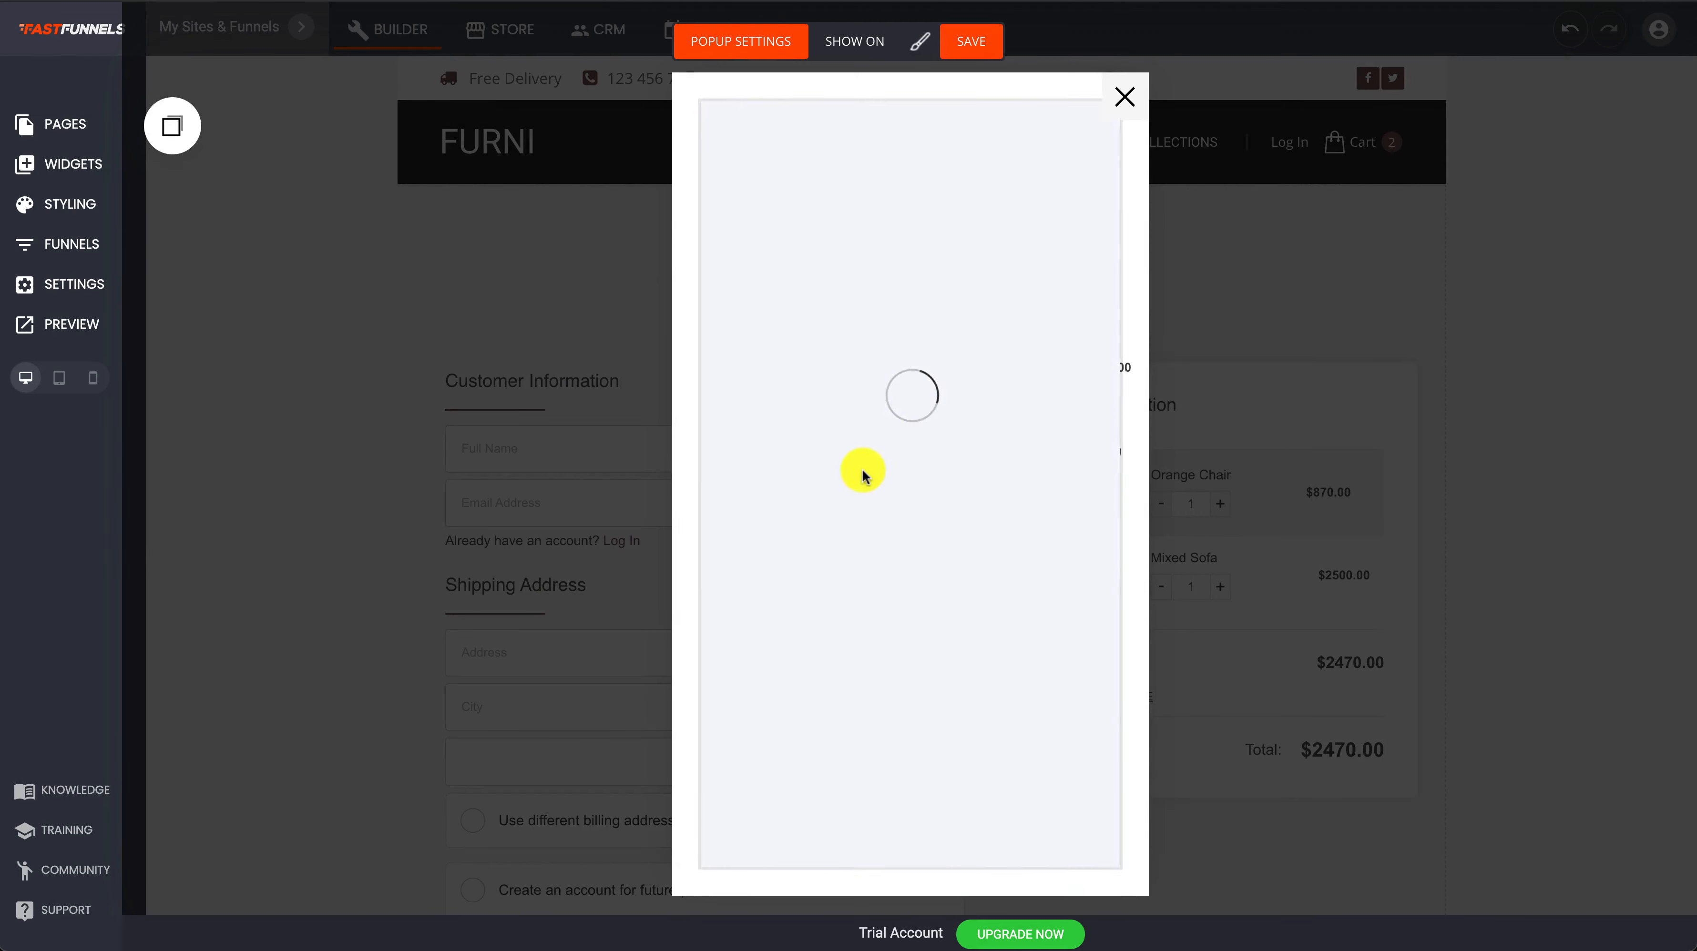
left_click_drag(677, 474, 58, 441)
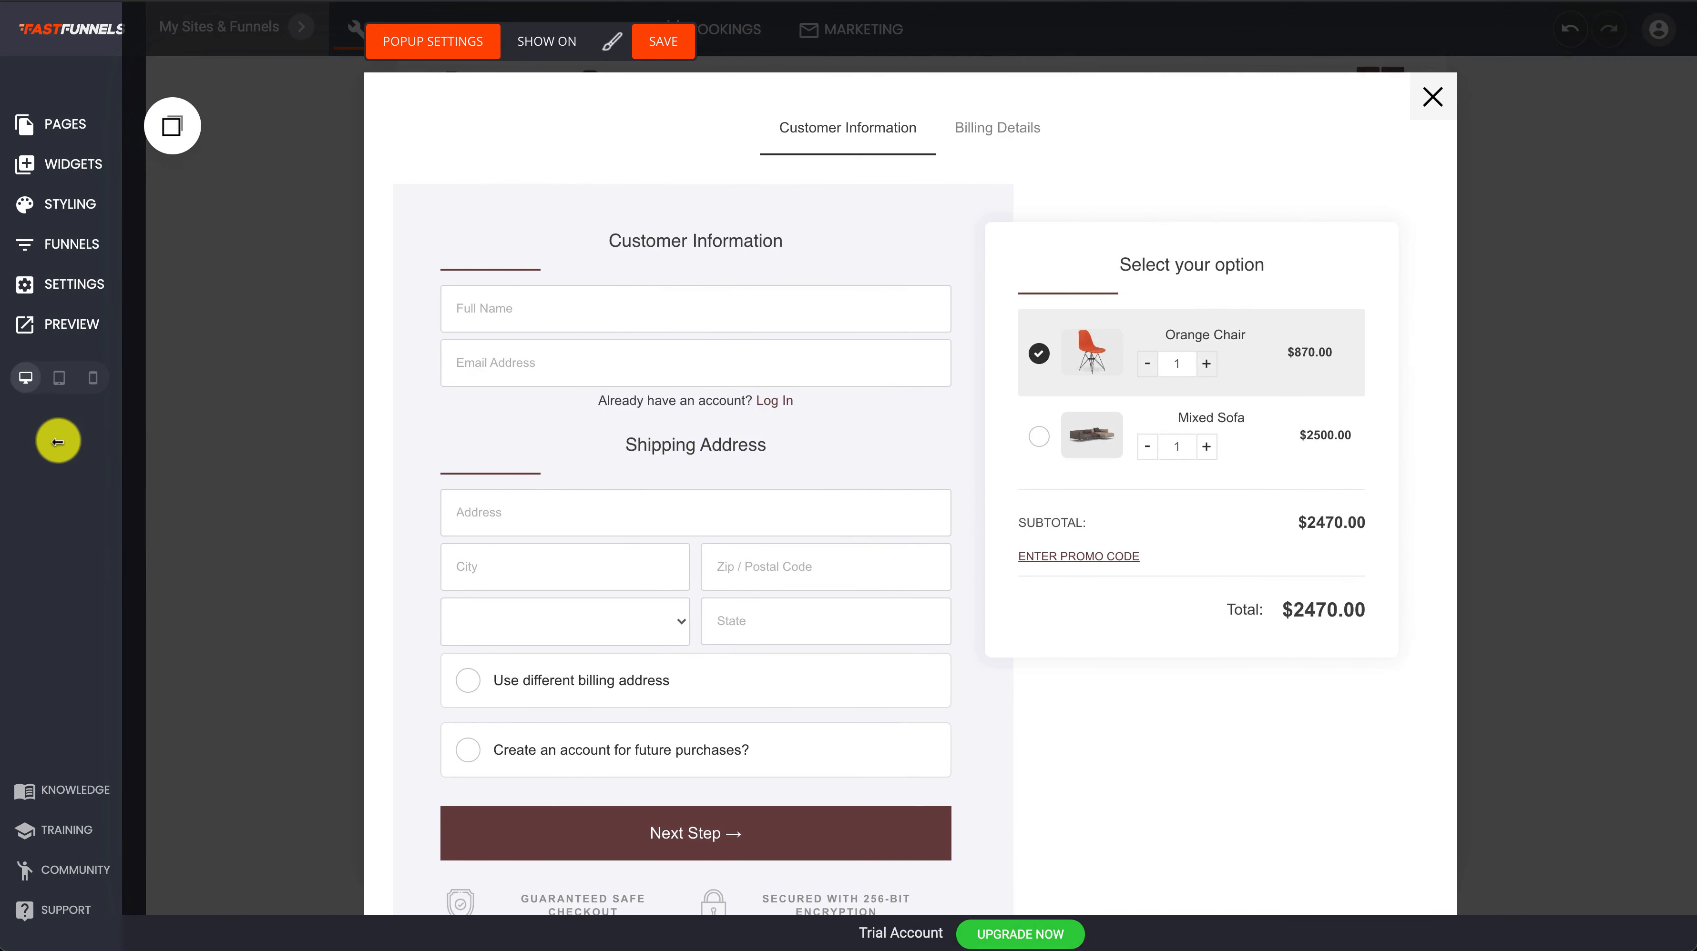
left_click(663, 39)
Review the checkout inside the popup, close the popup, and look over the page's own checkout.
scroll(1242, 413, "down", 1)
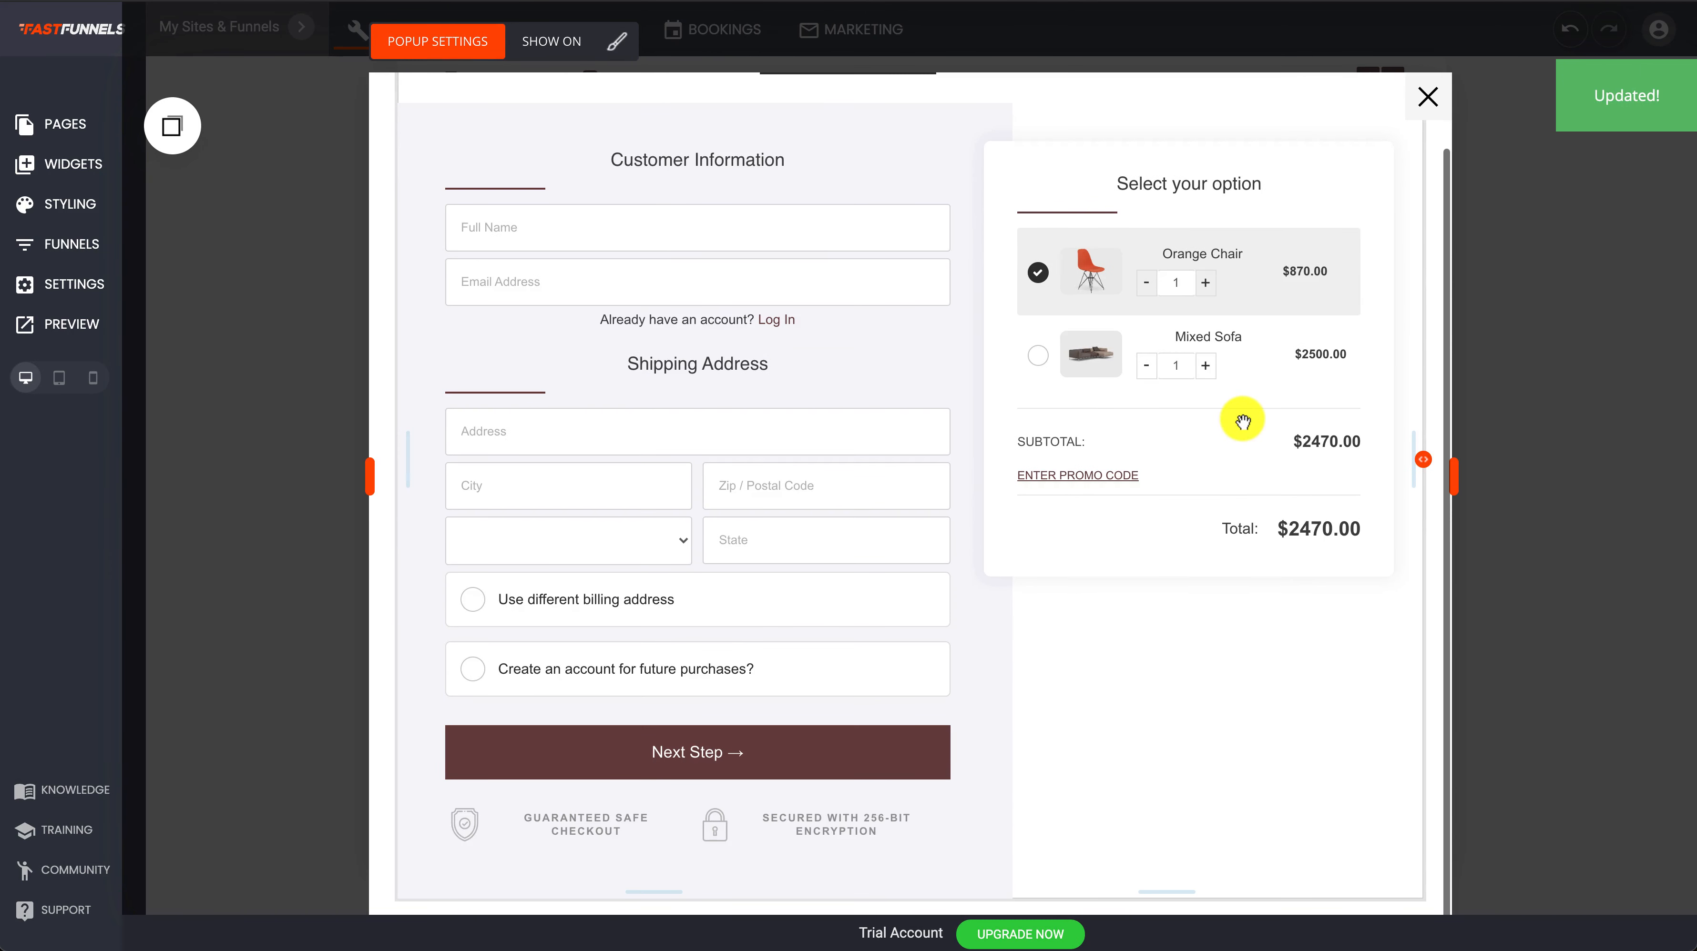
scroll(1226, 417, "up", 1)
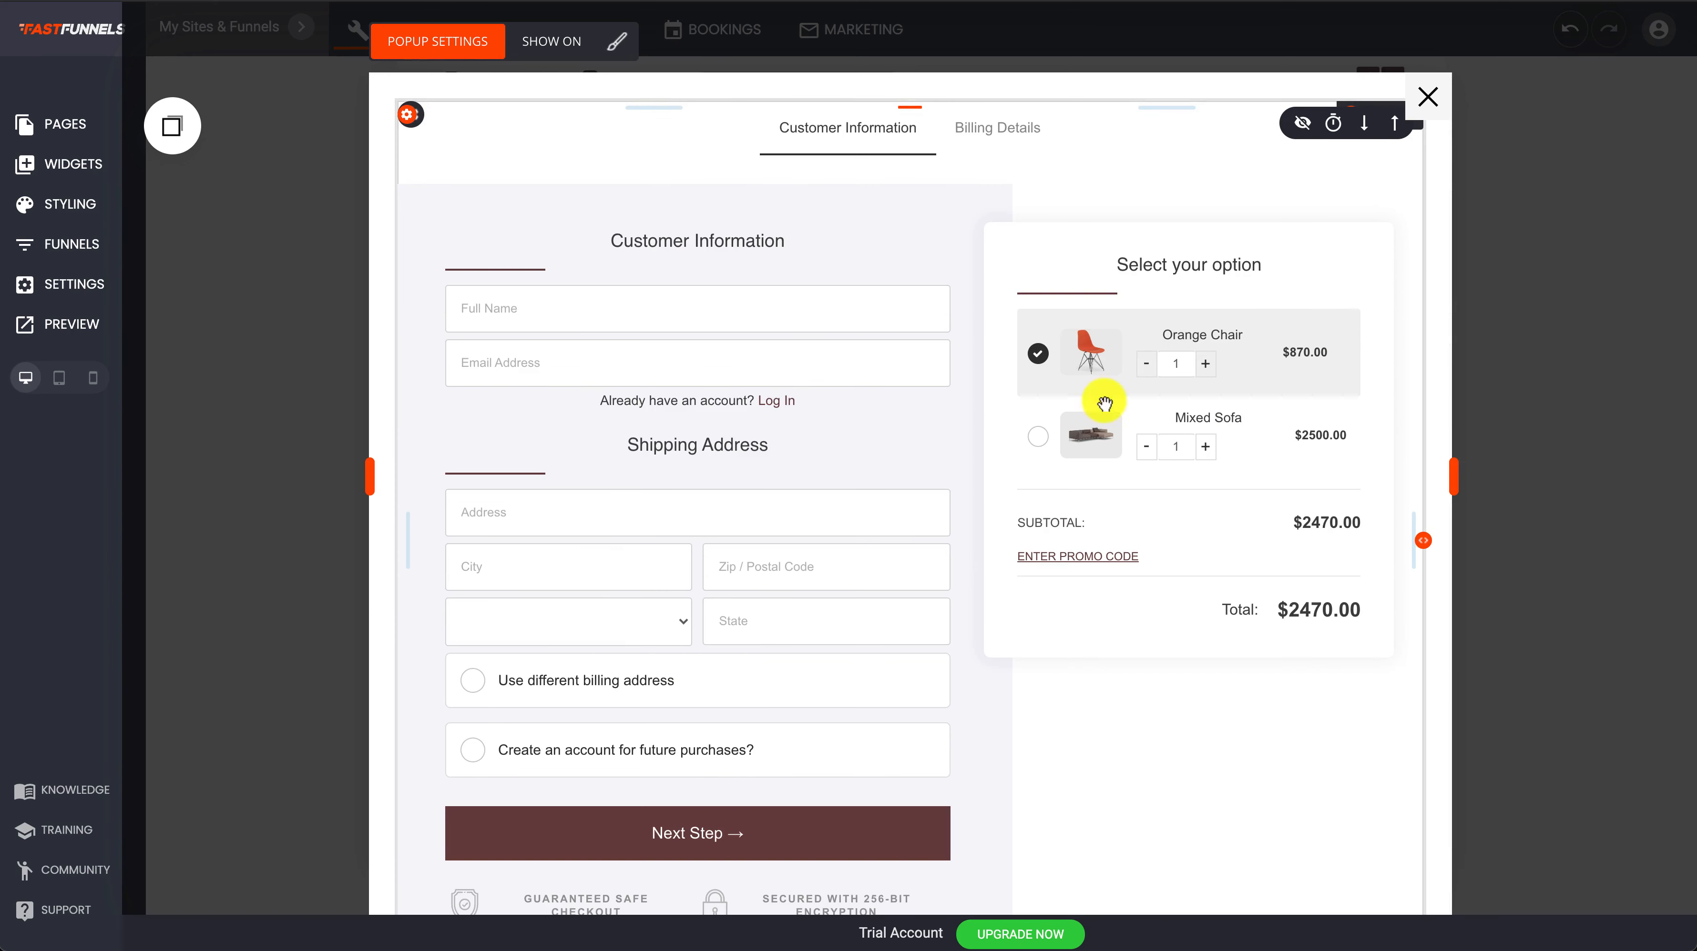
left_click(1429, 98)
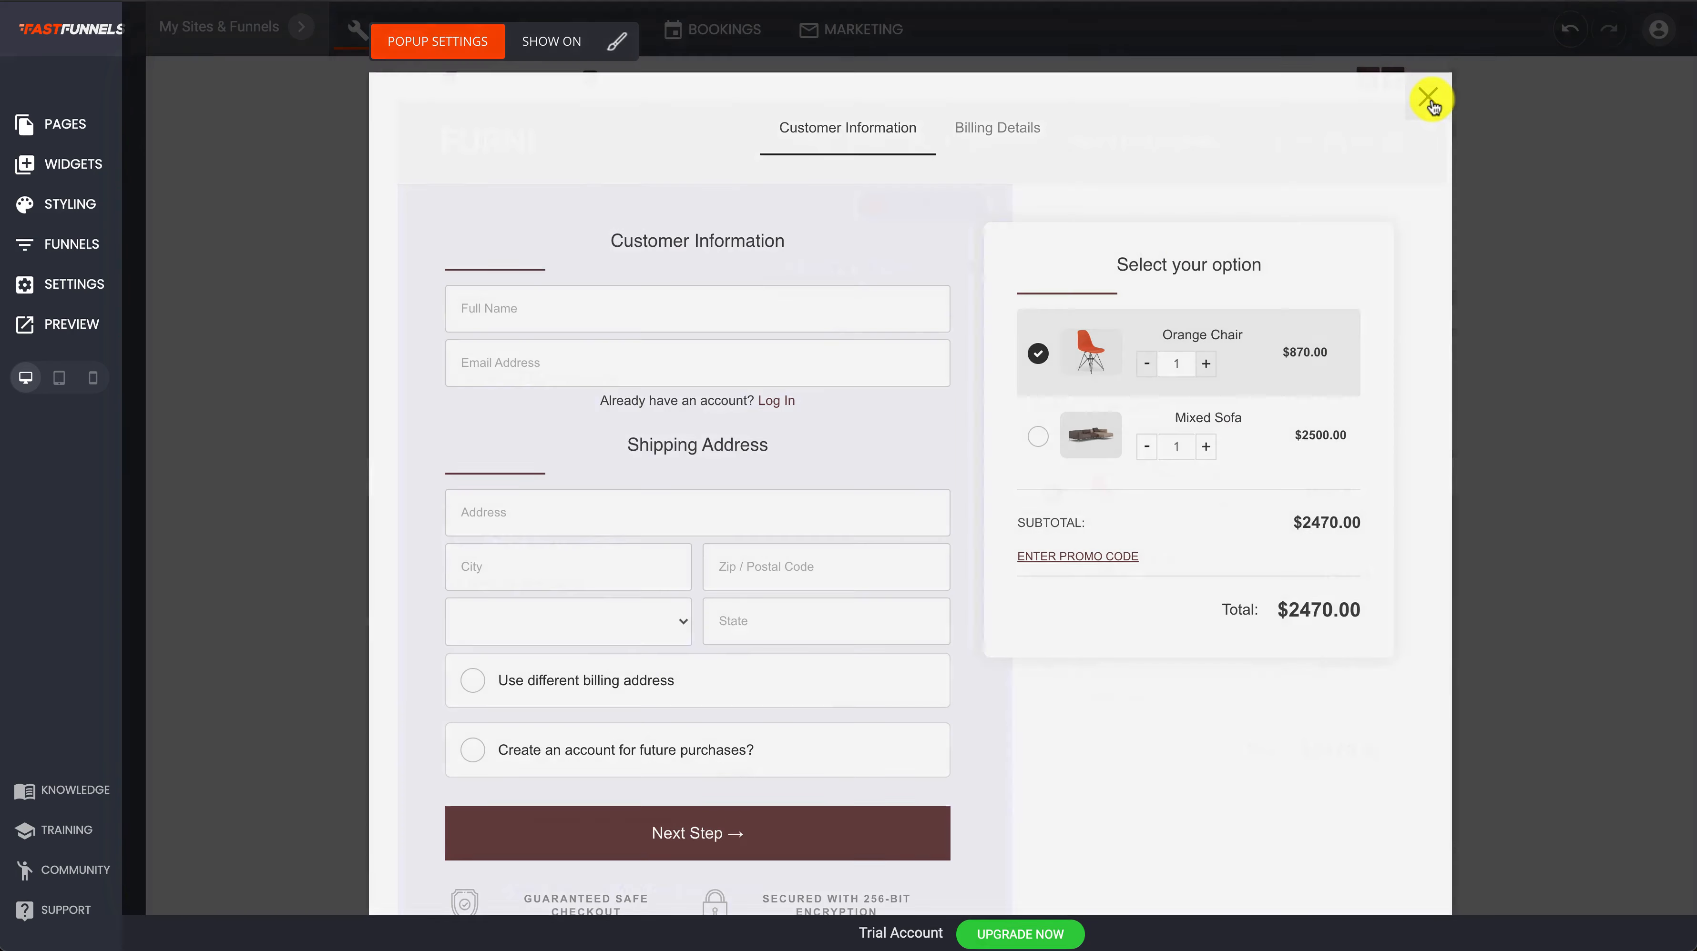
scroll(1452, 302, "down", 10)
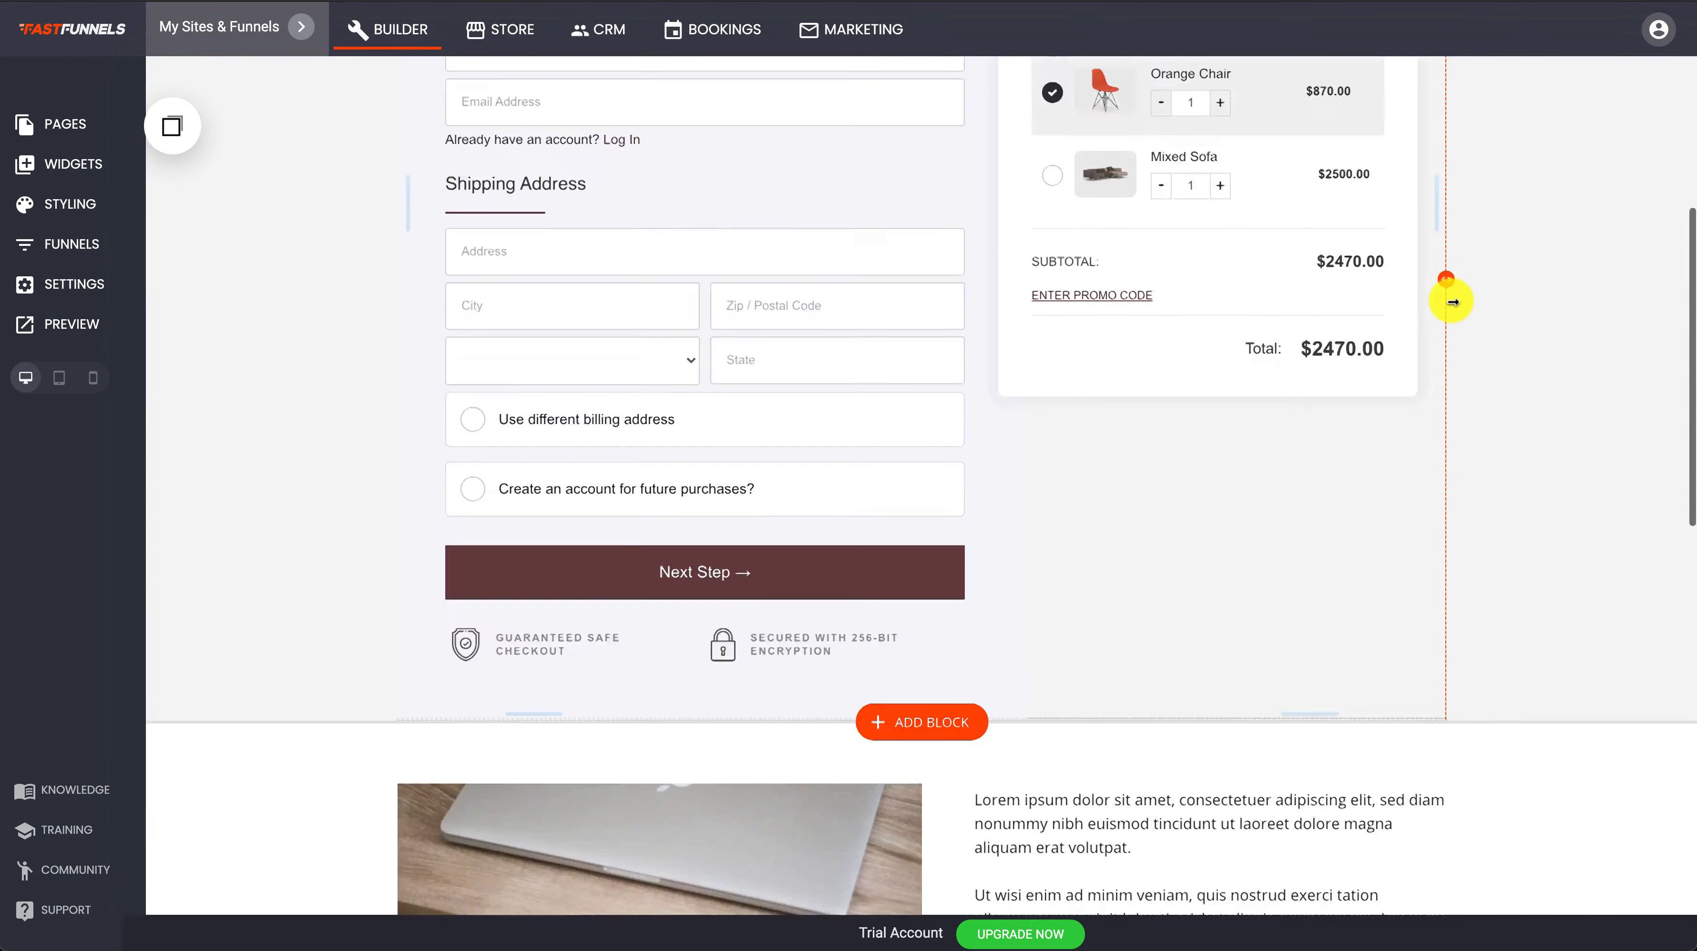
scroll(1451, 302, "up", 10)
scroll(909, 459, "down", 2)
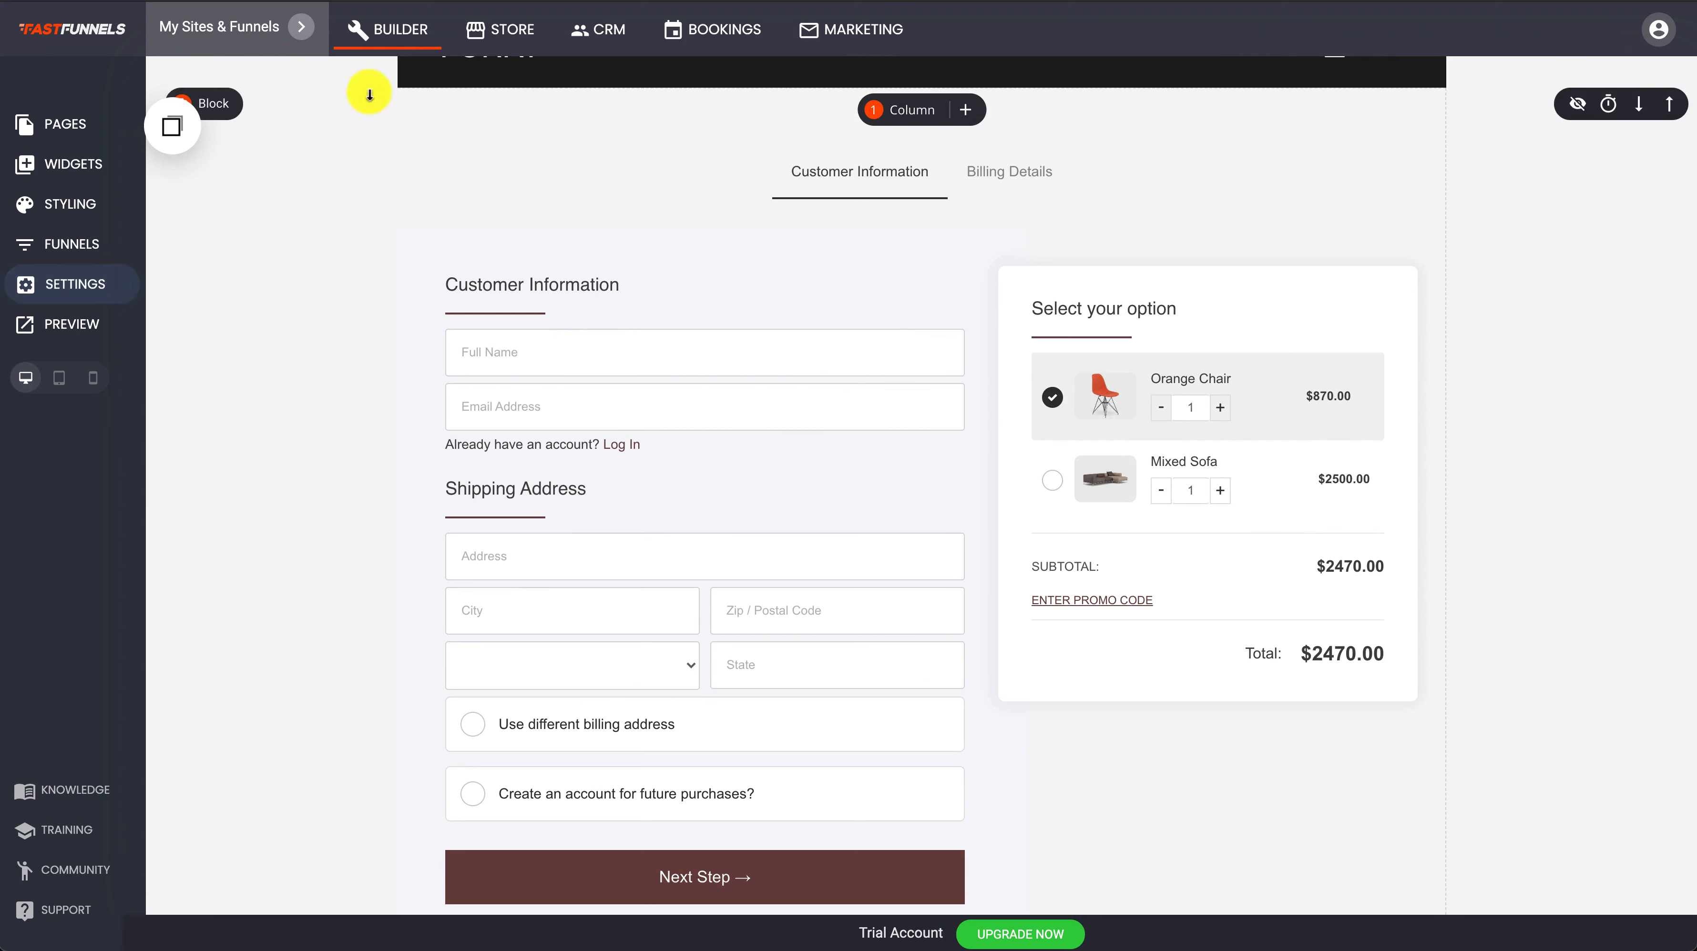
Look through the payment providers available to connect in the store's payment settings, and return to the site builder.
left_click(485, 28)
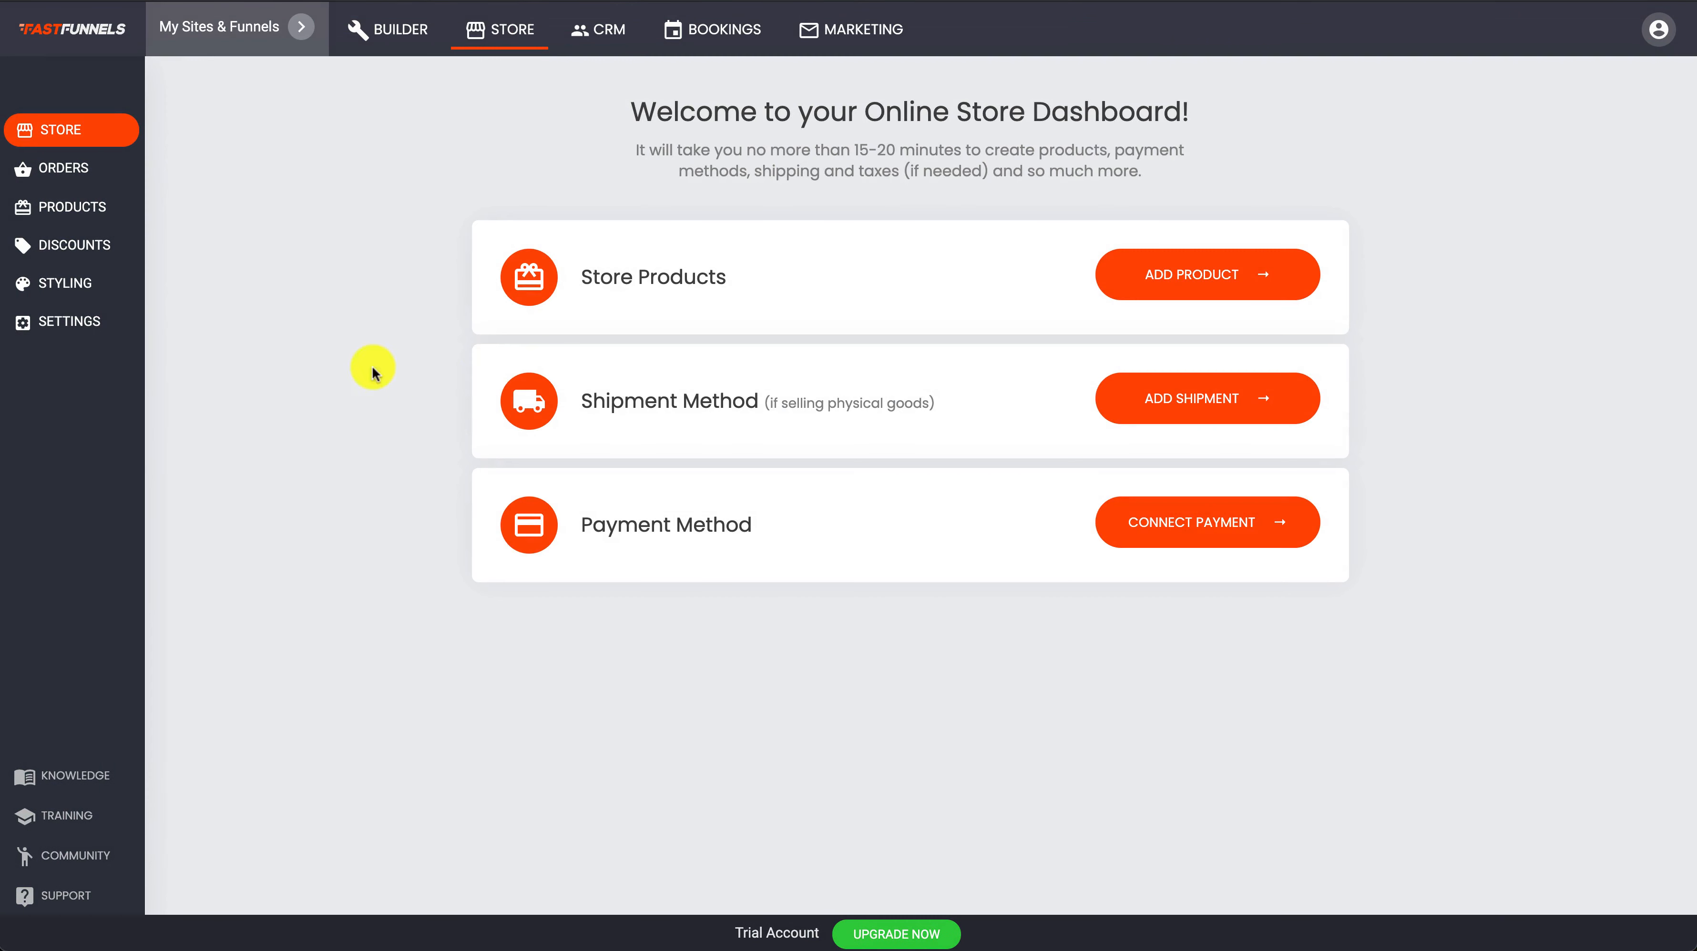
left_click(1190, 505)
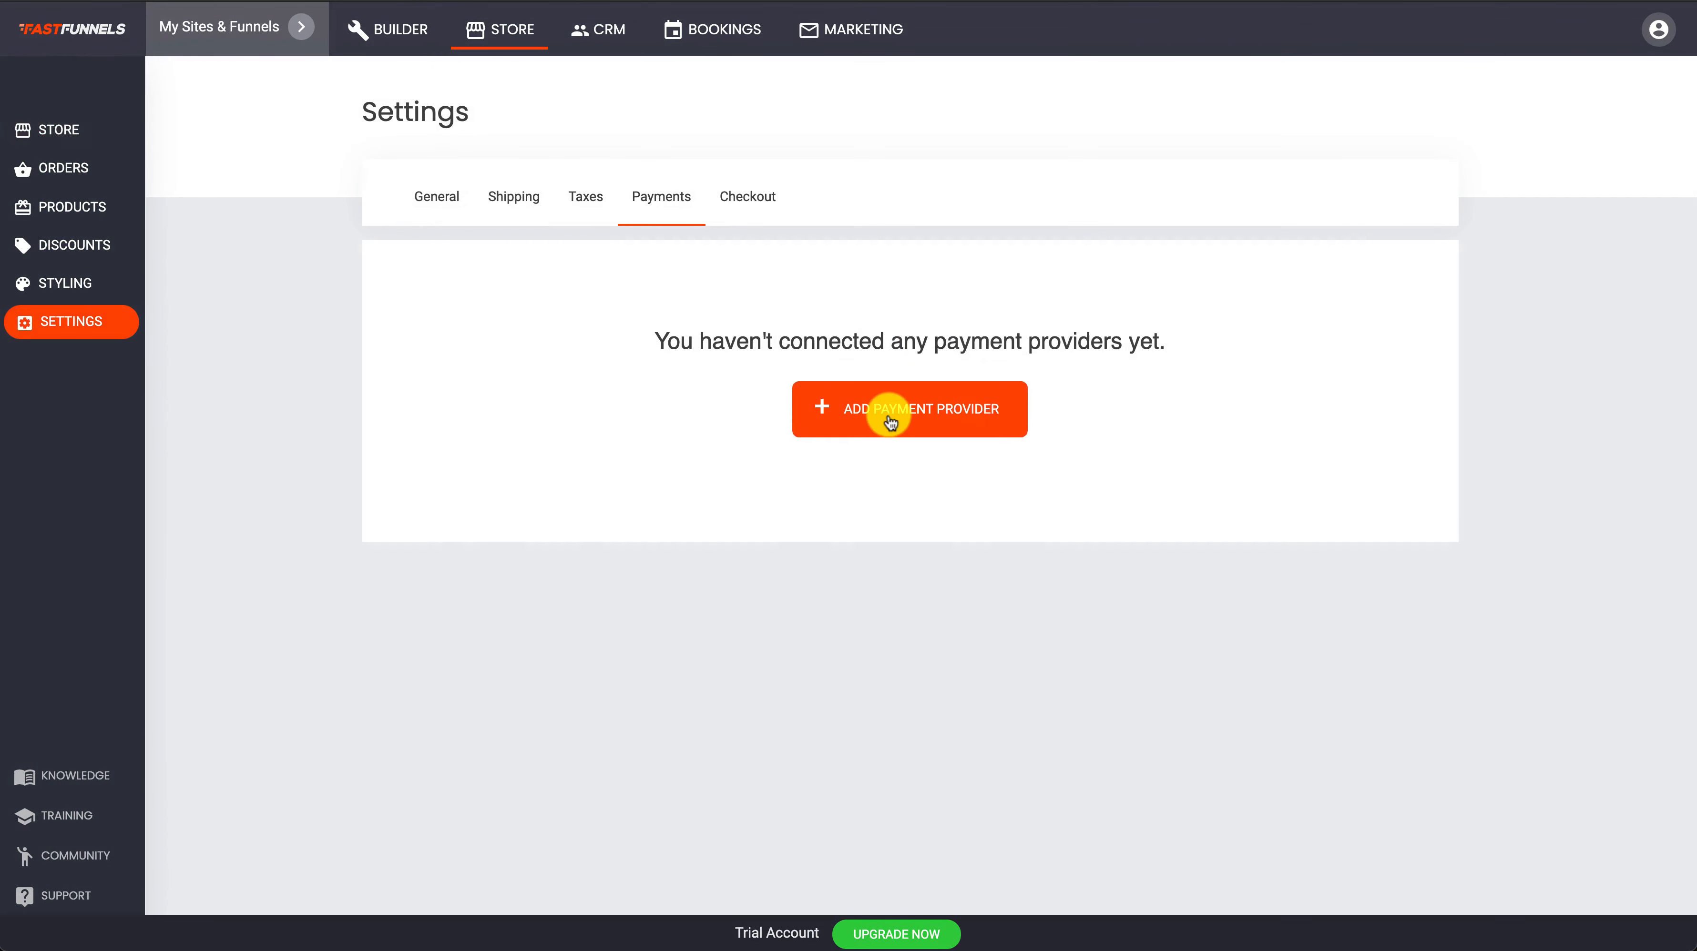
left_click(890, 421)
scroll(921, 517, "down", 5)
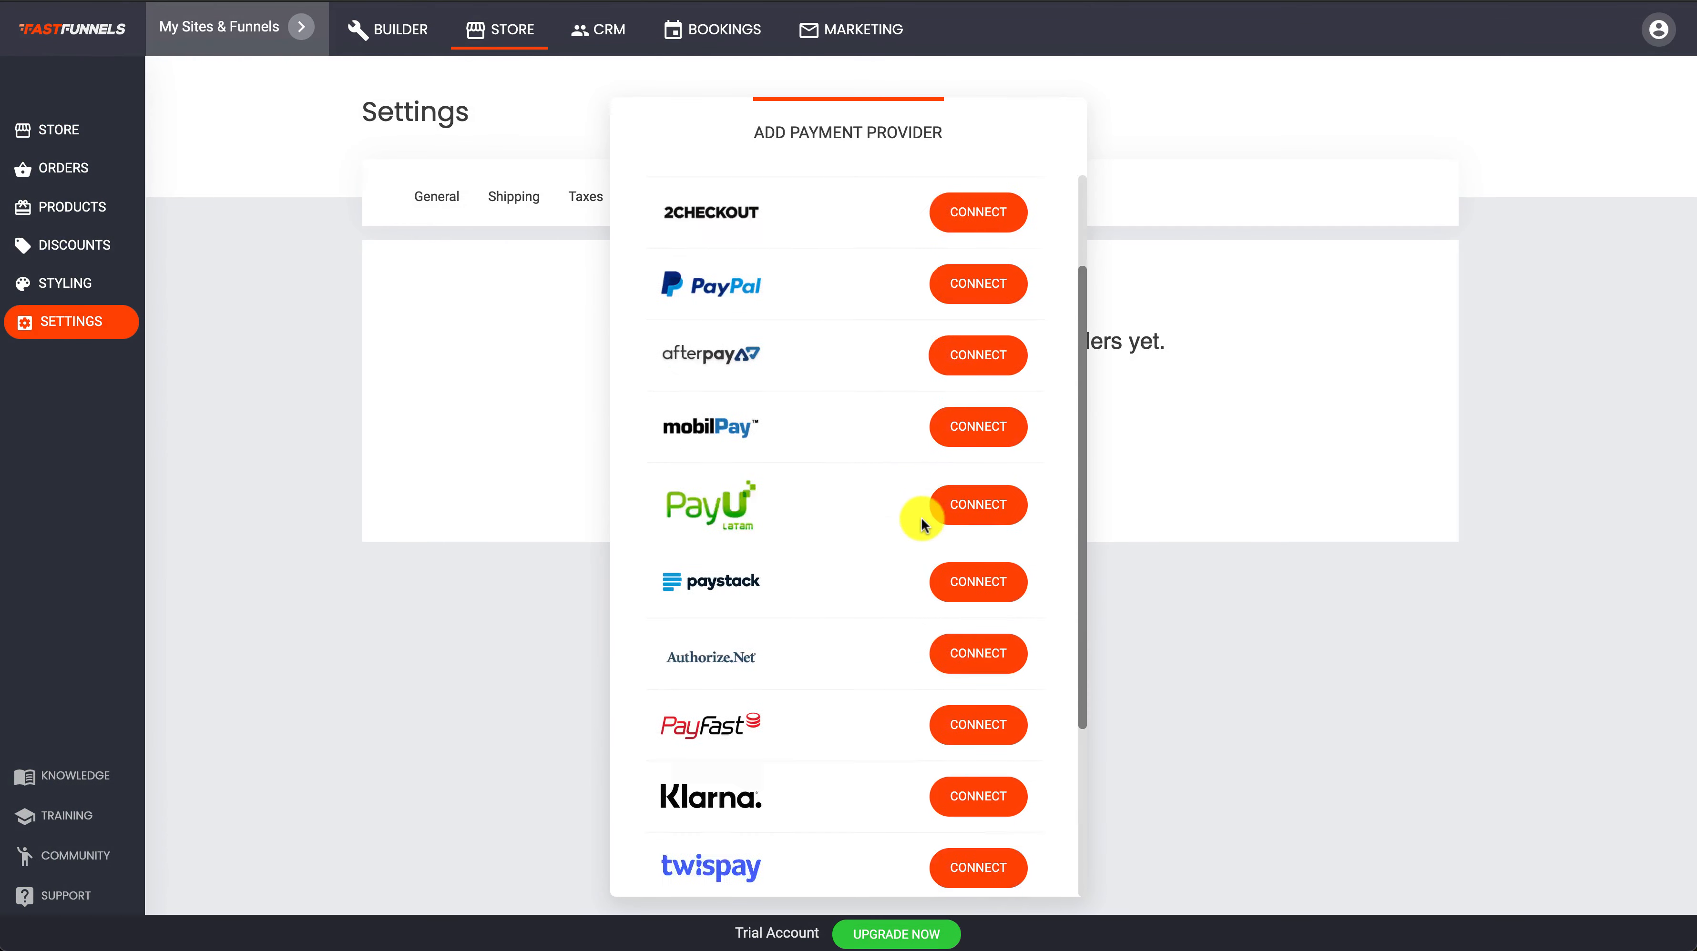
scroll(790, 380, "up", 5)
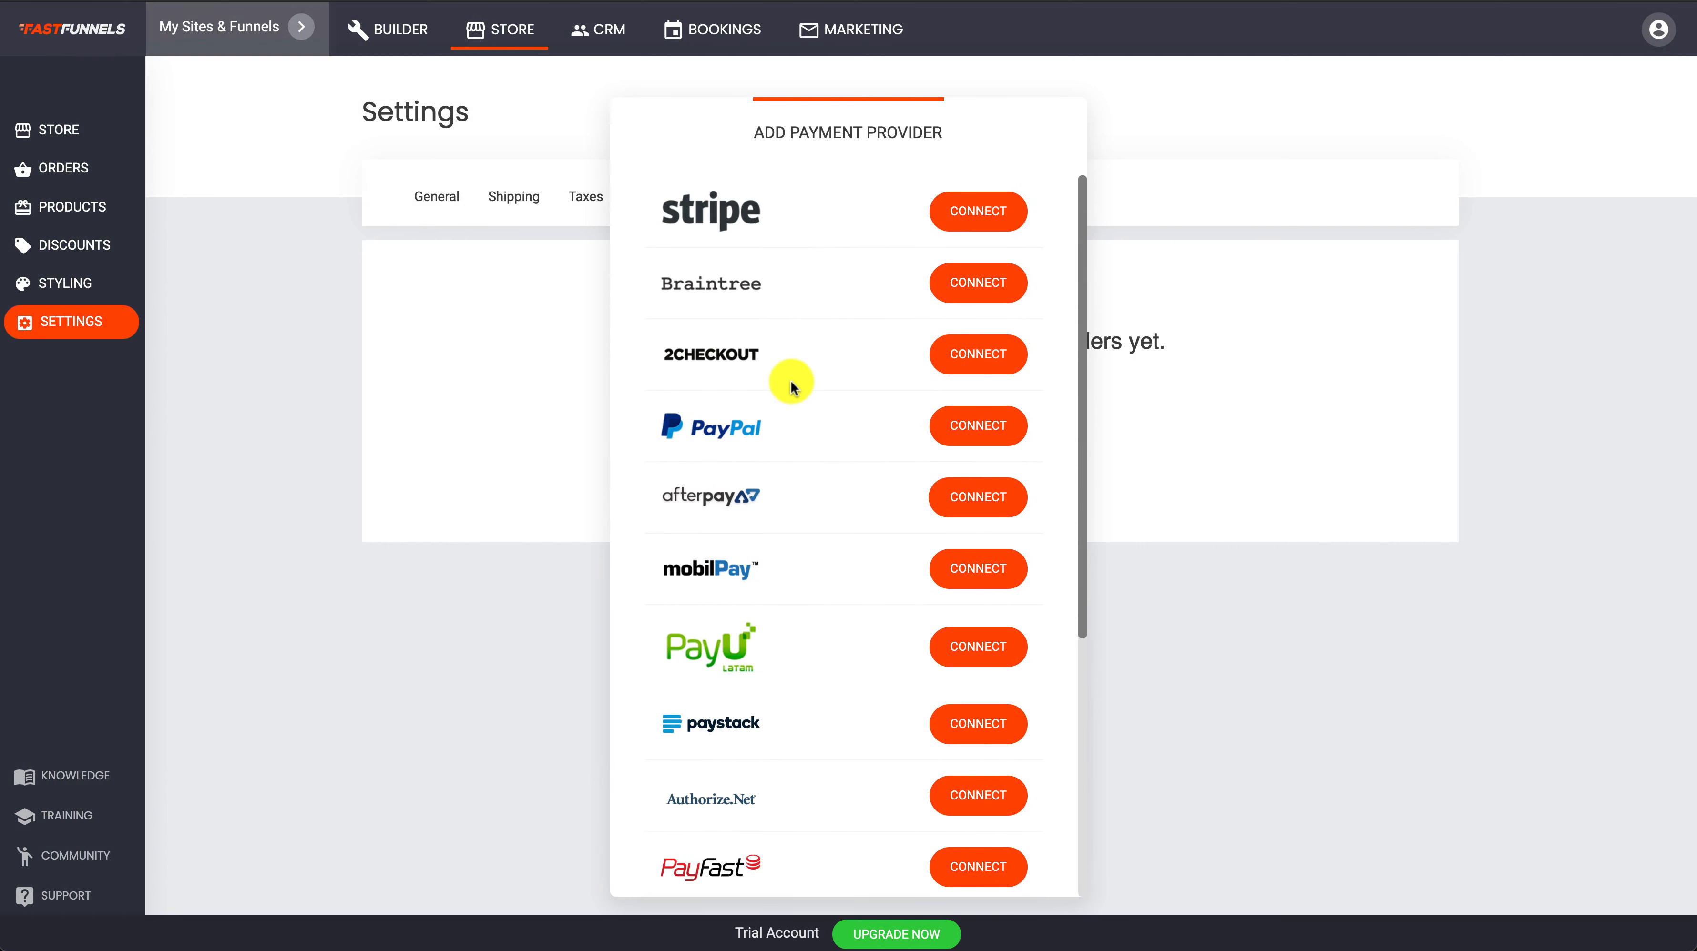
left_click(541, 424)
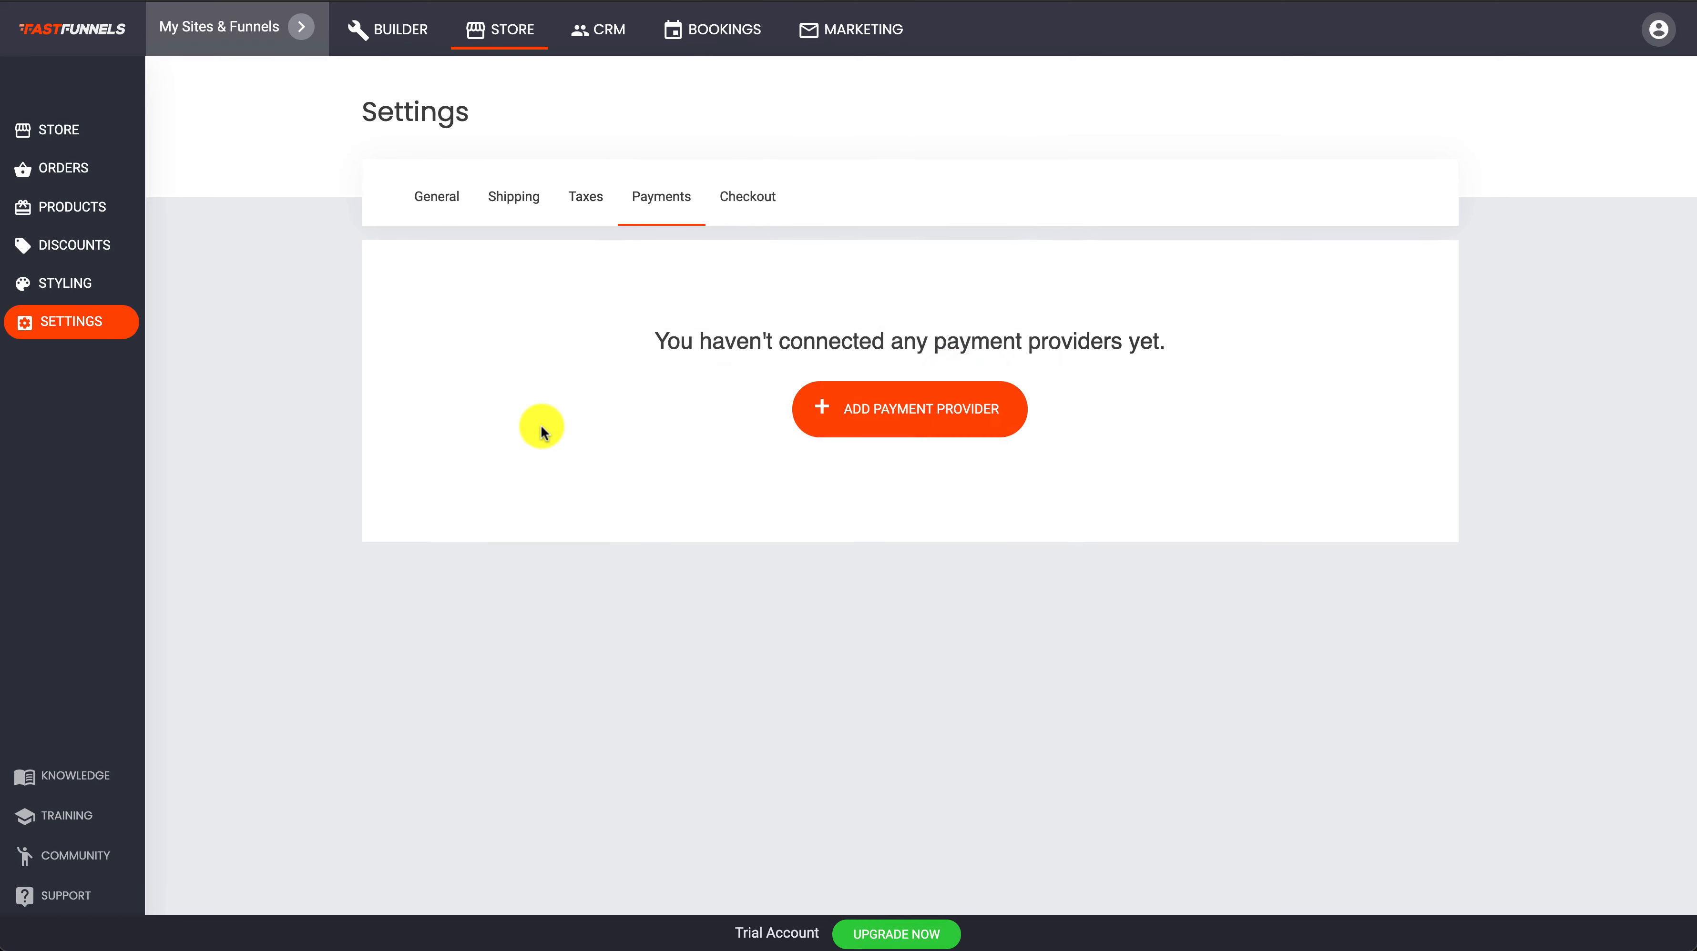
left_click(397, 53)
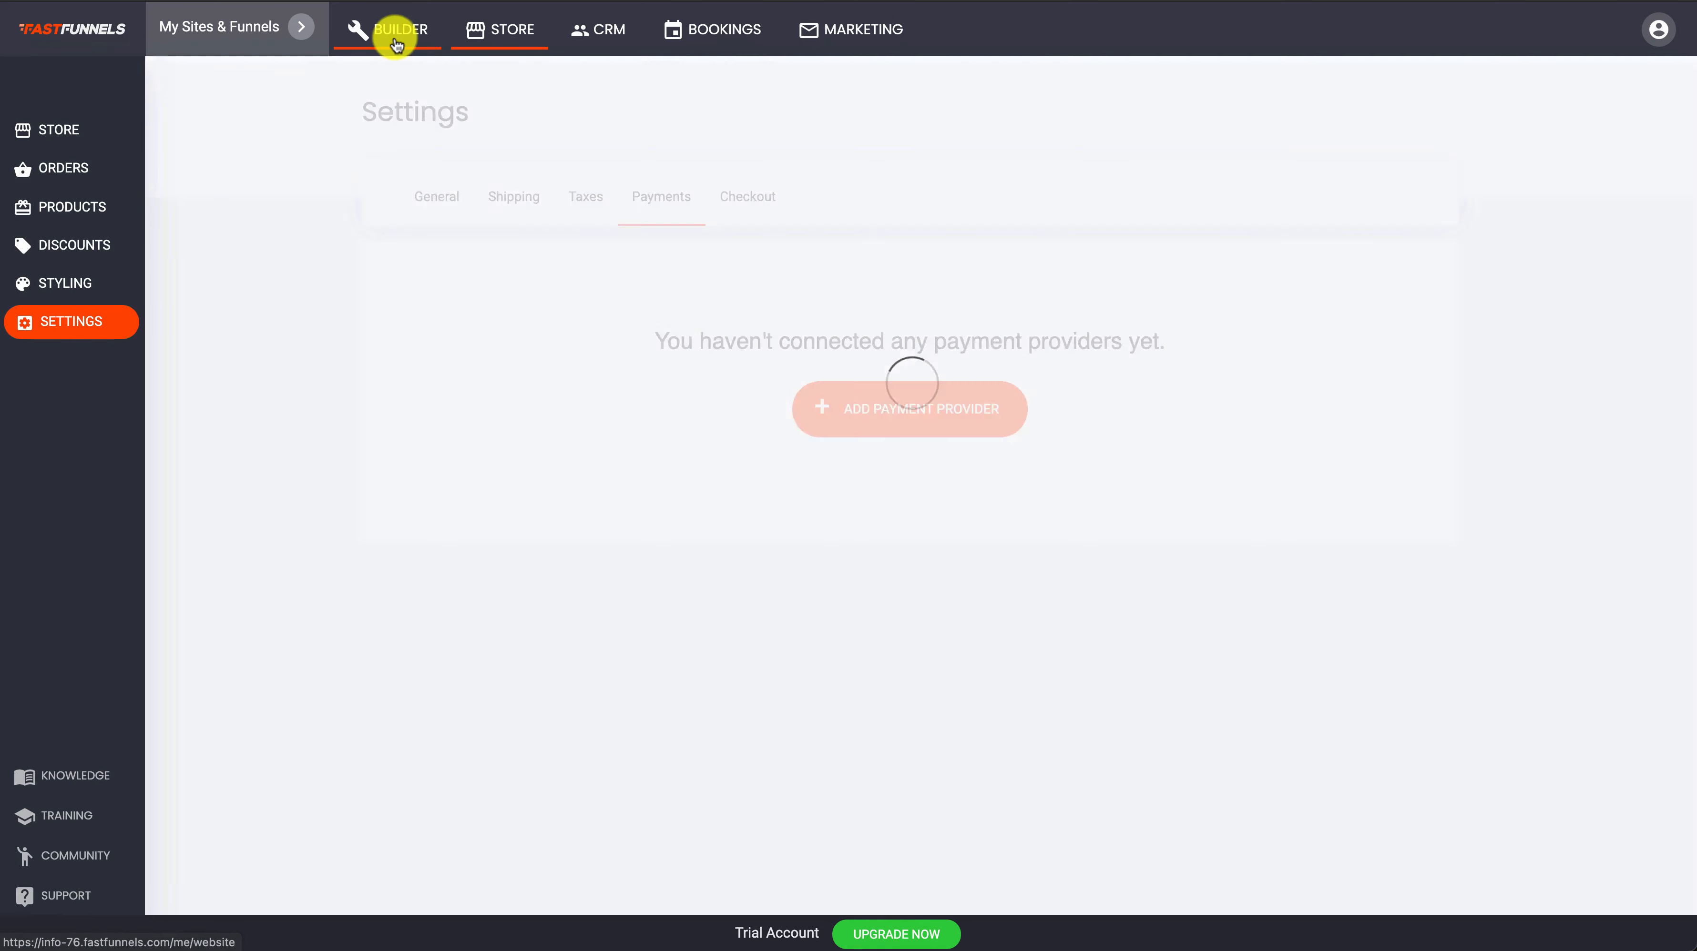